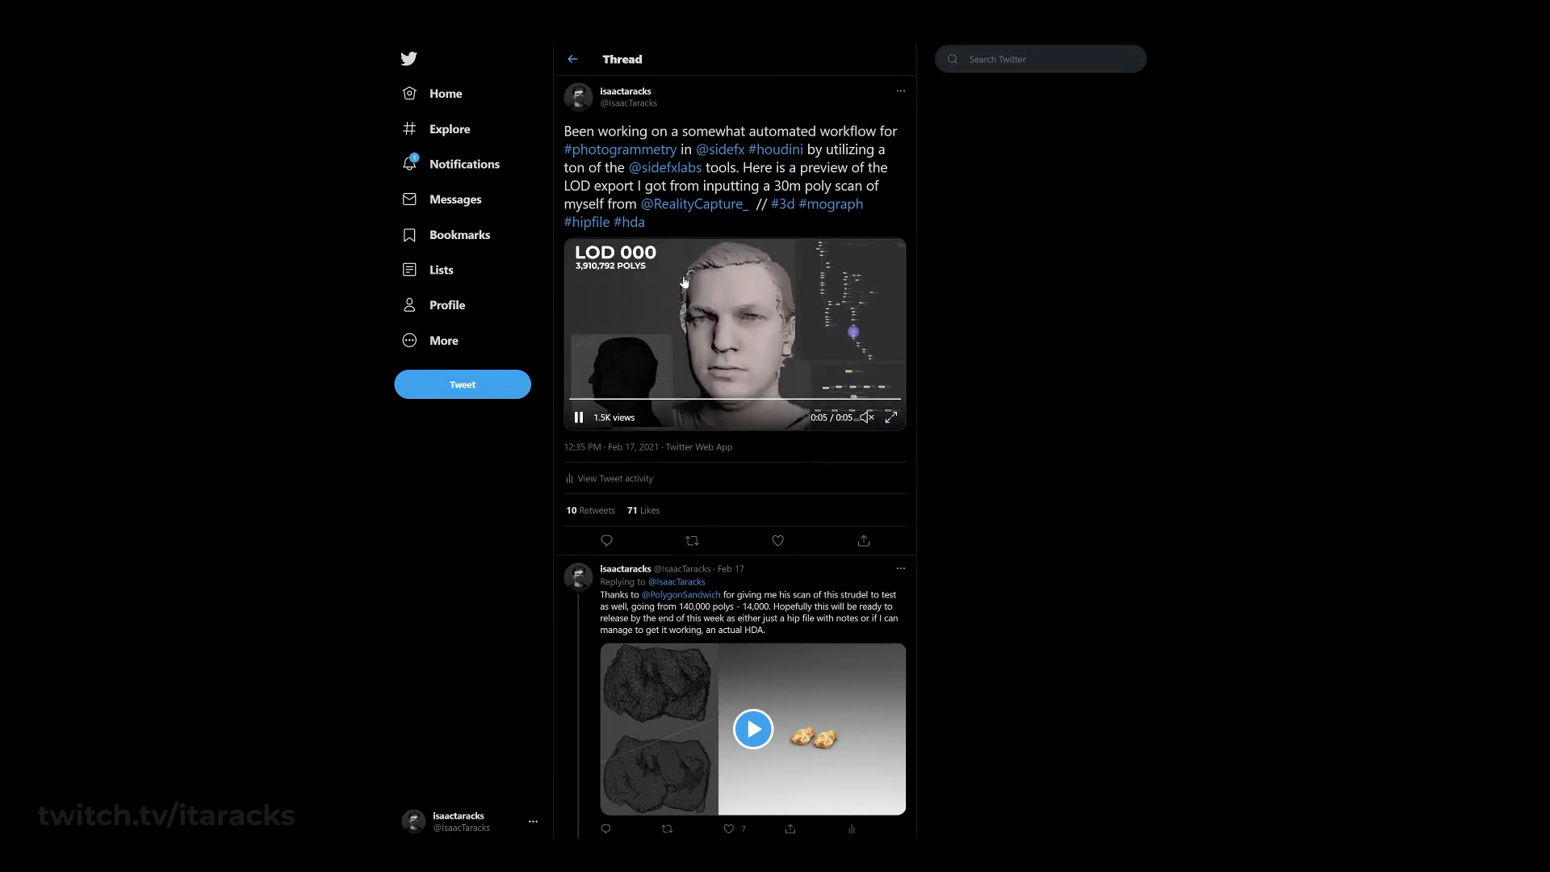
{"action": "scroll", "coordinate": [703, 629], "scroll_direction": "down", "scroll_amount": 1}
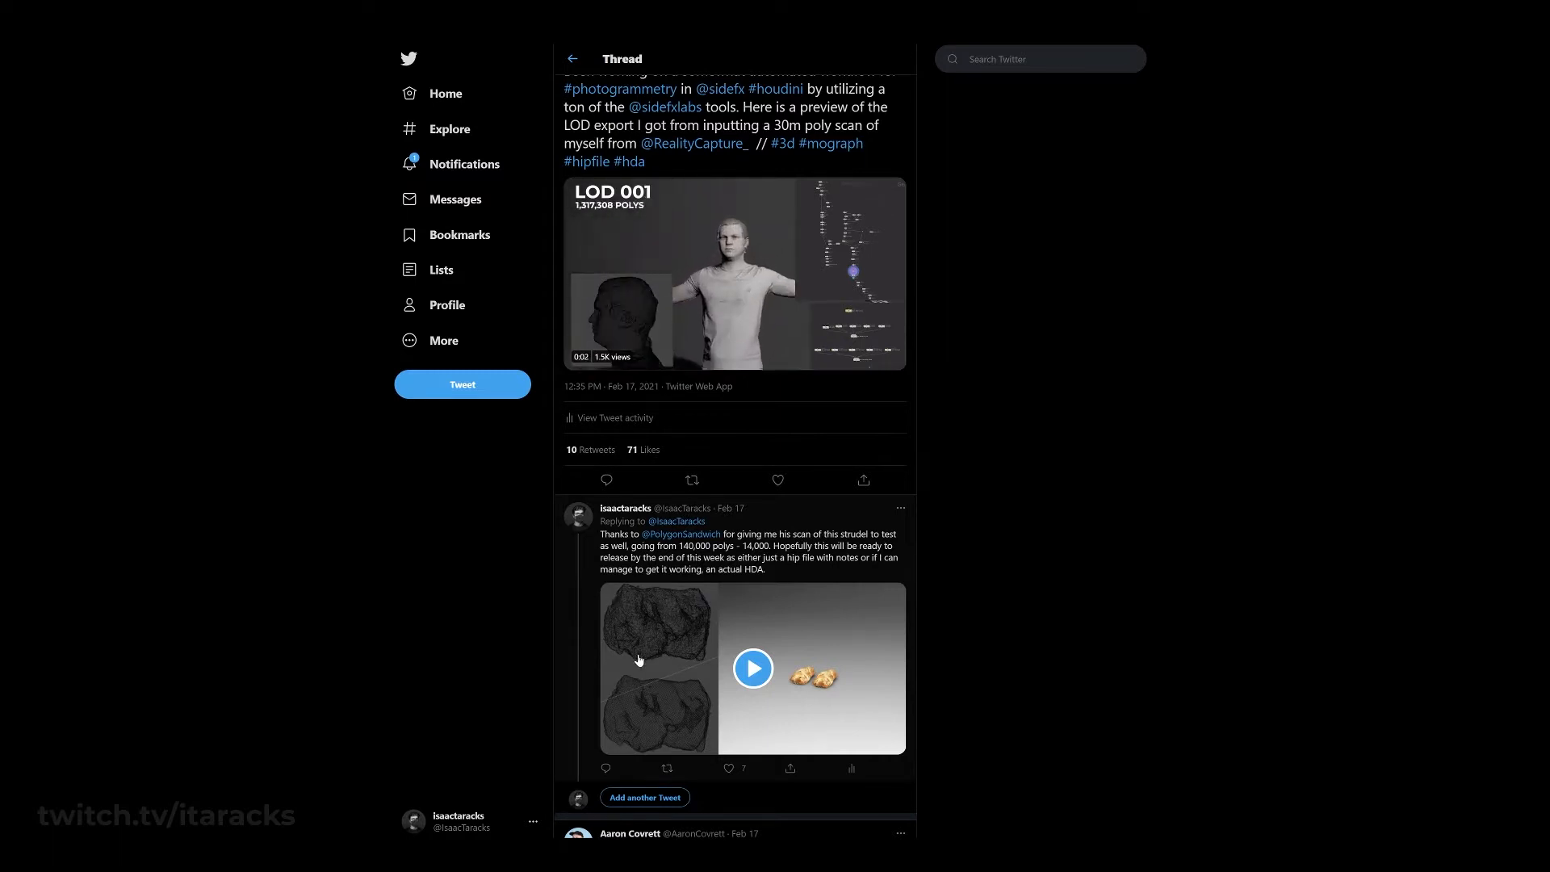
{"action": "scroll", "coordinate": [639, 661], "scroll_direction": "up", "scroll_amount": 1}
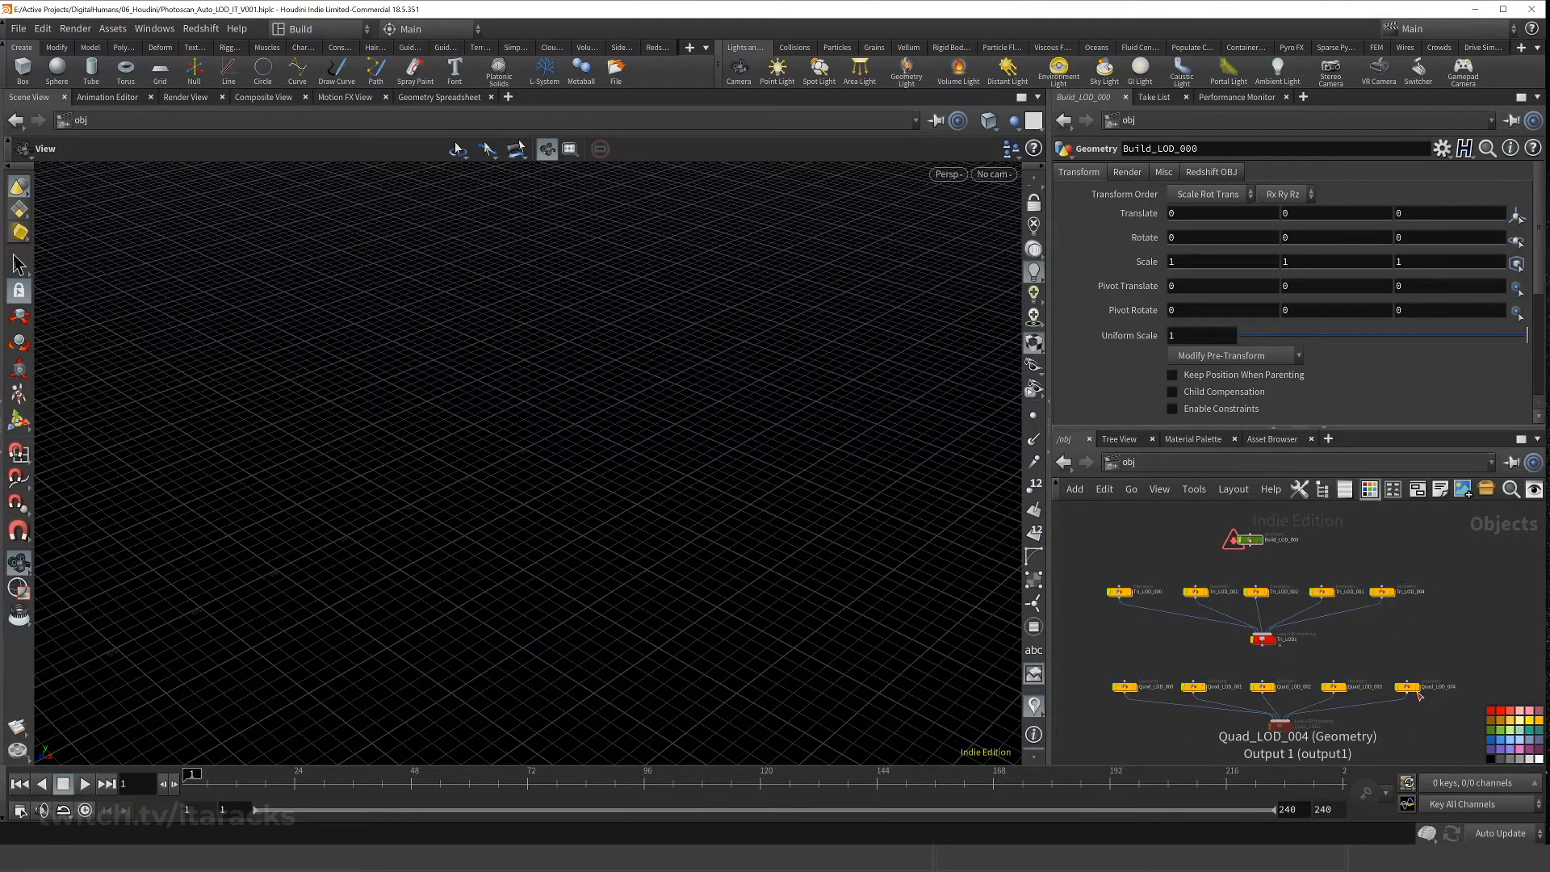
- Review the export settings and input operators of the Tri_LODs and Quad_LODs hierarchy nodes
{"action": "middle_click_drag", "start_coordinate": [1227, 688], "coordinate": [1226, 655]}
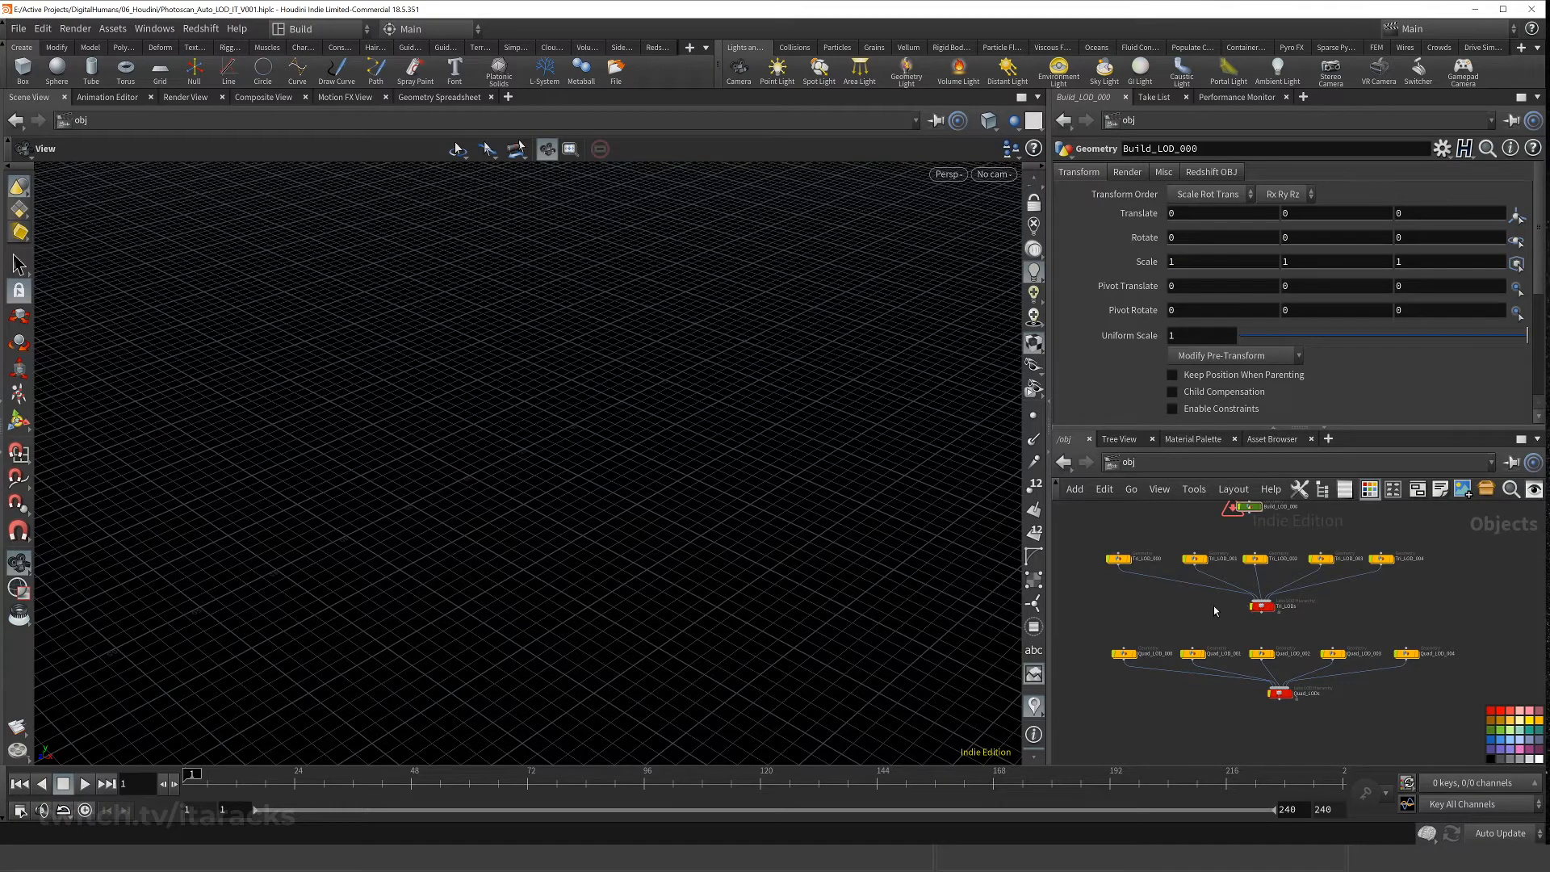
{"action": "left_click", "coordinate": [1262, 606]}
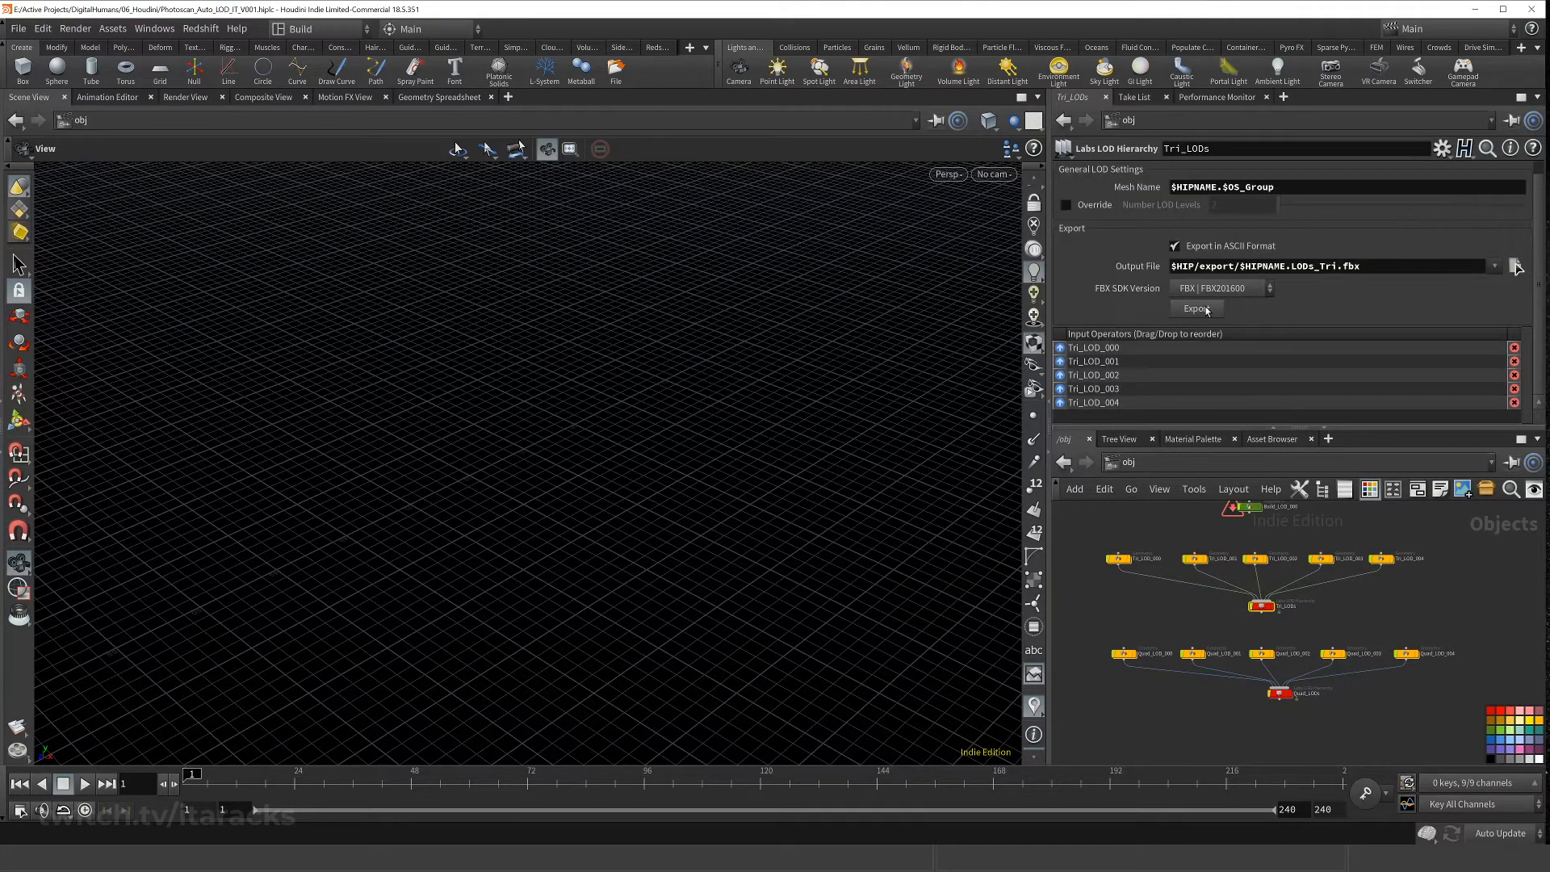
{"action": "left_click", "coordinate": [1280, 695]}
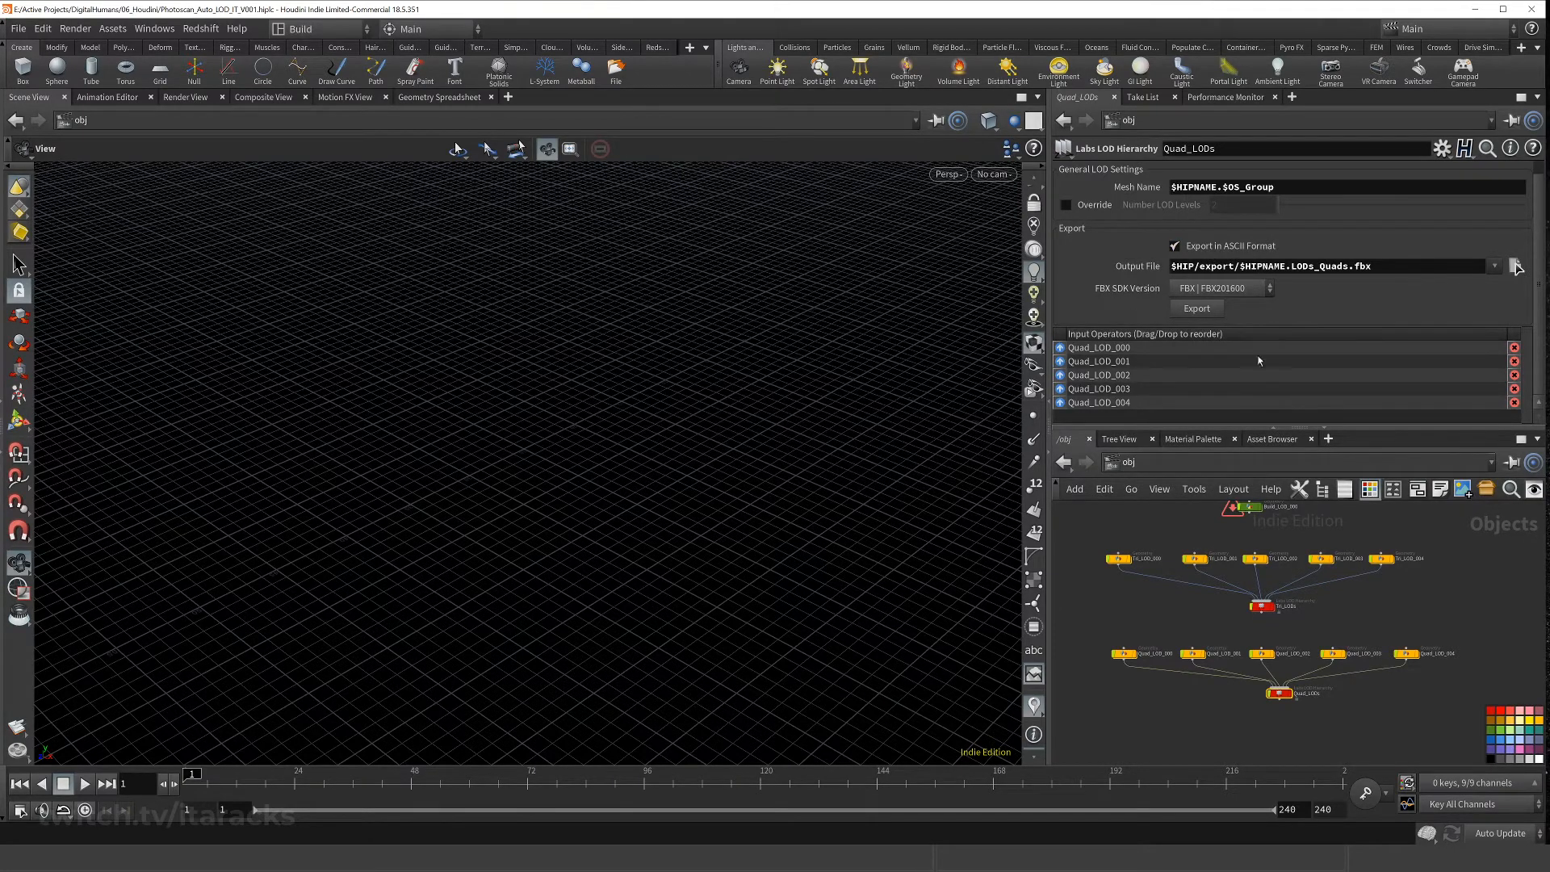
- Enter the Build_LOD_000 geometry network and bring its 3D_Model box into view
{"action": "middle_click_drag", "start_coordinate": [1209, 627], "coordinate": [1215, 651]}
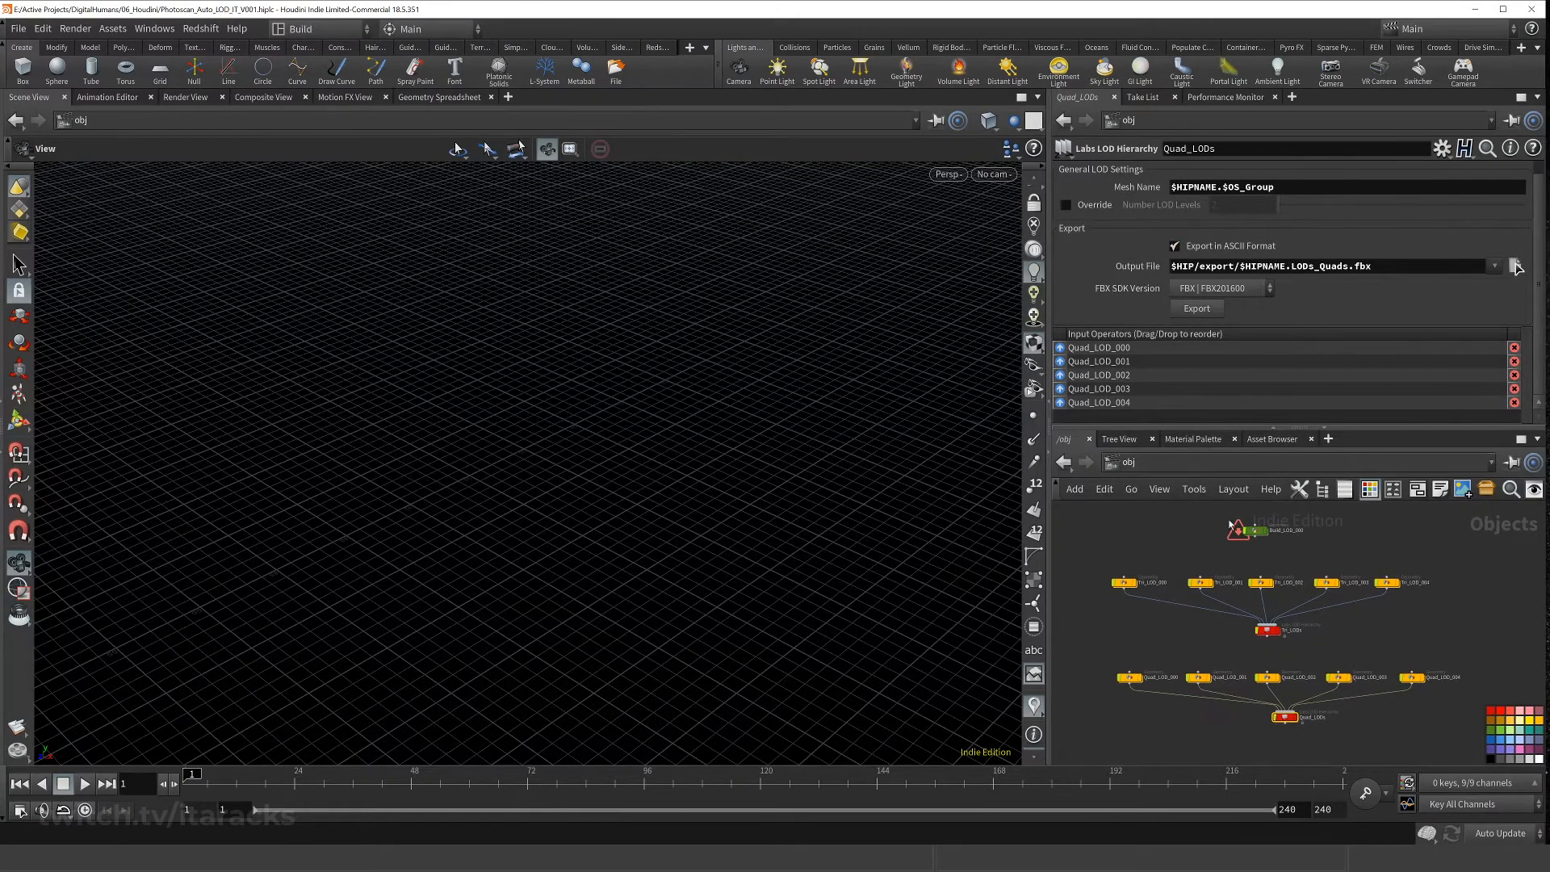
{"action": "double_click", "coordinate": [1256, 531]}
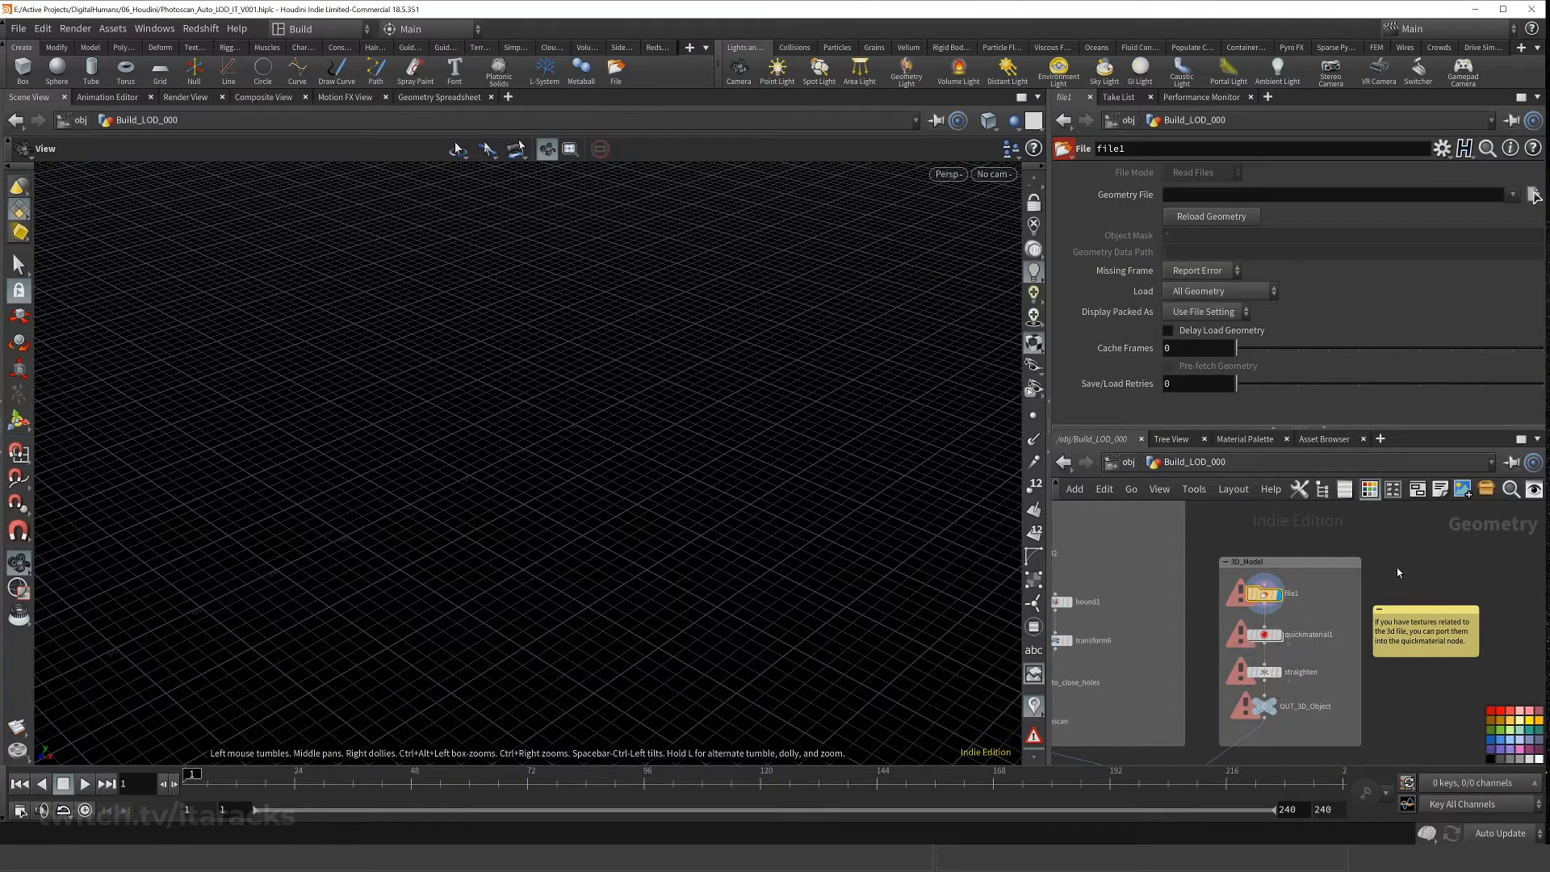
{"action": "middle_click_drag", "start_coordinate": [1409, 565], "coordinate": [1424, 573]}
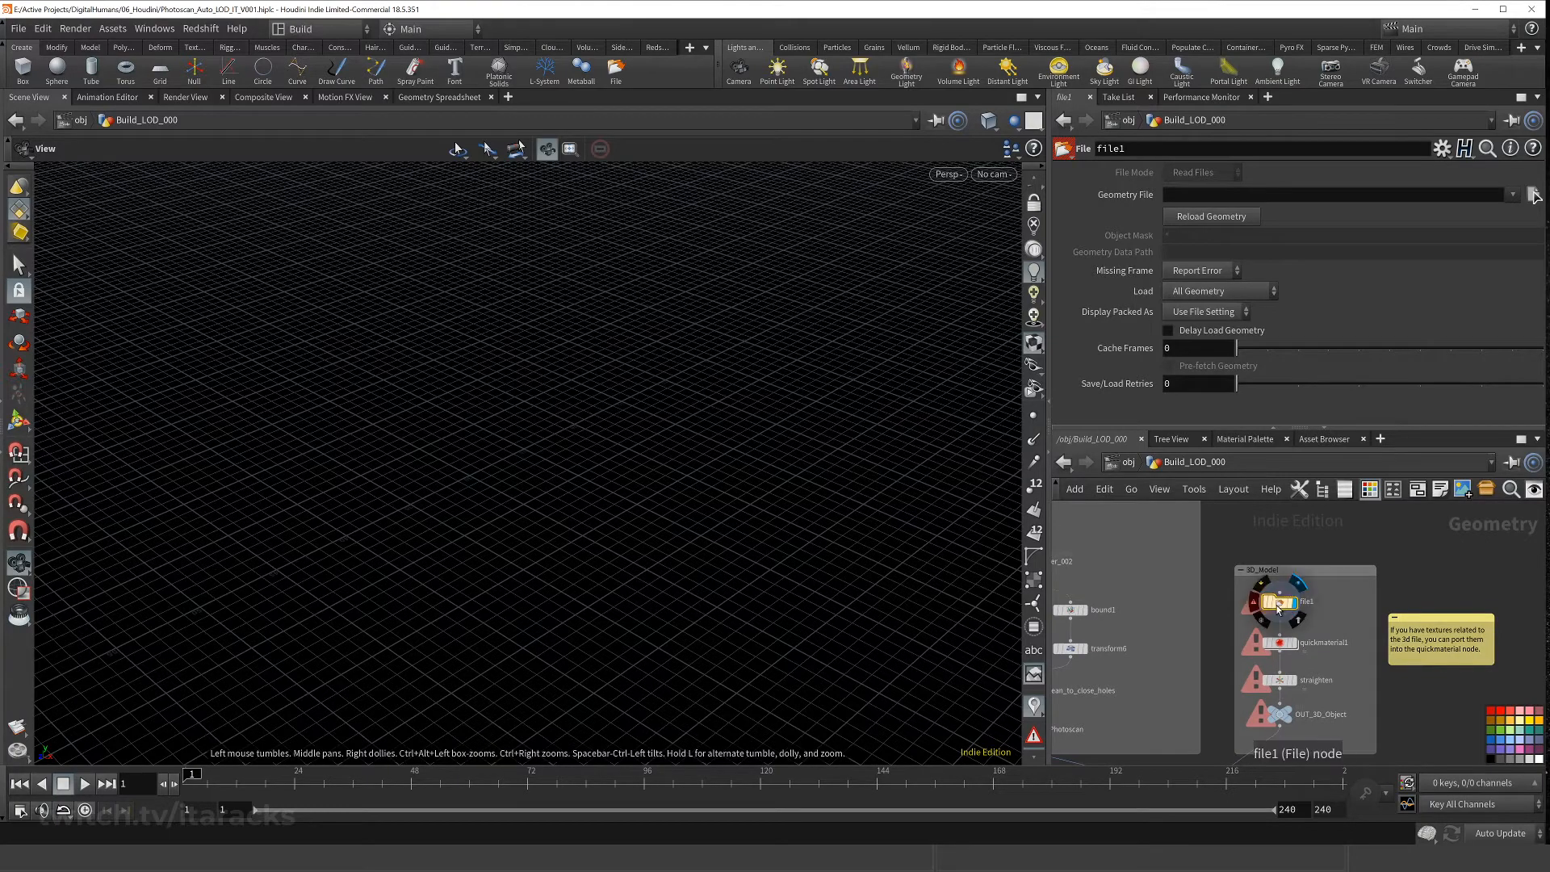
- Inspect the av_photogrammetry node's initialization settings and the sticky note beside the Photoscan box
{"action": "scroll", "coordinate": [1404, 660], "scroll_direction": "down", "scroll_amount": 3}
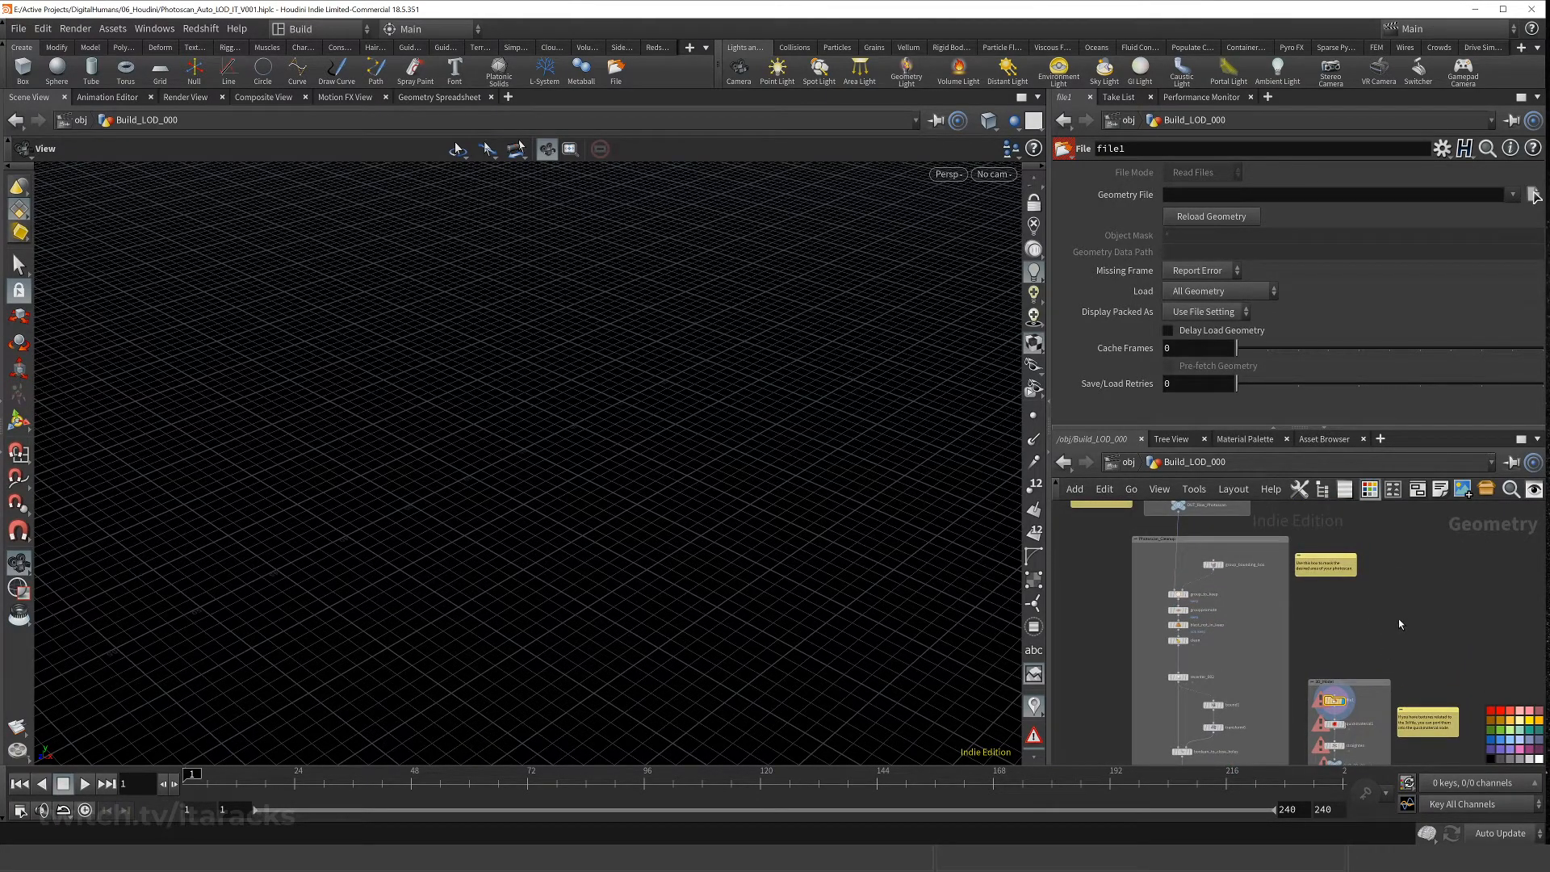
{"action": "middle_click_drag", "start_coordinate": [1399, 619], "coordinate": [1397, 673]}
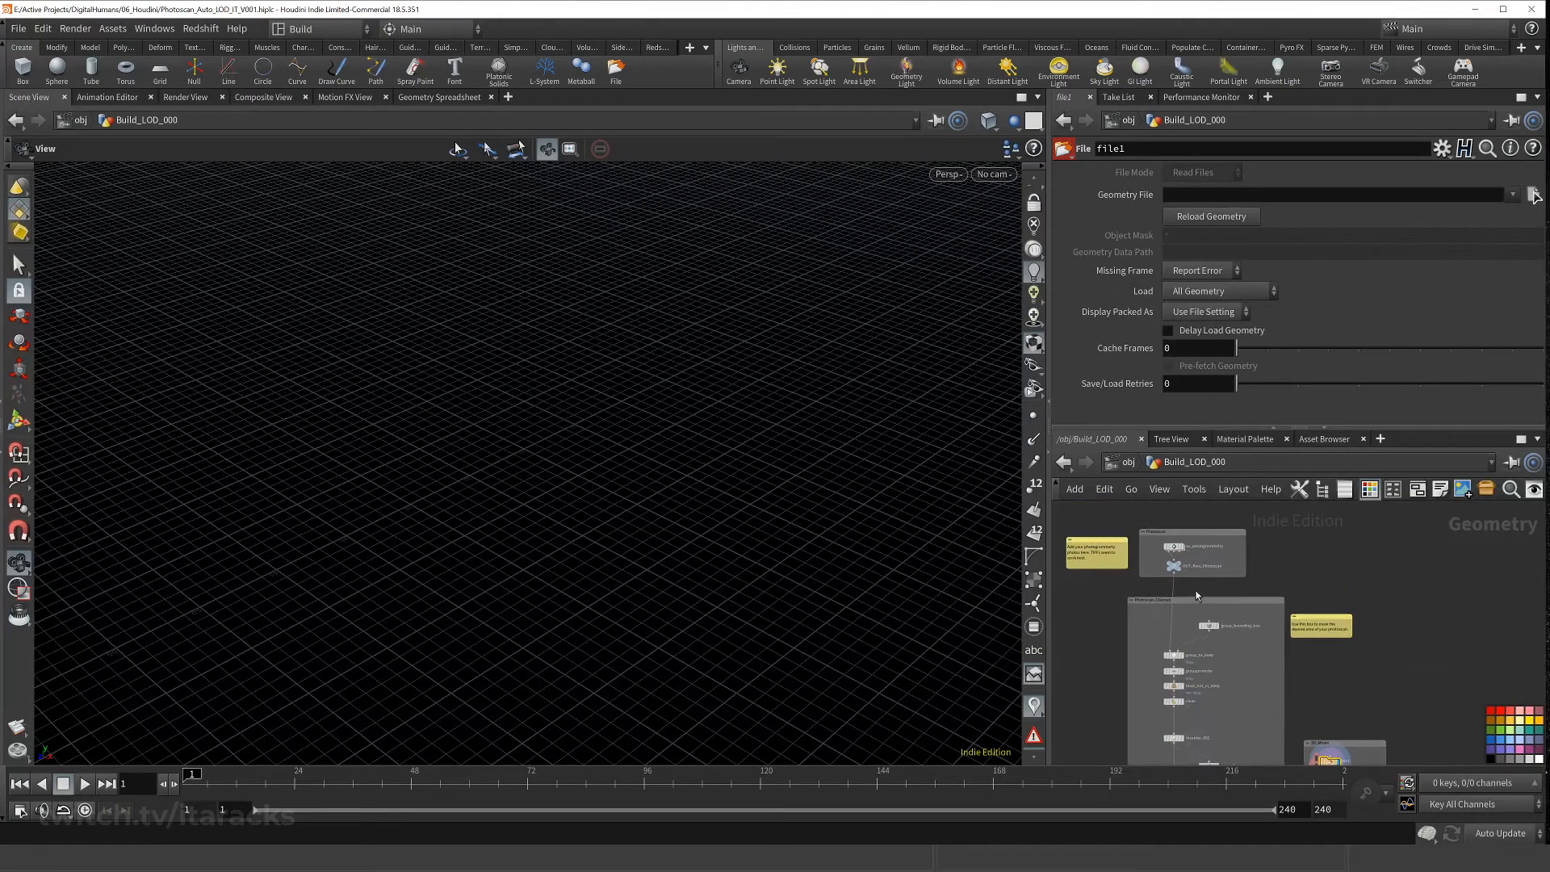
{"action": "scroll", "coordinate": [1160, 554], "scroll_direction": "up", "scroll_amount": 5}
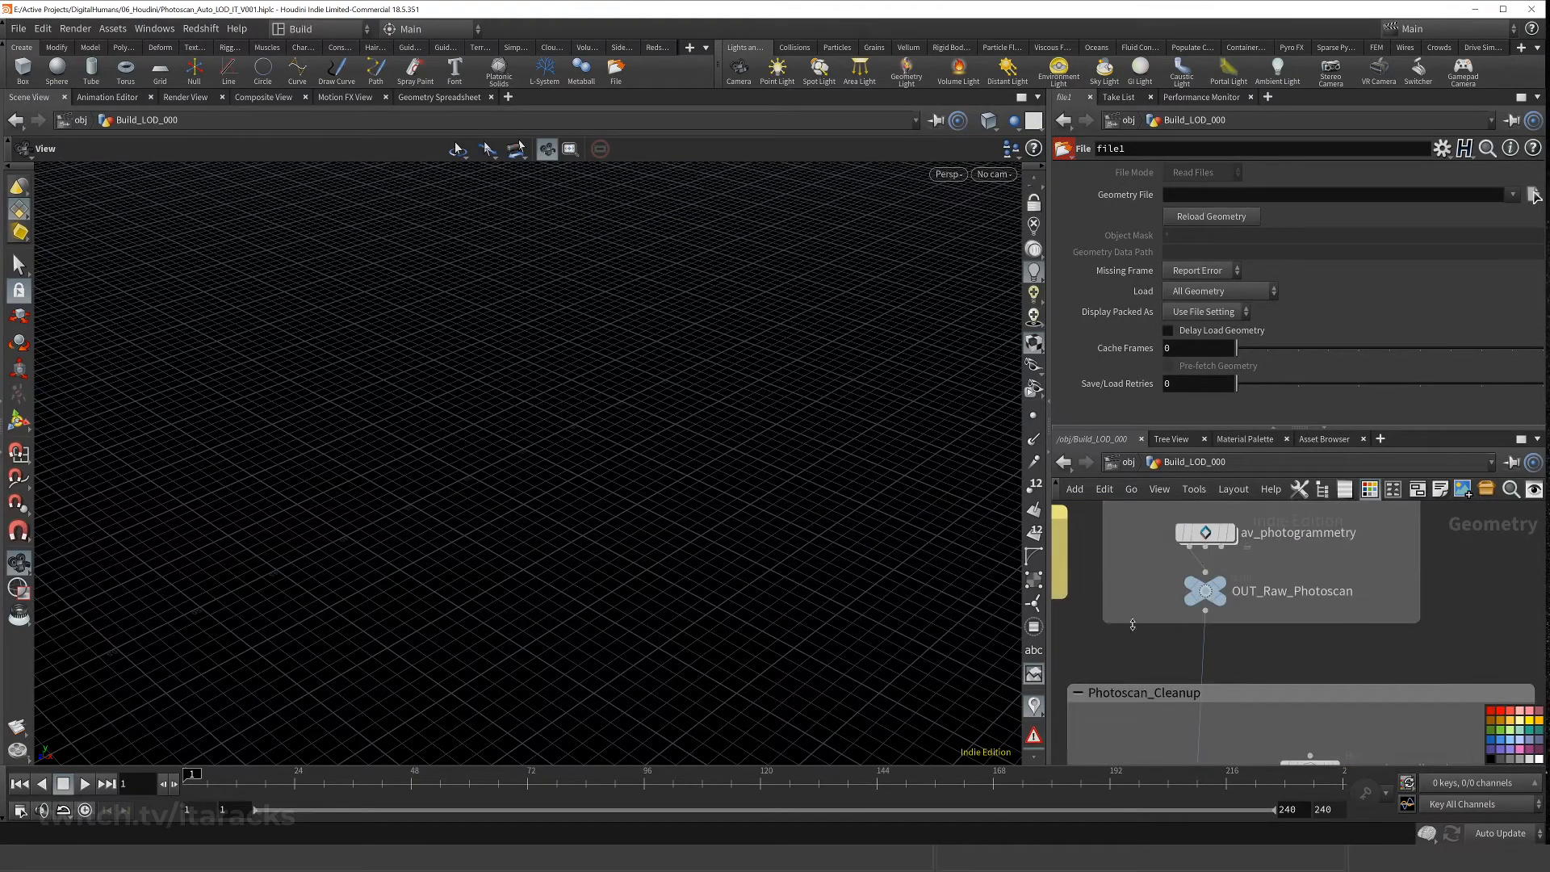
{"action": "middle_click_drag", "start_coordinate": [1131, 557], "coordinate": [1174, 609]}
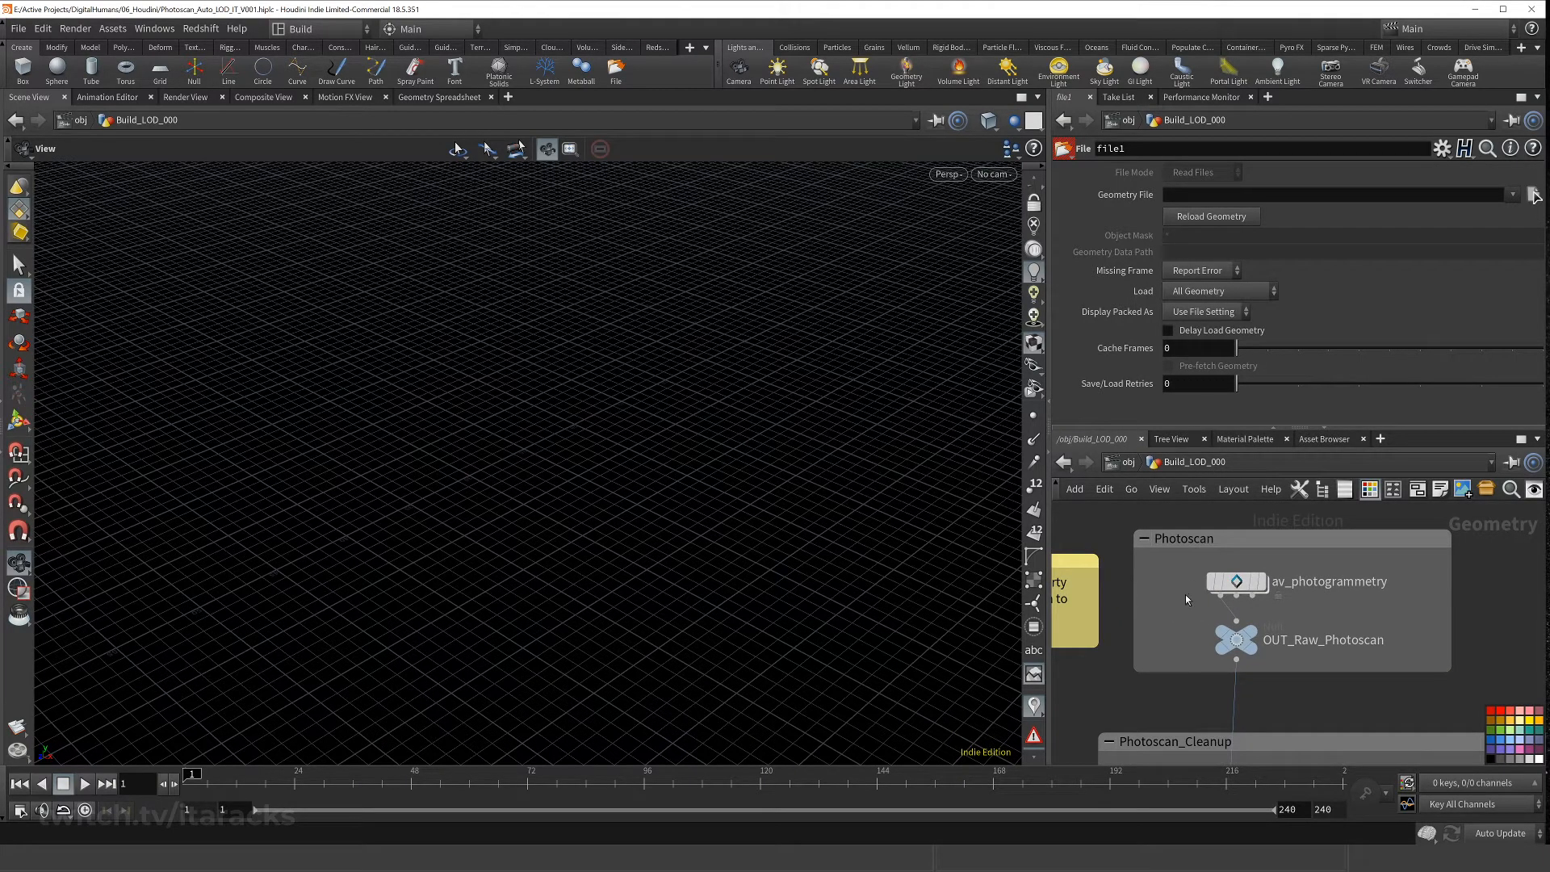
{"action": "left_click", "coordinate": [1237, 583]}
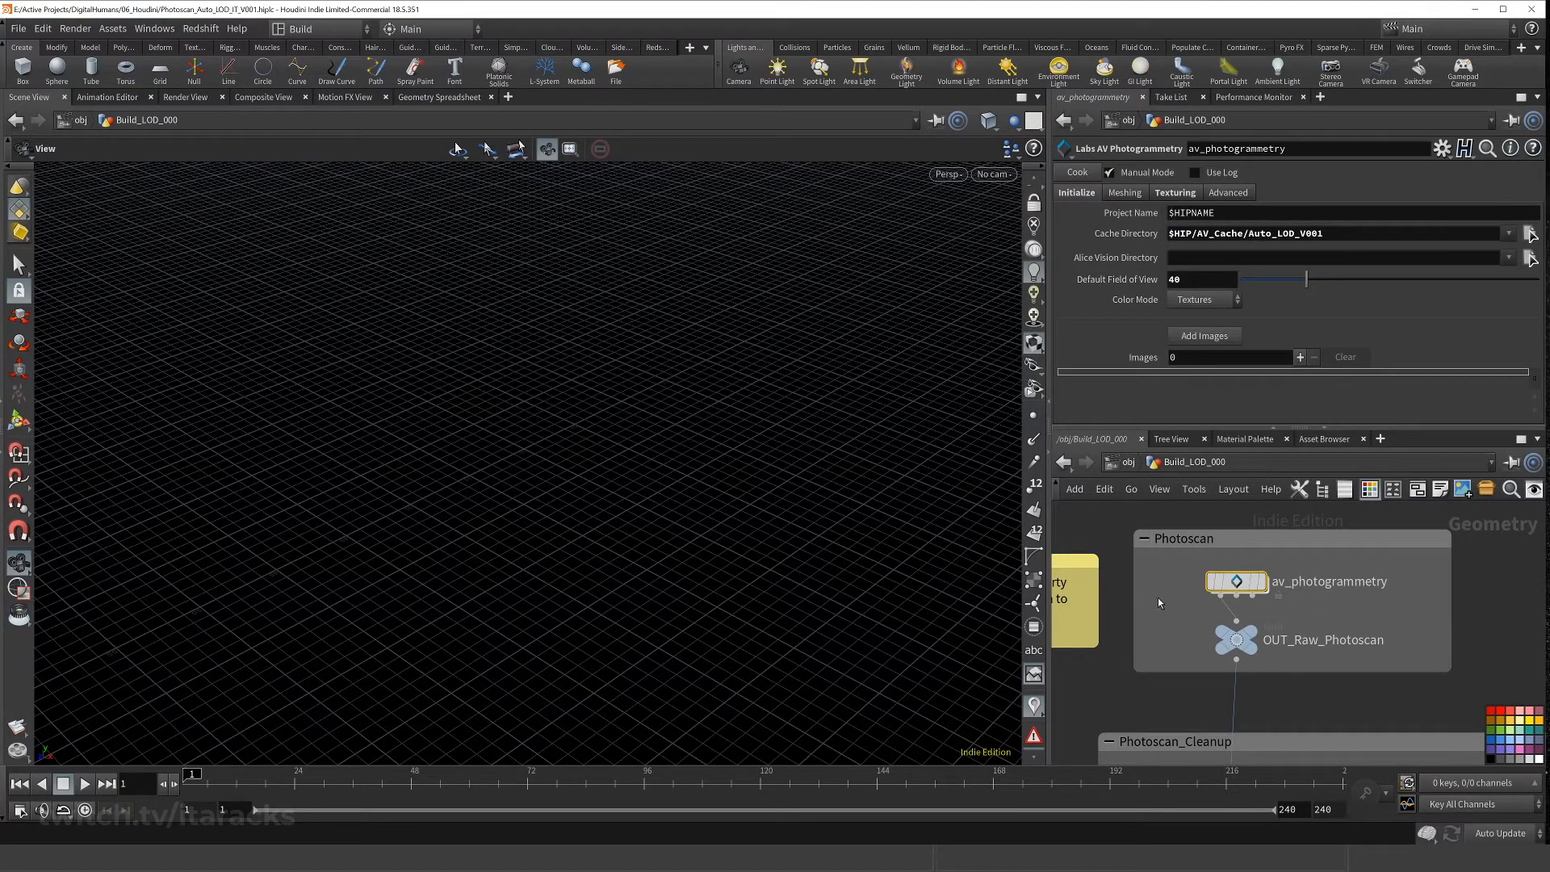
{"action": "left_click", "coordinate": [1174, 616]}
{"action": "middle_click_drag", "start_coordinate": [1174, 615], "coordinate": [1310, 622]}
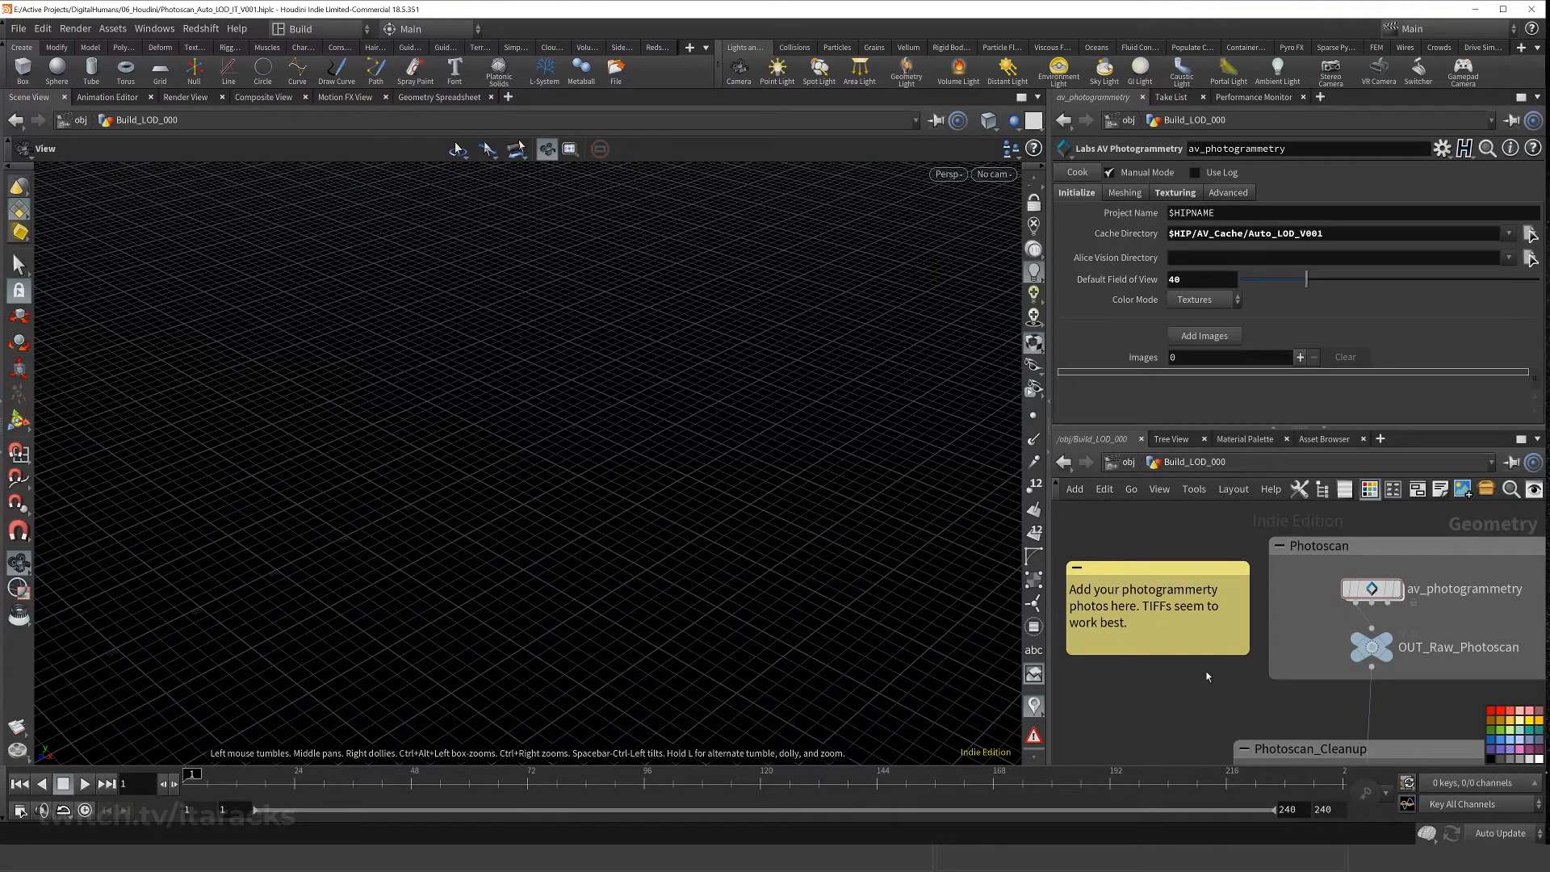
{"action": "left_click", "coordinate": [1373, 589]}
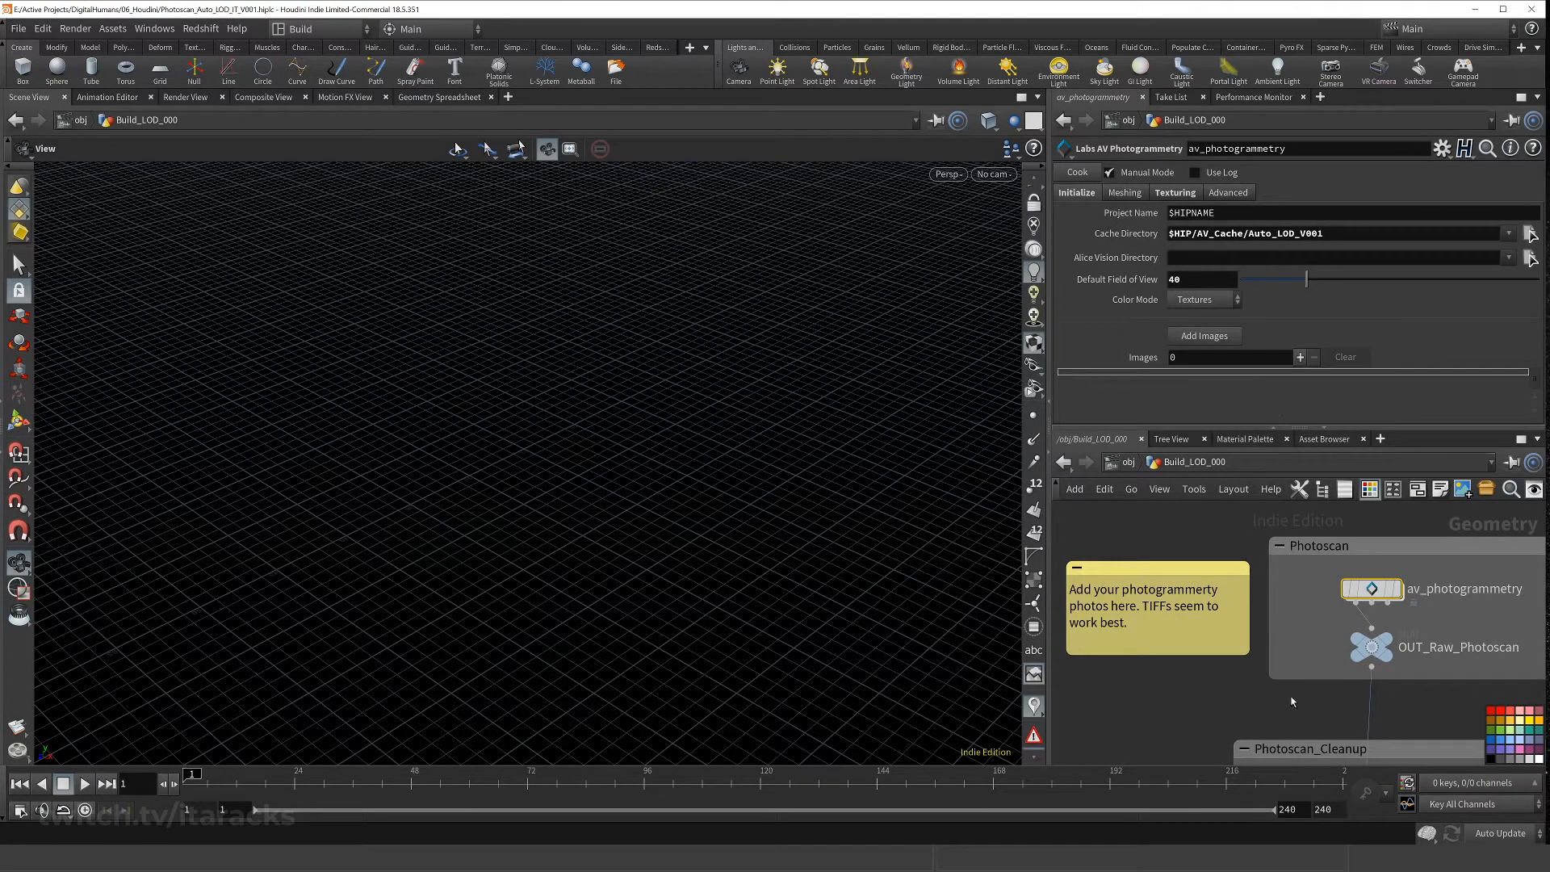
- Preview the group_bounding_box node of Photoscan_Cleanup in the viewport by switching its template display on and back off
{"action": "middle_click_drag", "start_coordinate": [1220, 720], "coordinate": [1191, 603]}
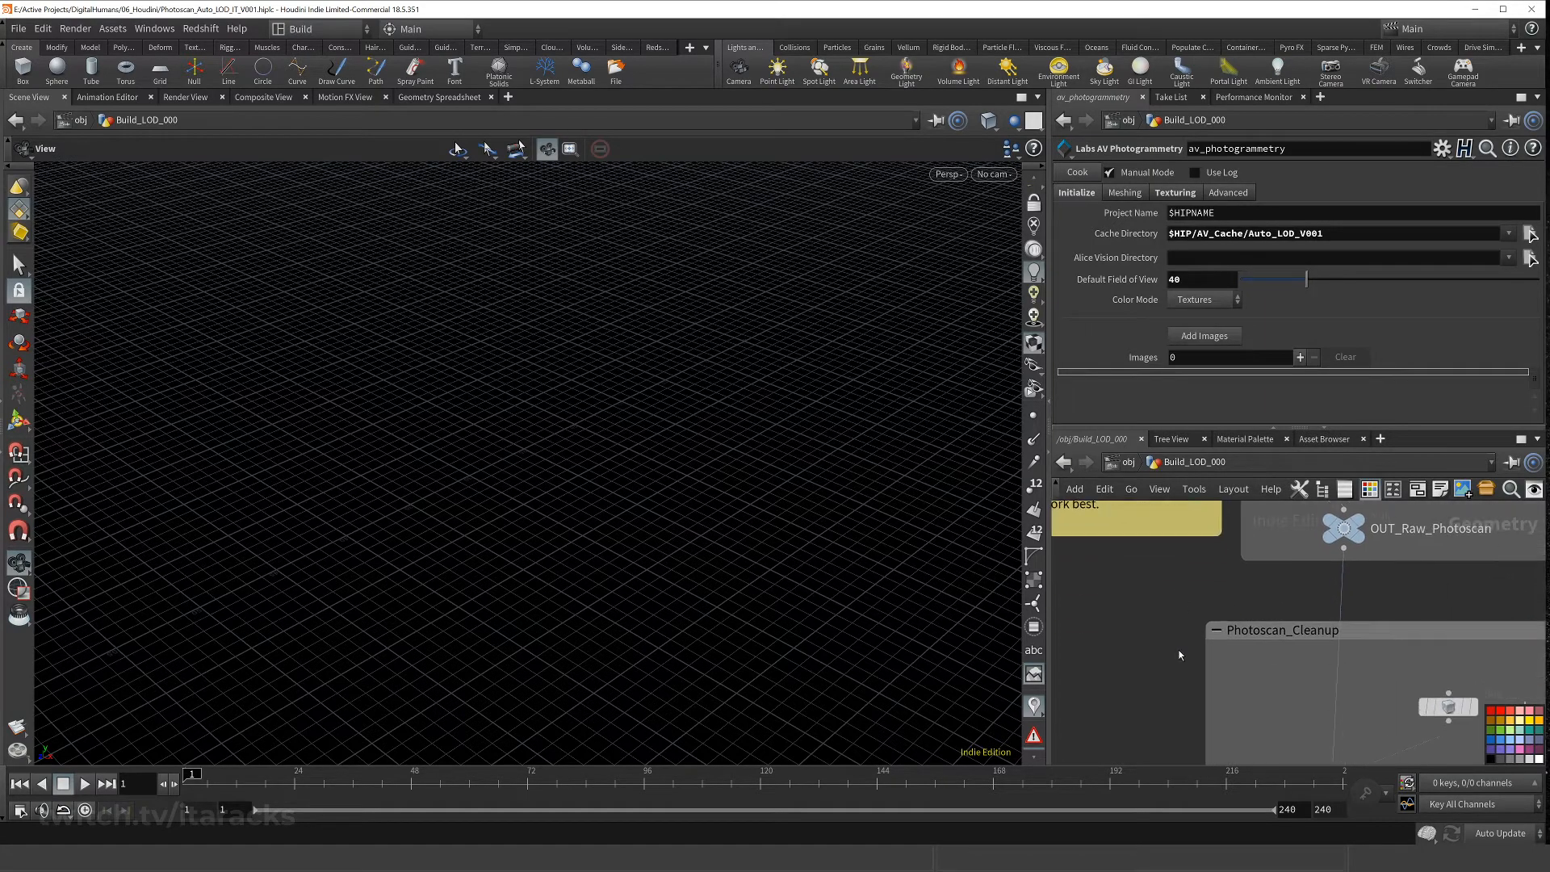
{"action": "scroll", "coordinate": [1179, 653], "scroll_direction": "down", "scroll_amount": 5}
{"action": "middle_click_drag", "start_coordinate": [1168, 695], "coordinate": [1145, 599]}
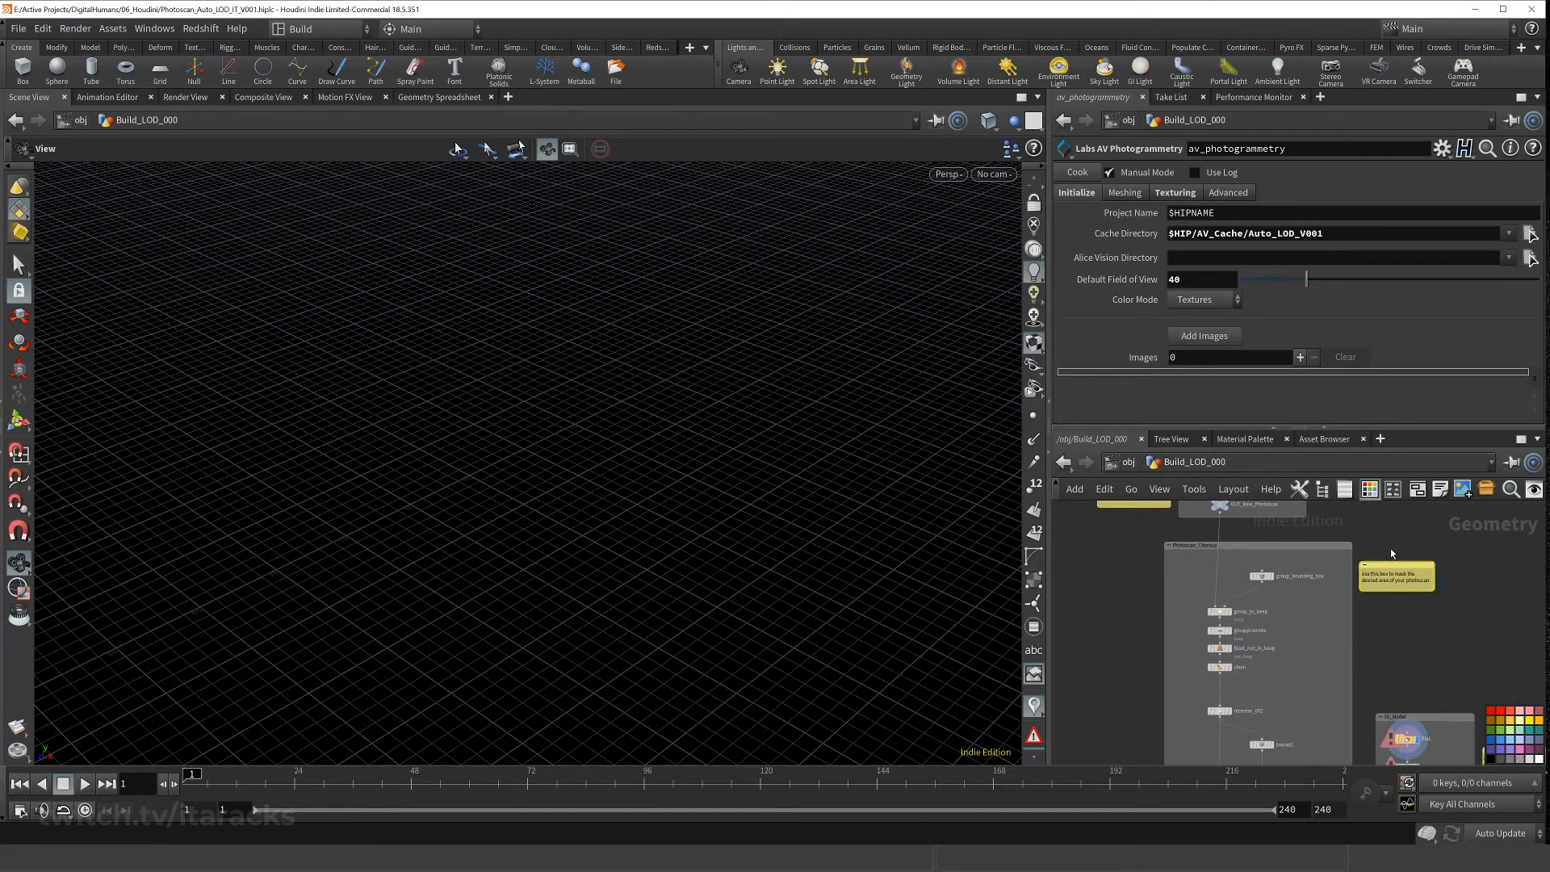
{"action": "left_click_drag", "start_coordinate": [1307, 608], "coordinate": [1308, 607]}
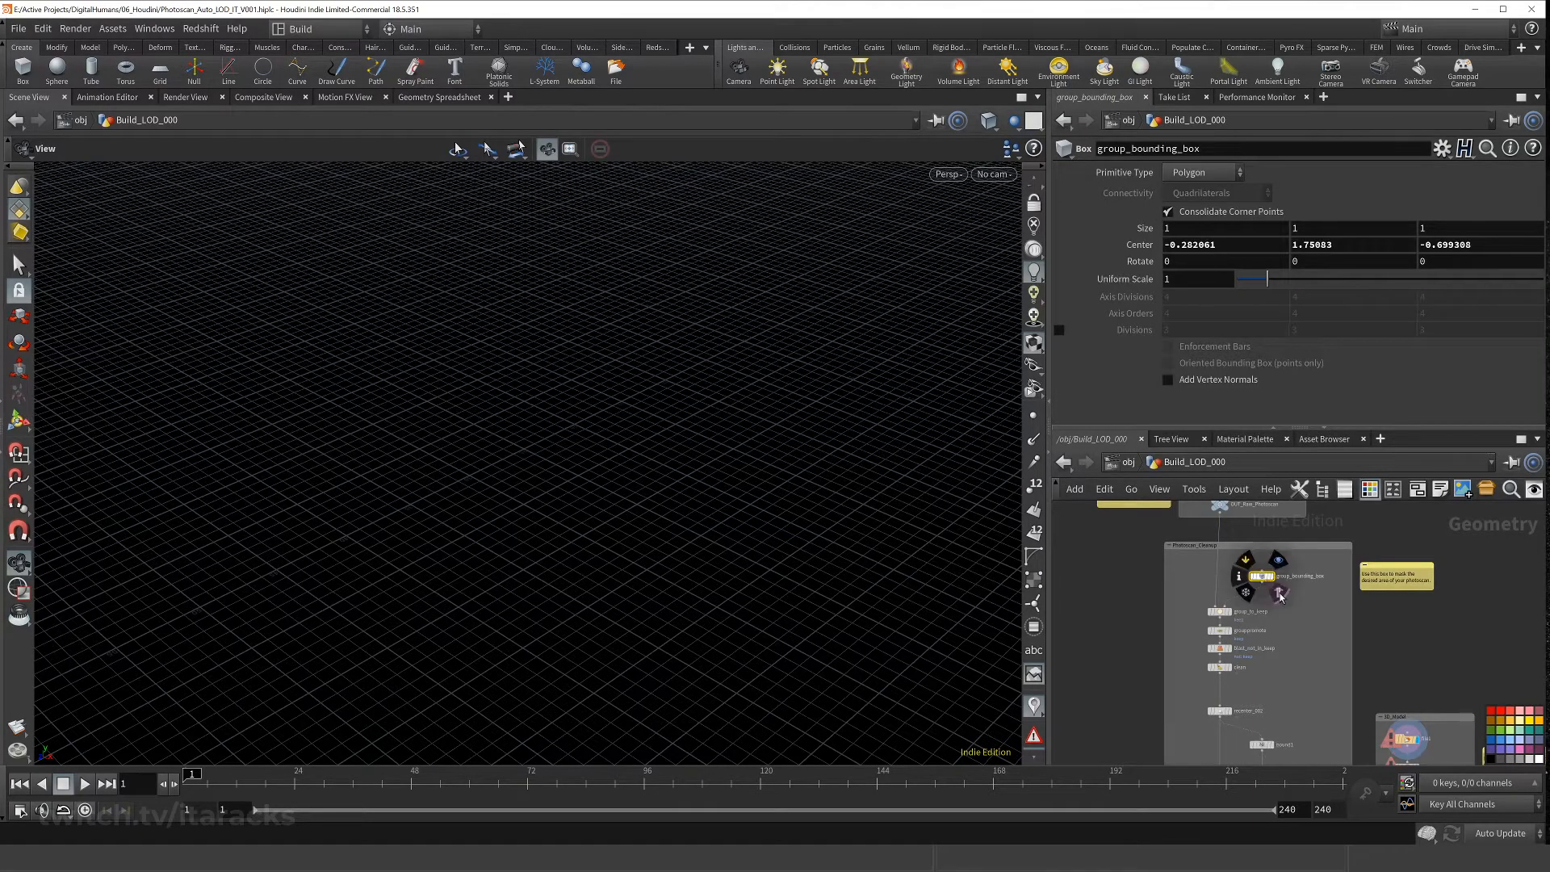
{"action": "left_click", "coordinate": [1279, 594]}
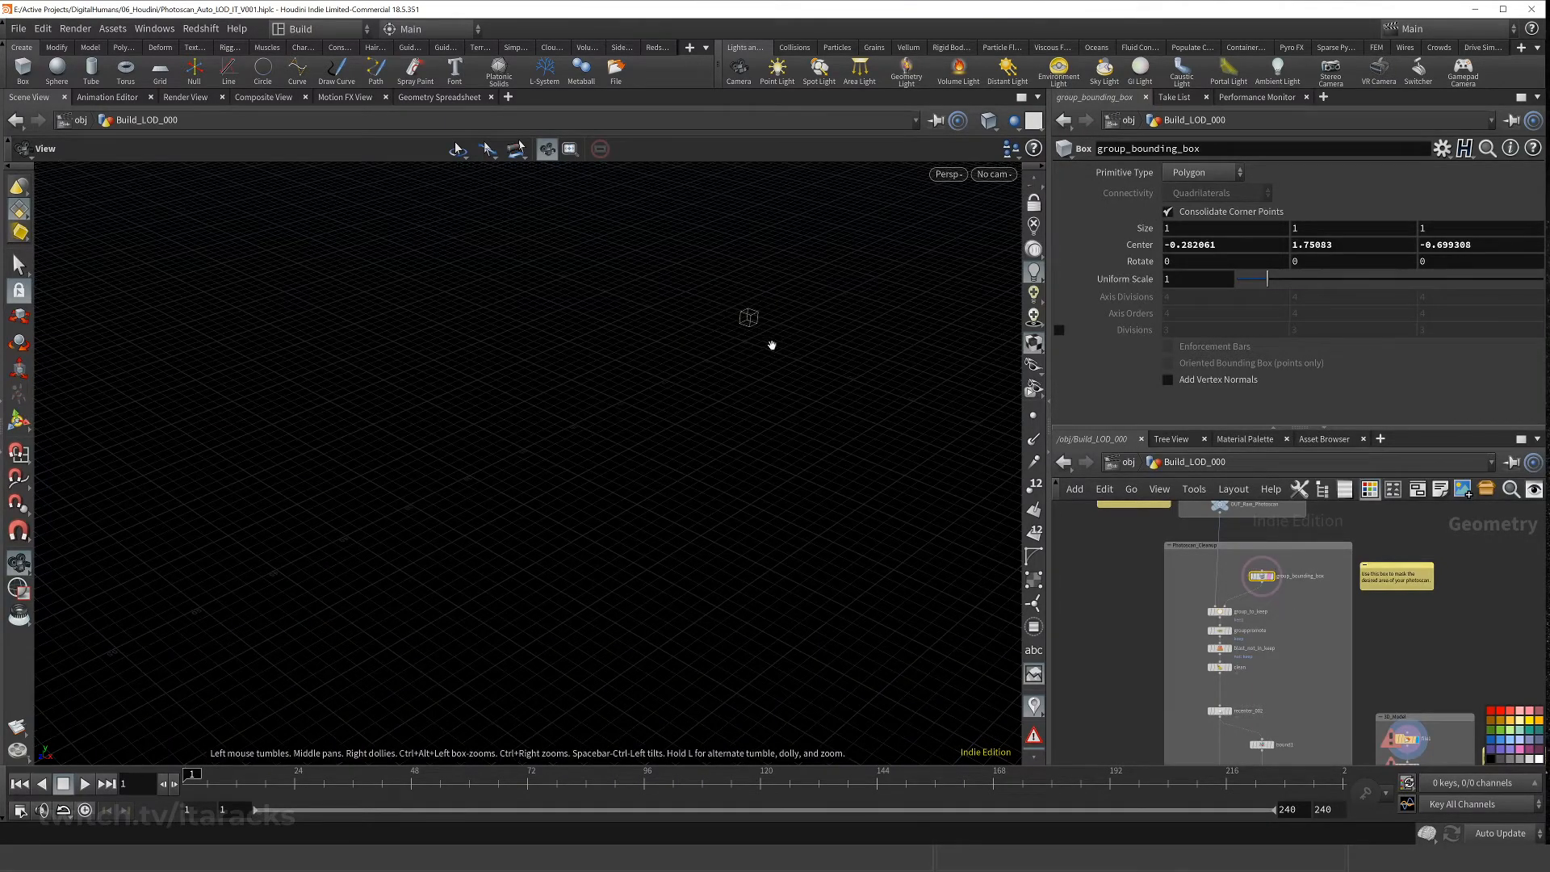
{"action": "left_click", "coordinate": [1279, 594]}
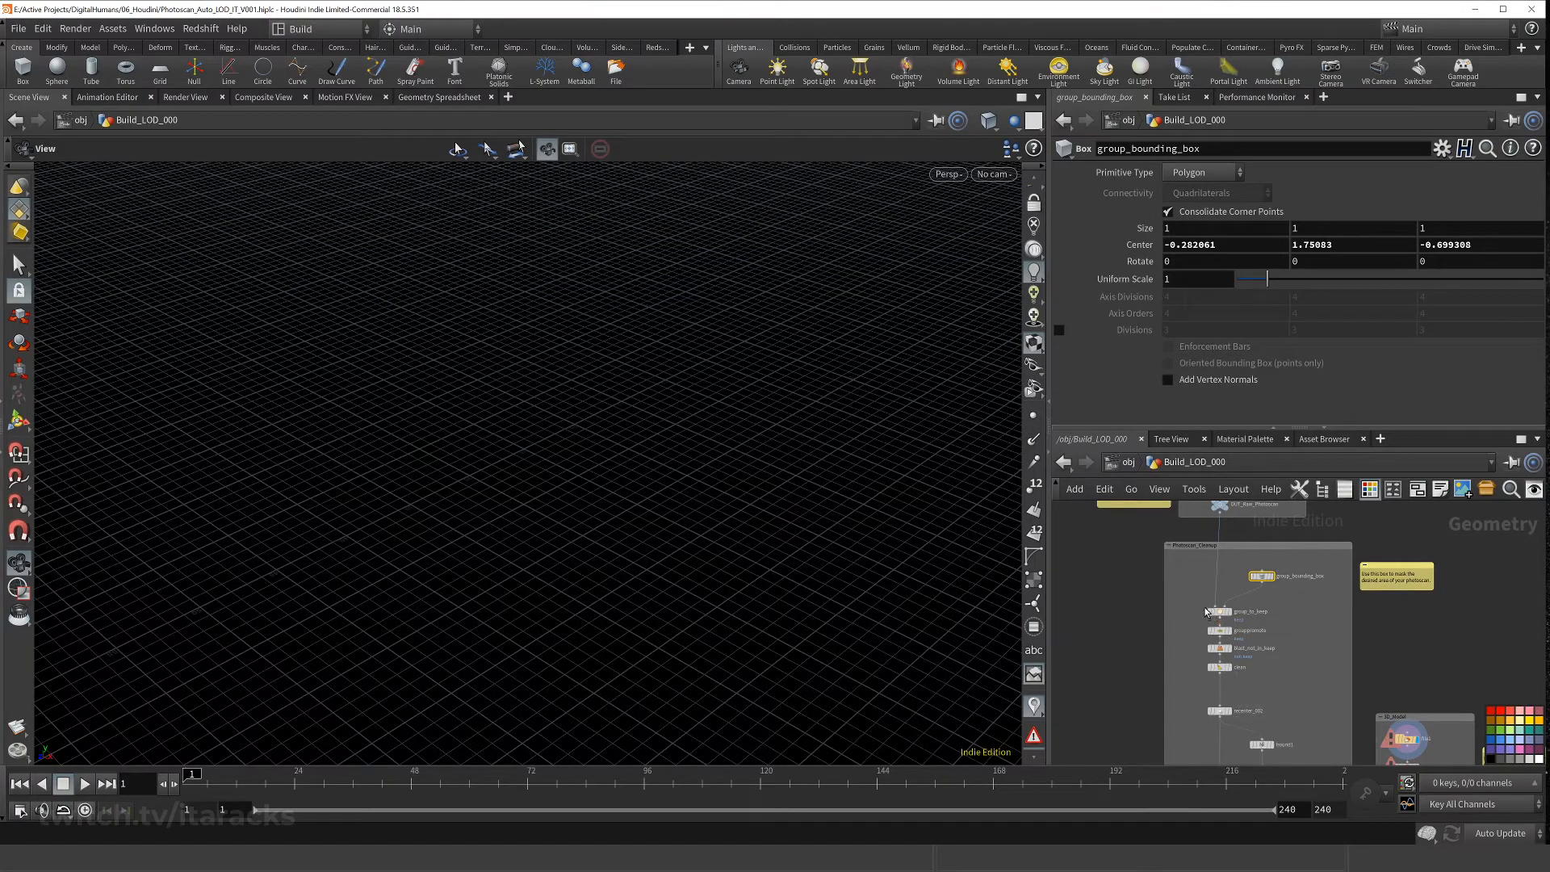
- Examine the Photoscan_Cleanup node chain from the raw photoscan input to the OUT_Photoscan output
{"action": "middle_click_drag", "start_coordinate": [1164, 542], "coordinate": [1172, 580]}
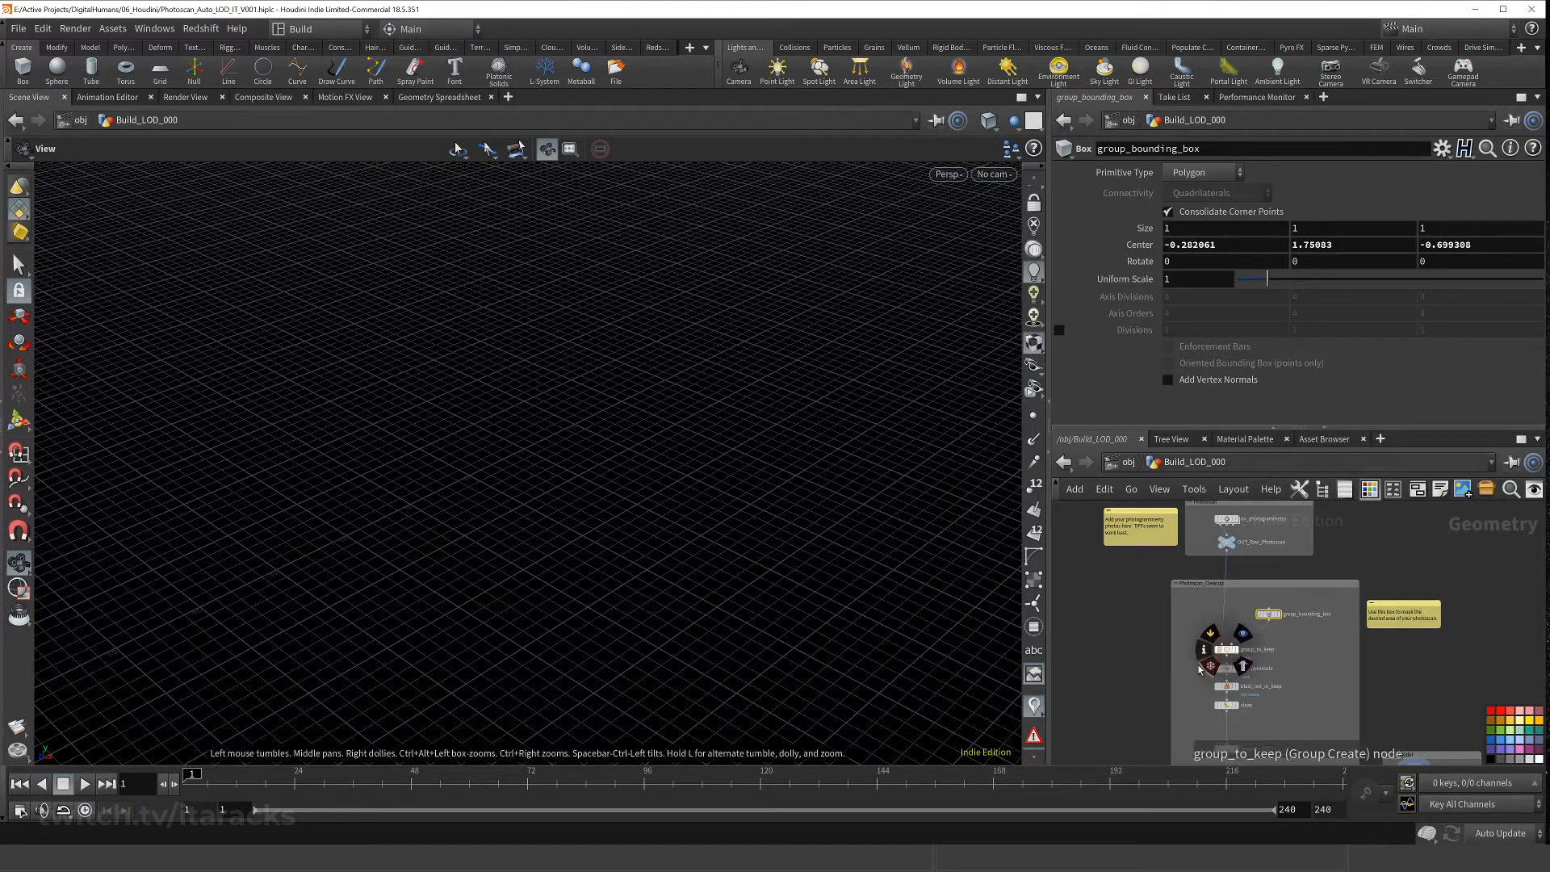
{"action": "middle_click_drag", "start_coordinate": [1244, 634], "coordinate": [1207, 559]}
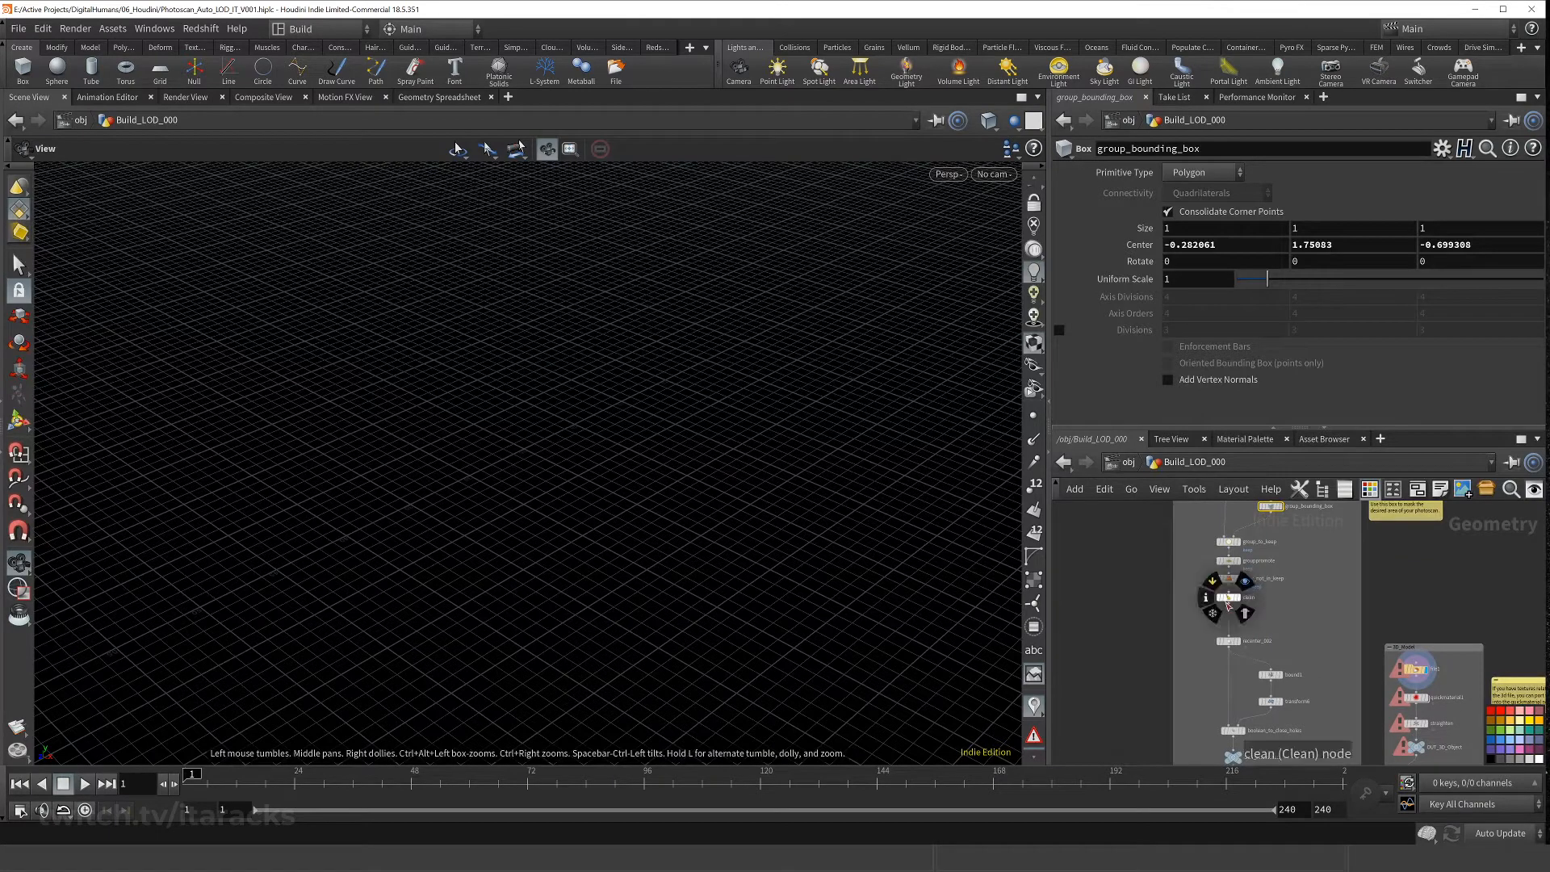
{"action": "middle_click_drag", "start_coordinate": [1150, 660], "coordinate": [1146, 603]}
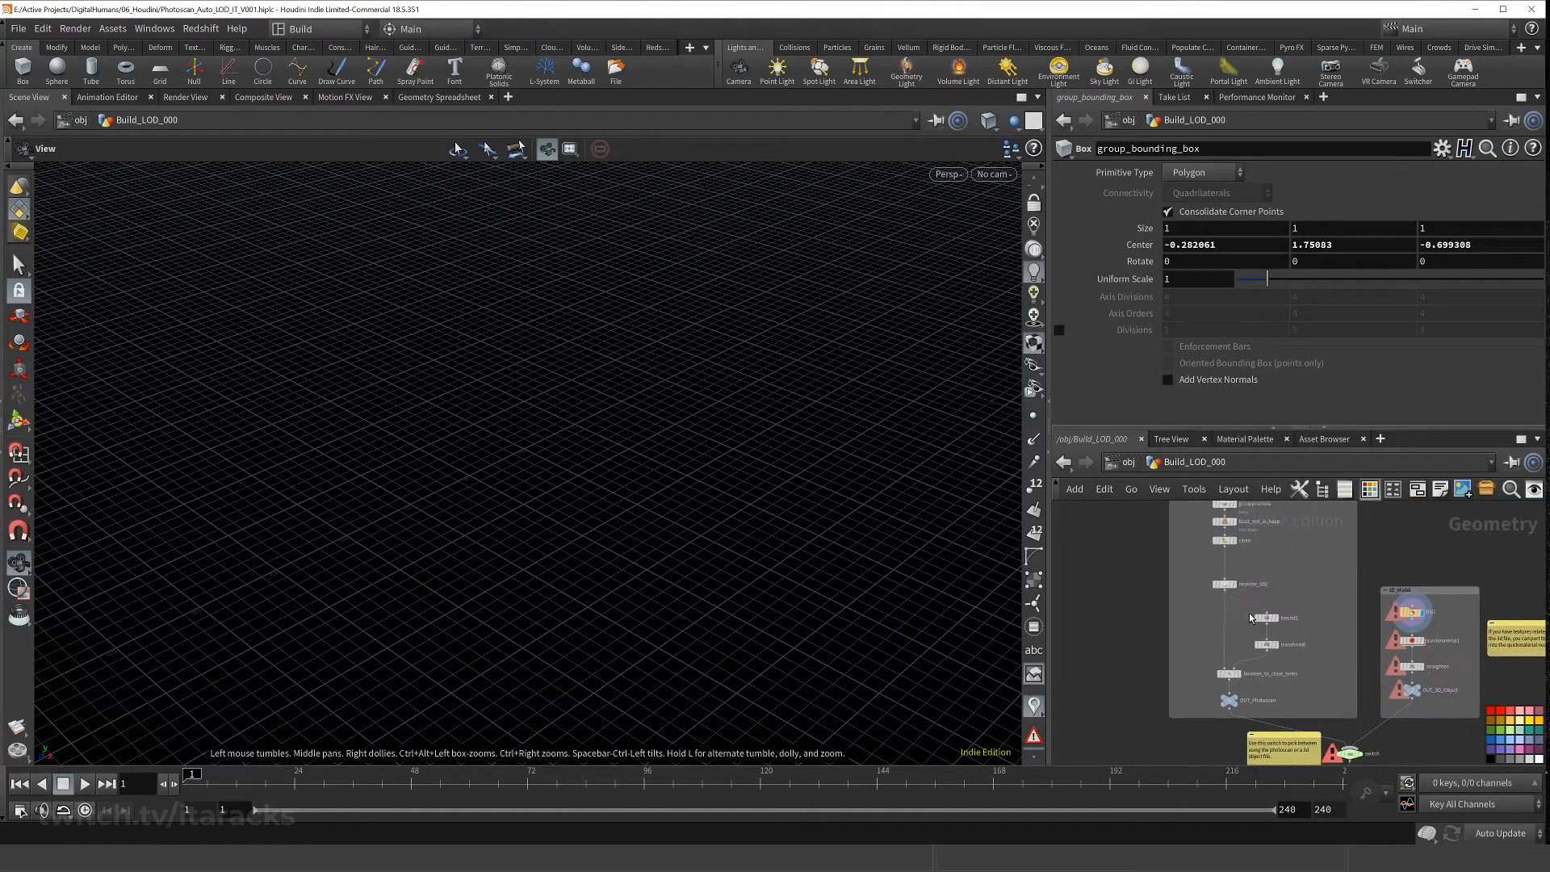
{"action": "scroll", "coordinate": [1268, 643], "scroll_direction": "up", "scroll_amount": 1}
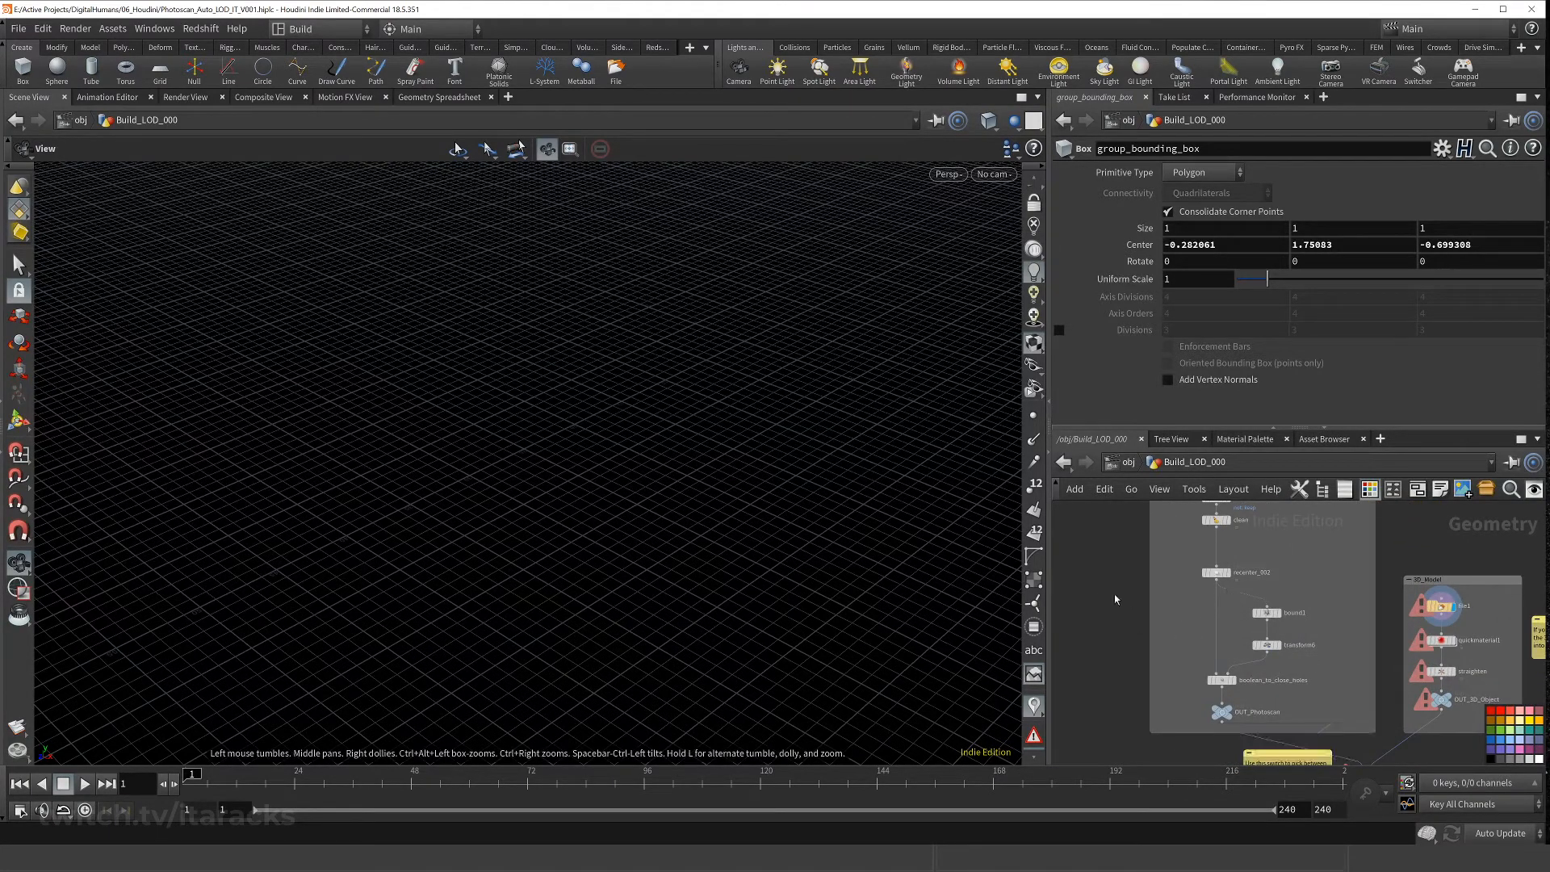
{"action": "middle_click_drag", "start_coordinate": [1123, 545], "coordinate": [1148, 711]}
{"action": "middle_click_drag", "start_coordinate": [1153, 622], "coordinate": [1152, 703]}
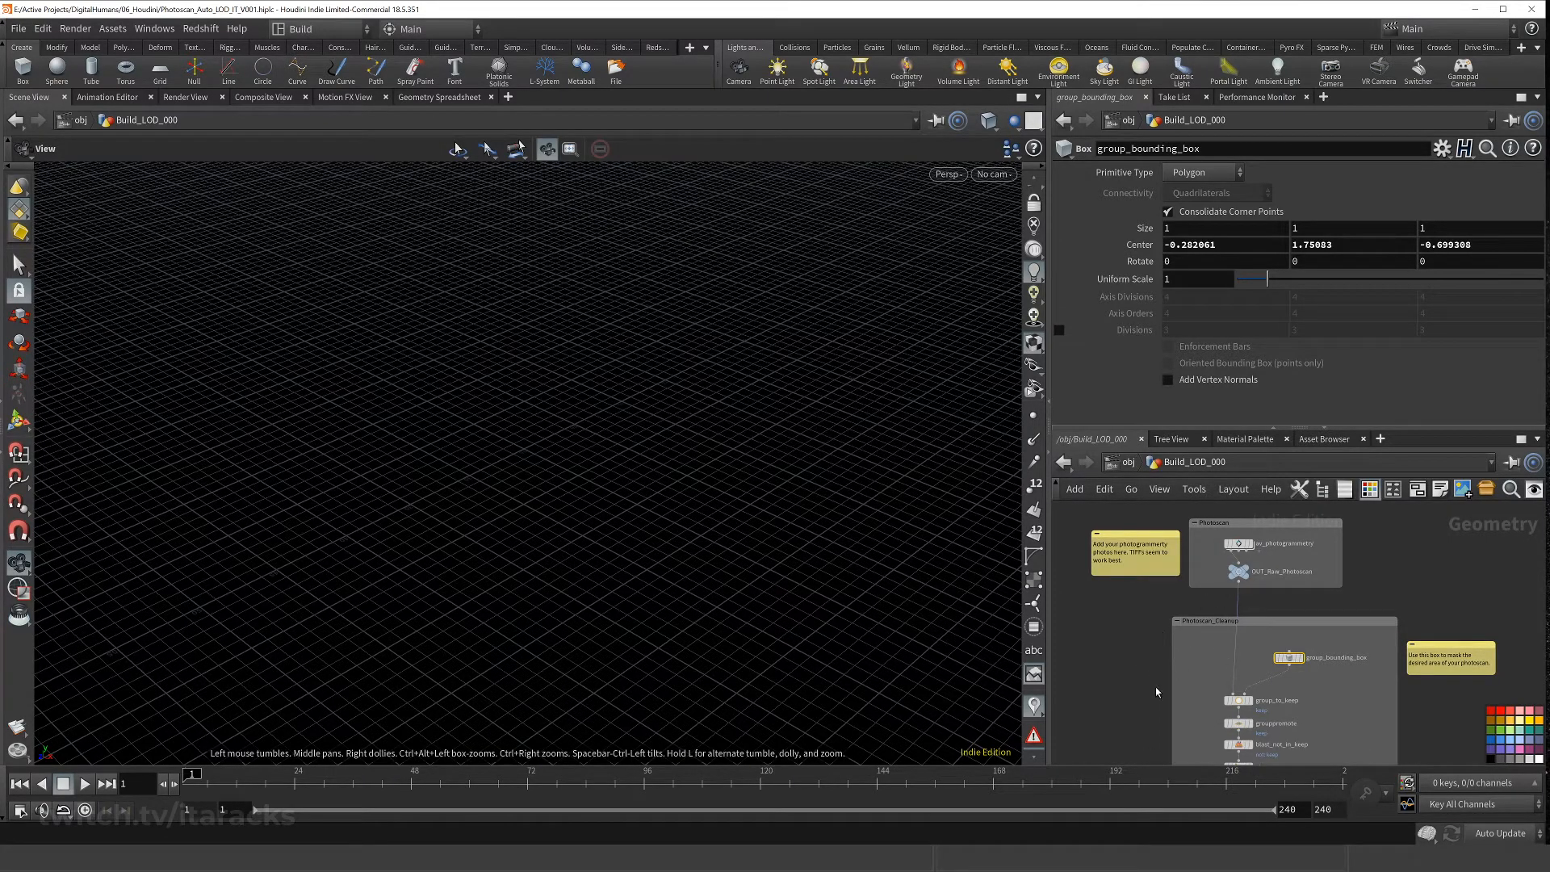
{"action": "middle_click_drag", "start_coordinate": [1149, 698], "coordinate": [1132, 585]}
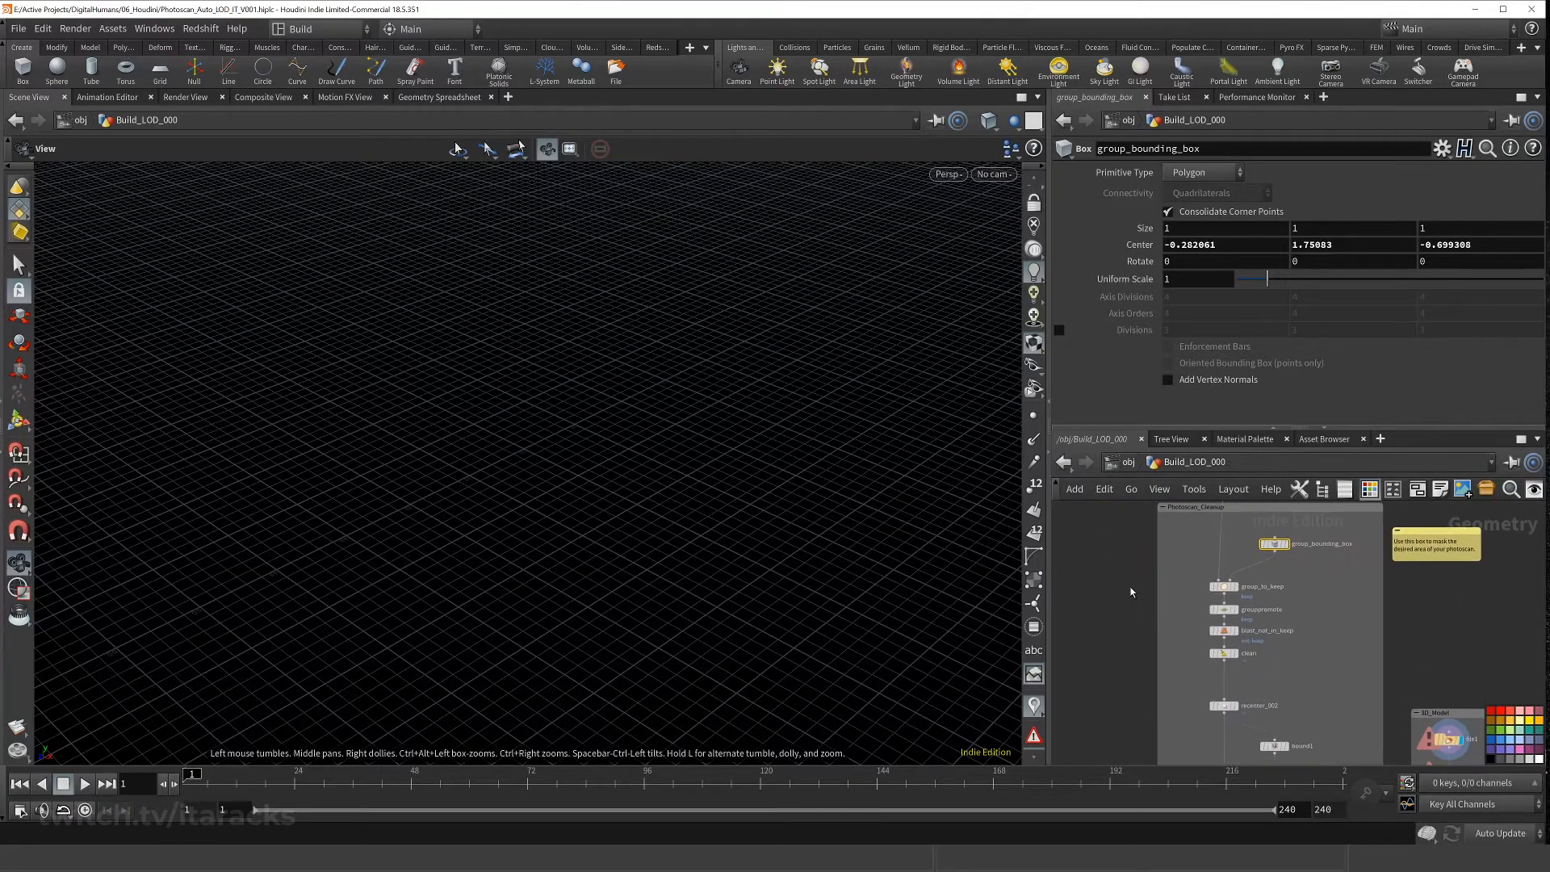
- Check the axis alignment settings of recenter_002 and examine the bound and boolean nodes that follow it
{"action": "middle_click_drag", "start_coordinate": [1185, 733], "coordinate": [1176, 599]}
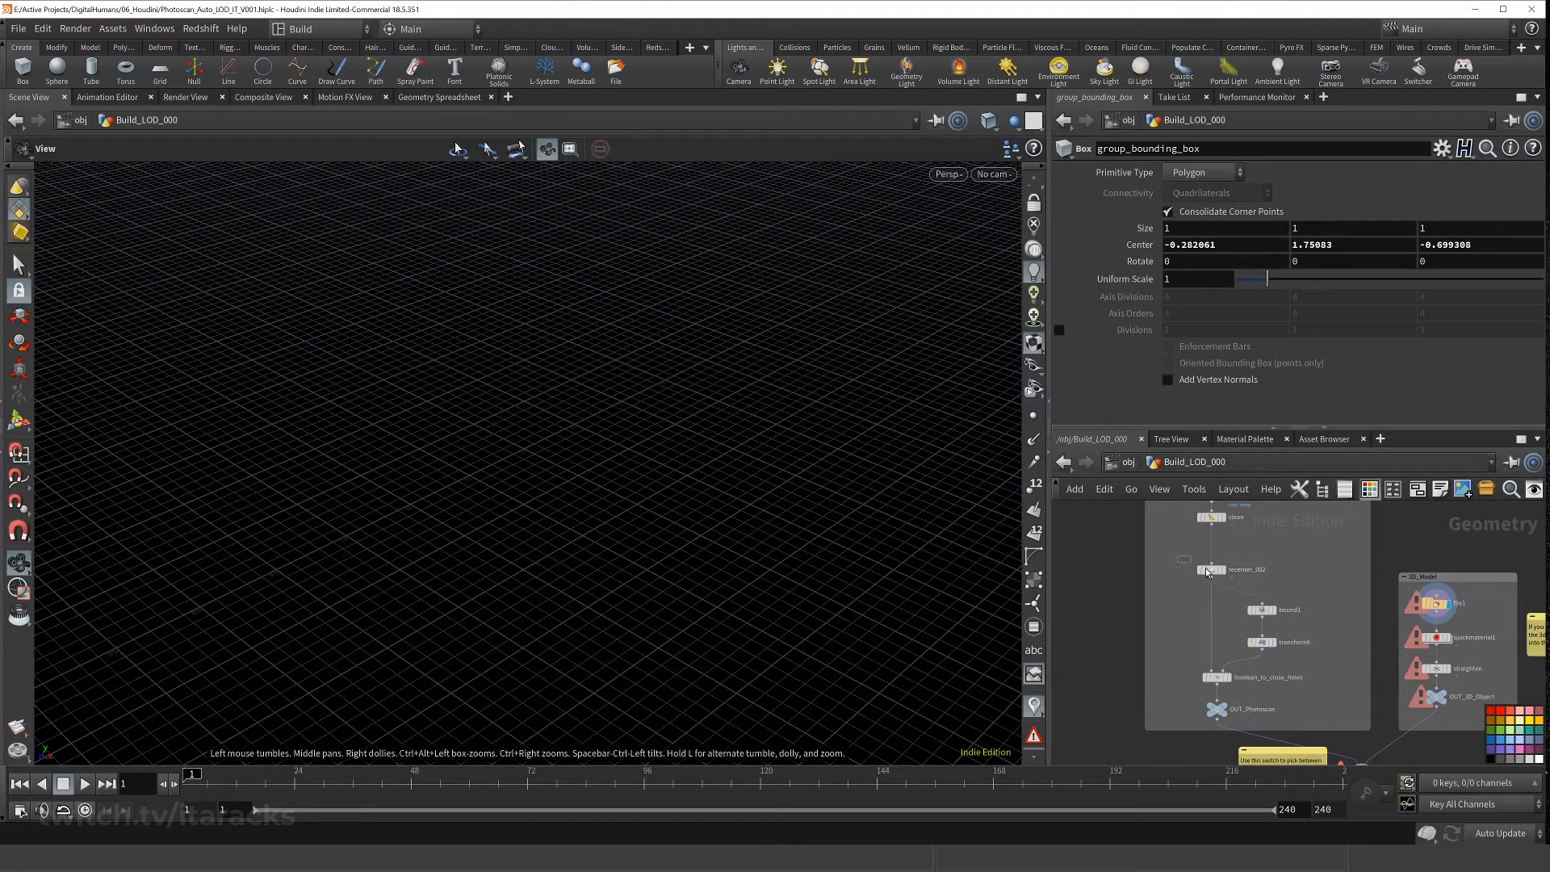
{"action": "left_click", "coordinate": [1208, 570]}
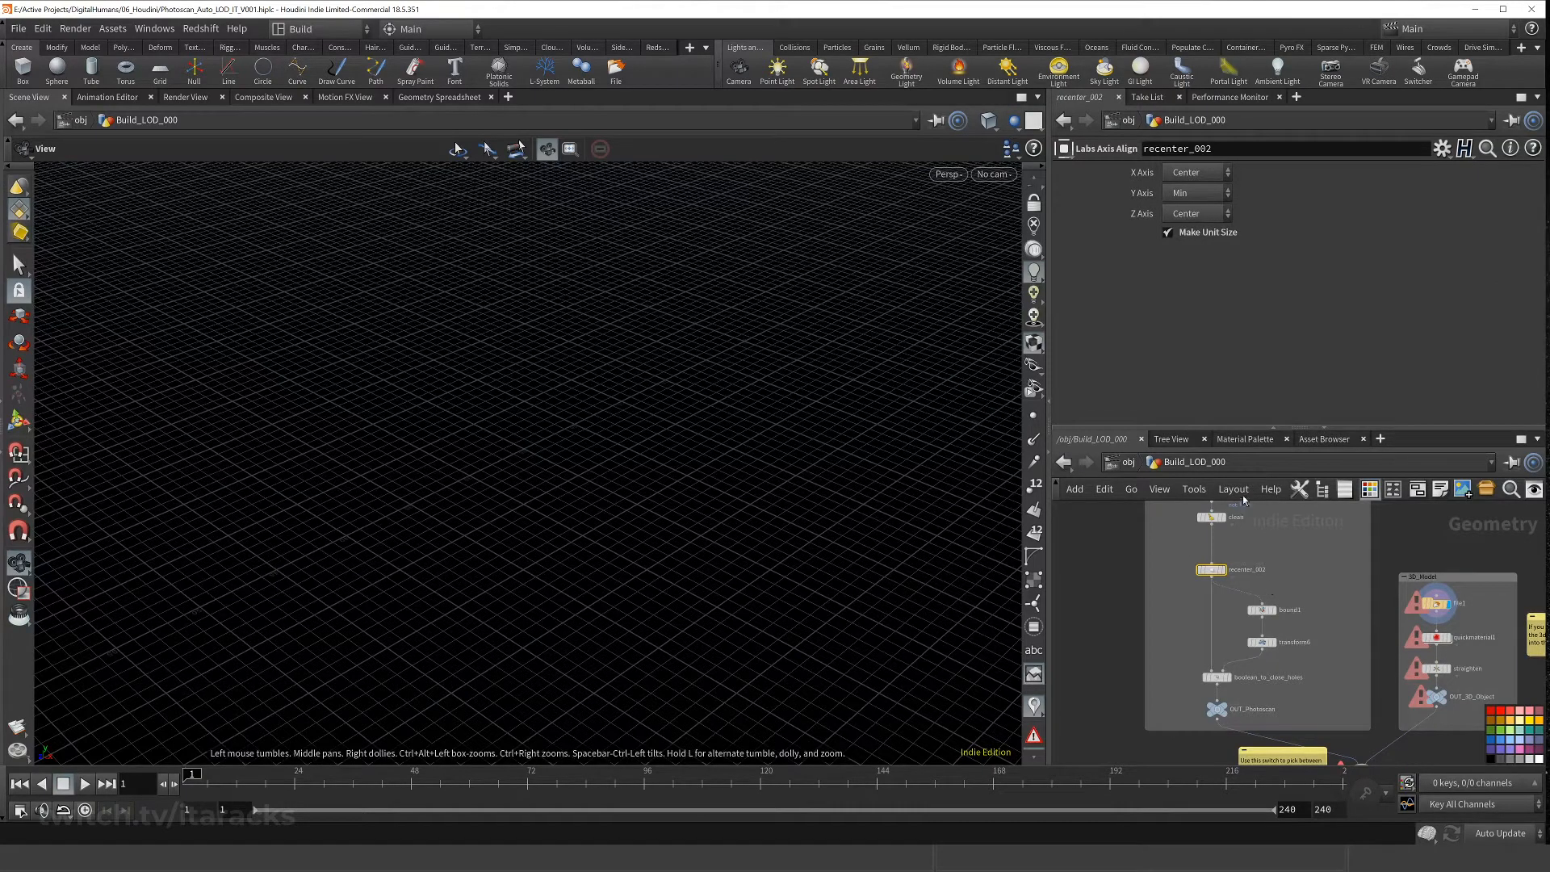
{"action": "middle_click_drag", "start_coordinate": [1216, 613], "coordinate": [1216, 565]}
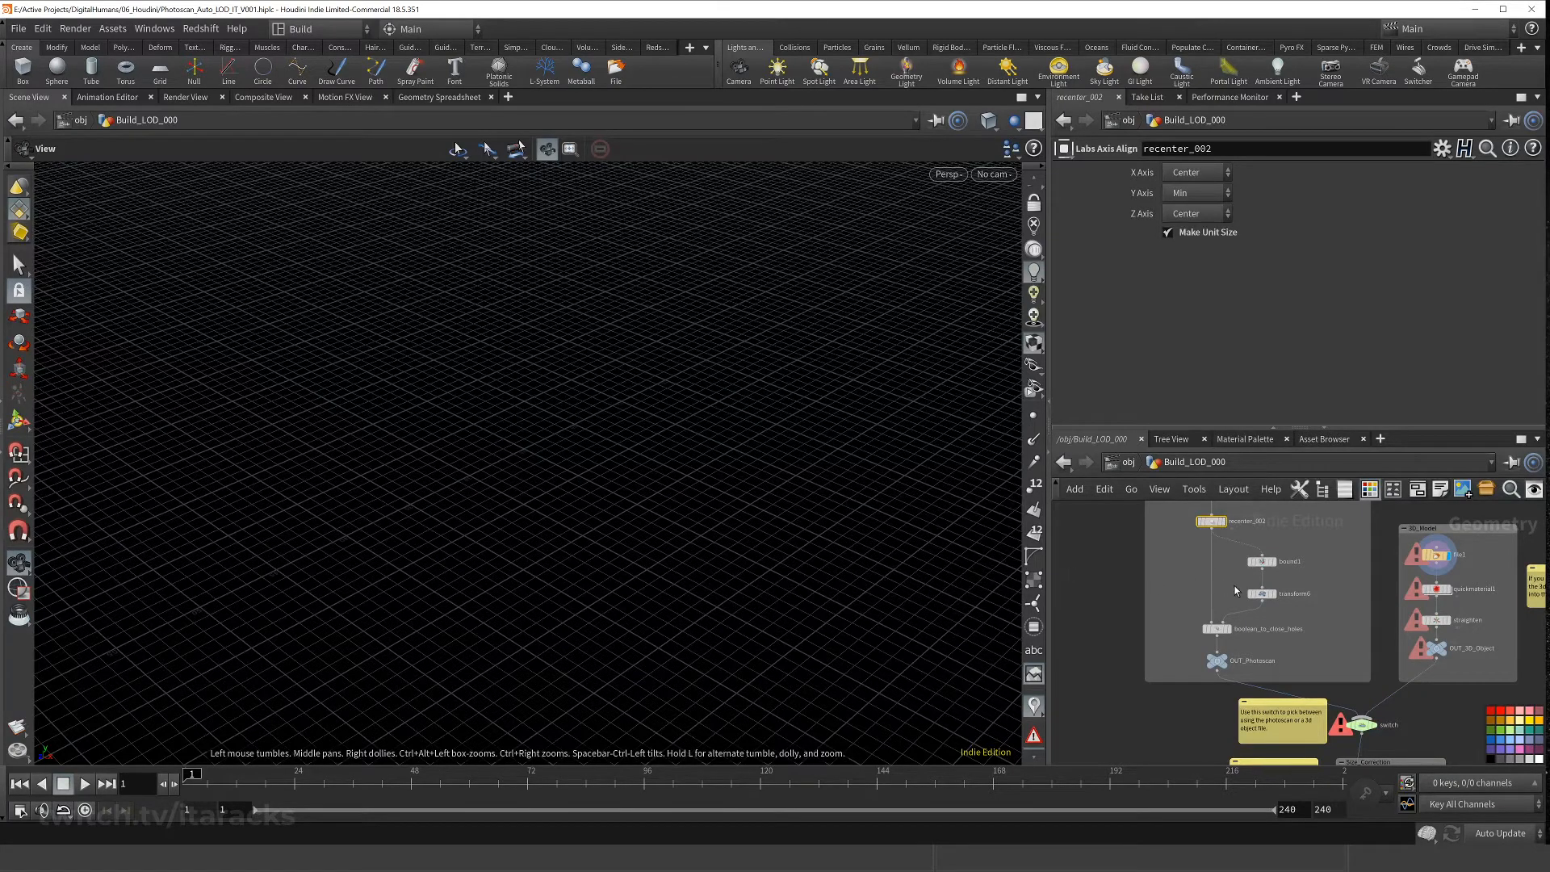
{"action": "mouse_move", "coordinate": [1264, 561]}
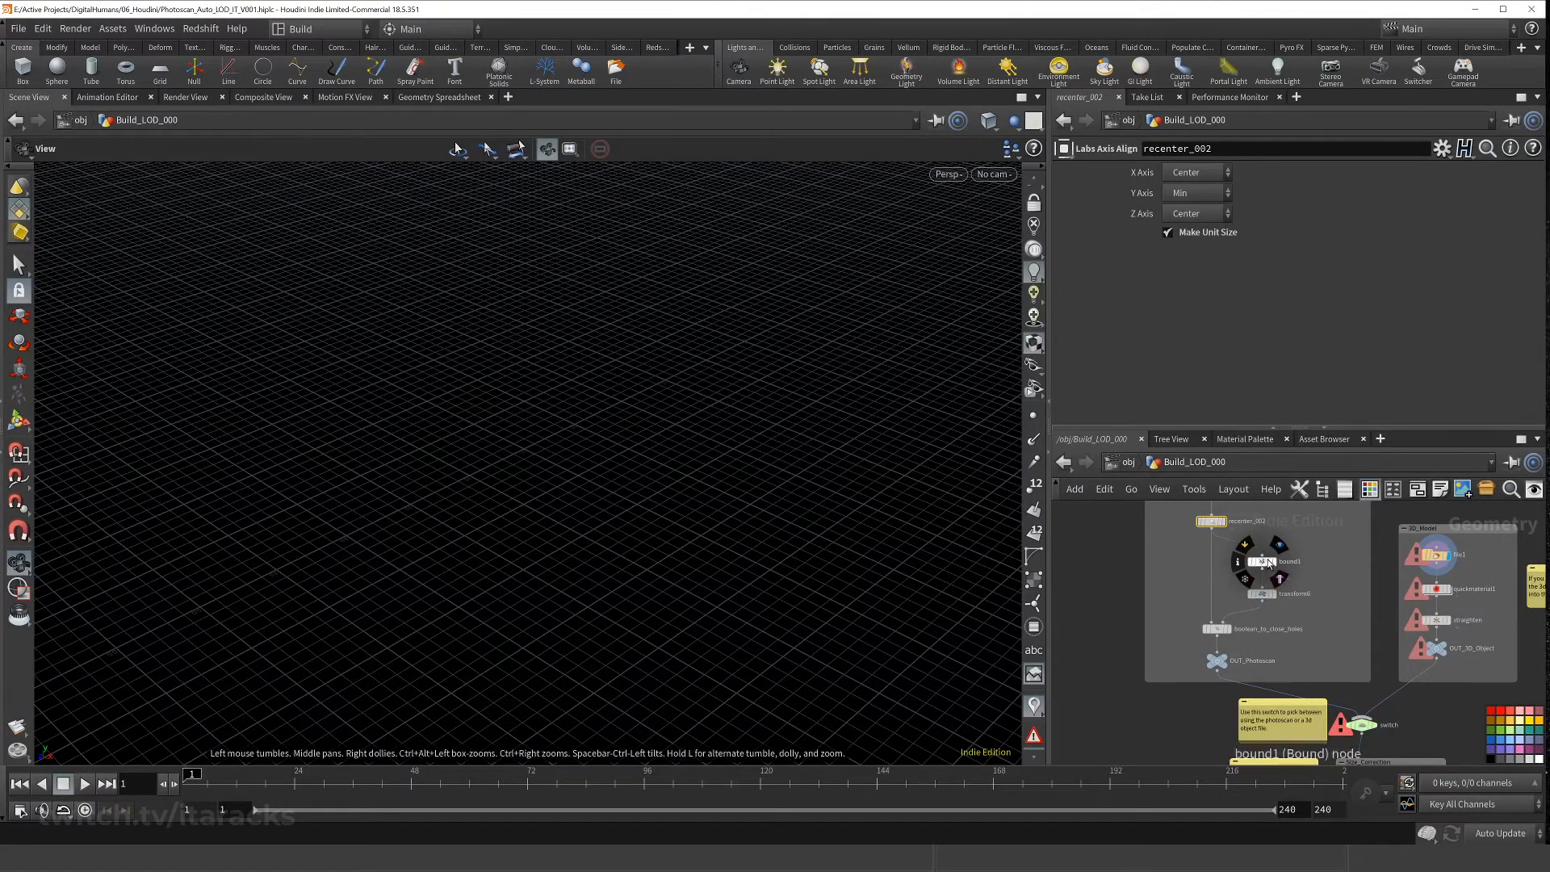
{"action": "mouse_move", "coordinate": [1218, 630]}
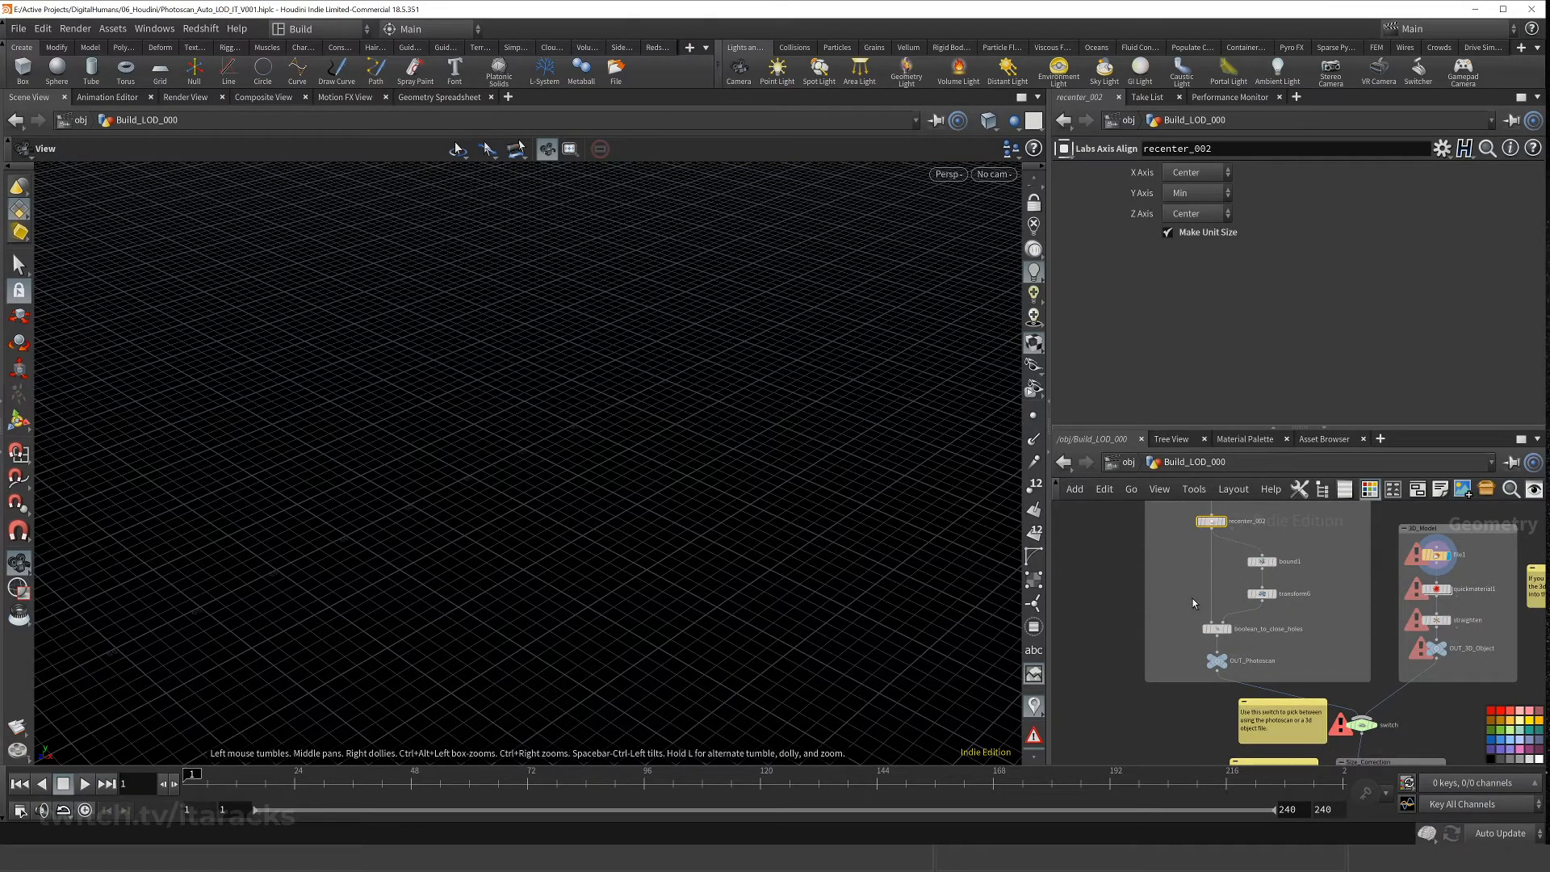
- Inspect the OUT_Photoscan null and the switch node that picks between the photoscan and the 3D object
{"action": "left_click", "coordinate": [1215, 661]}
{"action": "middle_click_drag", "start_coordinate": [1200, 706], "coordinate": [1123, 660]}
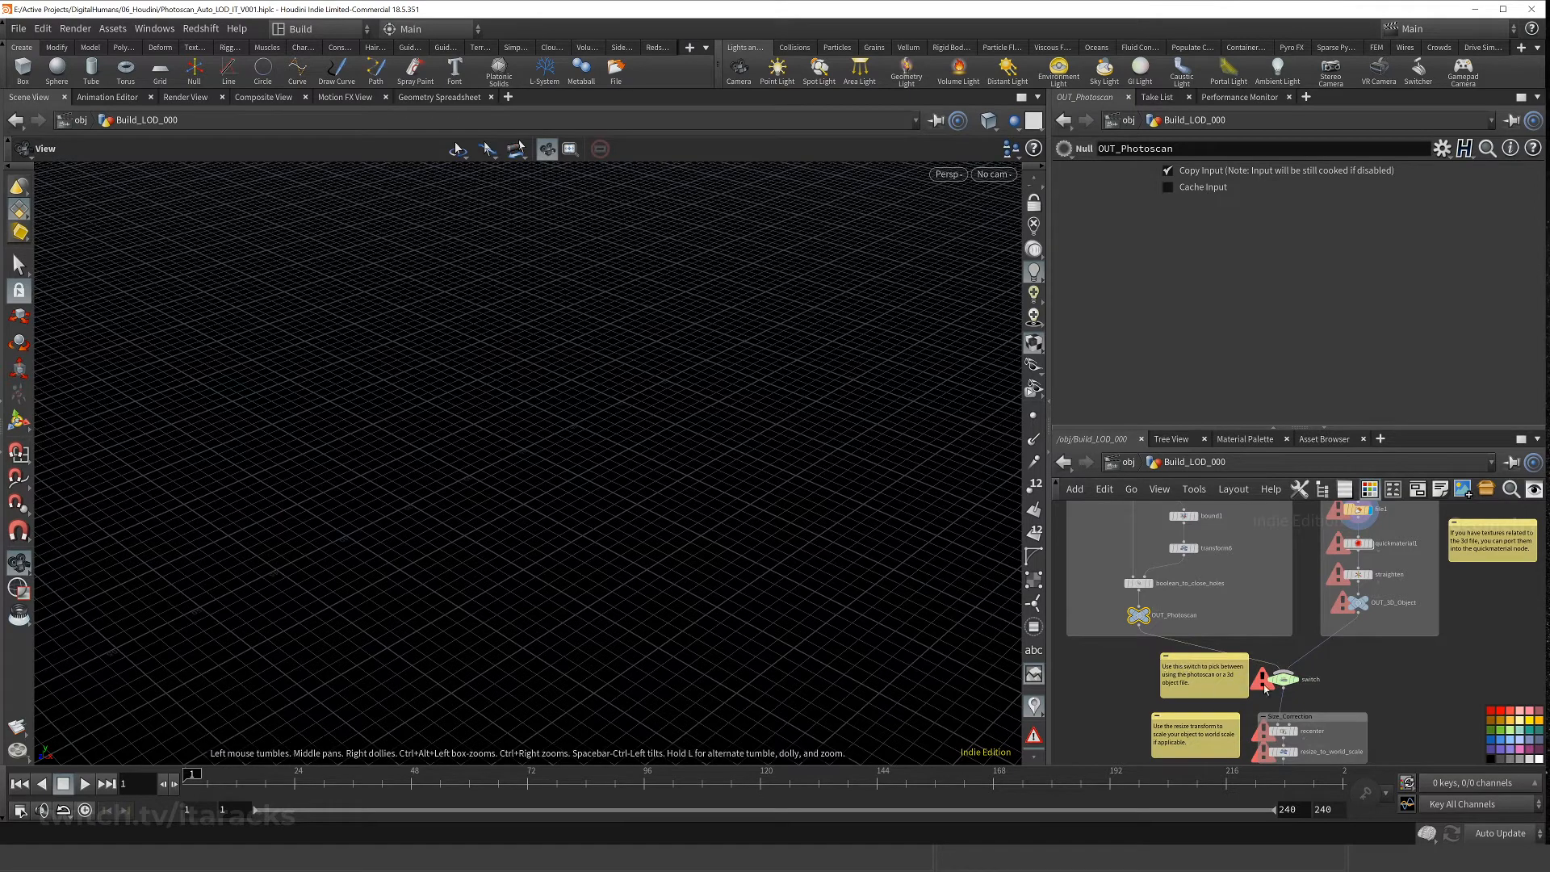
{"action": "left_click", "coordinate": [1284, 679]}
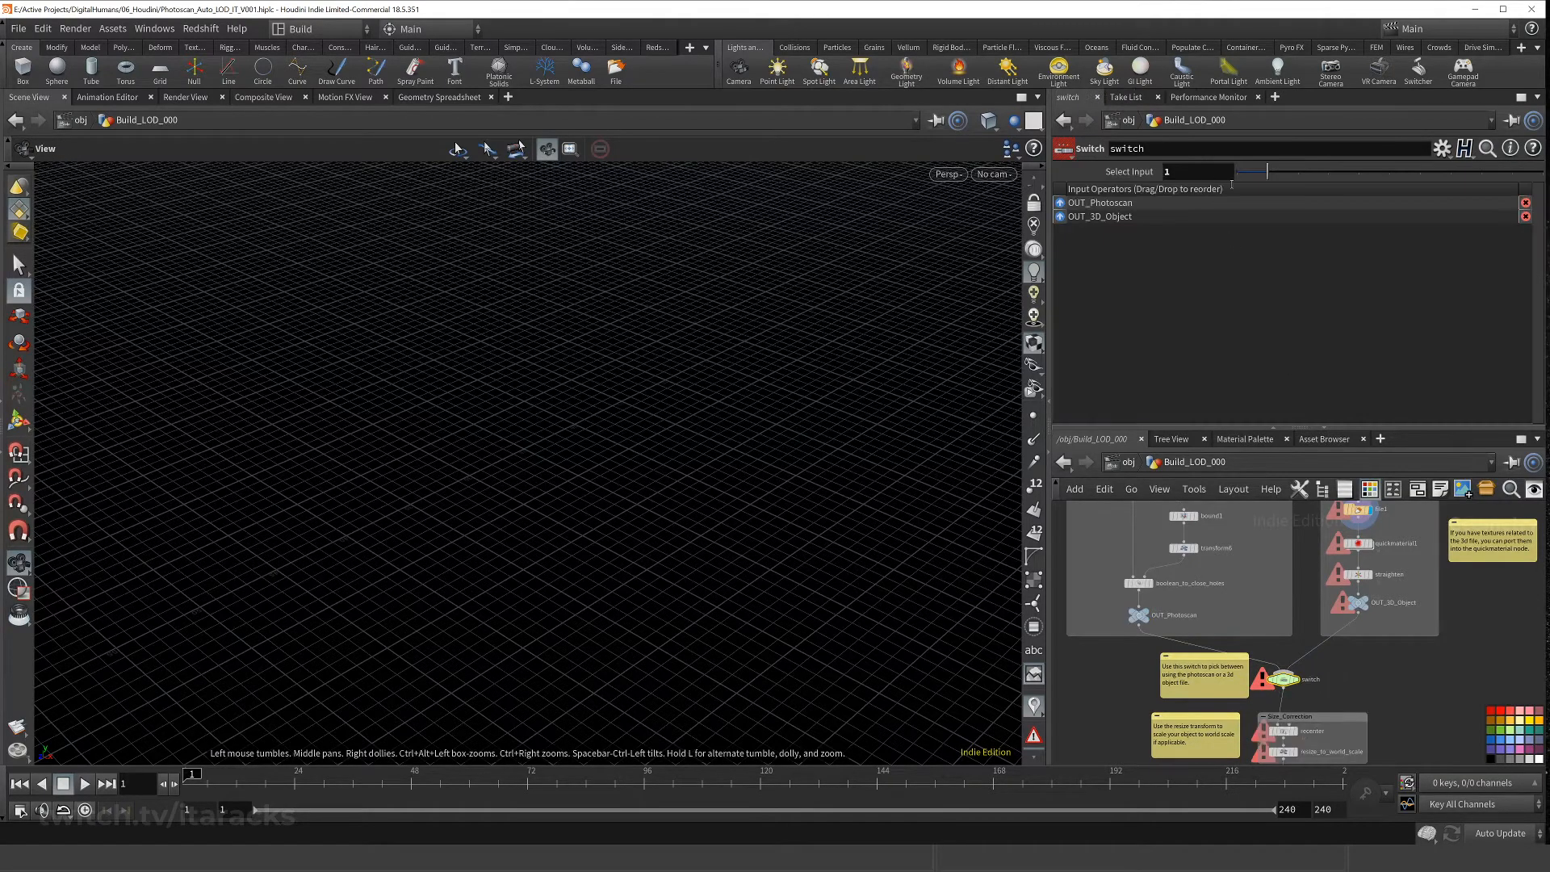
- Load Strudel_lo.obj as the geometry file of the file1 node in 3D_Model and inspect the mesh from several sides
{"action": "left_click", "coordinate": [1221, 583]}
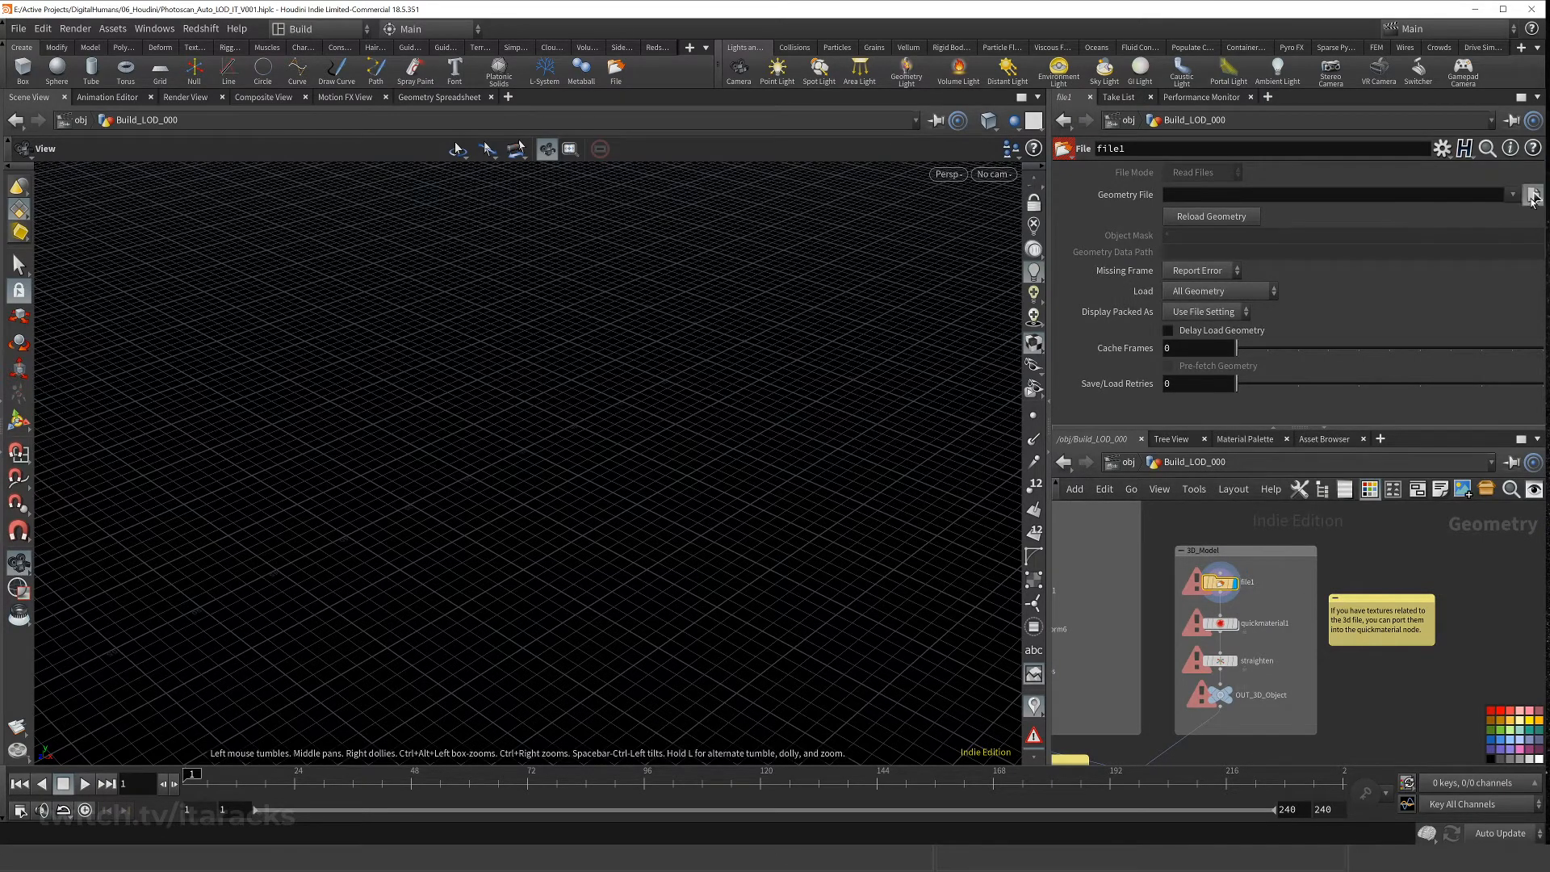
{"action": "left_click", "coordinate": [1534, 197]}
{"action": "left_click", "coordinate": [667, 172]}
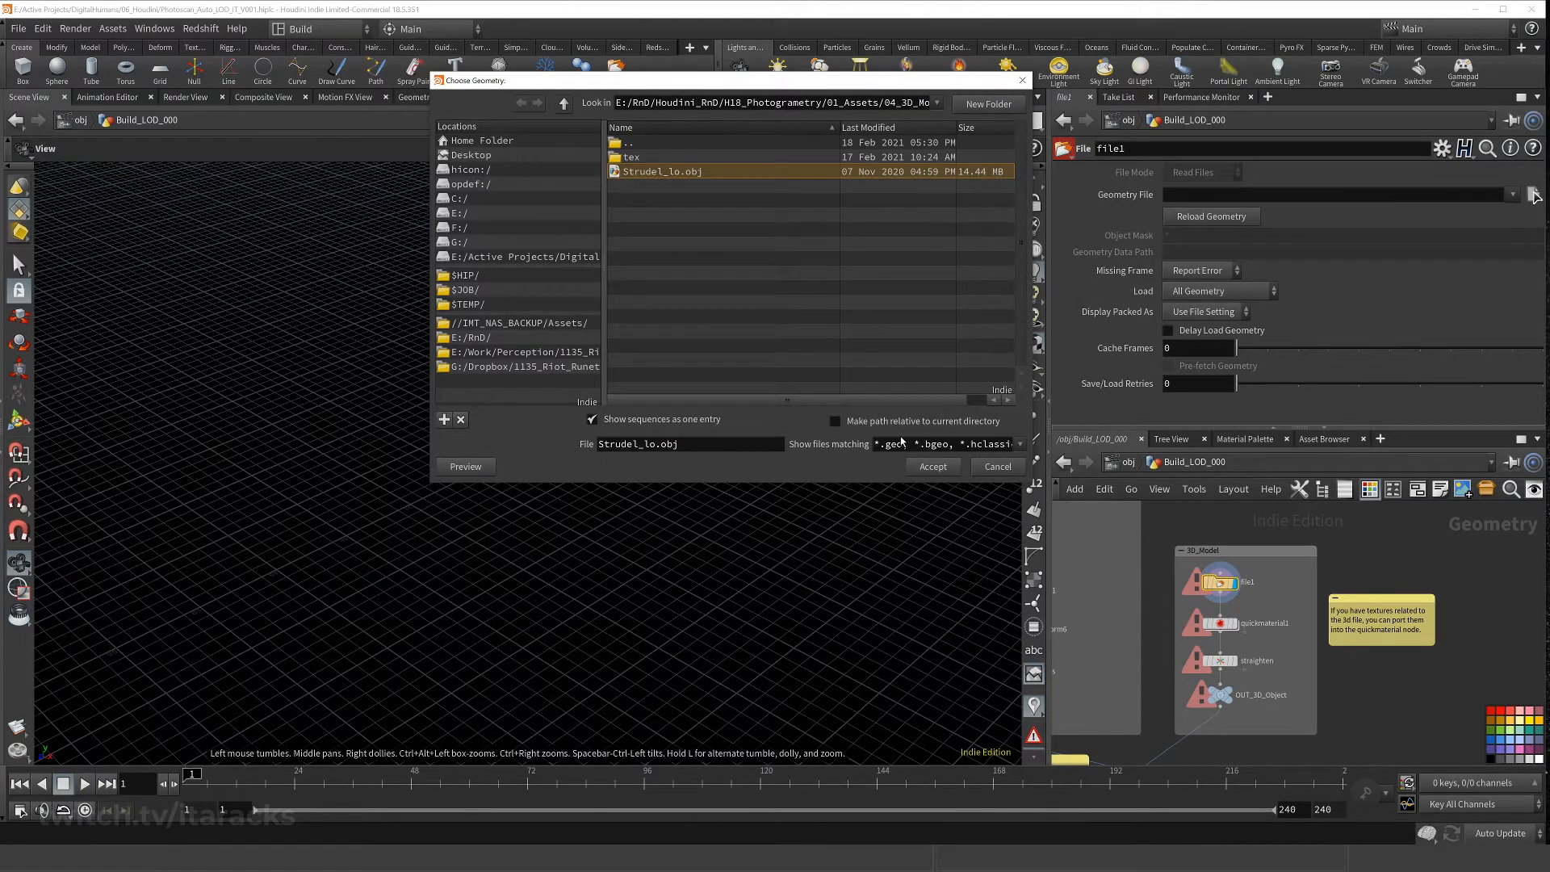
{"action": "left_click", "coordinate": [930, 468]}
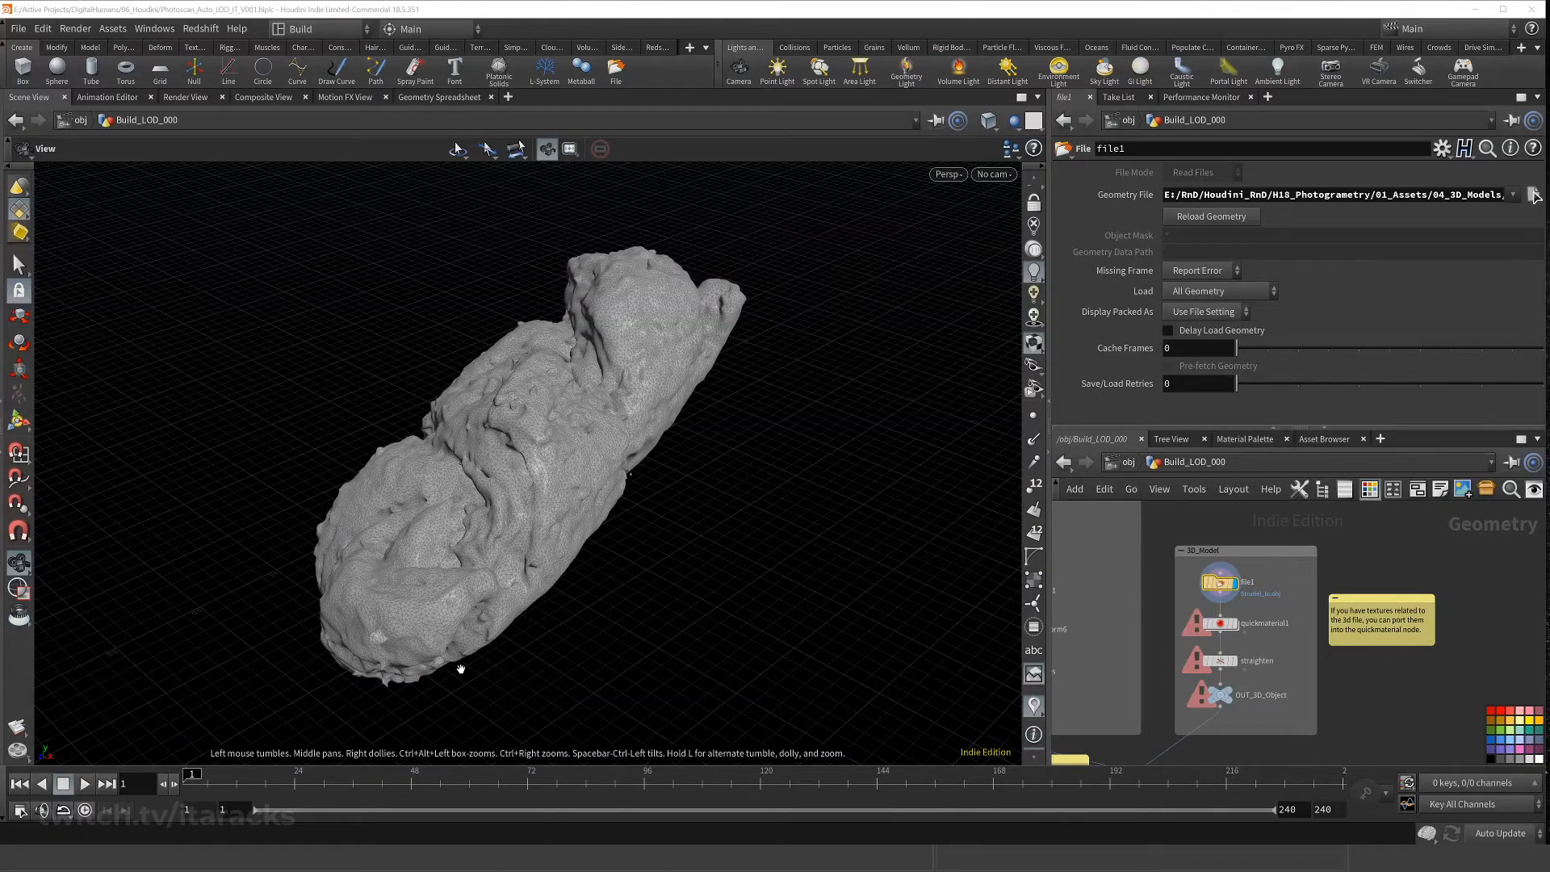
{"action": "left_click_drag", "start_coordinate": [471, 512], "coordinate": [616, 505]}
{"action": "left_click_drag", "start_coordinate": [285, 571], "coordinate": [727, 517]}
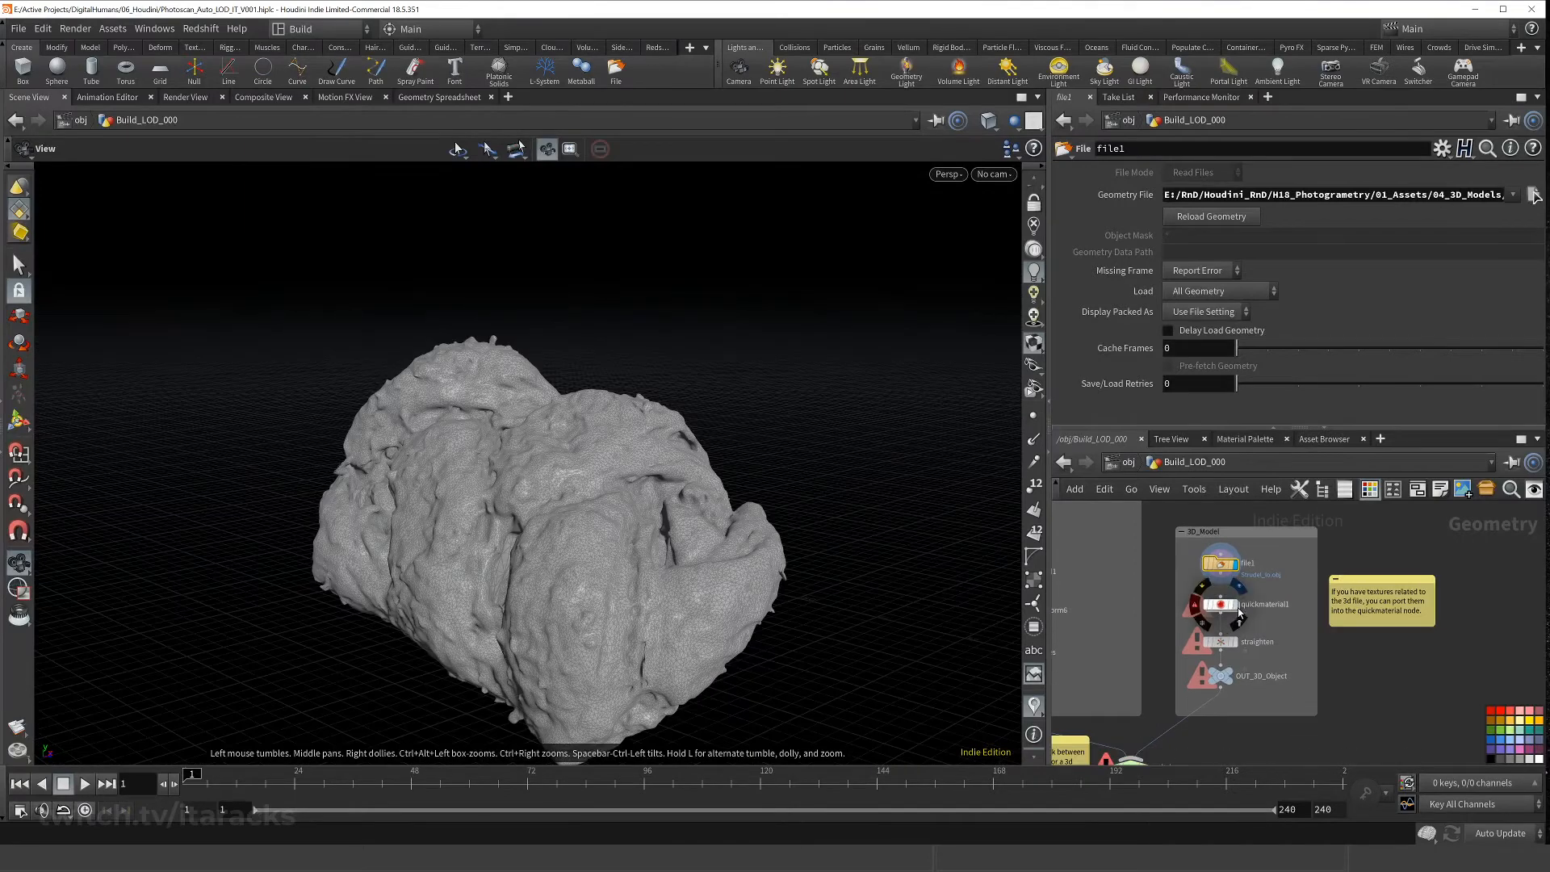
- Display and select the quickmaterial1 node below file1, and examine its place in the node network
{"action": "left_click", "coordinate": [1240, 614]}
{"action": "left_click", "coordinate": [1227, 604]}
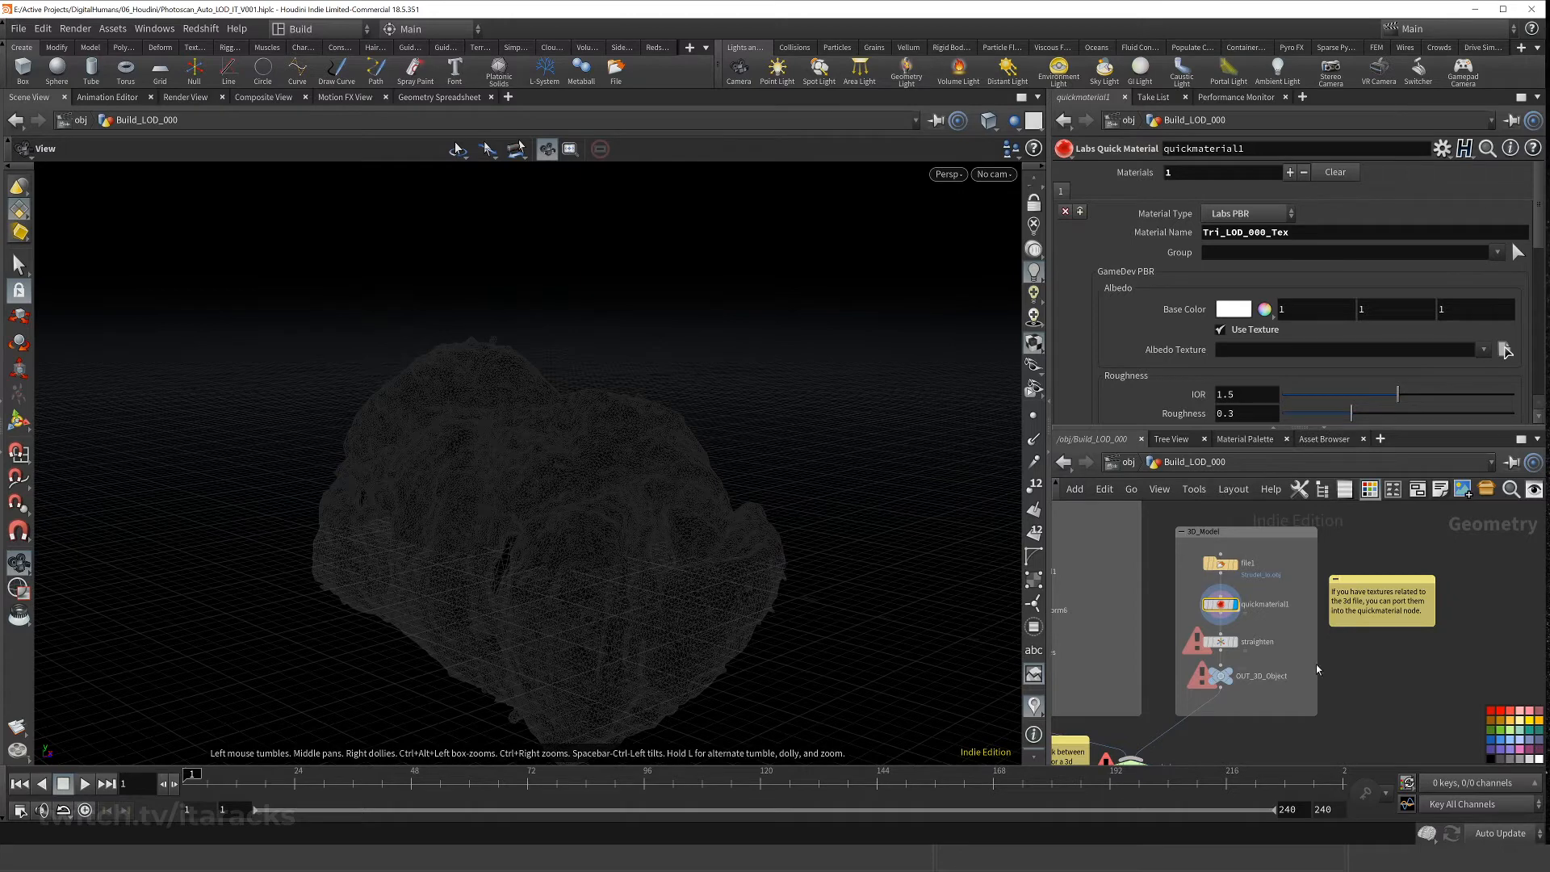
{"action": "mouse_move", "coordinate": [1222, 610]}
{"action": "scroll", "coordinate": [1171, 614], "scroll_direction": "down", "scroll_amount": 5}
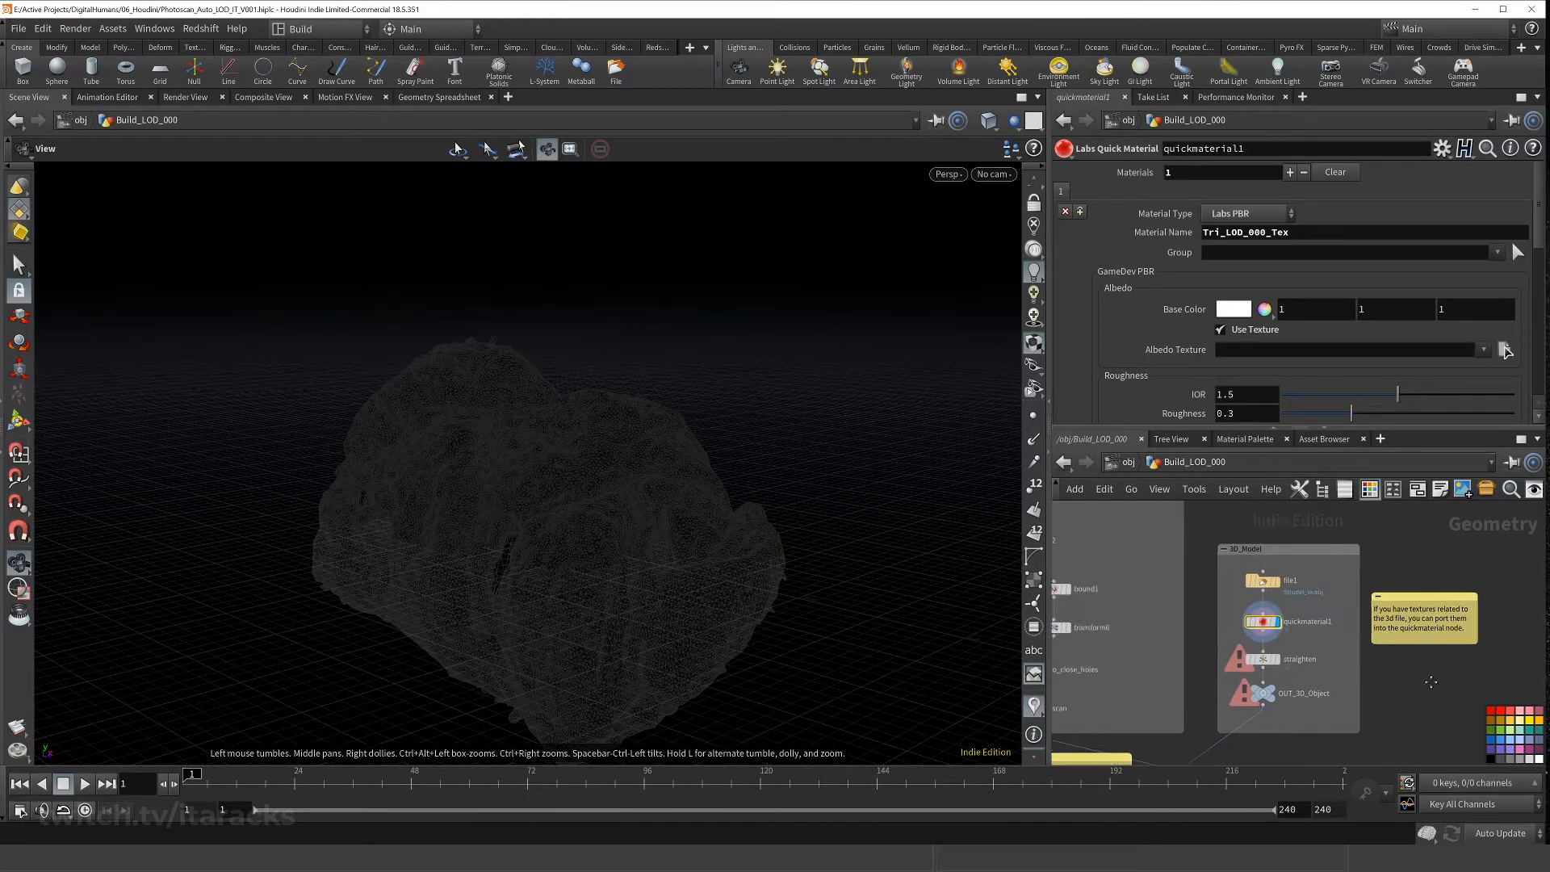
{"action": "middle_click_drag", "start_coordinate": [1142, 583], "coordinate": [1171, 635]}
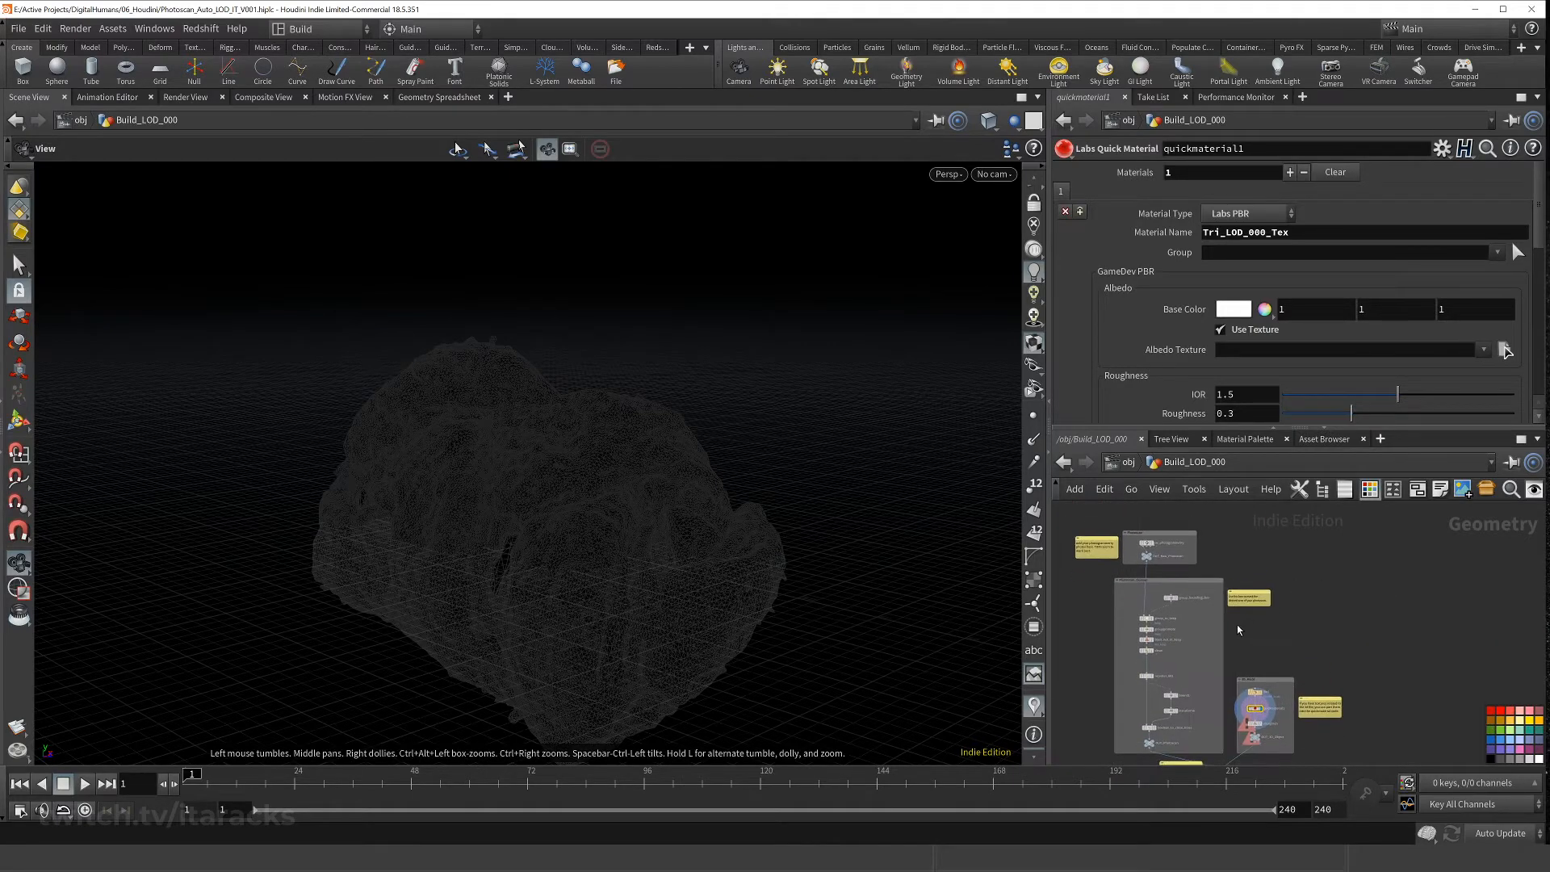
{"action": "scroll", "coordinate": [1284, 740], "scroll_direction": "up", "scroll_amount": 4}
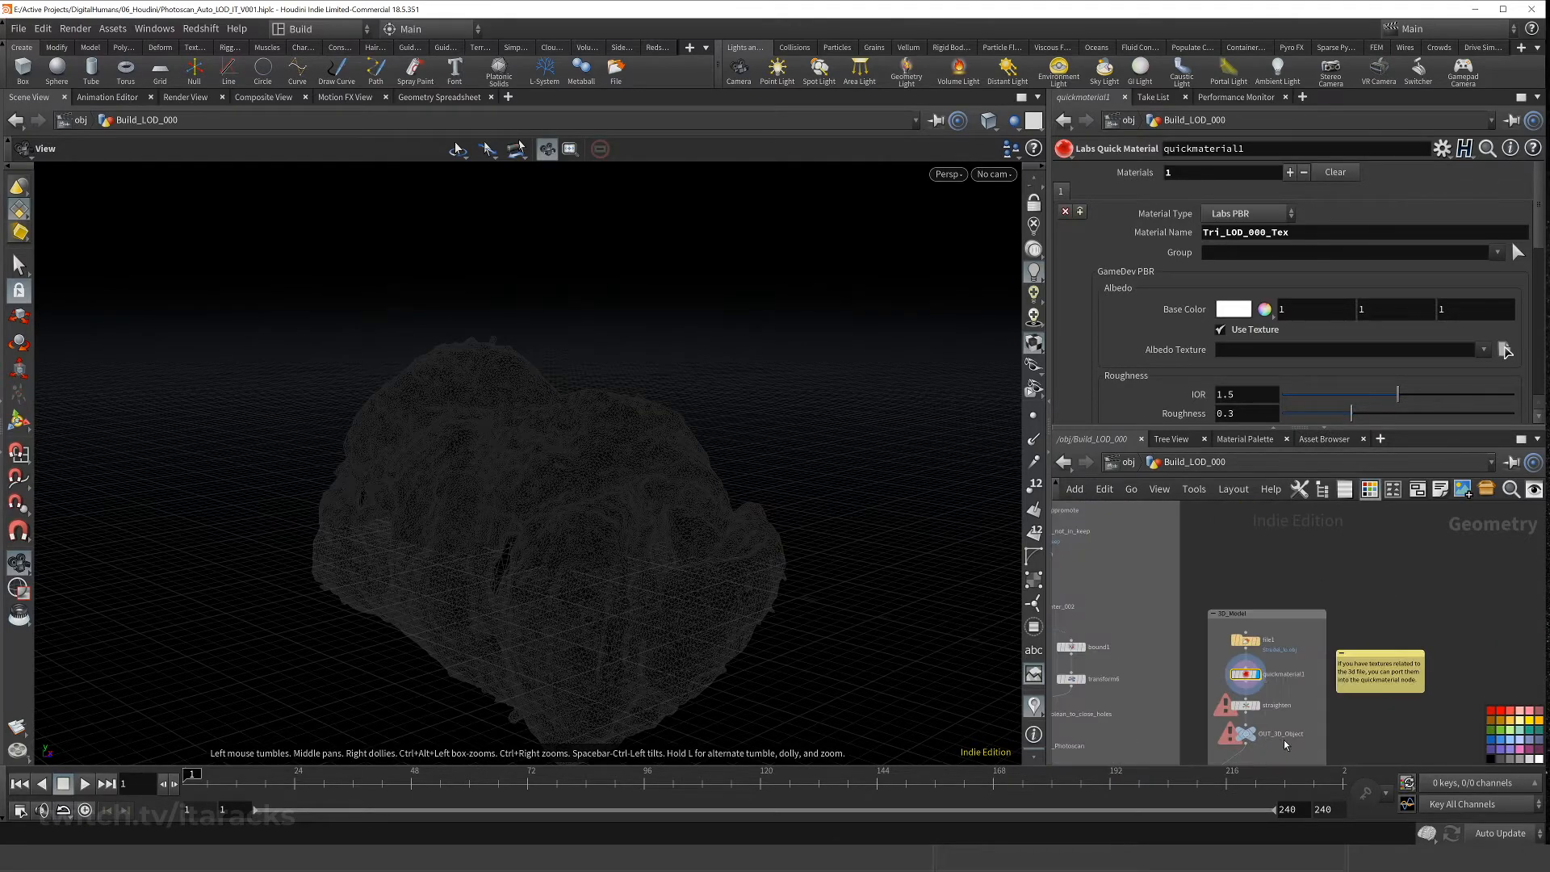
{"action": "middle_click_drag", "start_coordinate": [1119, 598], "coordinate": [1149, 547]}
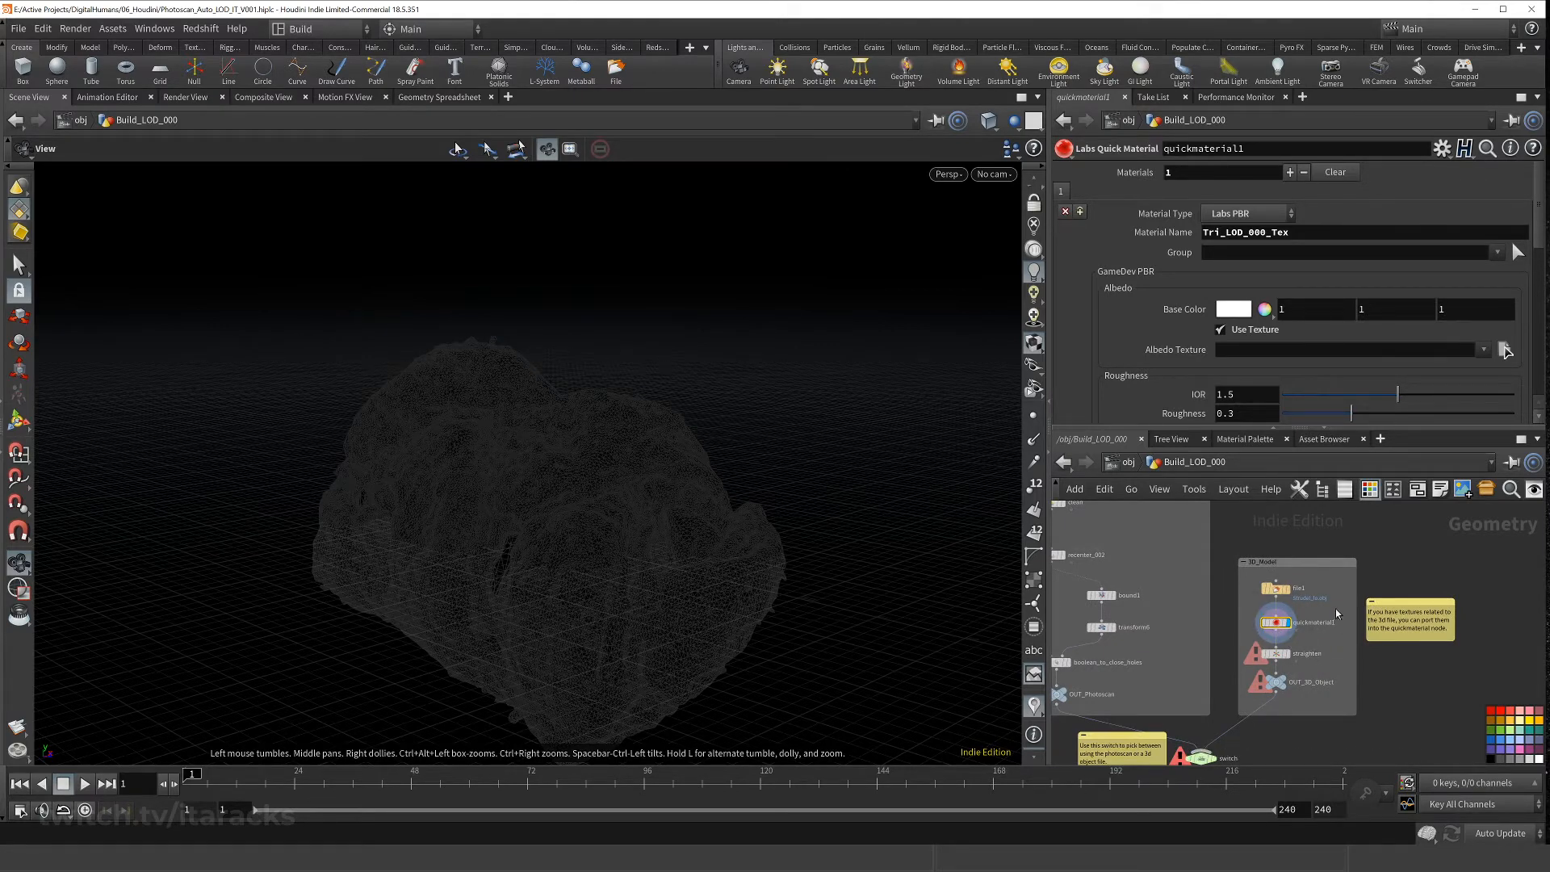
{"action": "scroll", "coordinate": [1396, 671], "scroll_direction": "up", "scroll_amount": 2}
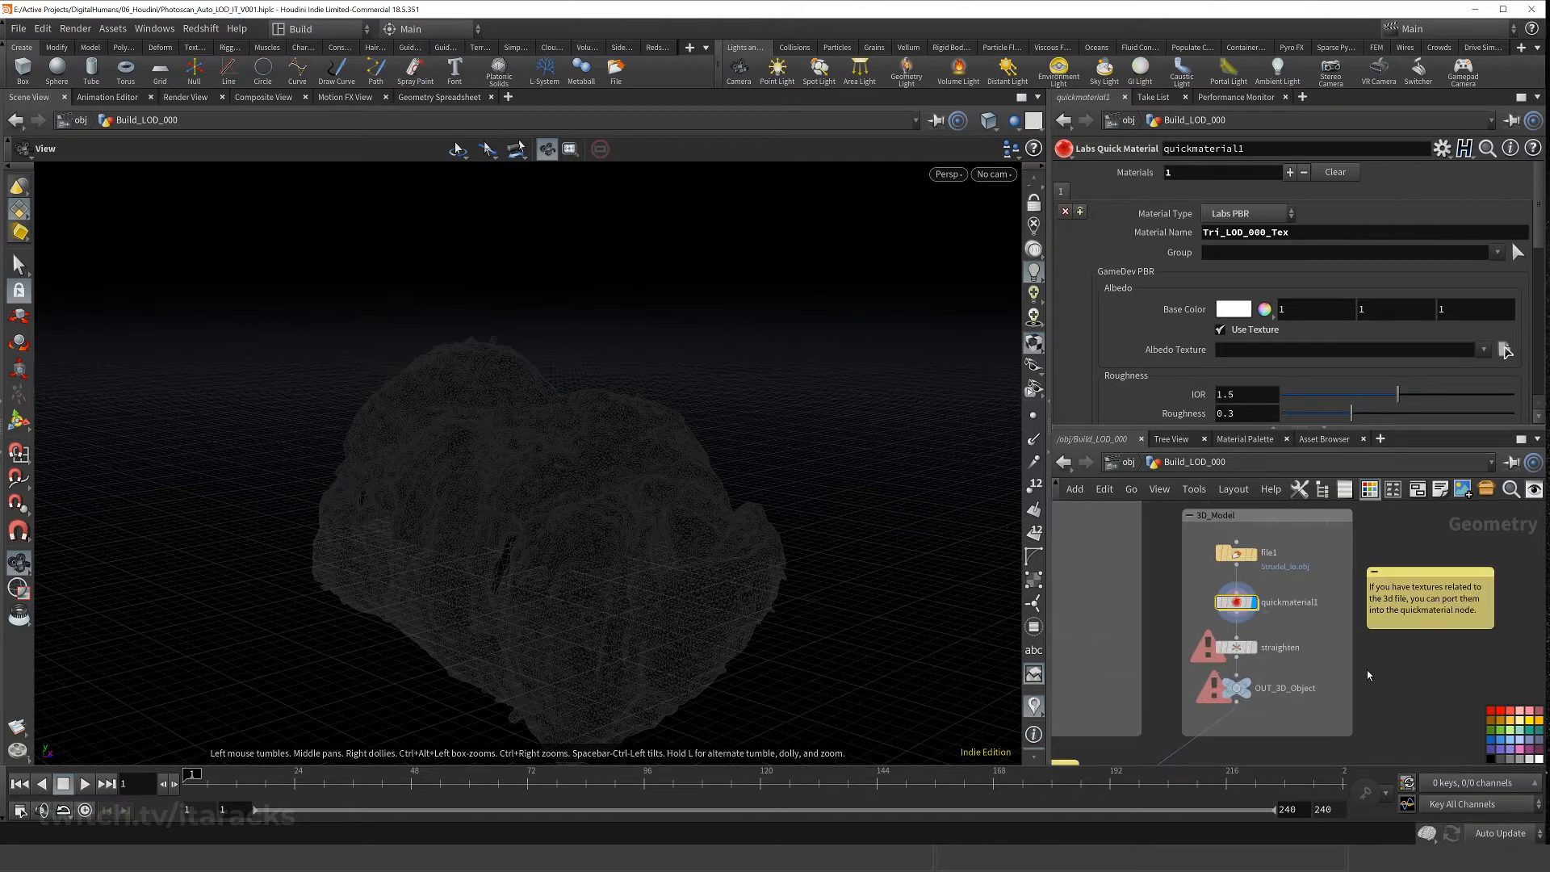
- Assign Strudel_lo_u1_v1_diffuse.png from the tex folder as the albedo texture of quickmaterial1
{"action": "scroll", "coordinate": [1130, 335], "scroll_direction": "down", "scroll_amount": 3}
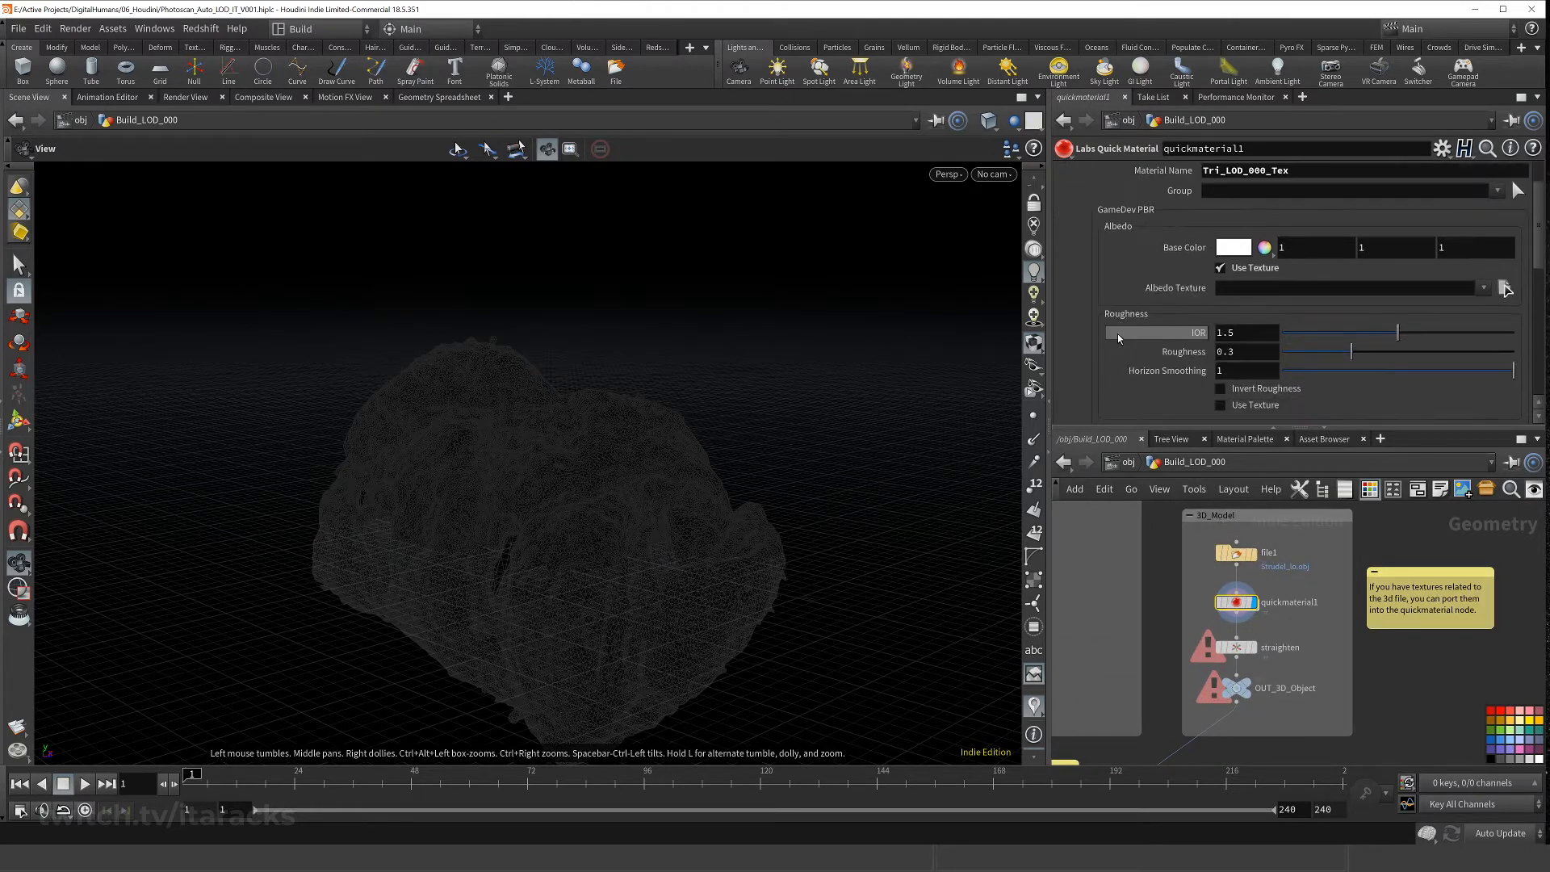
{"action": "left_click", "coordinate": [1506, 288]}
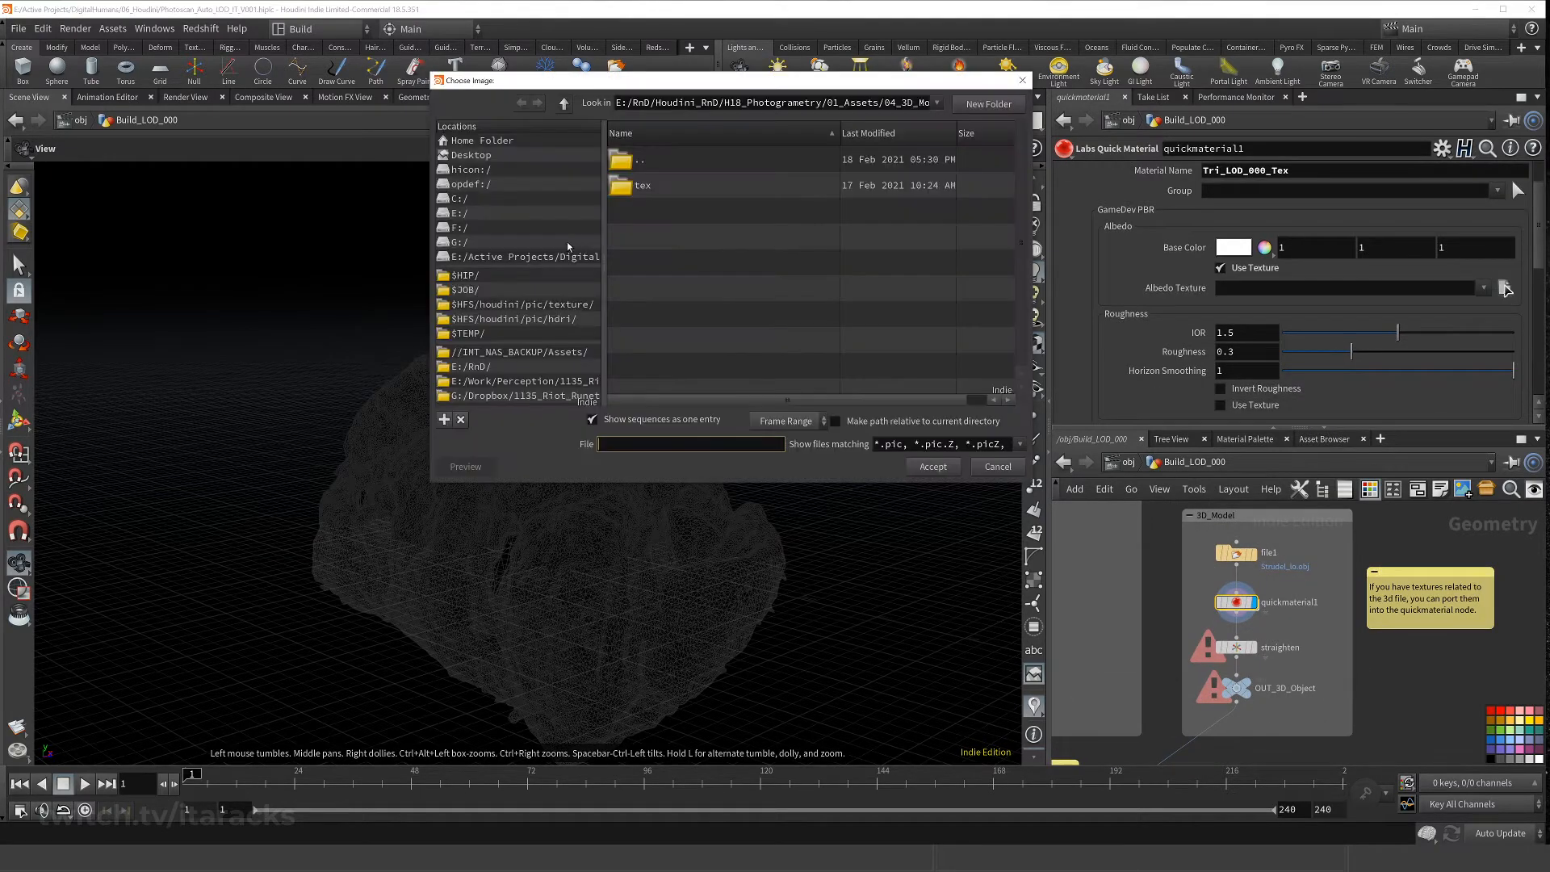
{"action": "double_click", "coordinate": [635, 187]}
{"action": "left_click", "coordinate": [714, 314]}
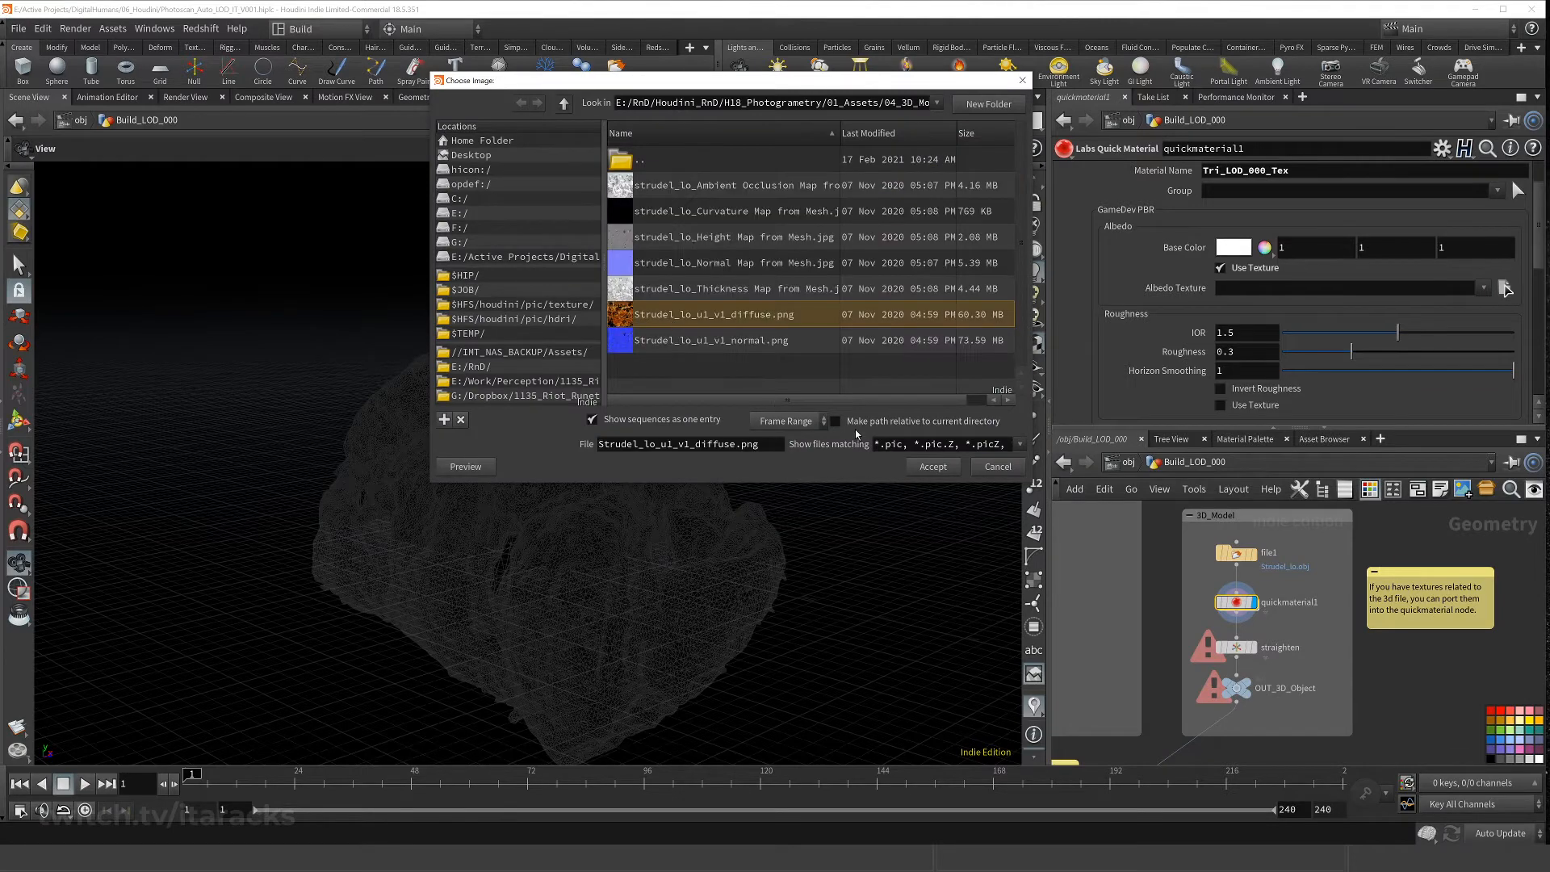
{"action": "left_click", "coordinate": [930, 467]}
- Assign strudel_lo_Normal Map from Mesh.jpg as the normal texture of the Labs PBR material
{"action": "scroll", "coordinate": [1121, 341], "scroll_direction": "down", "scroll_amount": 5}
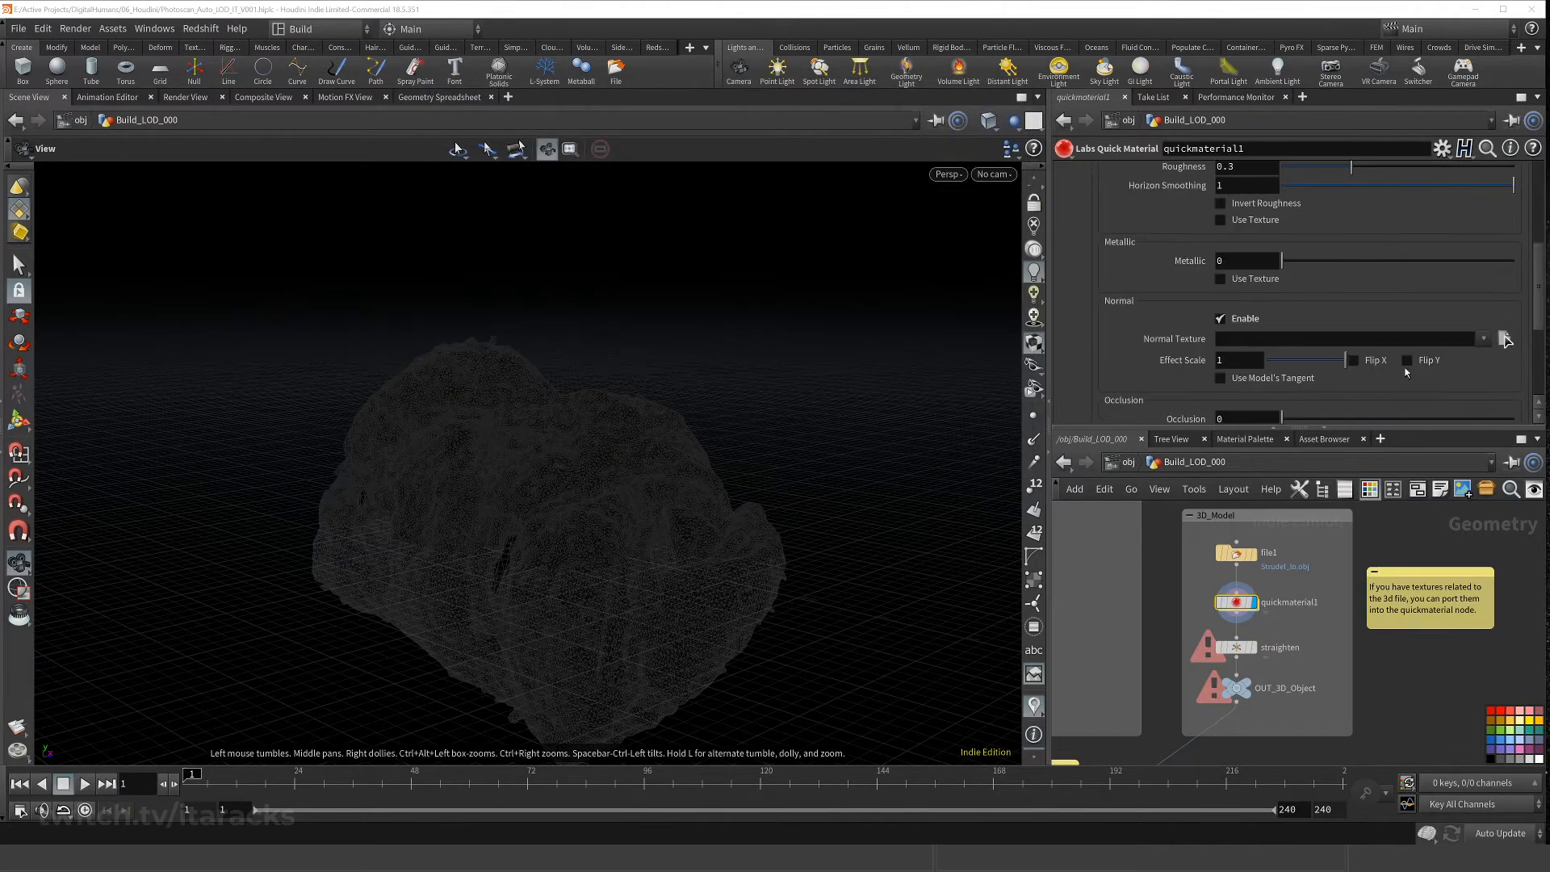
{"action": "left_click", "coordinate": [1506, 339]}
{"action": "left_click", "coordinate": [673, 263]}
{"action": "left_click", "coordinate": [930, 467]}
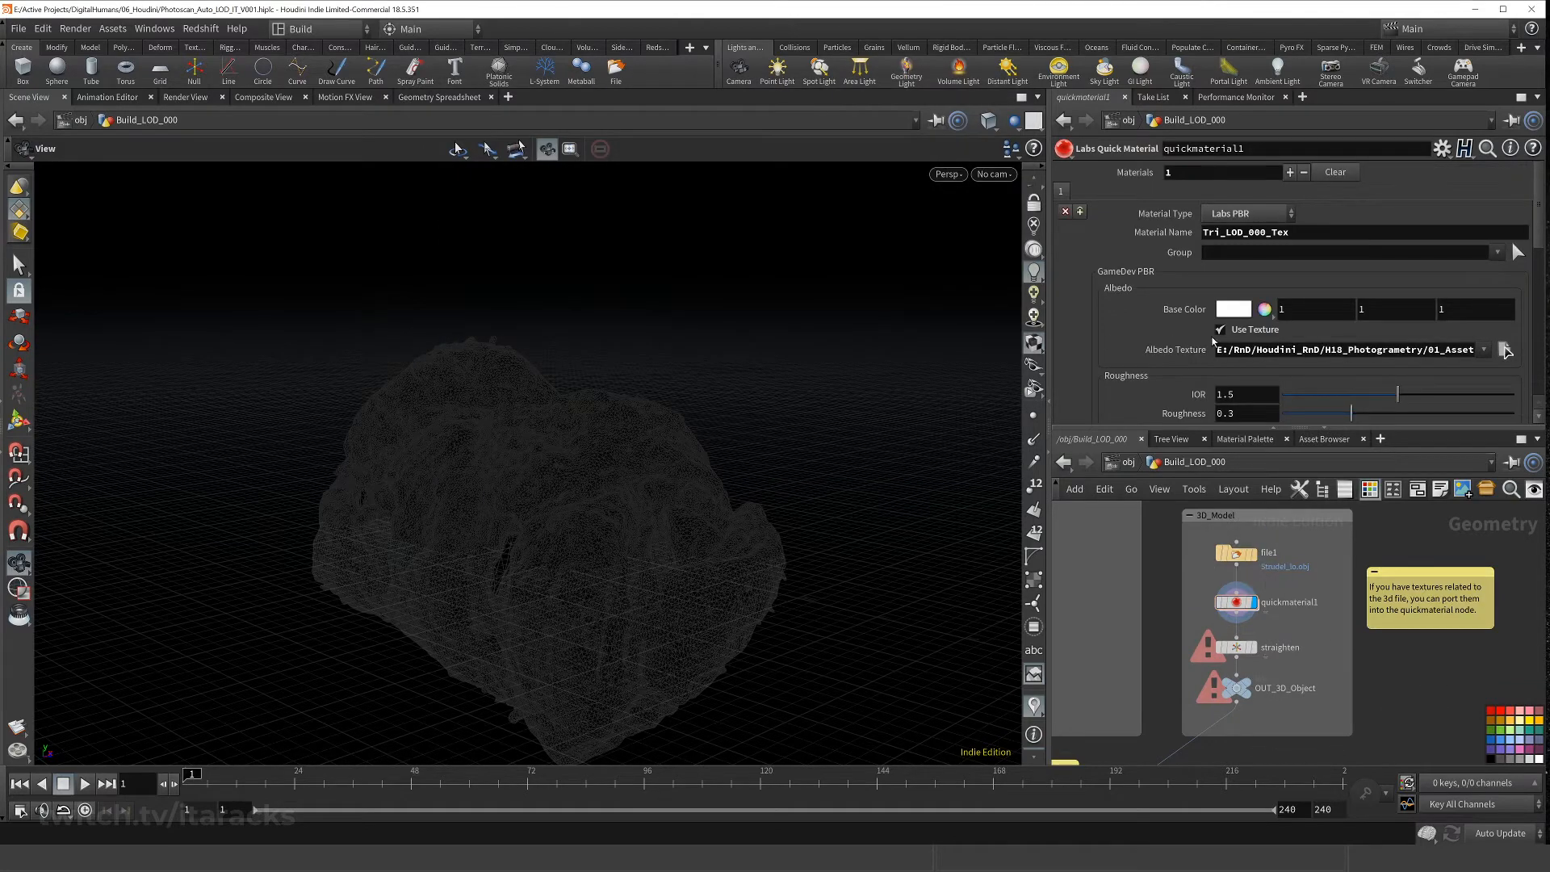
- Display the straighten node, keep quickmaterial1's material type on Labs PBR, and review its texture settings
{"action": "left_click", "coordinate": [1238, 214]}
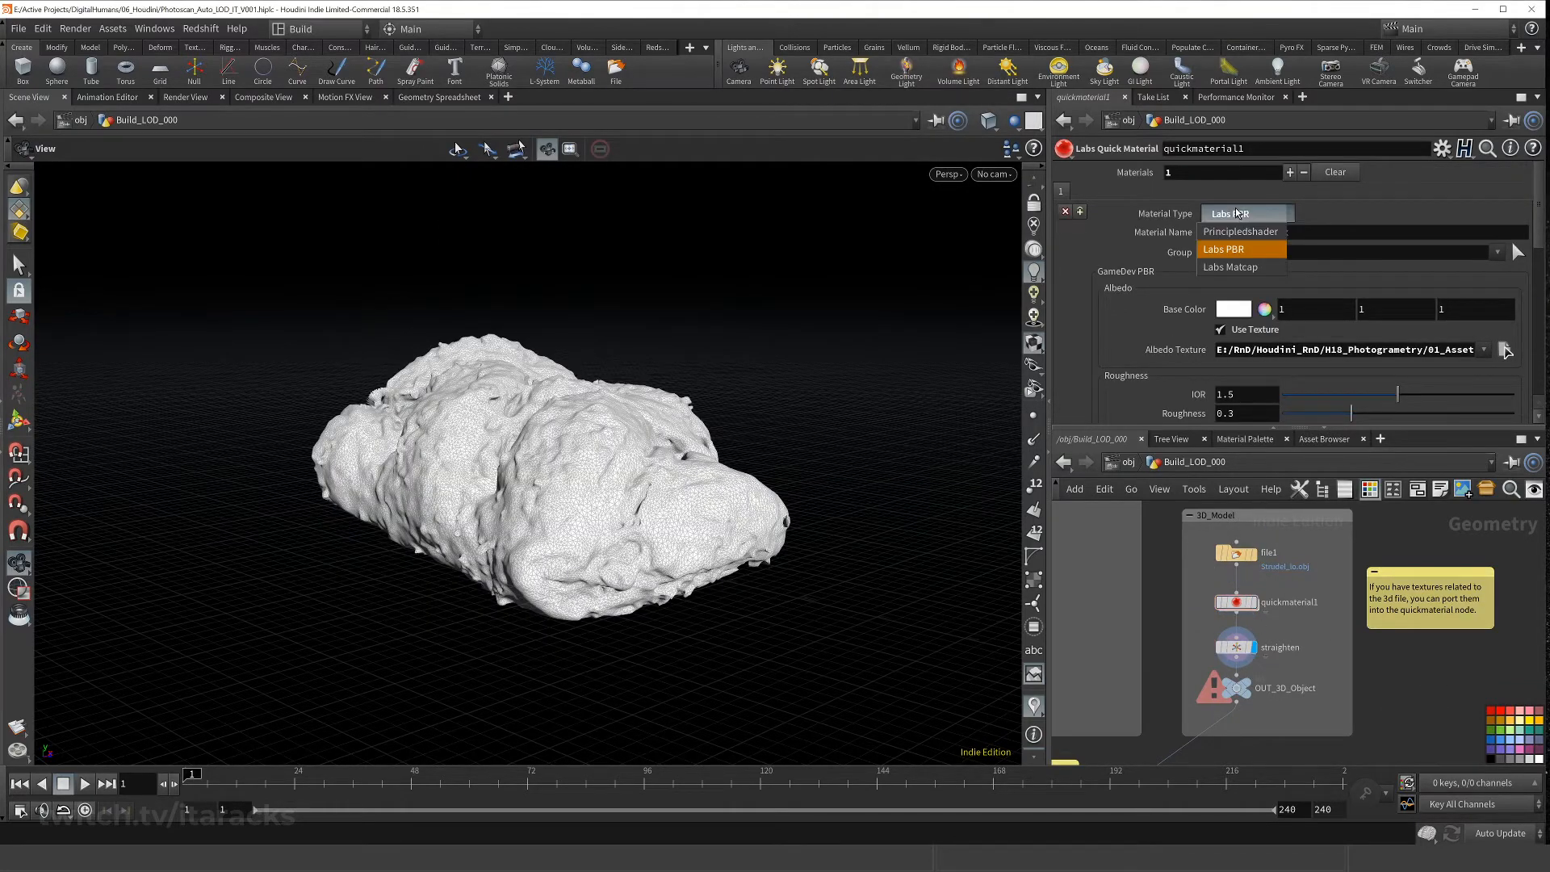
{"action": "left_click", "coordinate": [1255, 250]}
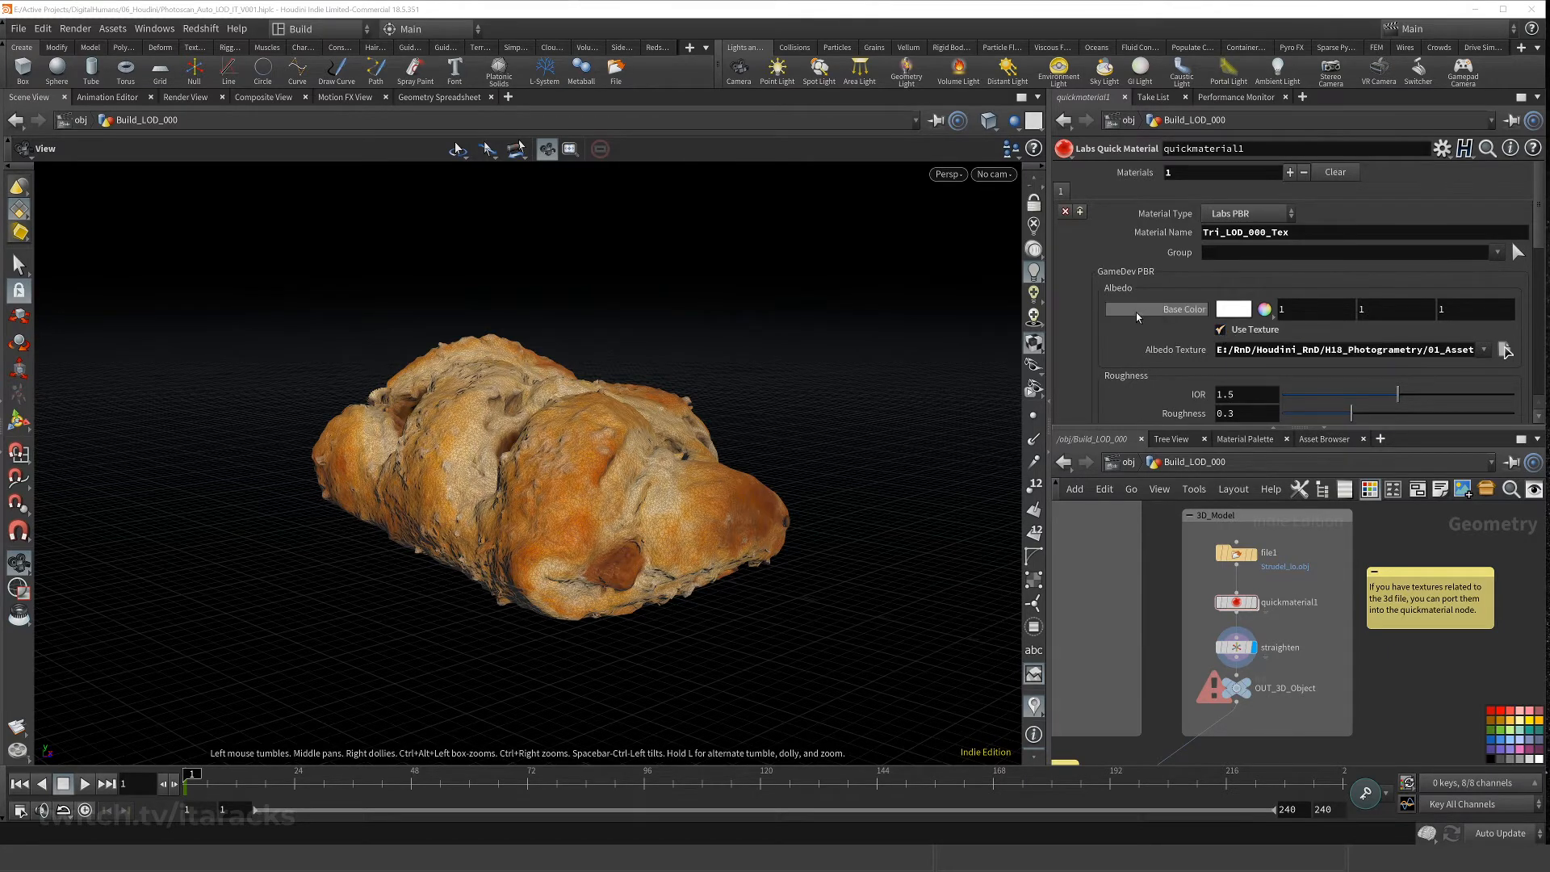
{"action": "scroll", "coordinate": [1137, 315], "scroll_direction": "down", "scroll_amount": 3}
{"action": "scroll", "coordinate": [1136, 312], "scroll_direction": "up", "scroll_amount": 4}
- Switch the material type to Principledshader and load strudel_lo_Normal Map from Mesh.jpg as its normal texture
{"action": "left_click", "coordinate": [1244, 214]}
{"action": "left_click", "coordinate": [1246, 235]}
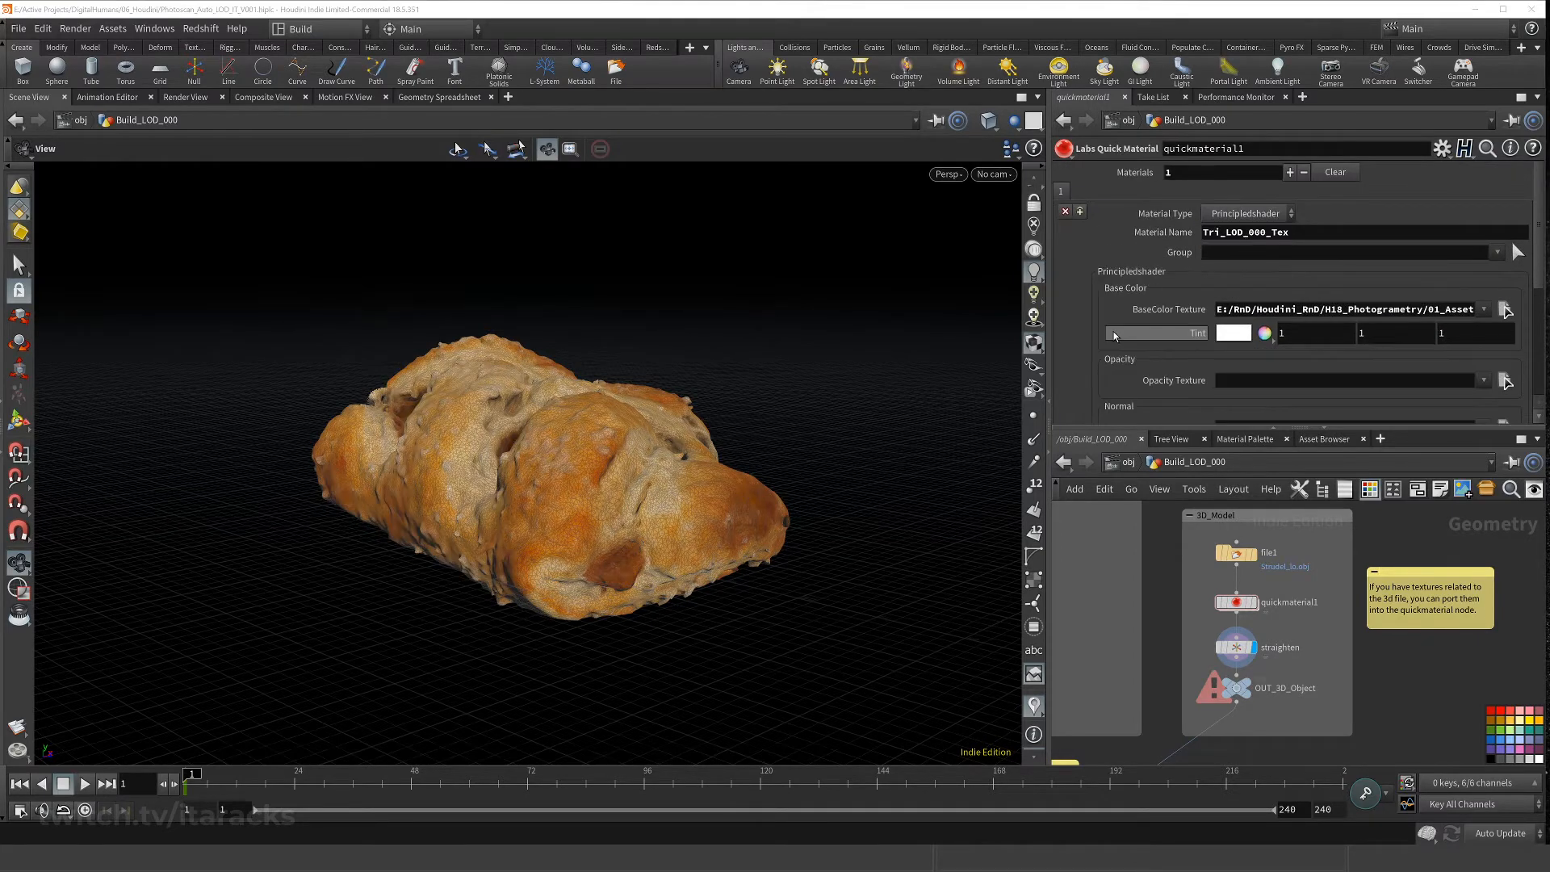
{"action": "scroll", "coordinate": [1112, 347], "scroll_direction": "down", "scroll_amount": 4}
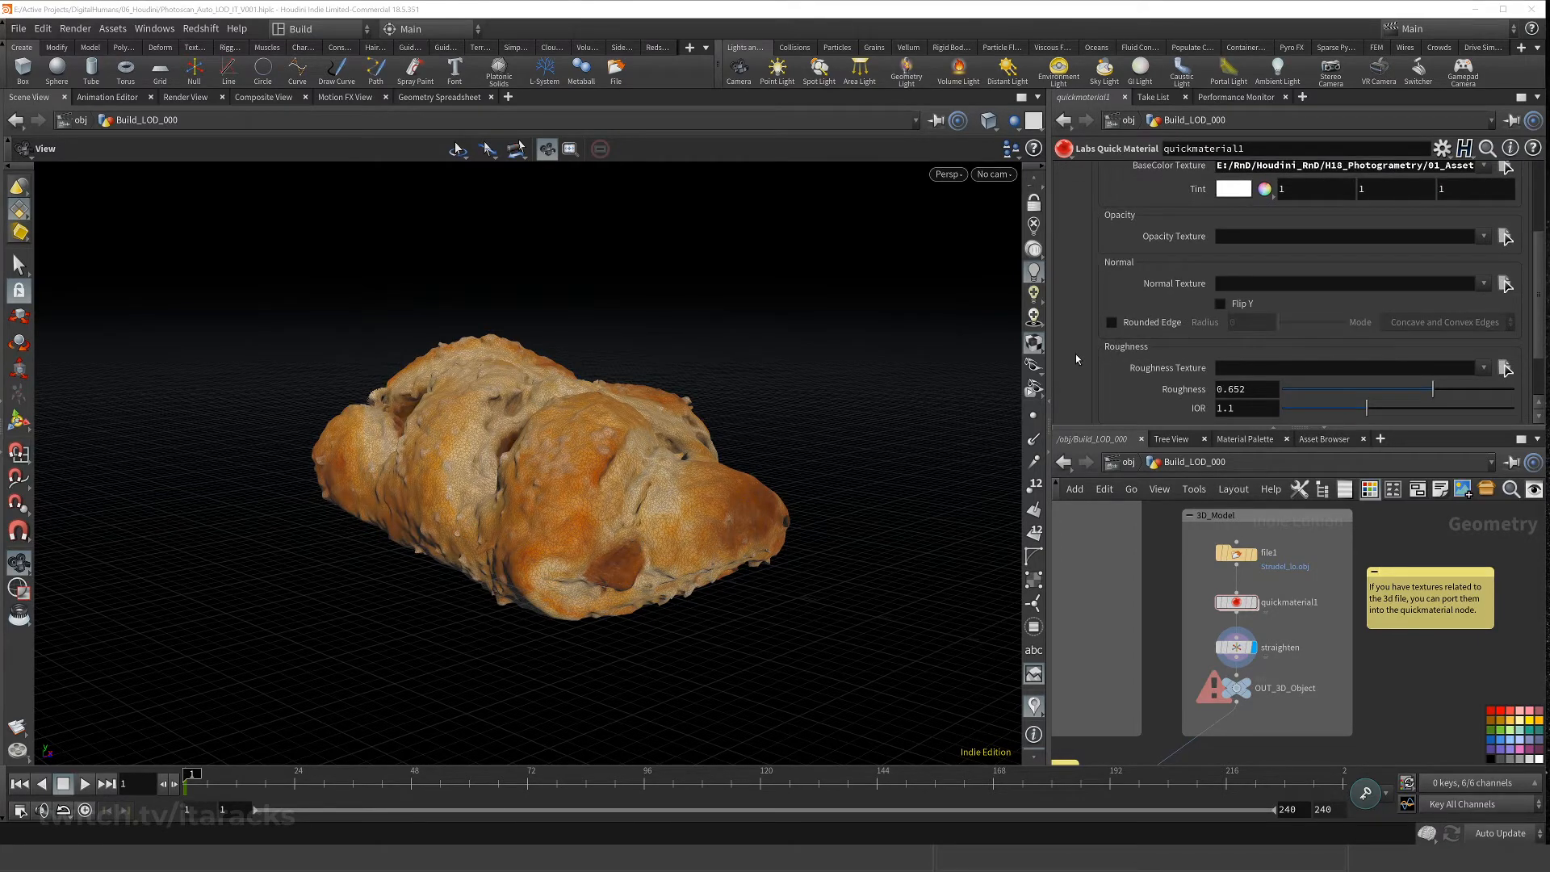
{"action": "left_click", "coordinate": [1506, 283]}
{"action": "left_click", "coordinate": [687, 265]}
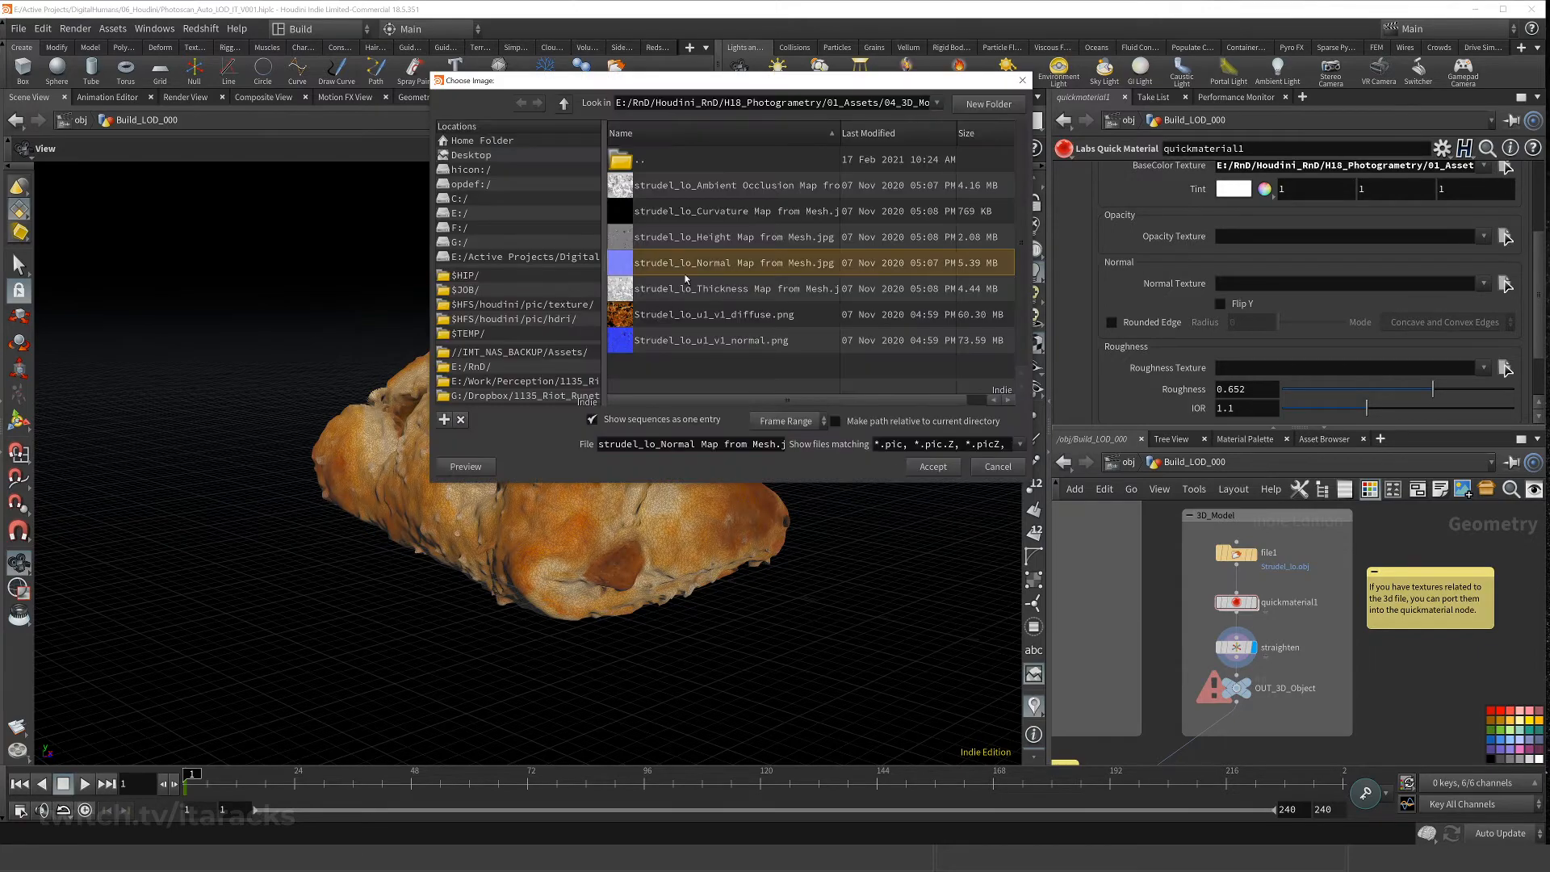
{"action": "left_click", "coordinate": [932, 467]}
{"action": "scroll", "coordinate": [1218, 343], "scroll_direction": "up", "scroll_amount": 4}
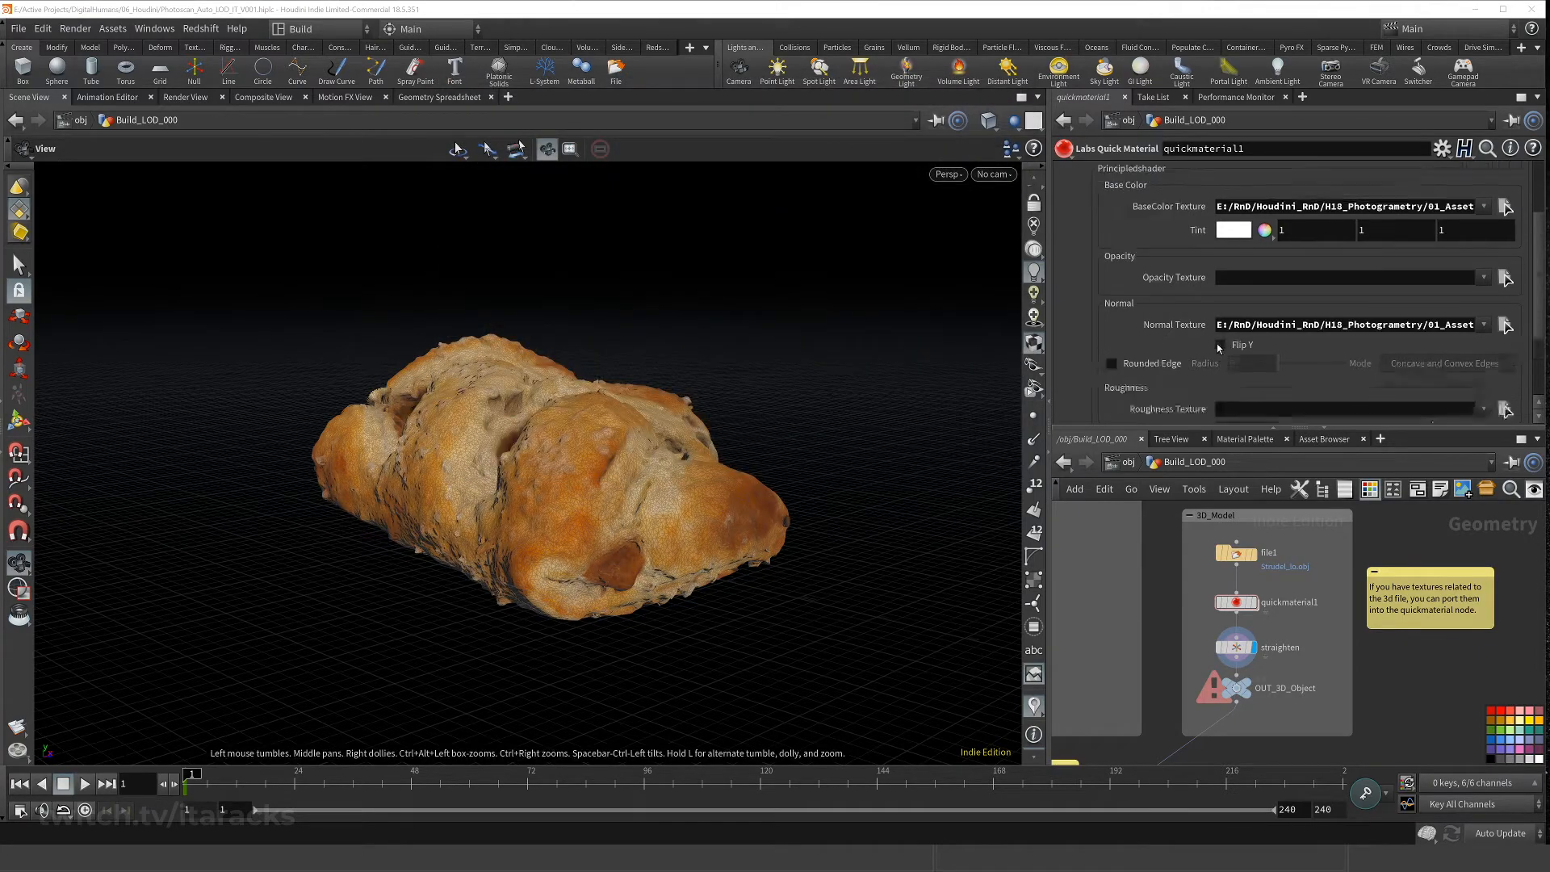
- Set the material type back to Labs PBR and inspect the textured strudel in the viewport
{"action": "left_click", "coordinate": [1247, 214]}
{"action": "left_click", "coordinate": [1236, 249]}
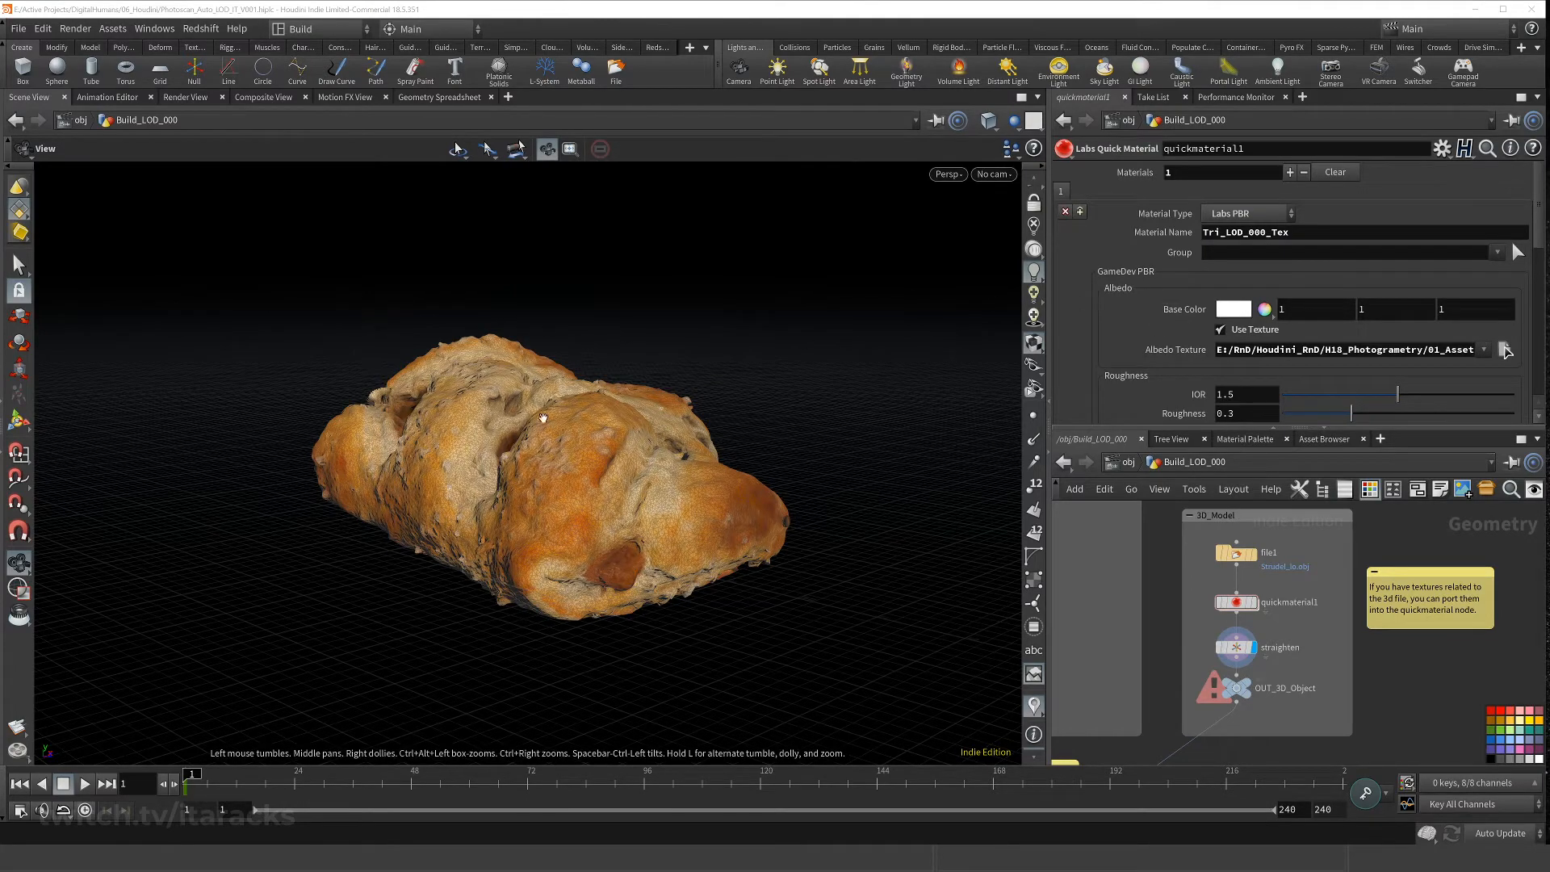
{"action": "left_click_drag", "start_coordinate": [607, 454], "coordinate": [511, 497]}
{"action": "left_click_drag", "start_coordinate": [647, 390], "coordinate": [560, 538]}
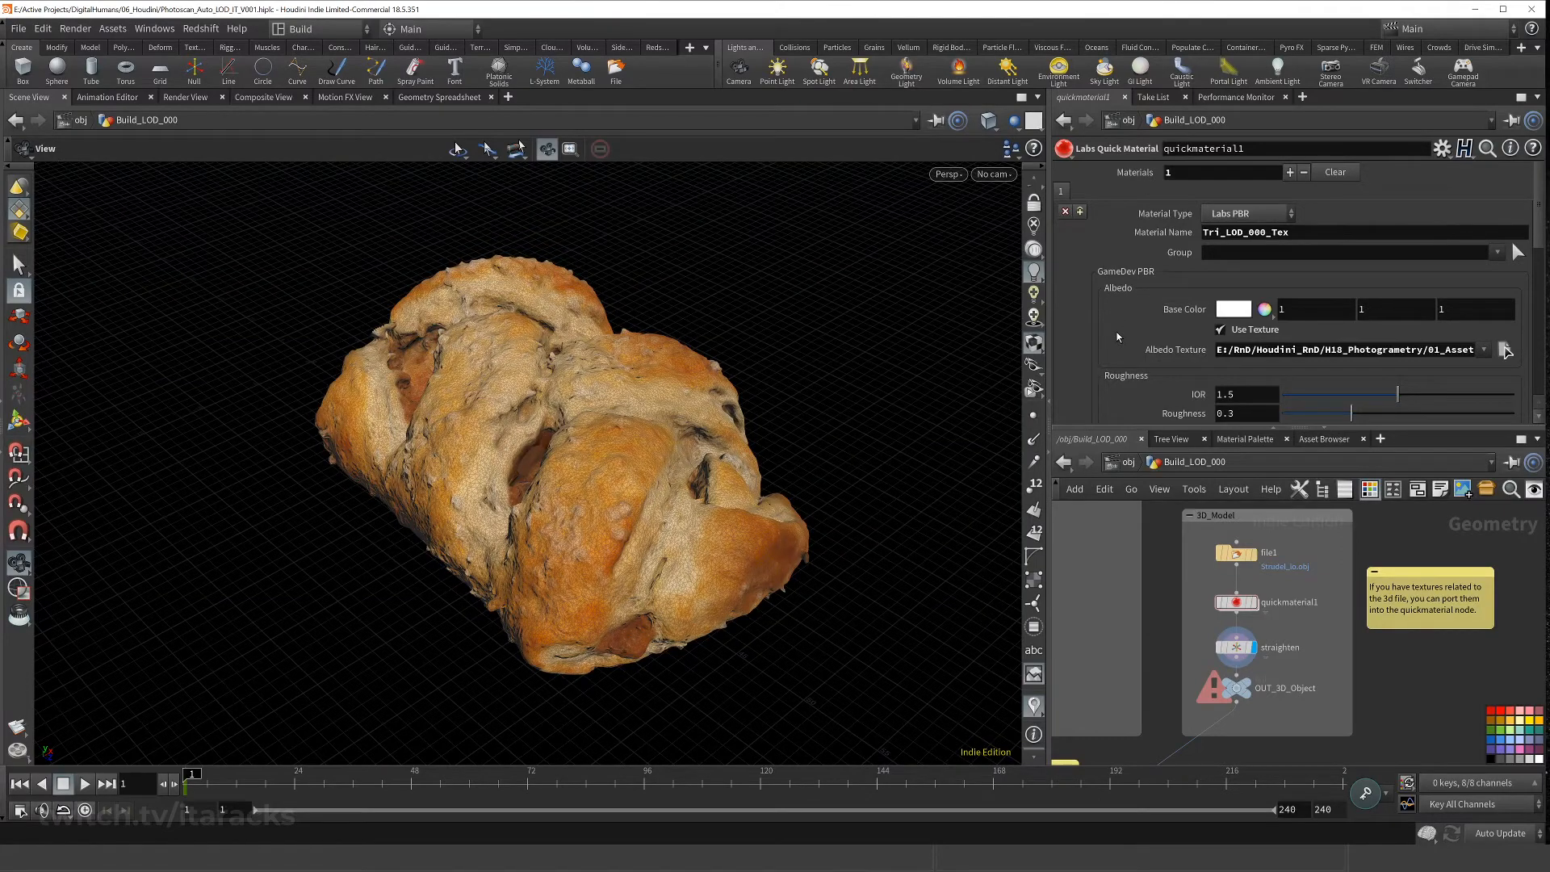
- Select the straighten node and compare the model's orientation at quickmaterial1 and at straighten
{"action": "left_click", "coordinate": [1237, 647]}
{"action": "mouse_move", "coordinate": [1259, 607]}
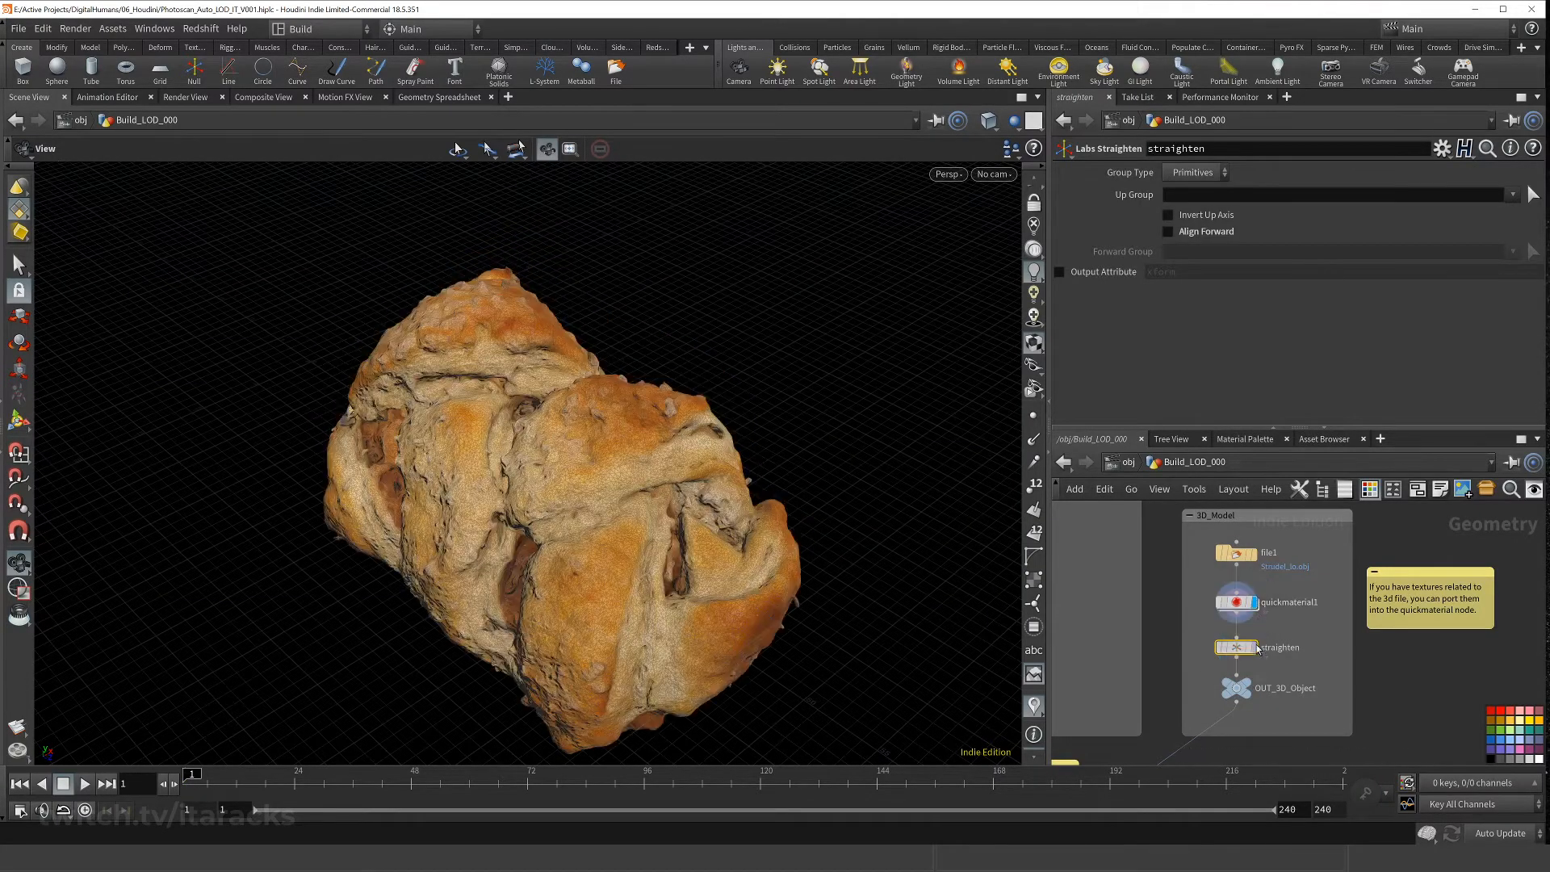
{"action": "left_click_drag", "start_coordinate": [622, 348], "coordinate": [668, 425]}
{"action": "mouse_move", "coordinate": [1253, 655]}
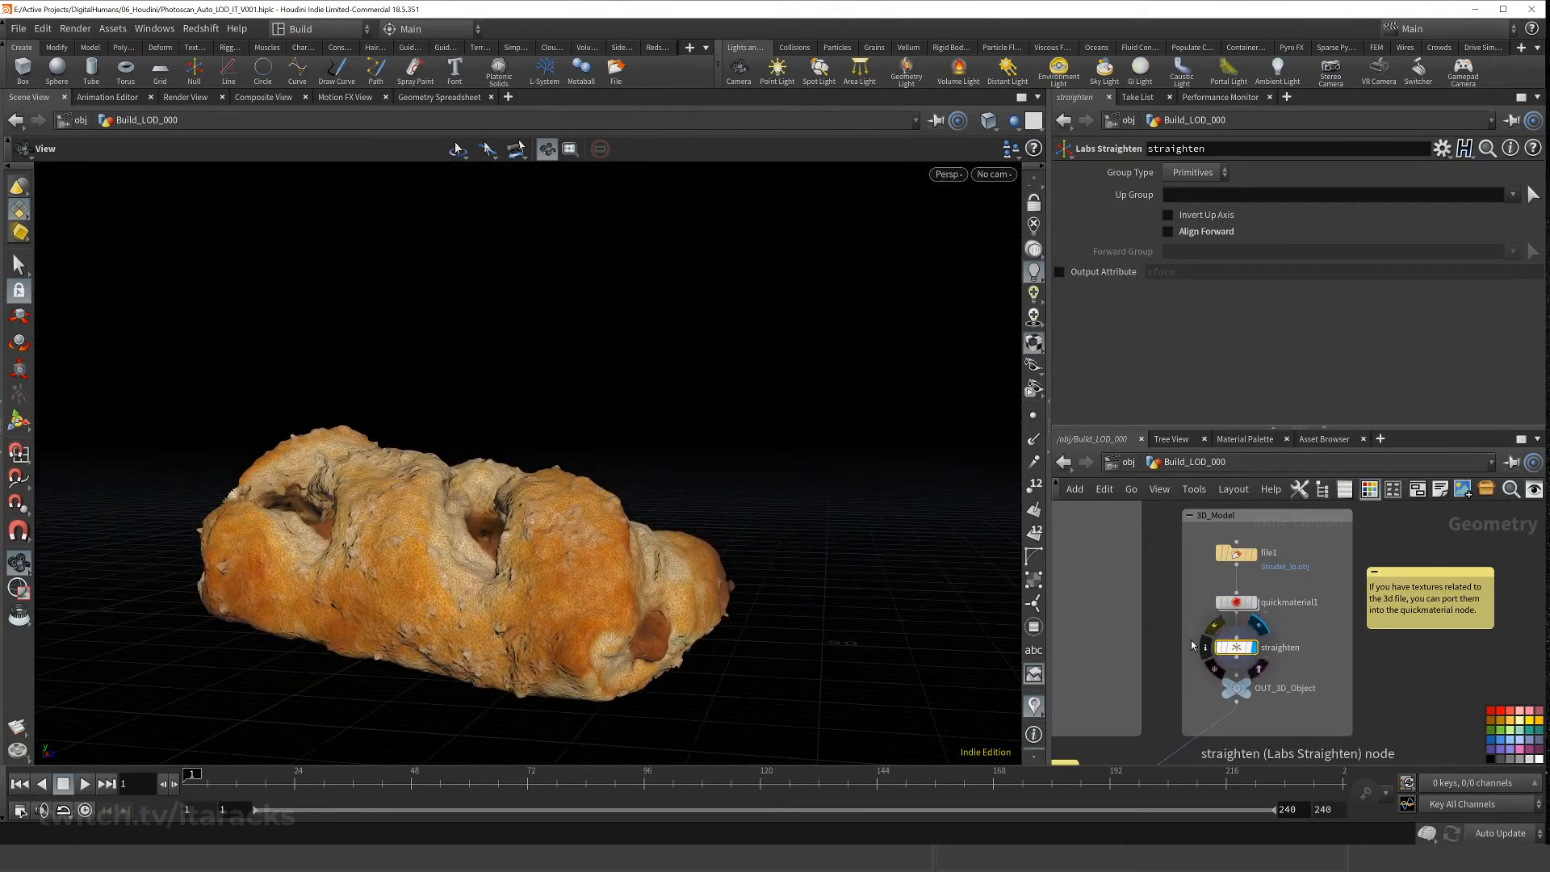
{"action": "left_click_drag", "start_coordinate": [686, 594], "coordinate": [853, 611]}
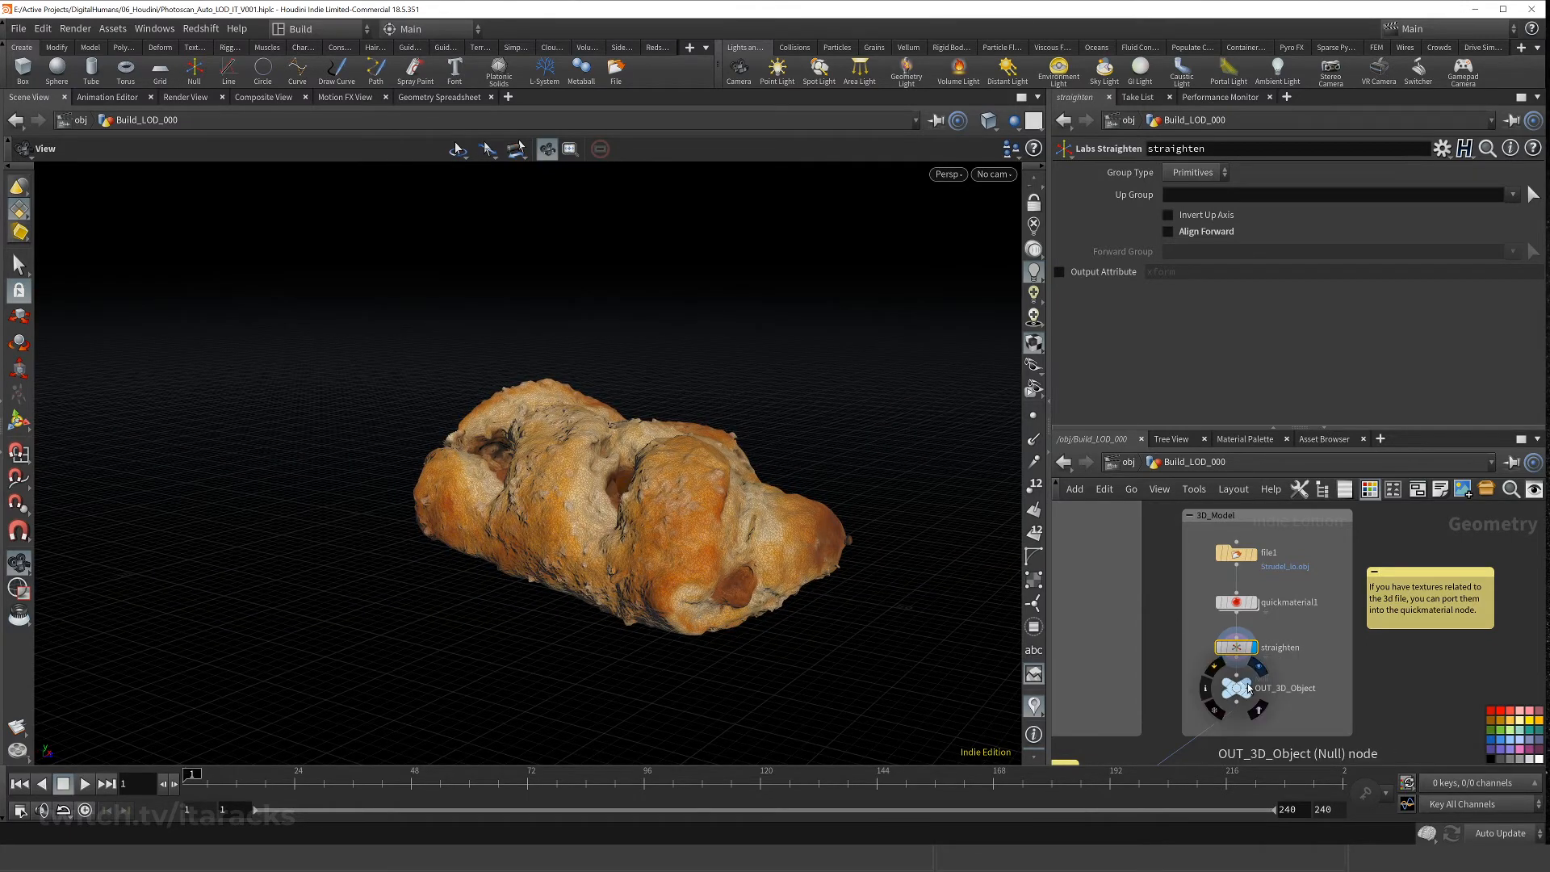
- Display the OUT_3D_Object null followed by the switch node, and check the switch's Select Input setting
{"action": "middle_click_drag", "start_coordinate": [1326, 724], "coordinate": [1395, 602]}
{"action": "scroll", "coordinate": [1365, 603], "scroll_direction": "down", "scroll_amount": 3}
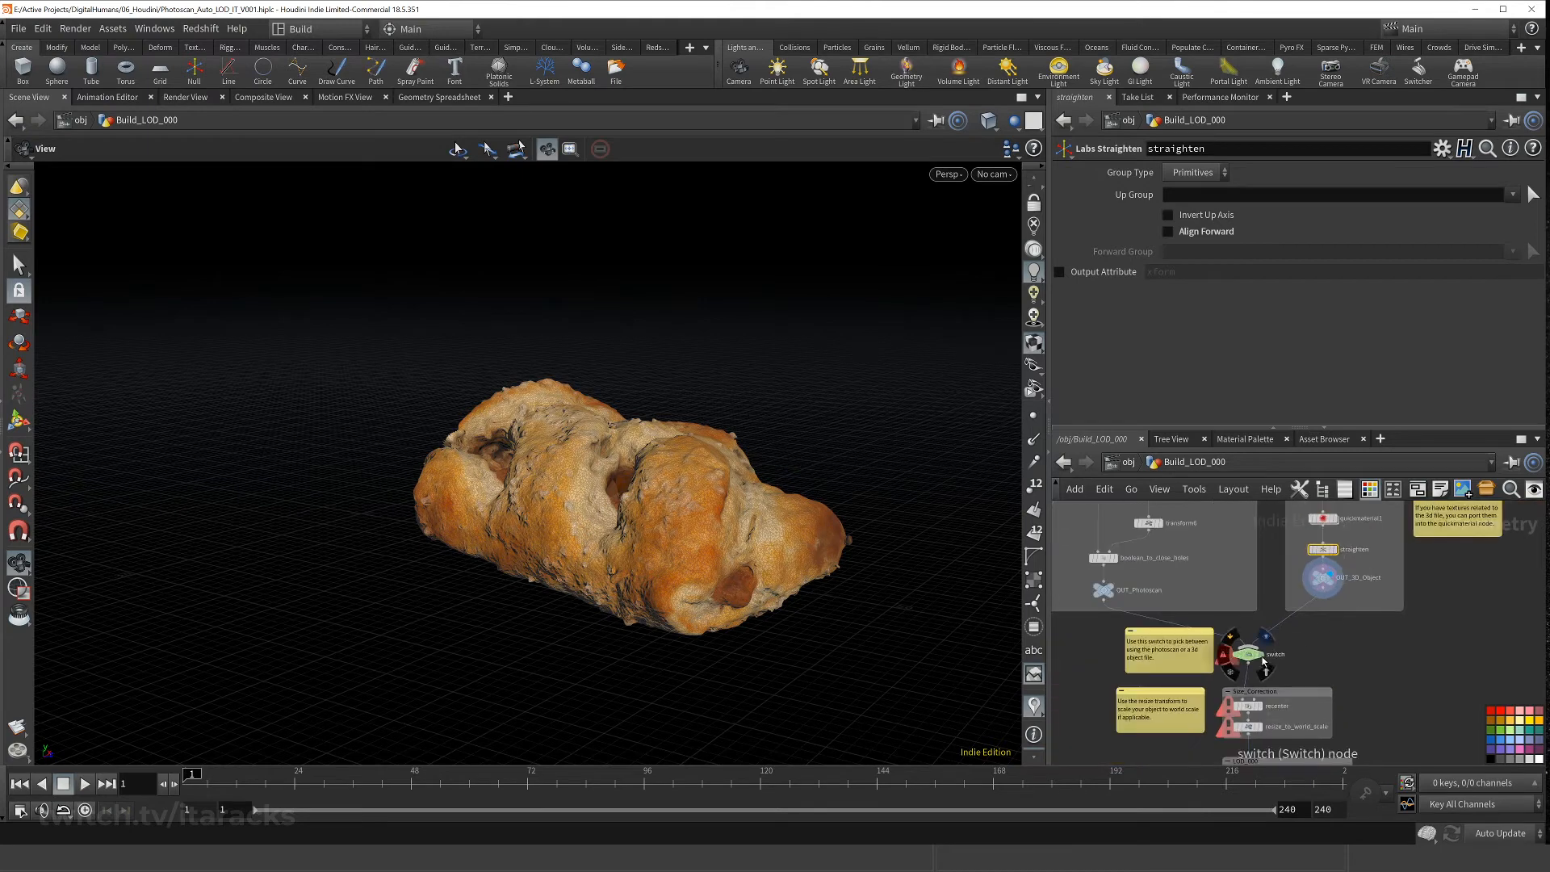
{"action": "left_click", "coordinate": [1244, 657]}
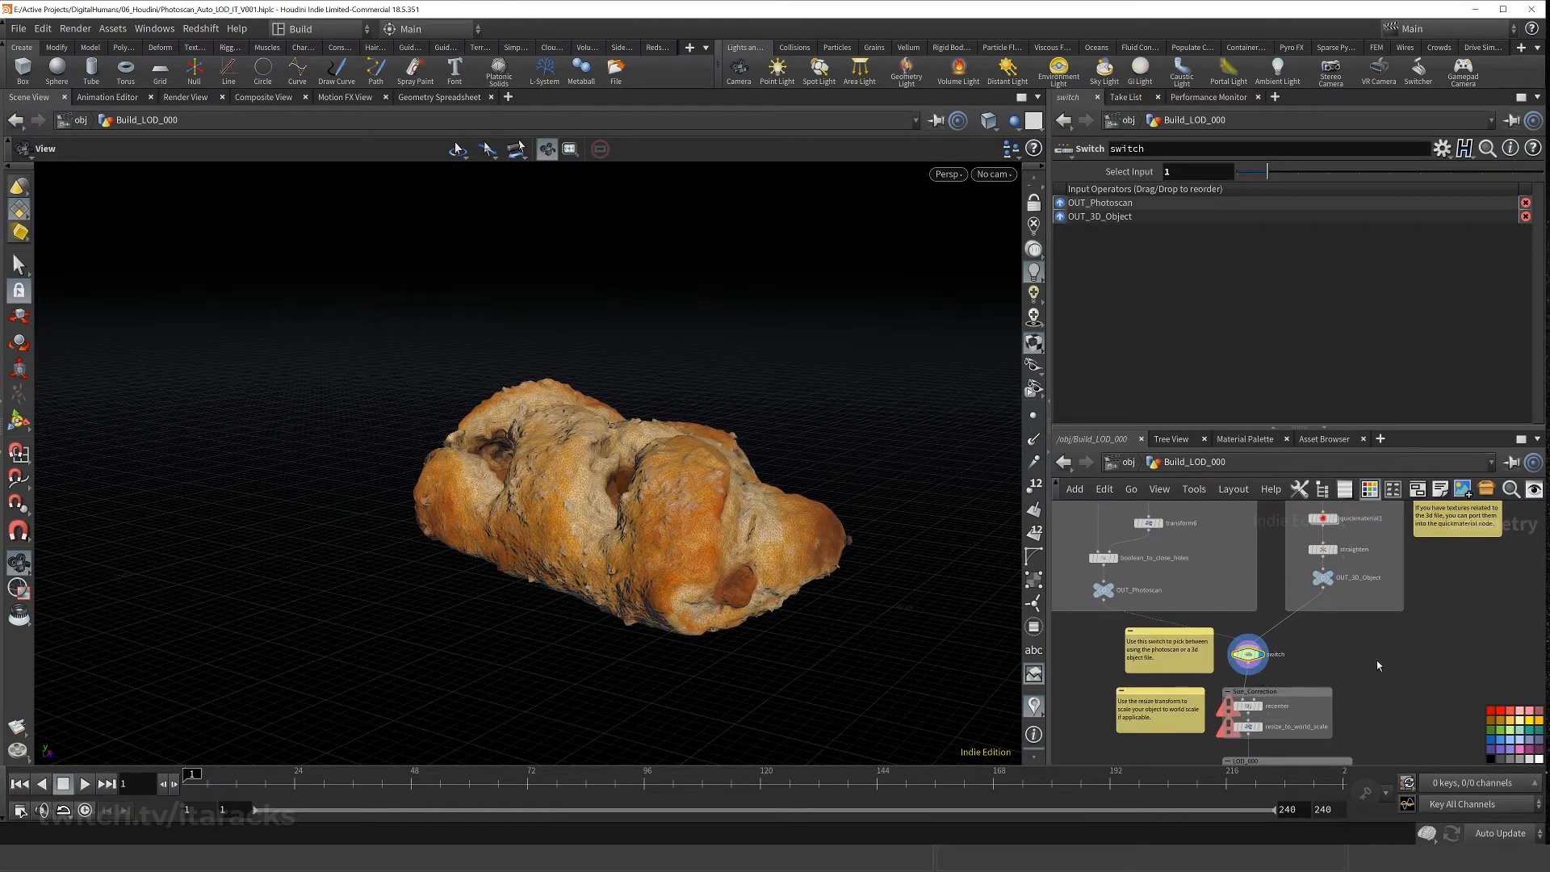
- Display the recenter node in Size_Correction, read the note on world scale, and inspect the recentered model
{"action": "middle_click_drag", "start_coordinate": [1258, 723], "coordinate": [1245, 605]}
{"action": "scroll", "coordinate": [1243, 606], "scroll_direction": "up", "scroll_amount": 4}
{"action": "left_click", "coordinate": [1255, 569]}
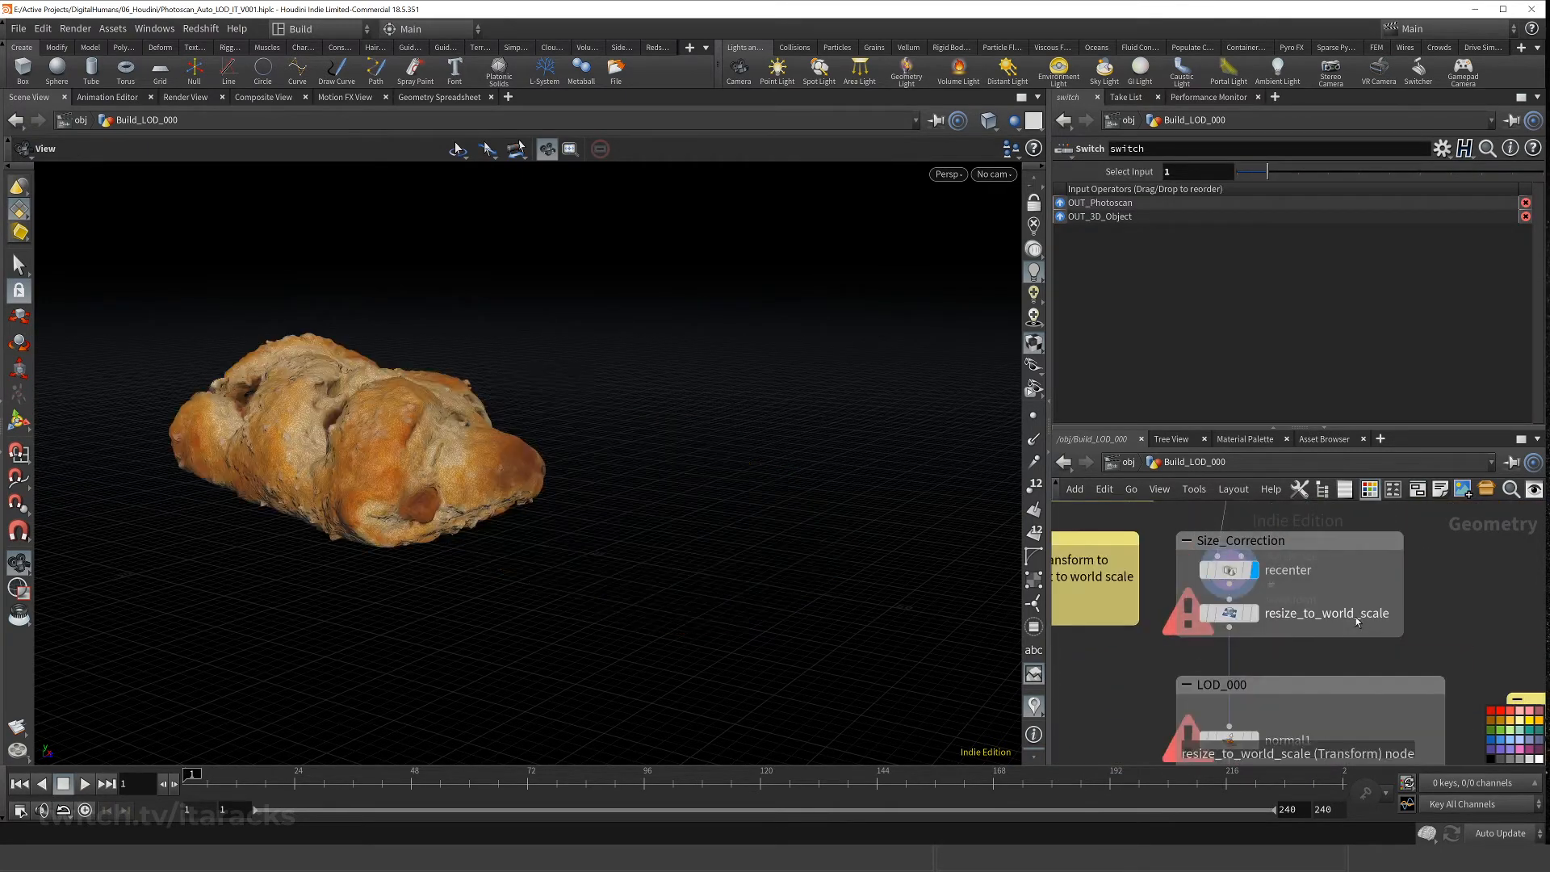
{"action": "middle_click_drag", "start_coordinate": [1140, 672], "coordinate": [1204, 700]}
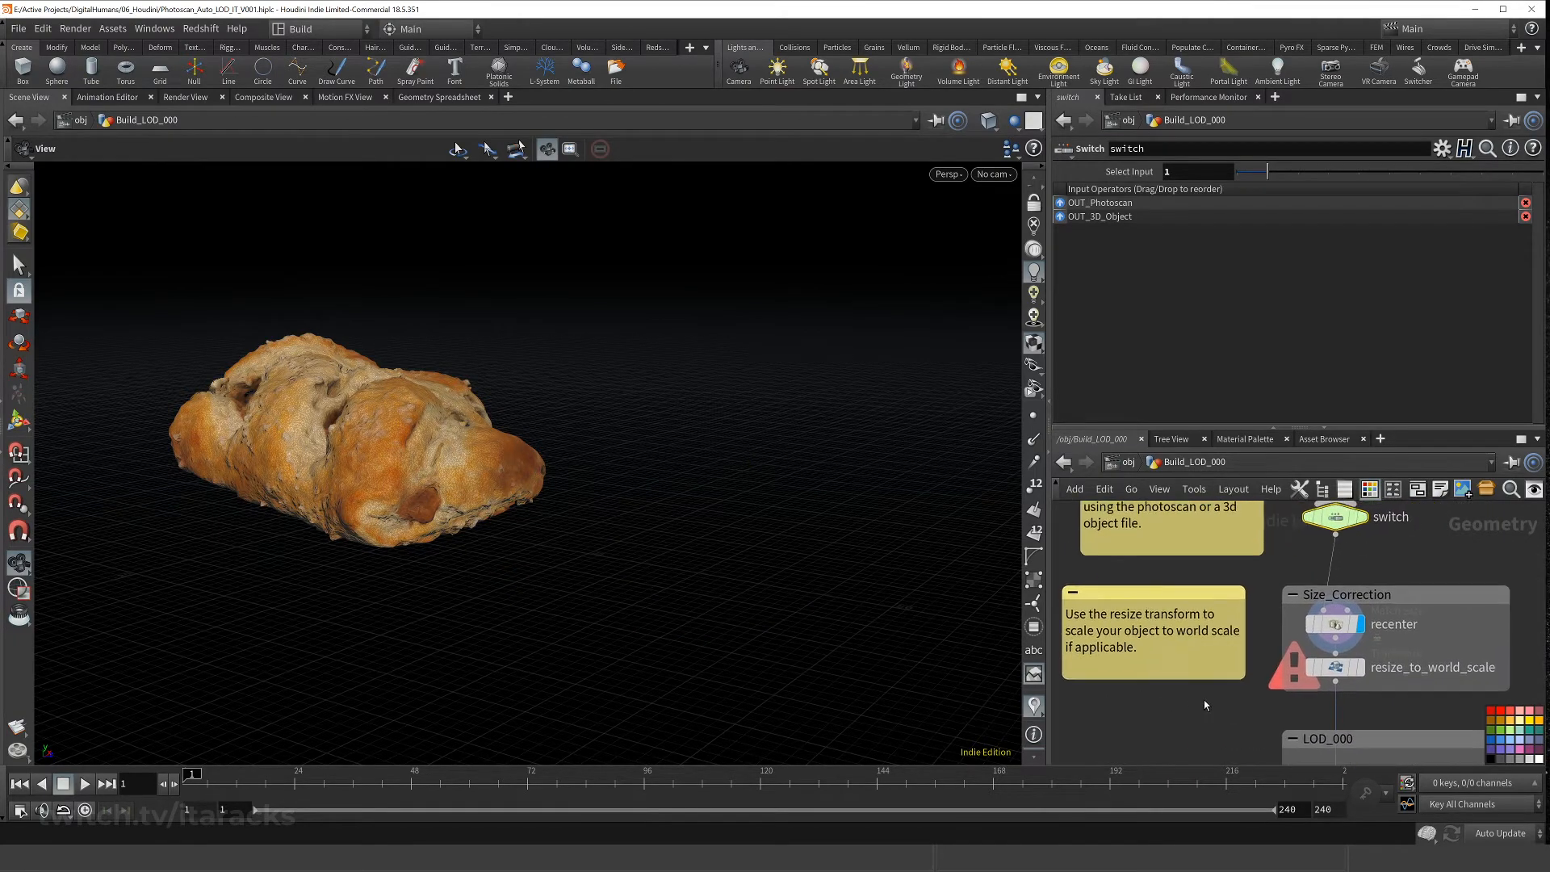
{"action": "middle_click_drag", "start_coordinate": [370, 421], "coordinate": [494, 474]}
{"action": "left_click_drag", "start_coordinate": [494, 475], "coordinate": [501, 529]}
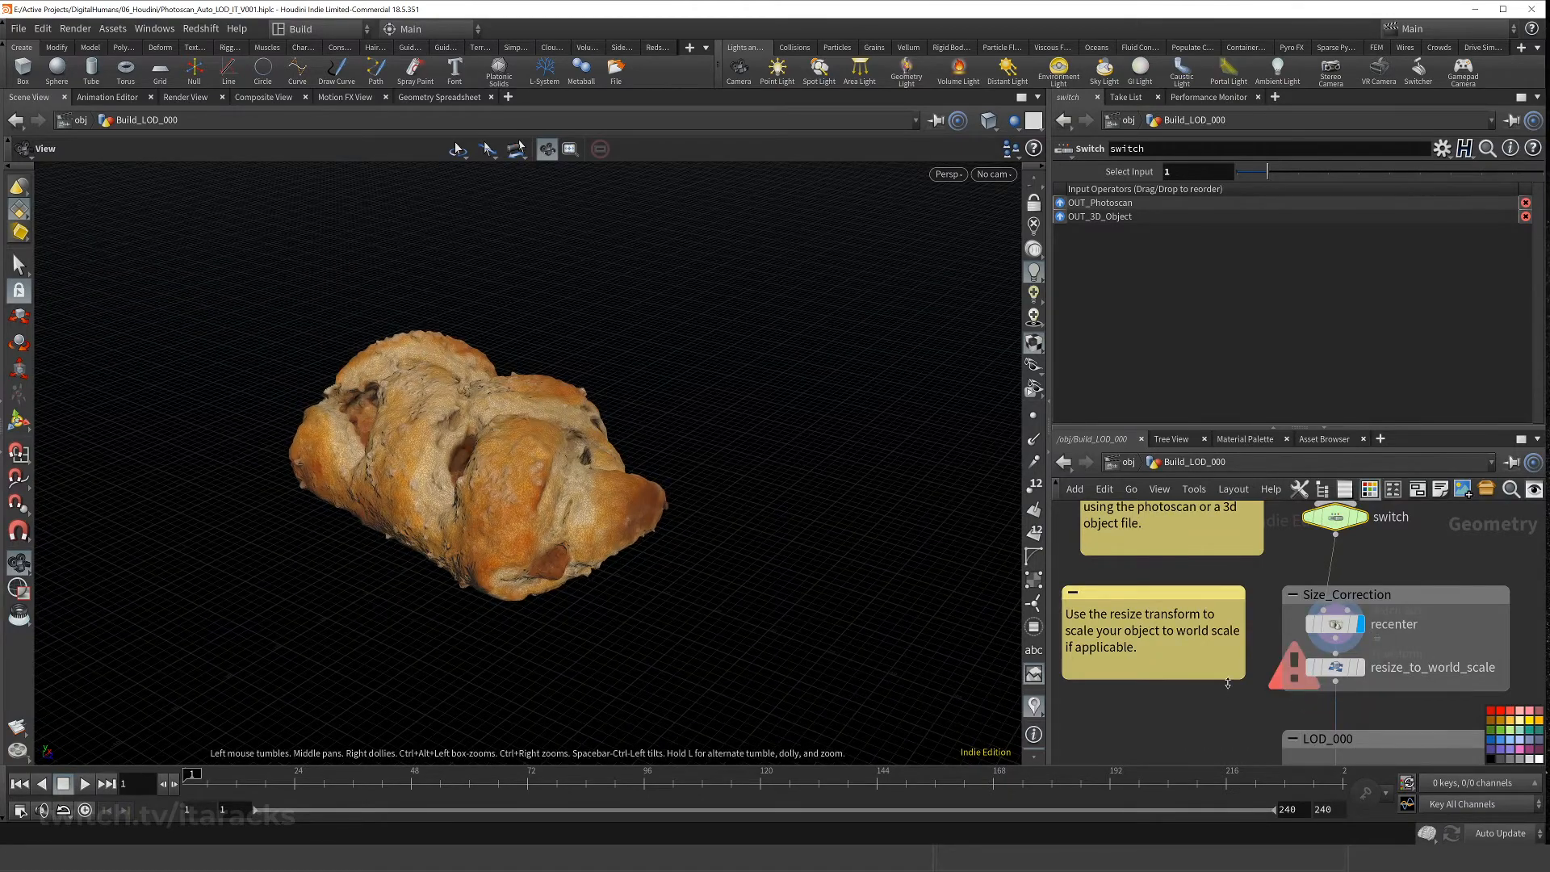
- Select and display the resize_to_world_scale node, and examine the scaled-down strudel against the grid
{"action": "left_click", "coordinate": [1361, 668]}
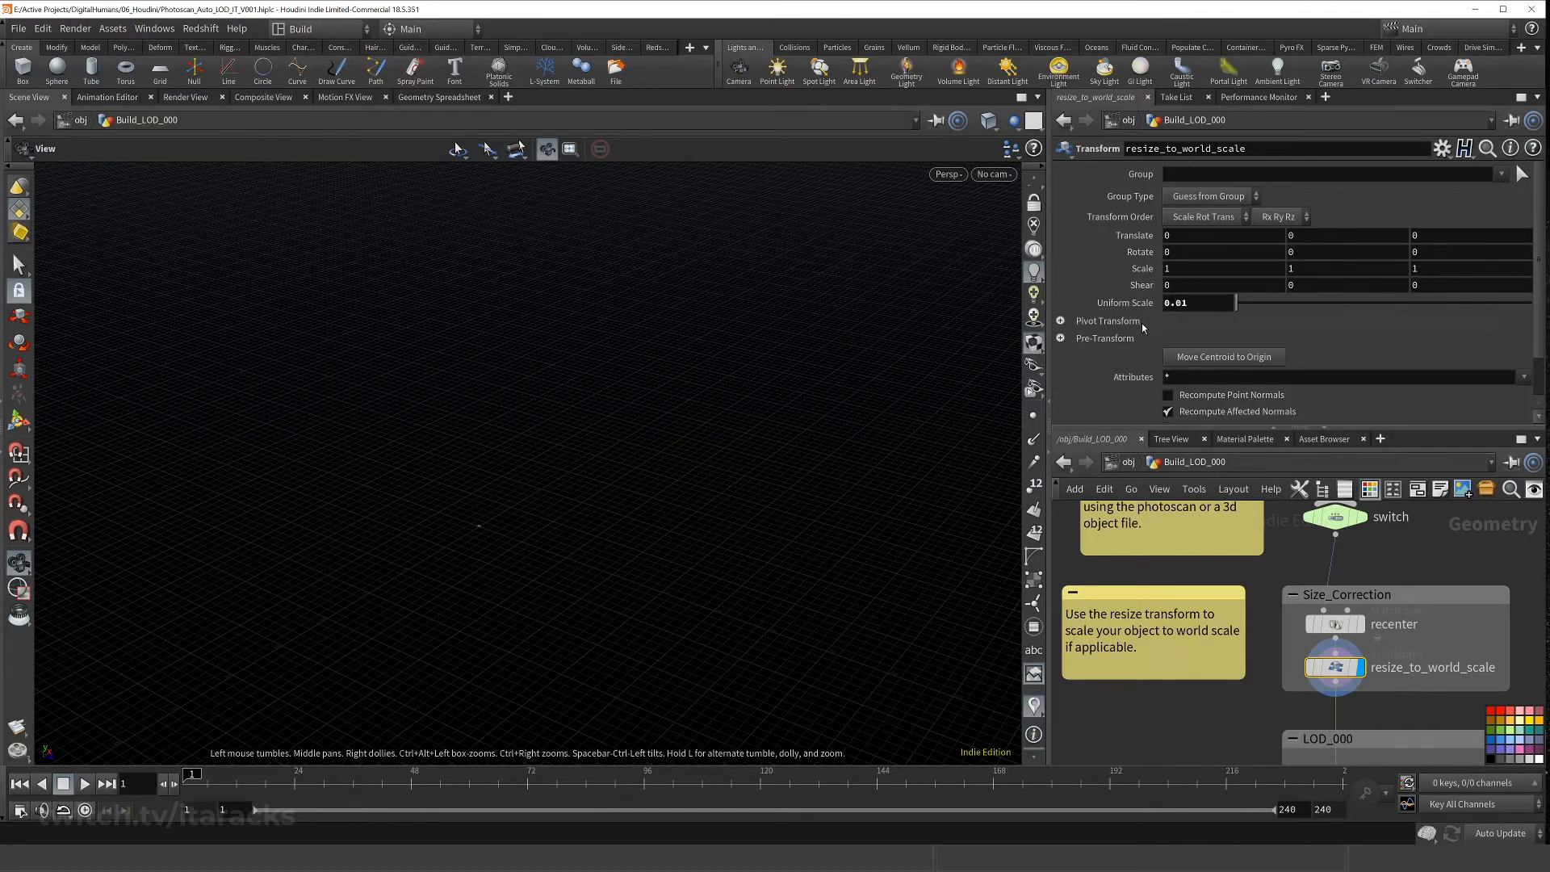
{"action": "scroll", "coordinate": [478, 538], "scroll_direction": "up", "scroll_amount": 5}
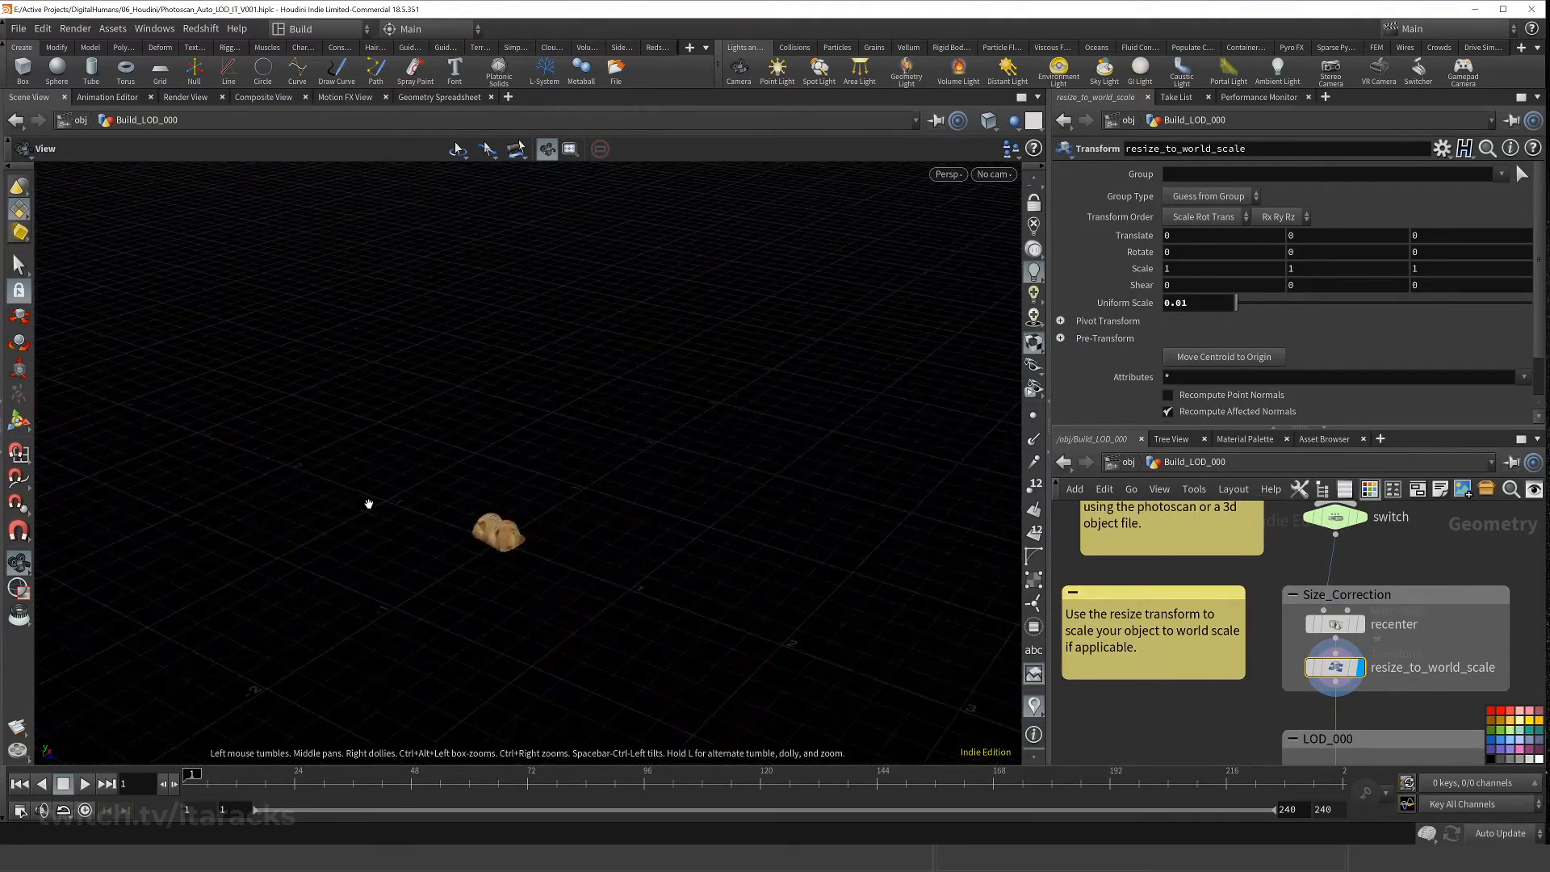
{"action": "scroll", "coordinate": [502, 541], "scroll_direction": "up", "scroll_amount": 3}
{"action": "left_click_drag", "start_coordinate": [599, 564], "coordinate": [537, 497]}
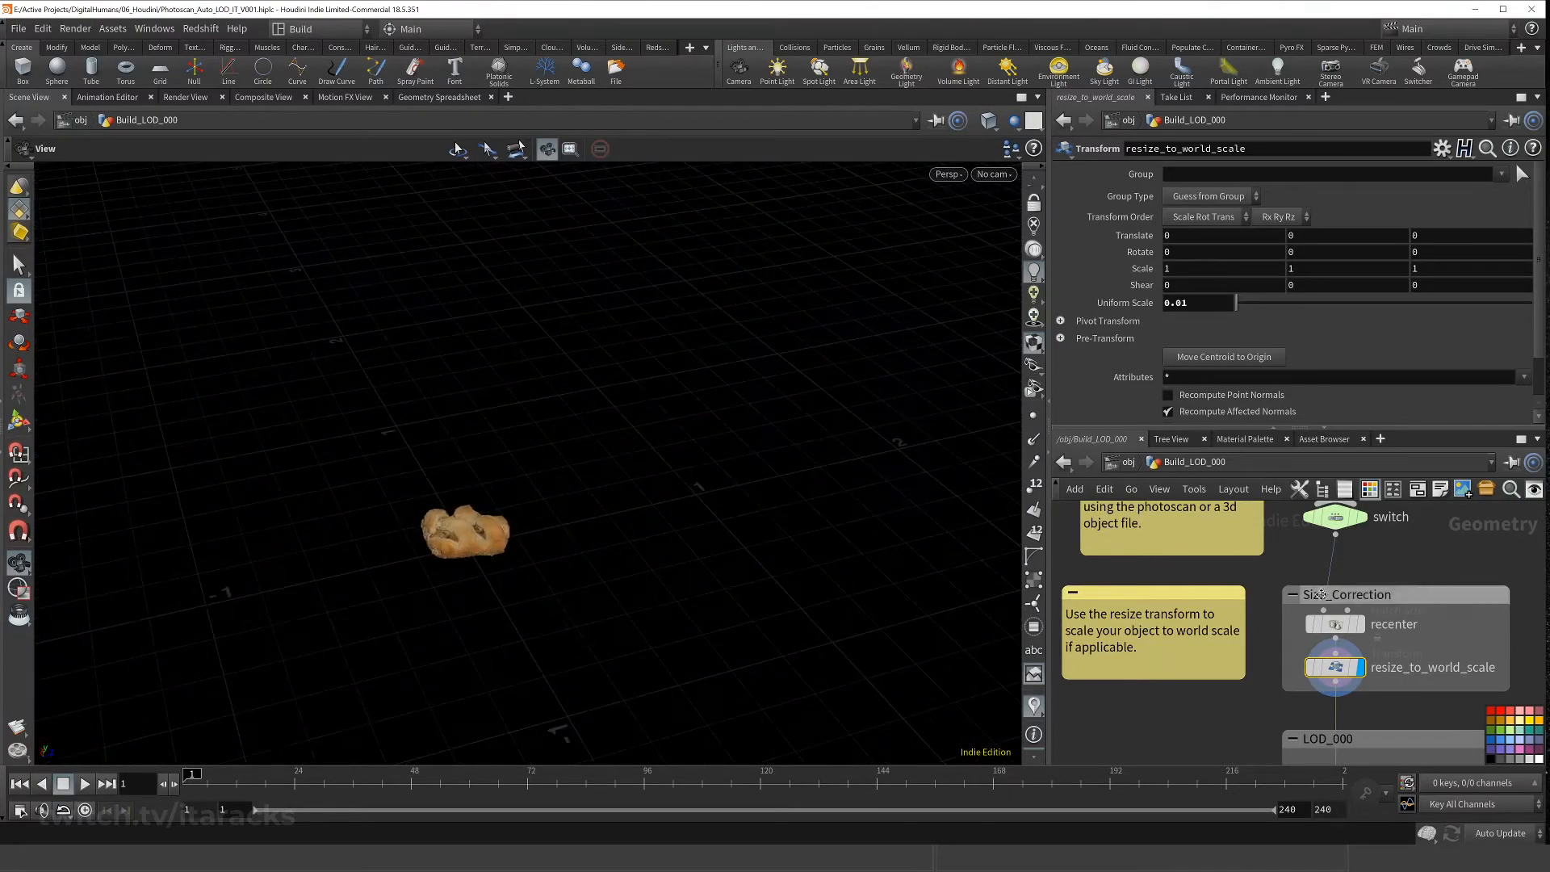
- Display the LOD_000 null below Size_Correction, and look over the node's place in the network
{"action": "scroll", "coordinate": [1446, 618], "scroll_direction": "down", "scroll_amount": 4}
{"action": "middle_click_drag", "start_coordinate": [1502, 642], "coordinate": [1359, 558]}
{"action": "scroll", "coordinate": [1312, 594], "scroll_direction": "up", "scroll_amount": 3}
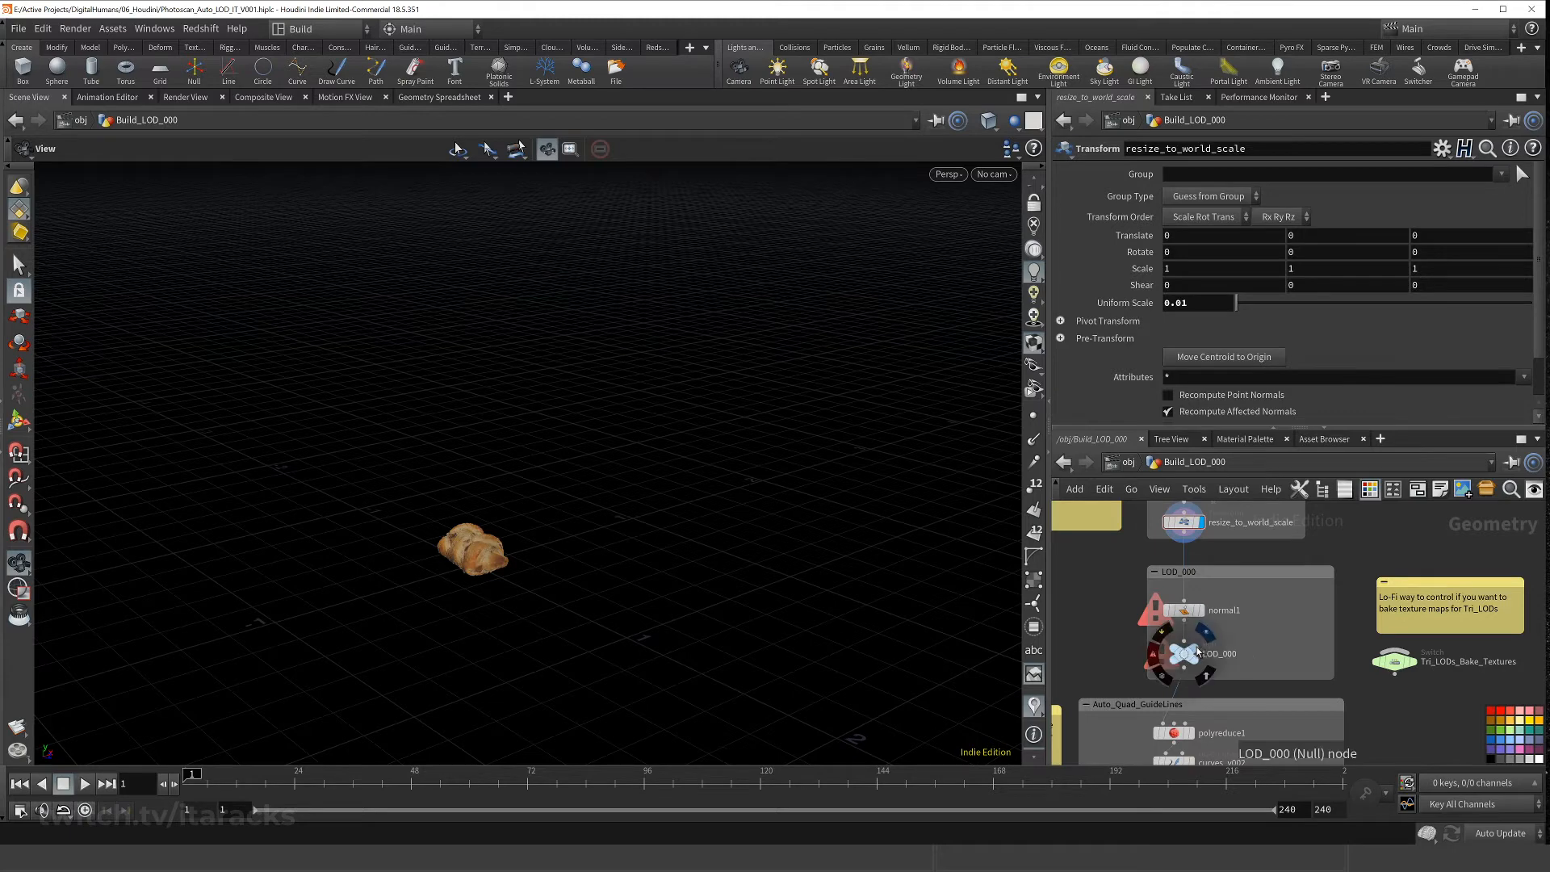
{"action": "left_click", "coordinate": [1204, 632]}
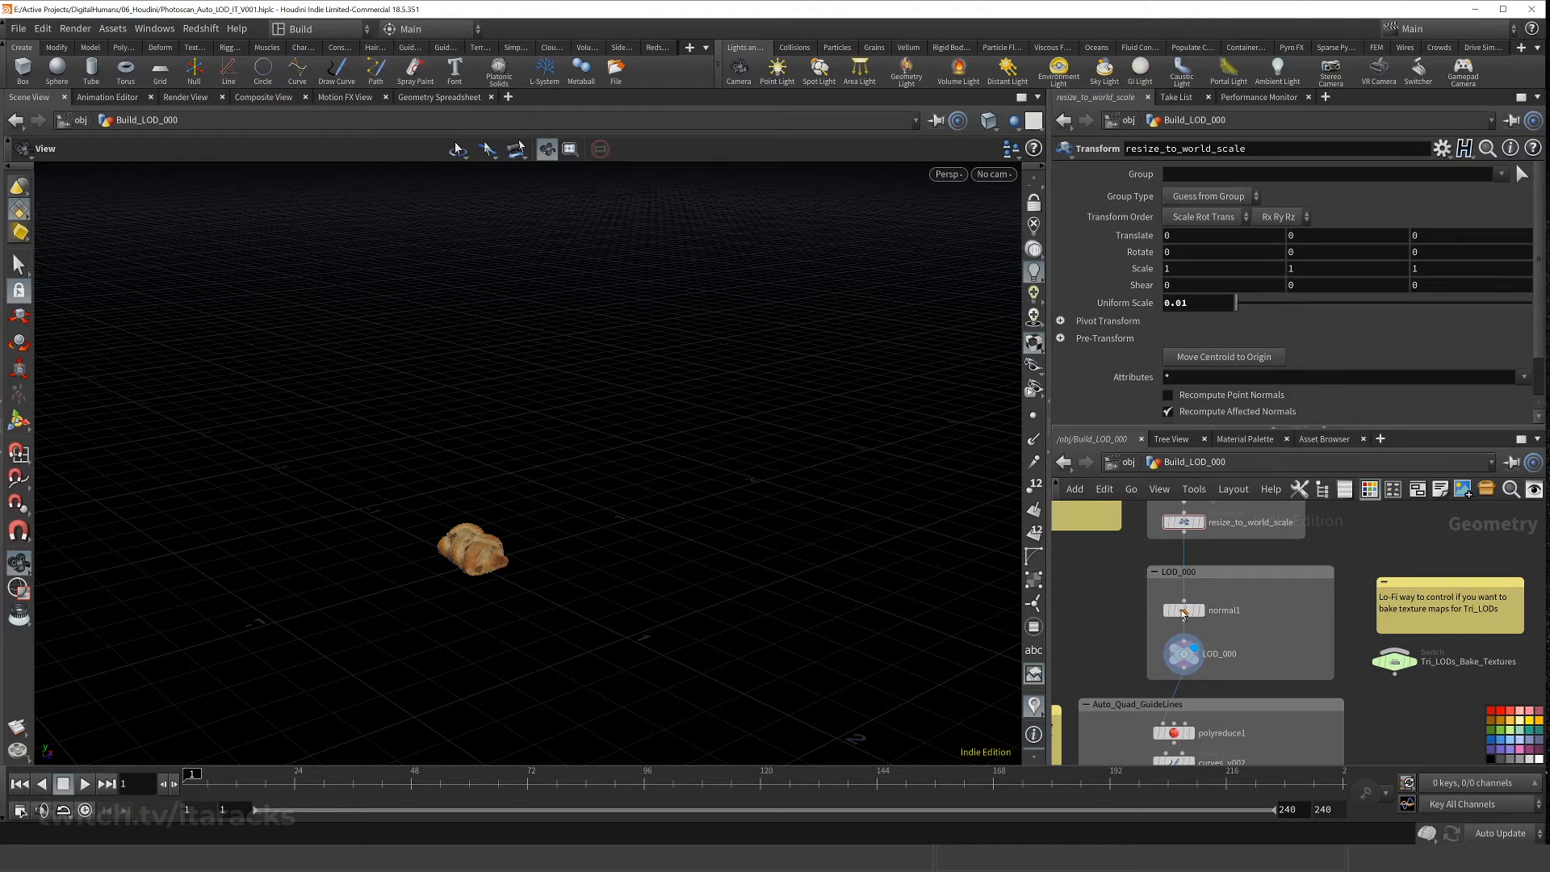
{"action": "middle_click_drag", "start_coordinate": [1124, 605], "coordinate": [1174, 699]}
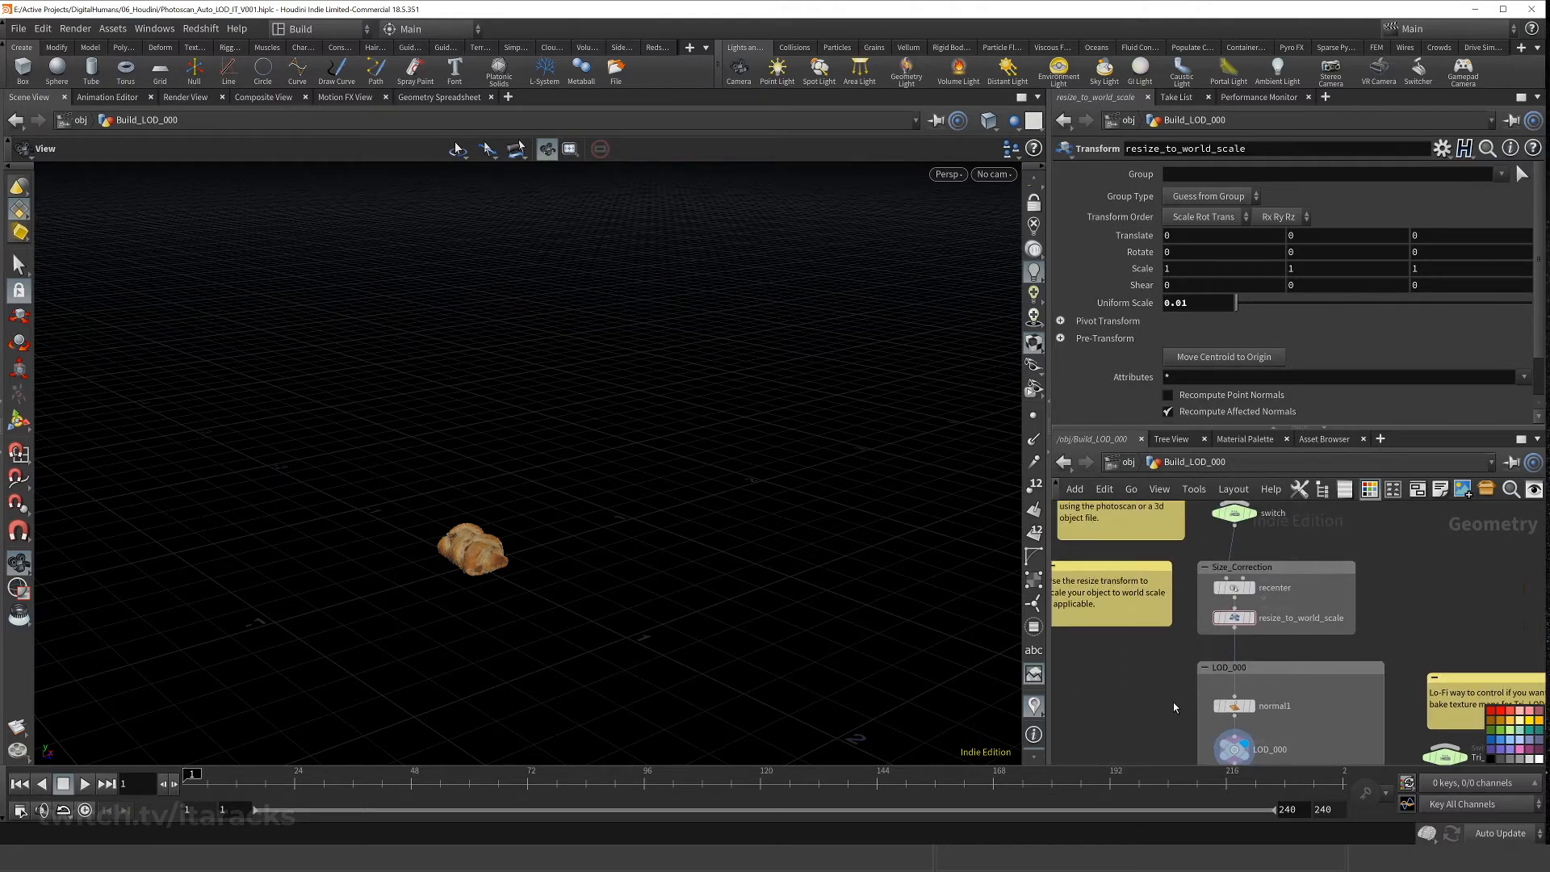
{"action": "scroll", "coordinate": [1175, 699], "scroll_direction": "down", "scroll_amount": 4}
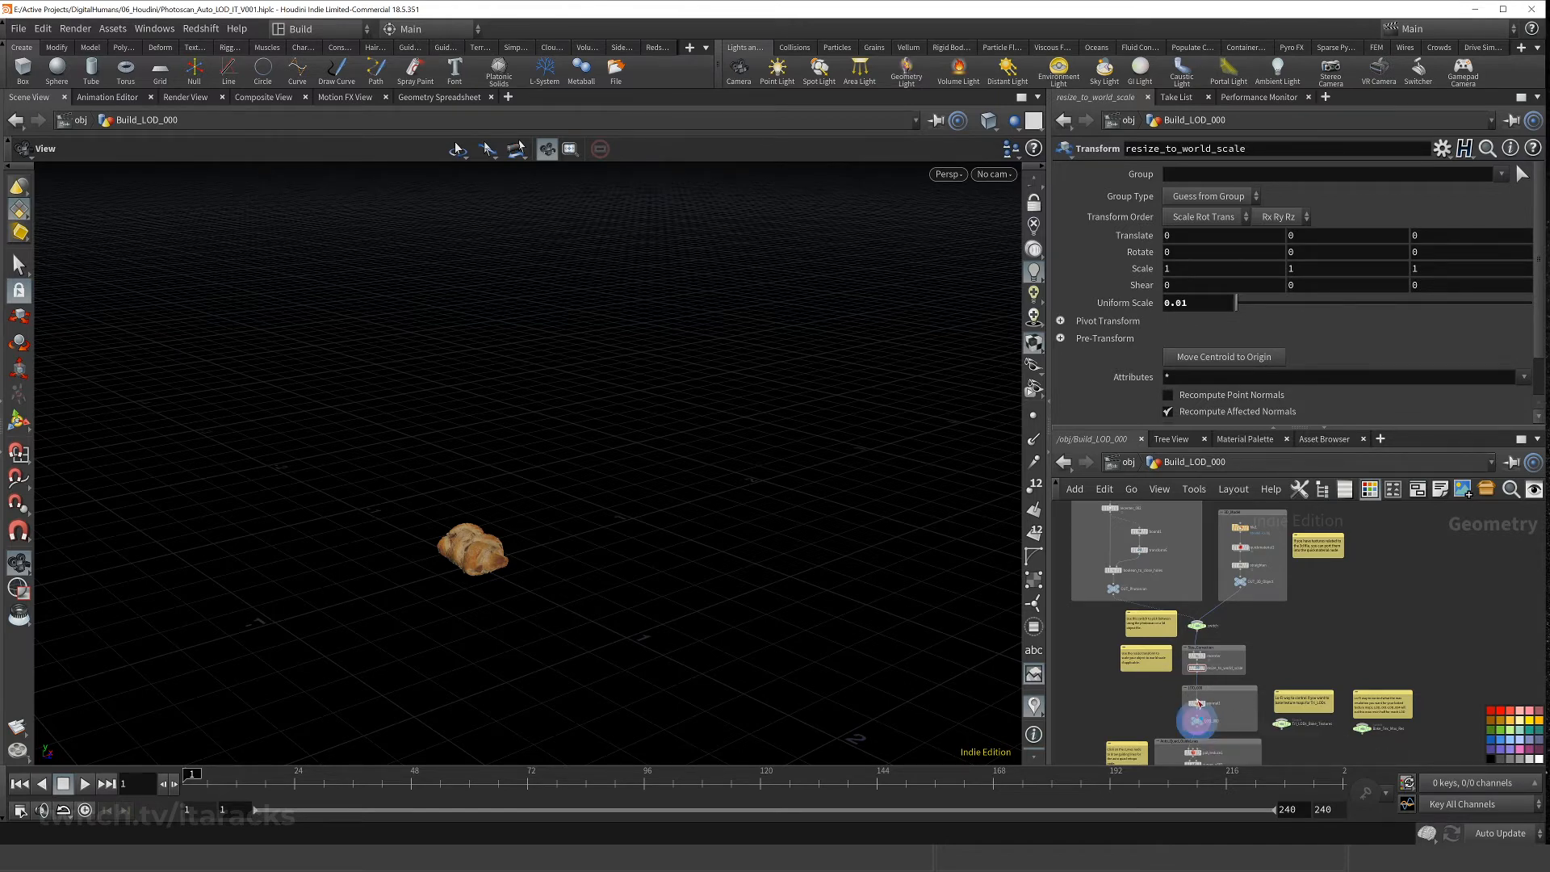
- Select the Tri_LODs_Bake_Textures switch, check its Select Input setting, and read the note about baking texture maps
{"action": "scroll", "coordinate": [1241, 731], "scroll_direction": "up", "scroll_amount": 5}
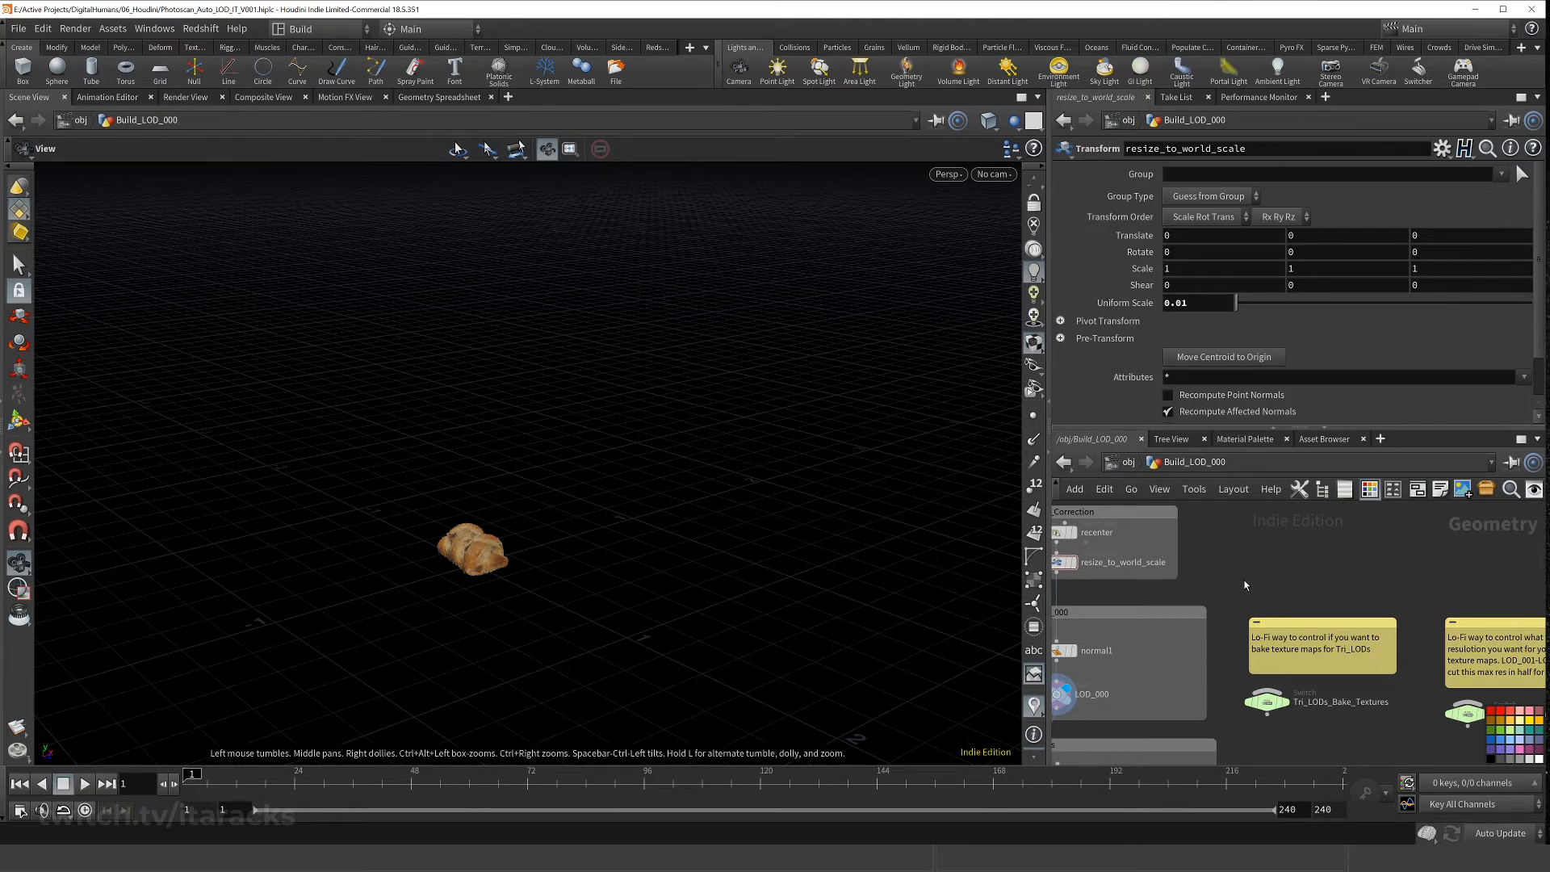
{"action": "middle_click_drag", "start_coordinate": [1260, 575], "coordinate": [1151, 573]}
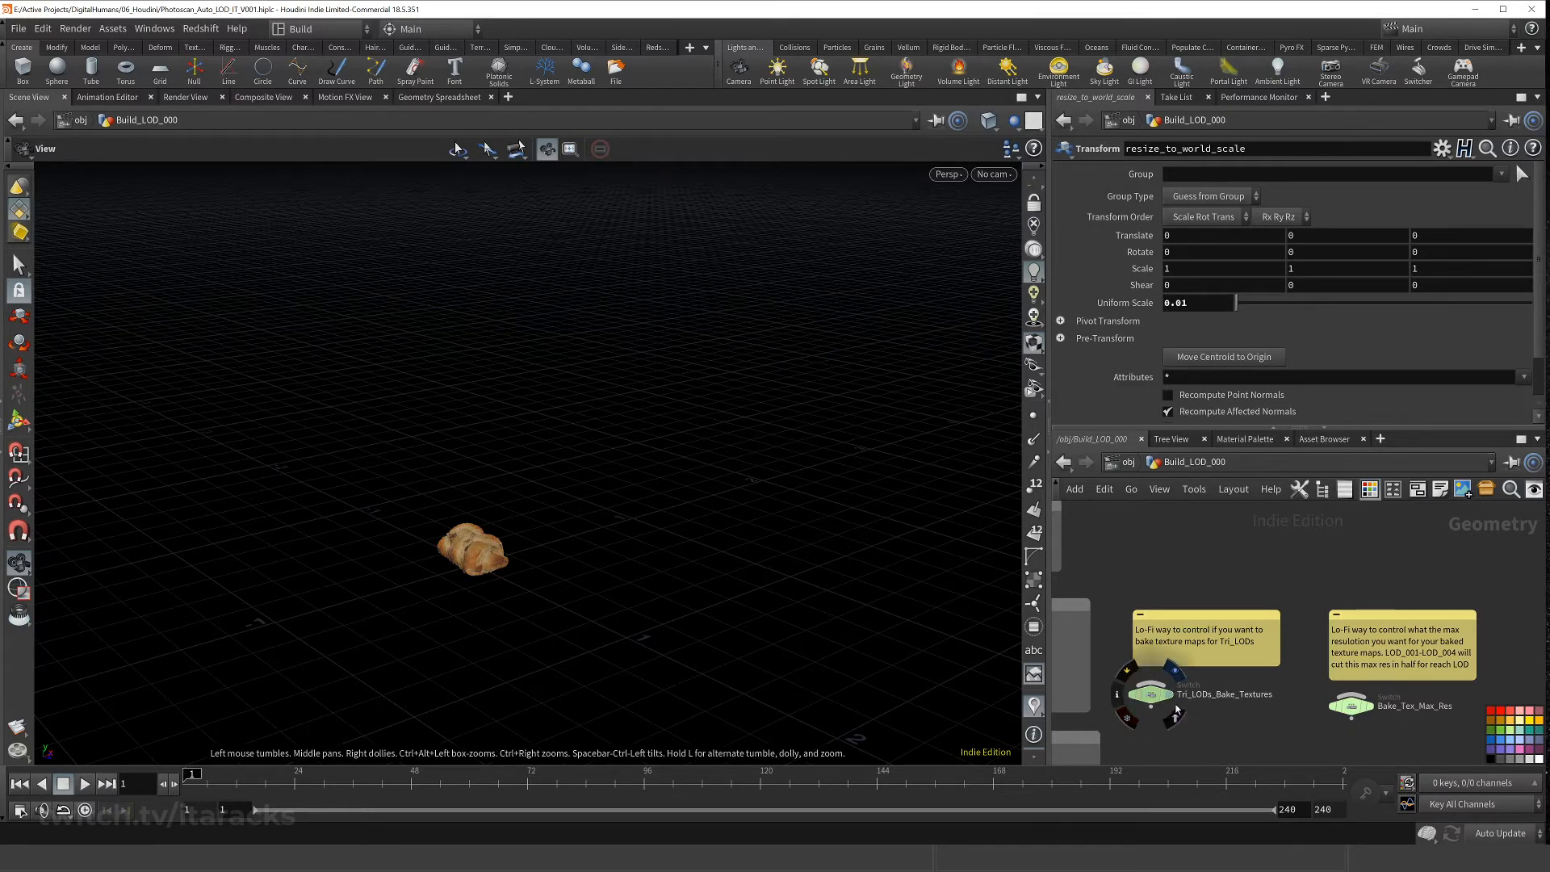
{"action": "left_click", "coordinate": [1149, 703]}
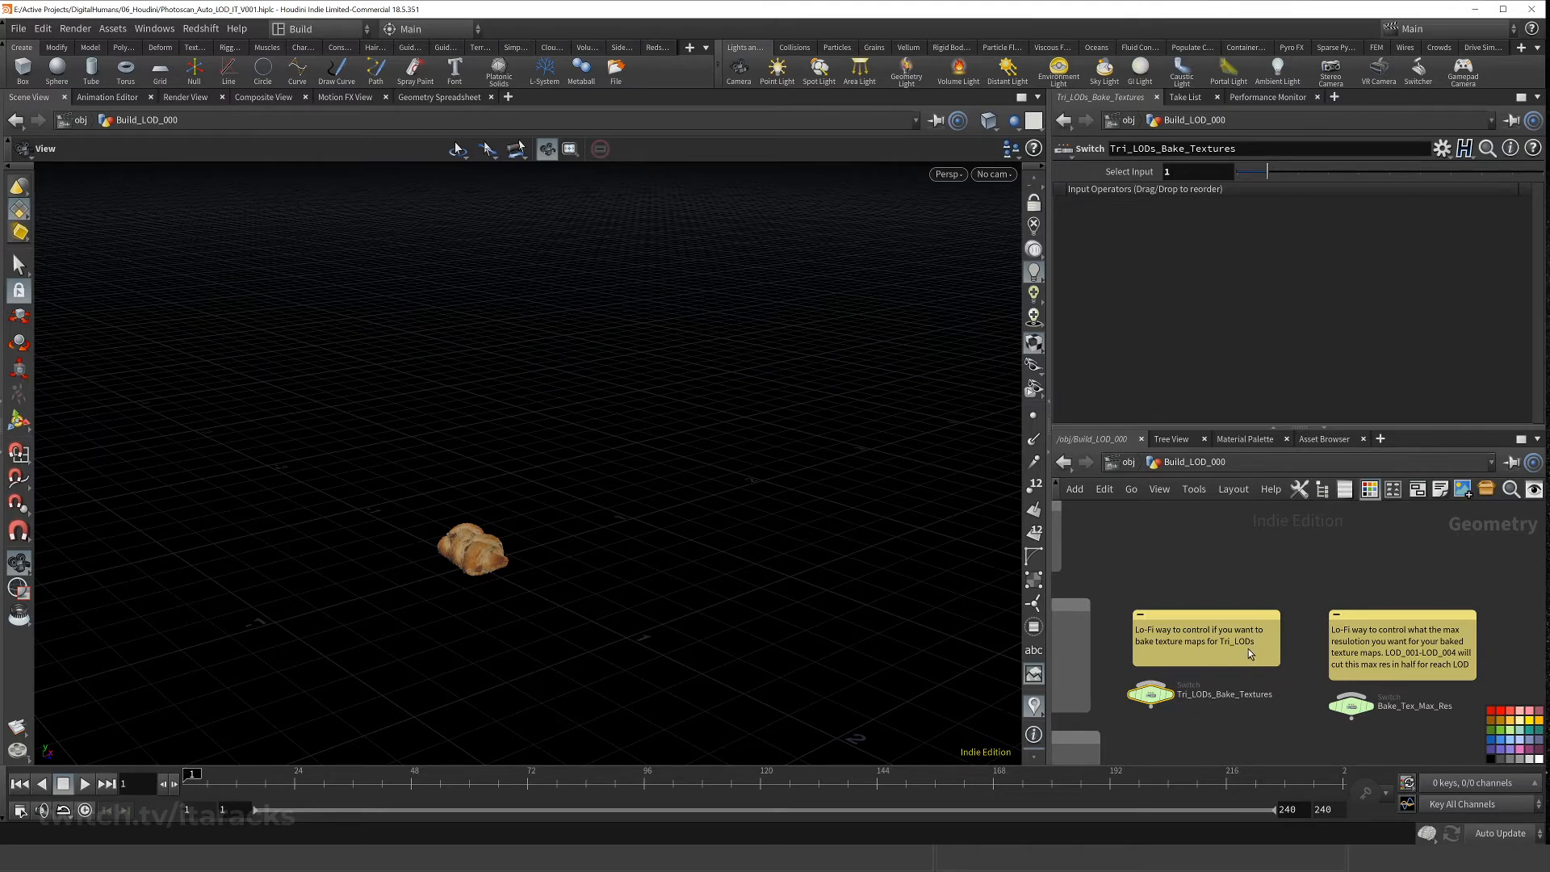
{"action": "middle_click_drag", "start_coordinate": [1168, 574], "coordinate": [1310, 594]}
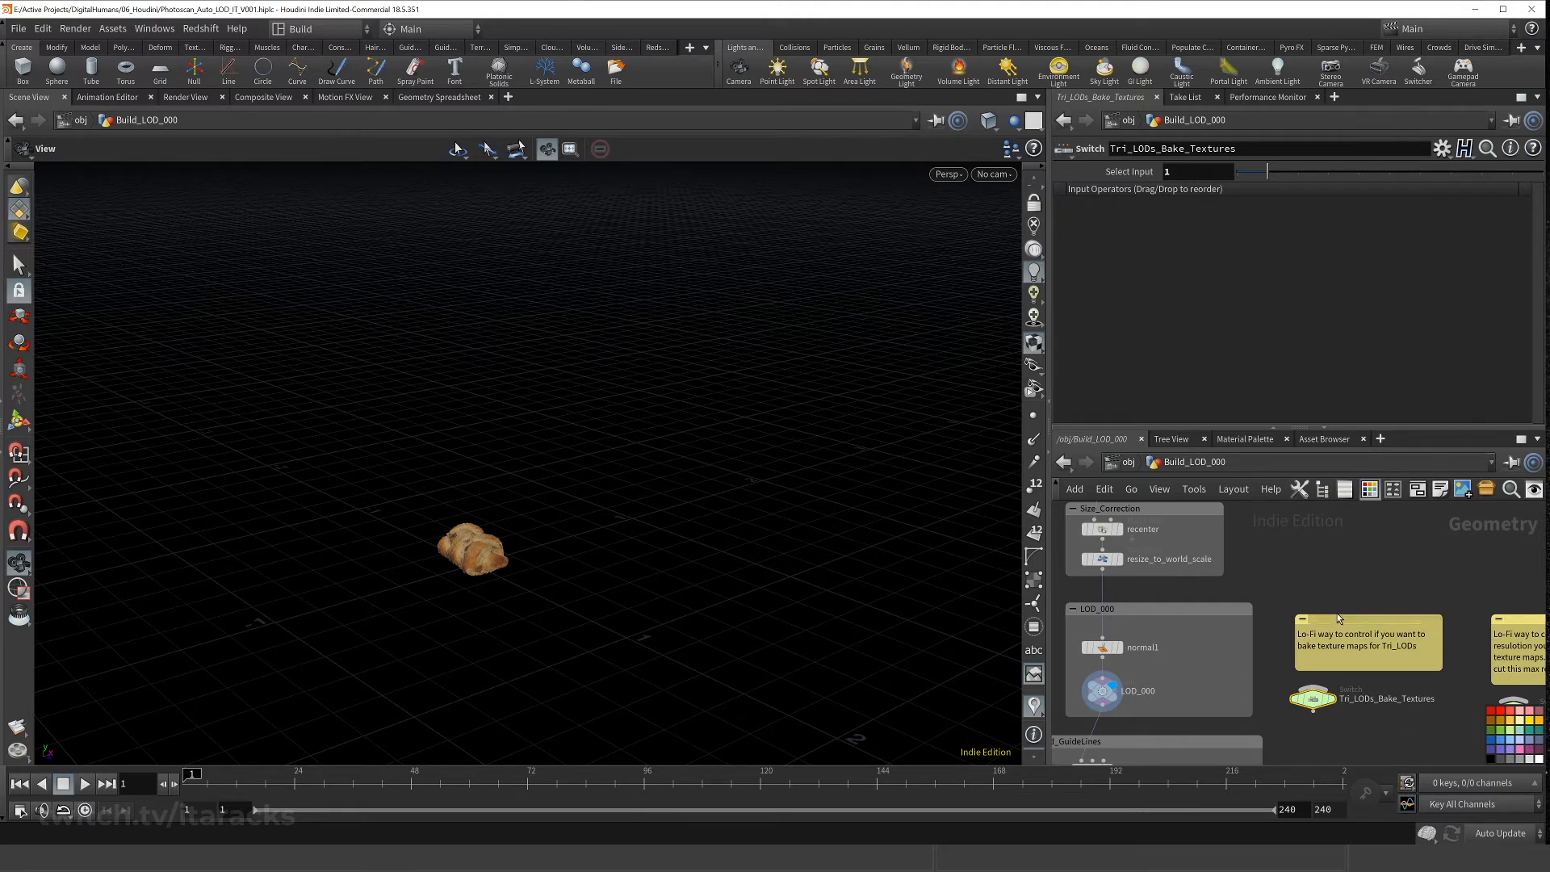
{"action": "middle_click_drag", "start_coordinate": [1337, 613], "coordinate": [1223, 582]}
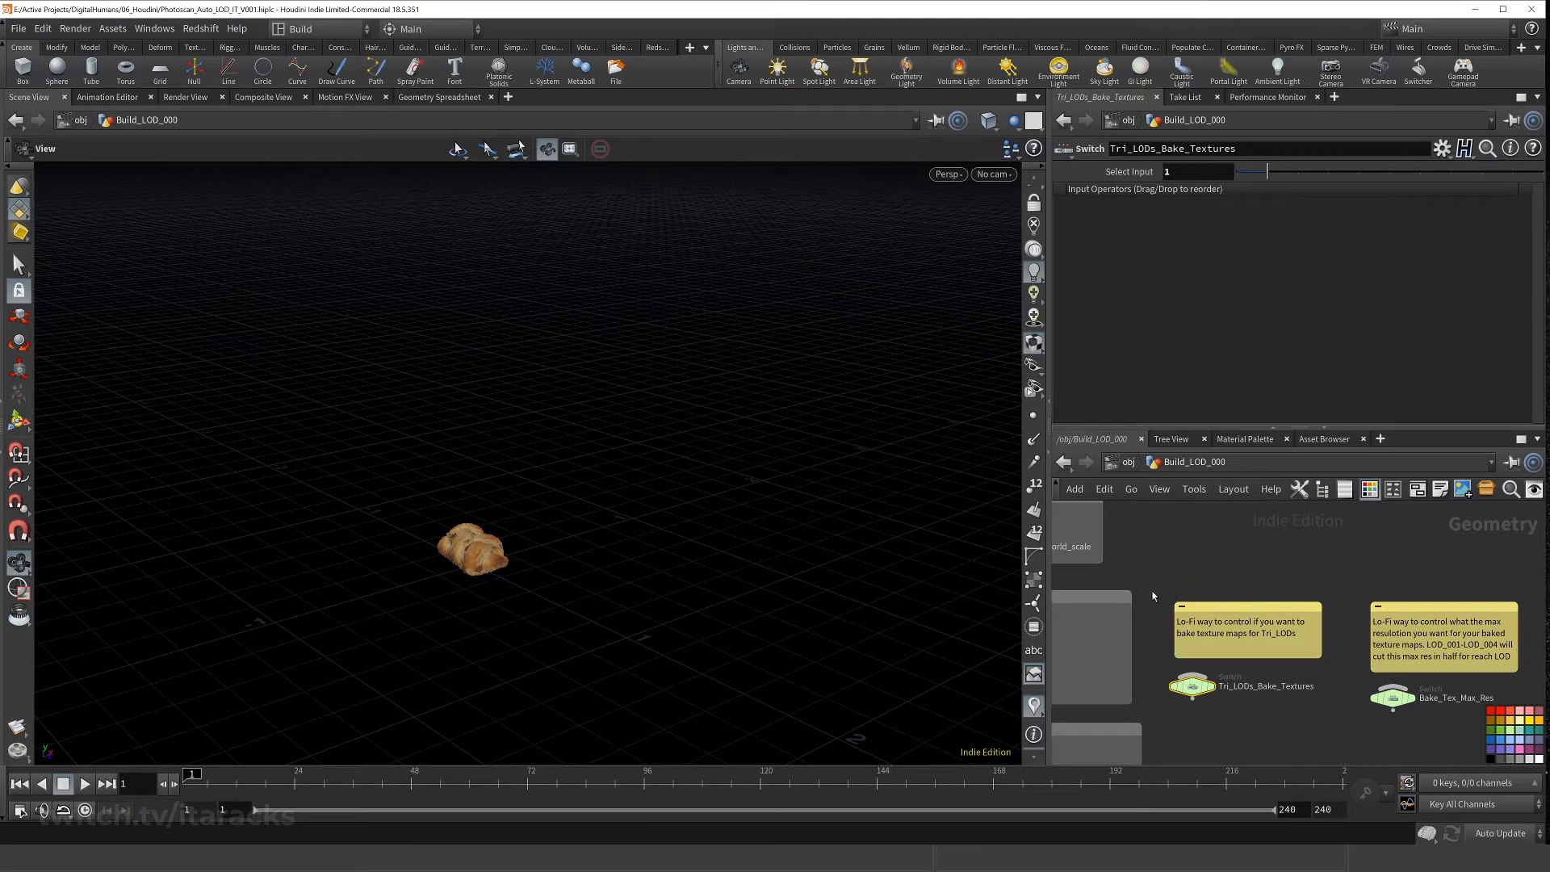
{"action": "scroll", "coordinate": [1229, 662], "scroll_direction": "down", "scroll_amount": 6}
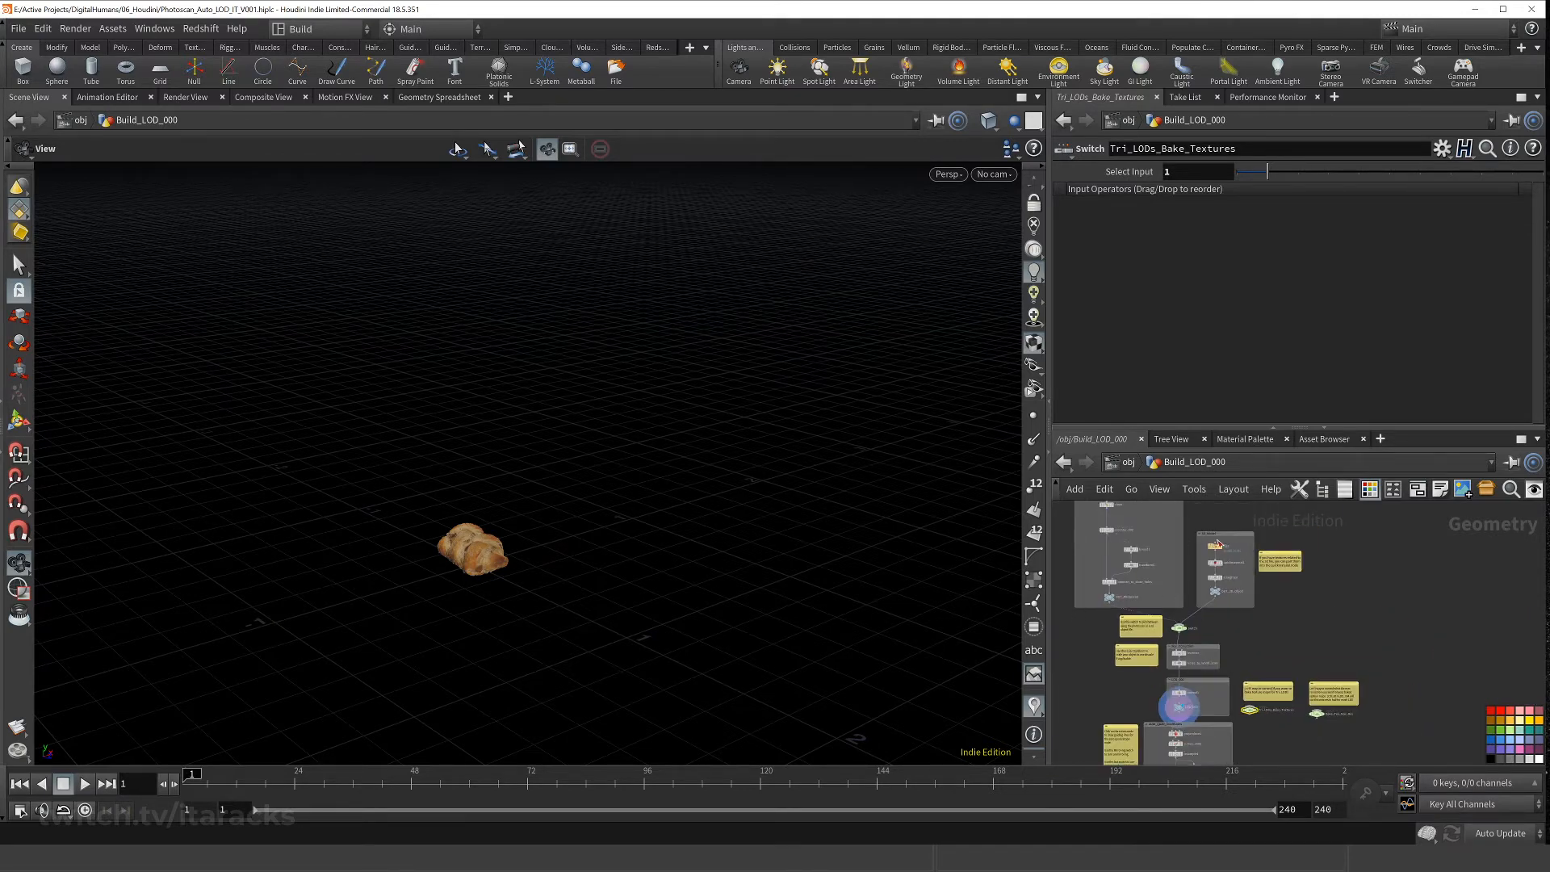
{"action": "scroll", "coordinate": [1249, 743], "scroll_direction": "up", "scroll_amount": 5}
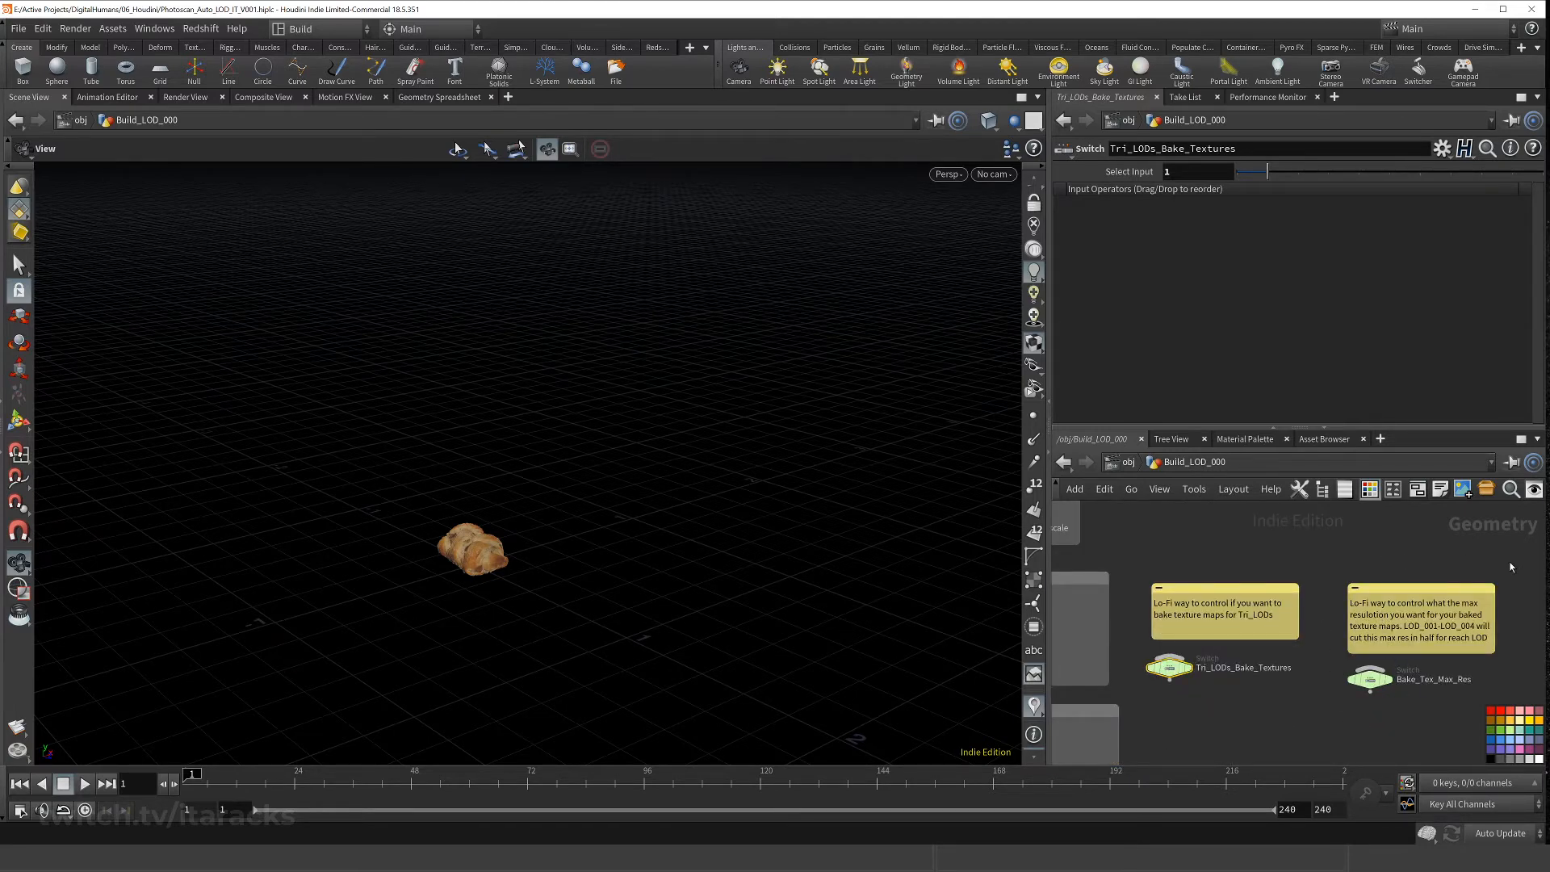
- Inspect the Bake_Tex_Max_Res and Quad_LOD_000_Res switches and read the notes on maximum resolution above them
{"action": "middle_click_drag", "start_coordinate": [1353, 717], "coordinate": [1282, 708]}
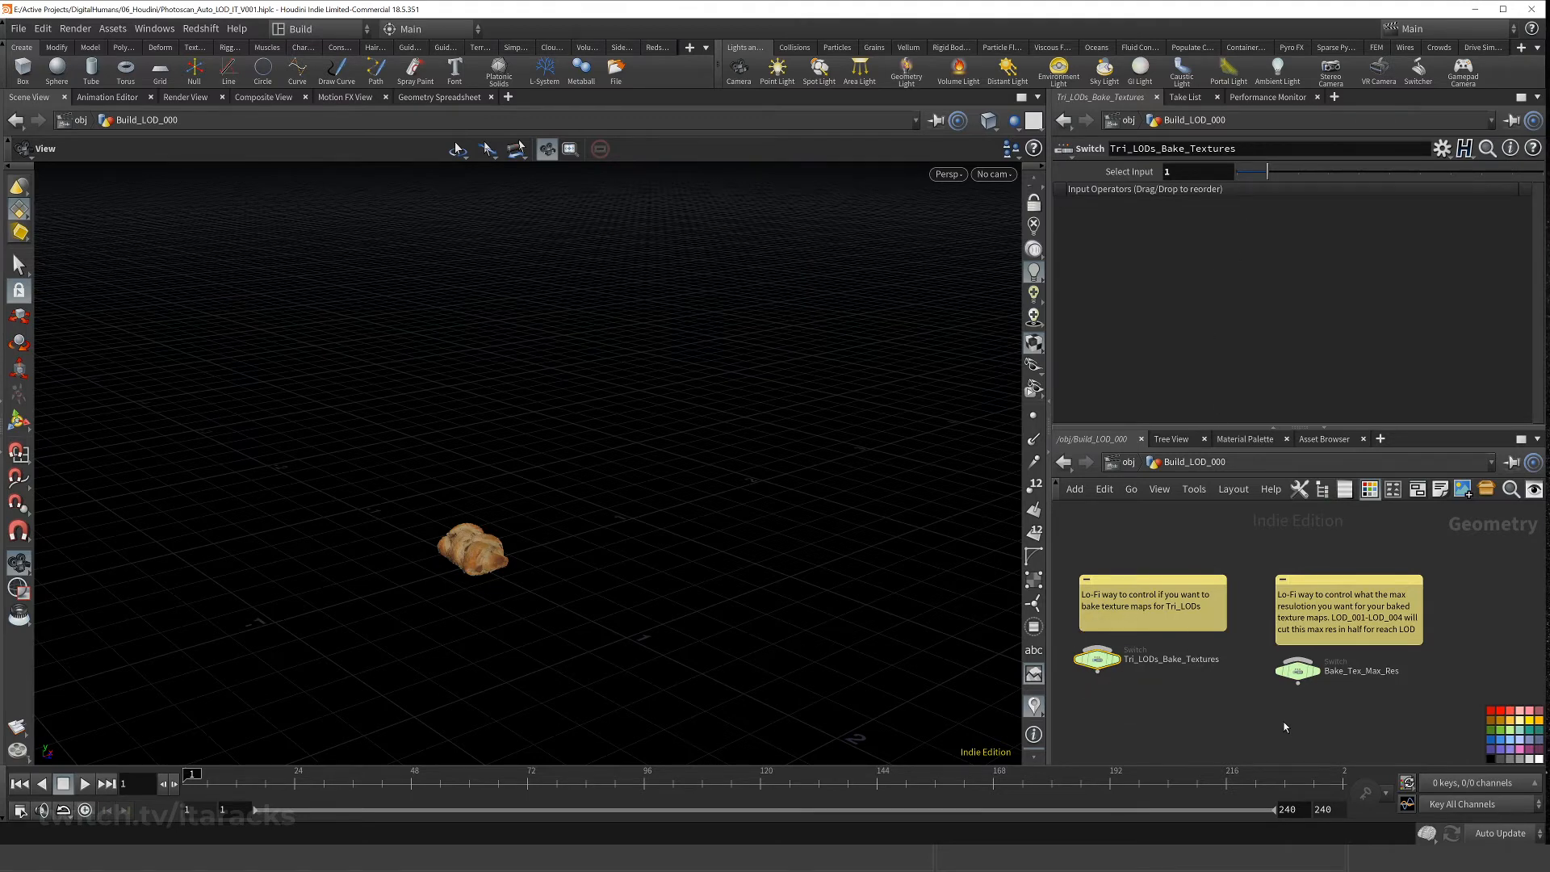
{"action": "middle_click_drag", "start_coordinate": [1285, 722], "coordinate": [1251, 719]}
{"action": "left_click", "coordinate": [1339, 668]}
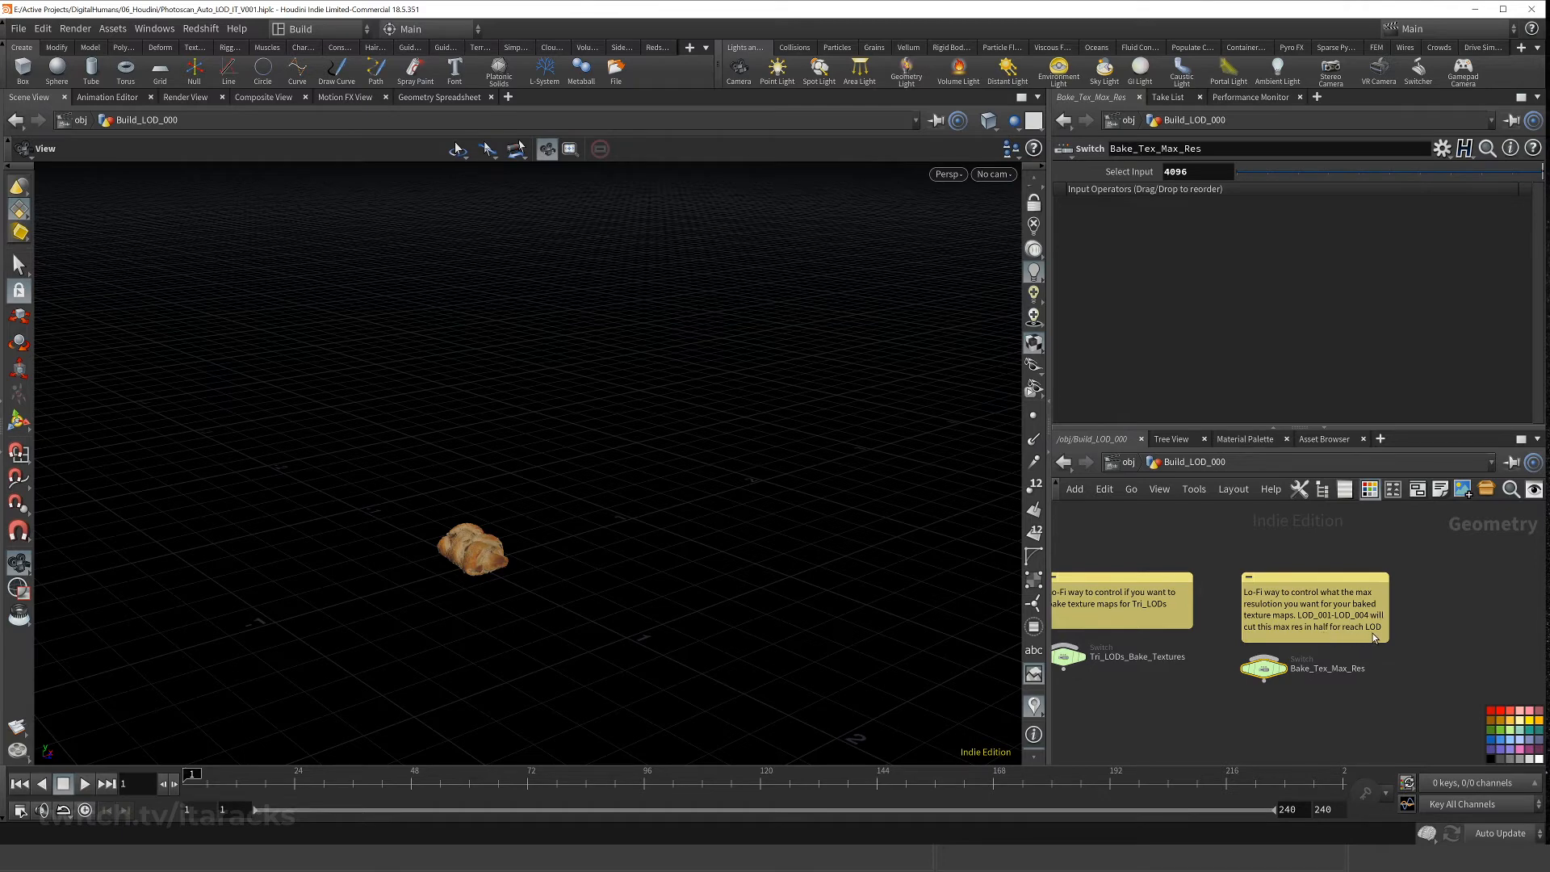
{"action": "middle_click_drag", "start_coordinate": [1373, 633], "coordinate": [1422, 626]}
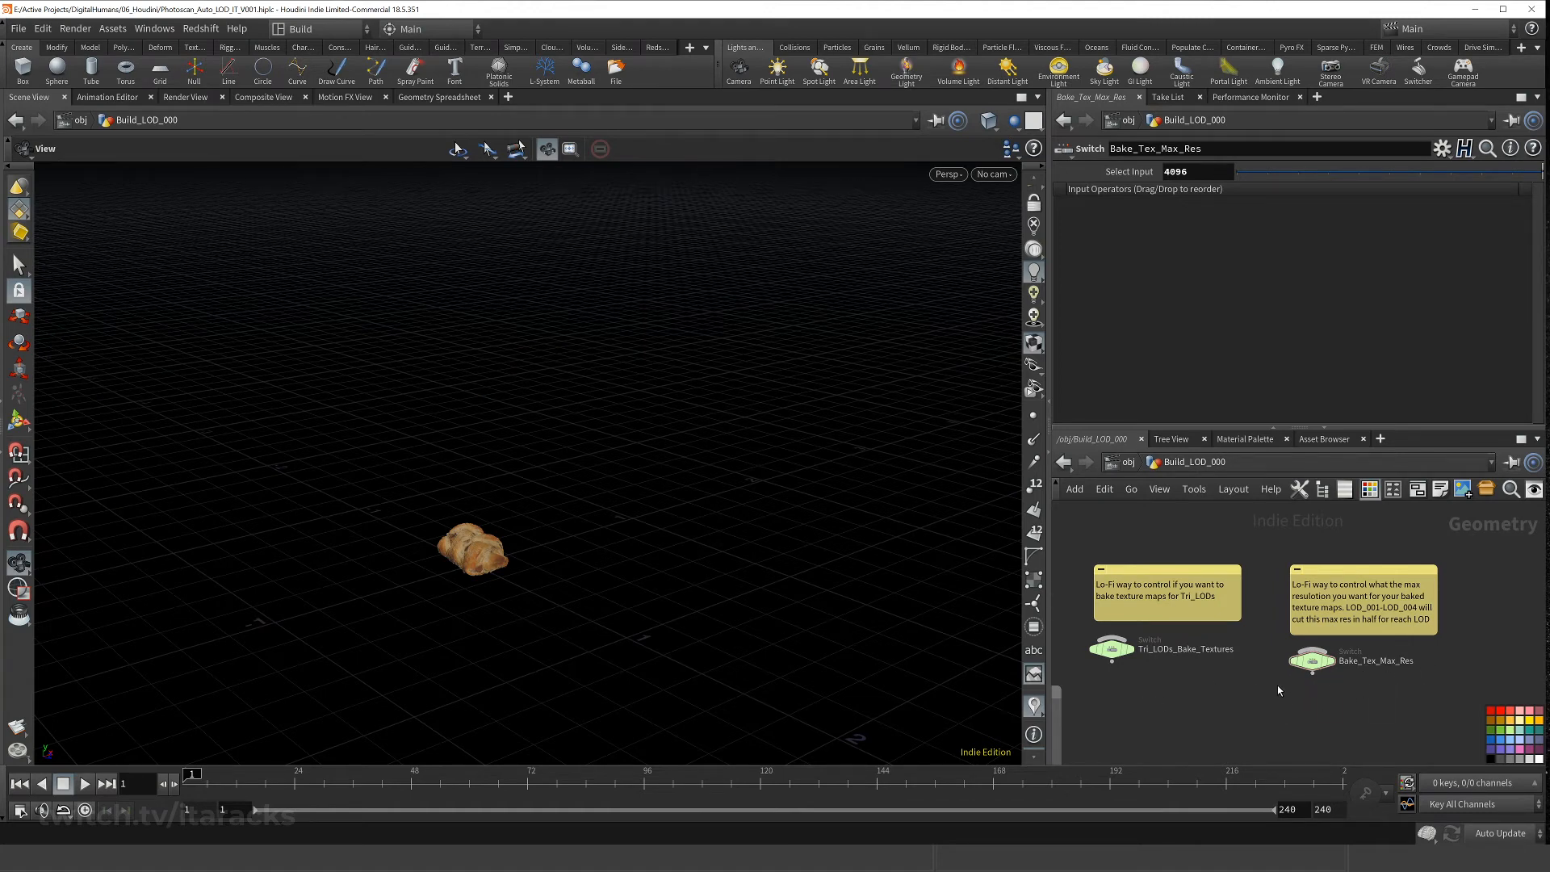
{"action": "key", "text": "ctrl+v"}
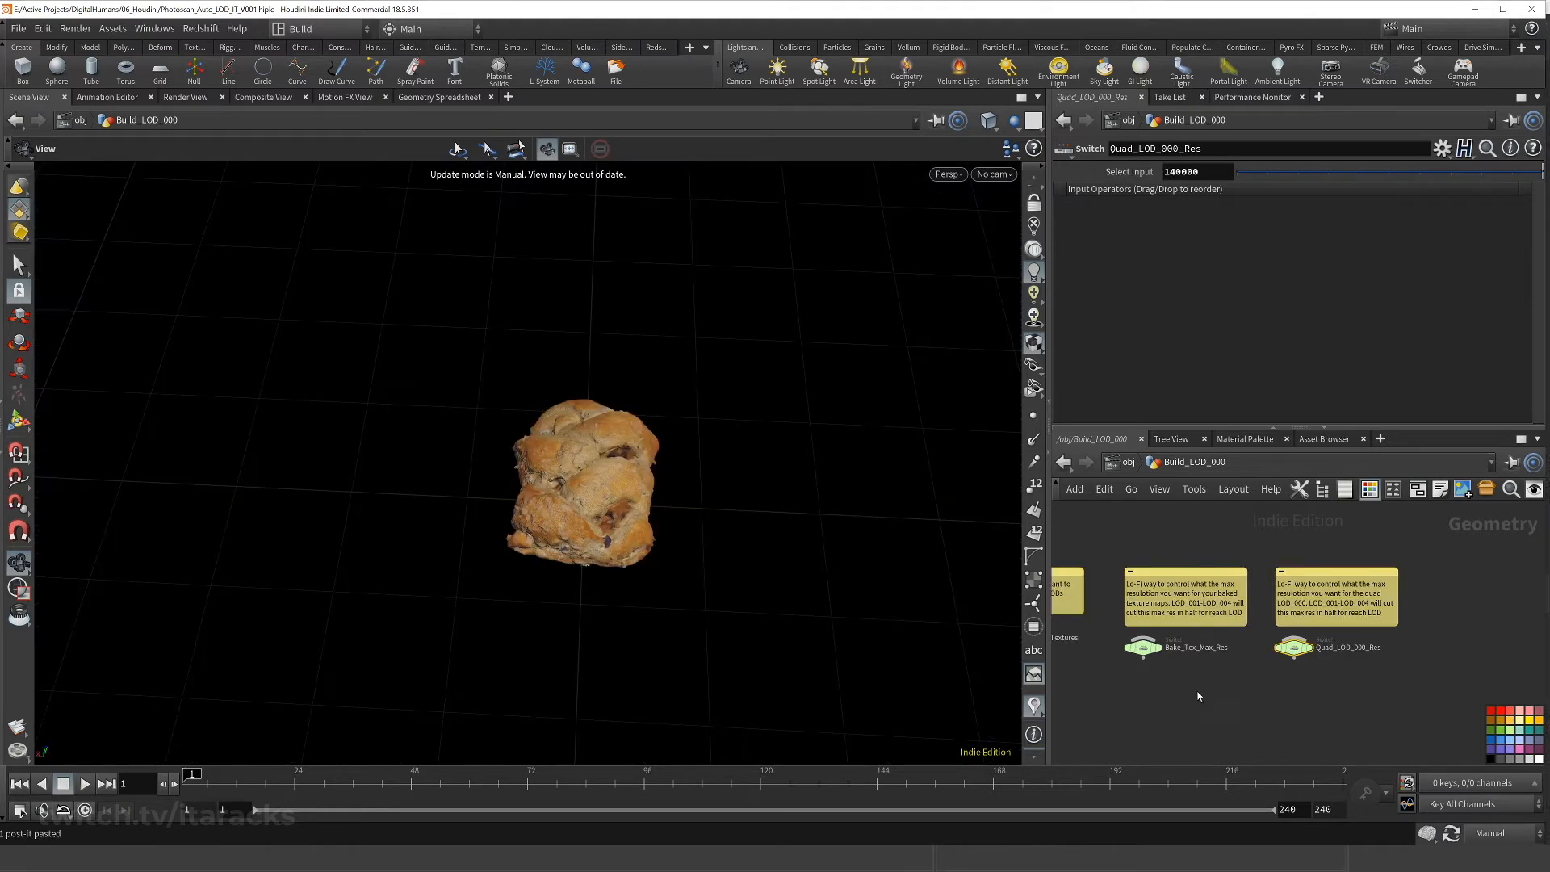
{"action": "middle_click_drag", "start_coordinate": [1198, 696], "coordinate": [1162, 709]}
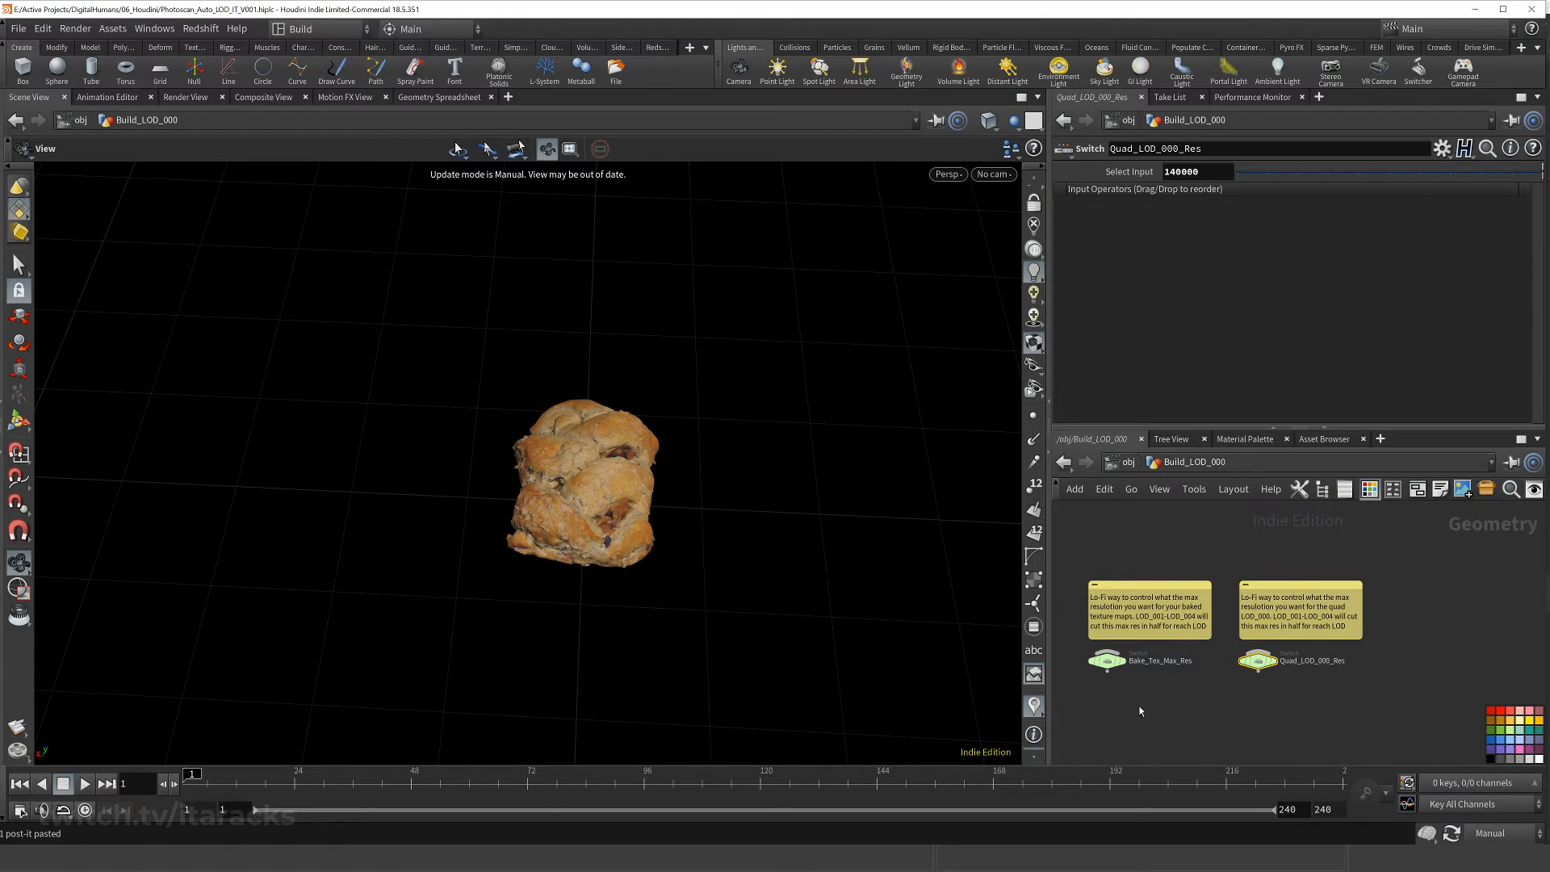
- Go up to object level, review the Tri_LOD and Quad_LOD objects, and return inside Build_LOD_000
{"action": "key", "text": "u"}
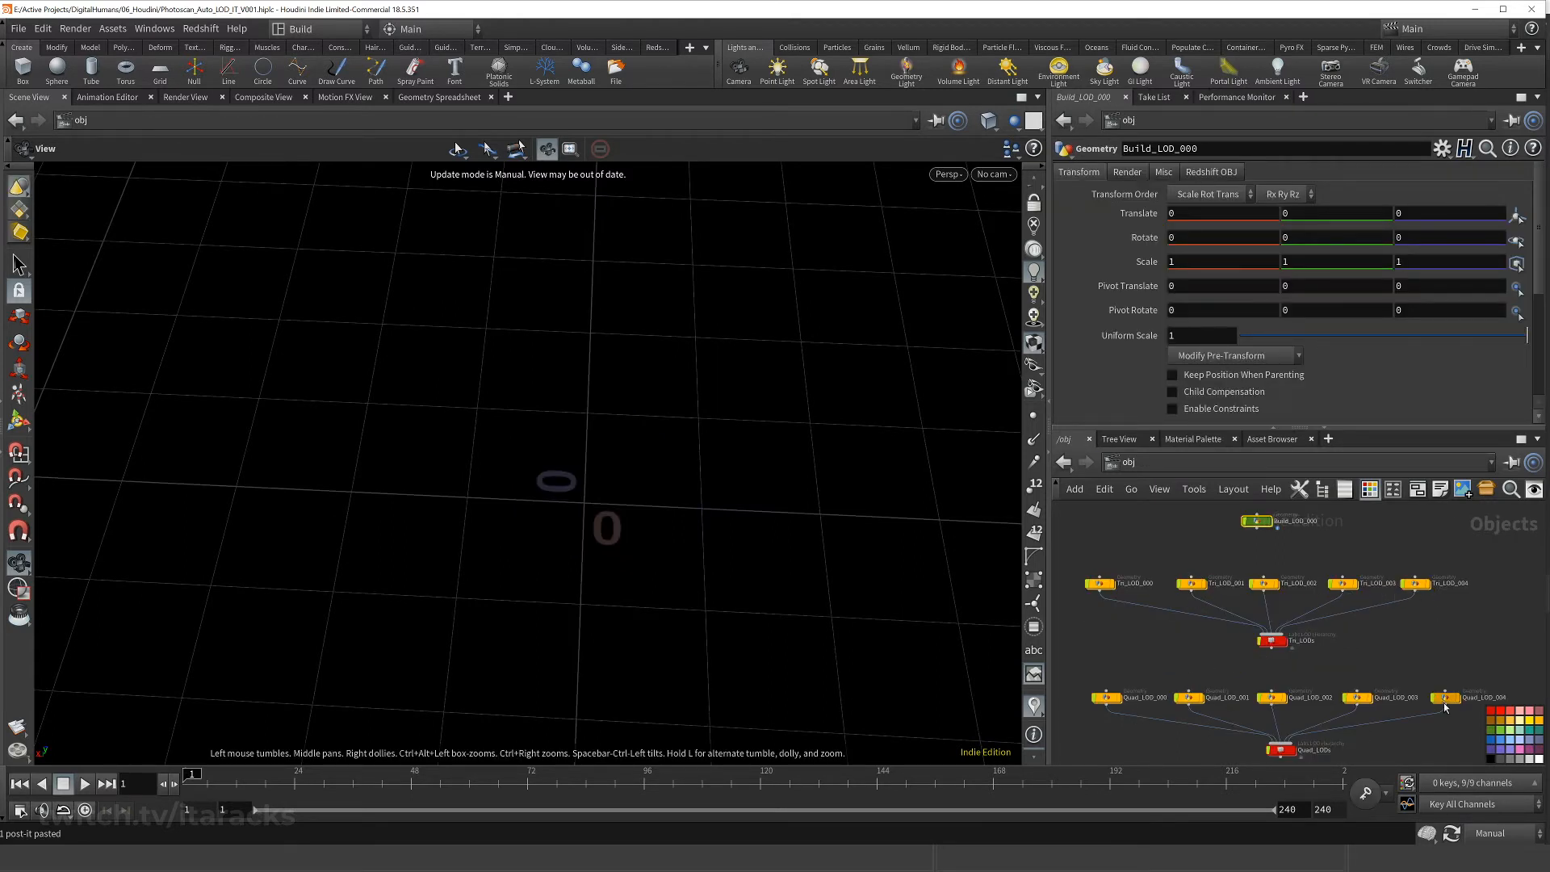
{"action": "middle_click_drag", "start_coordinate": [1465, 623], "coordinate": [1393, 606]}
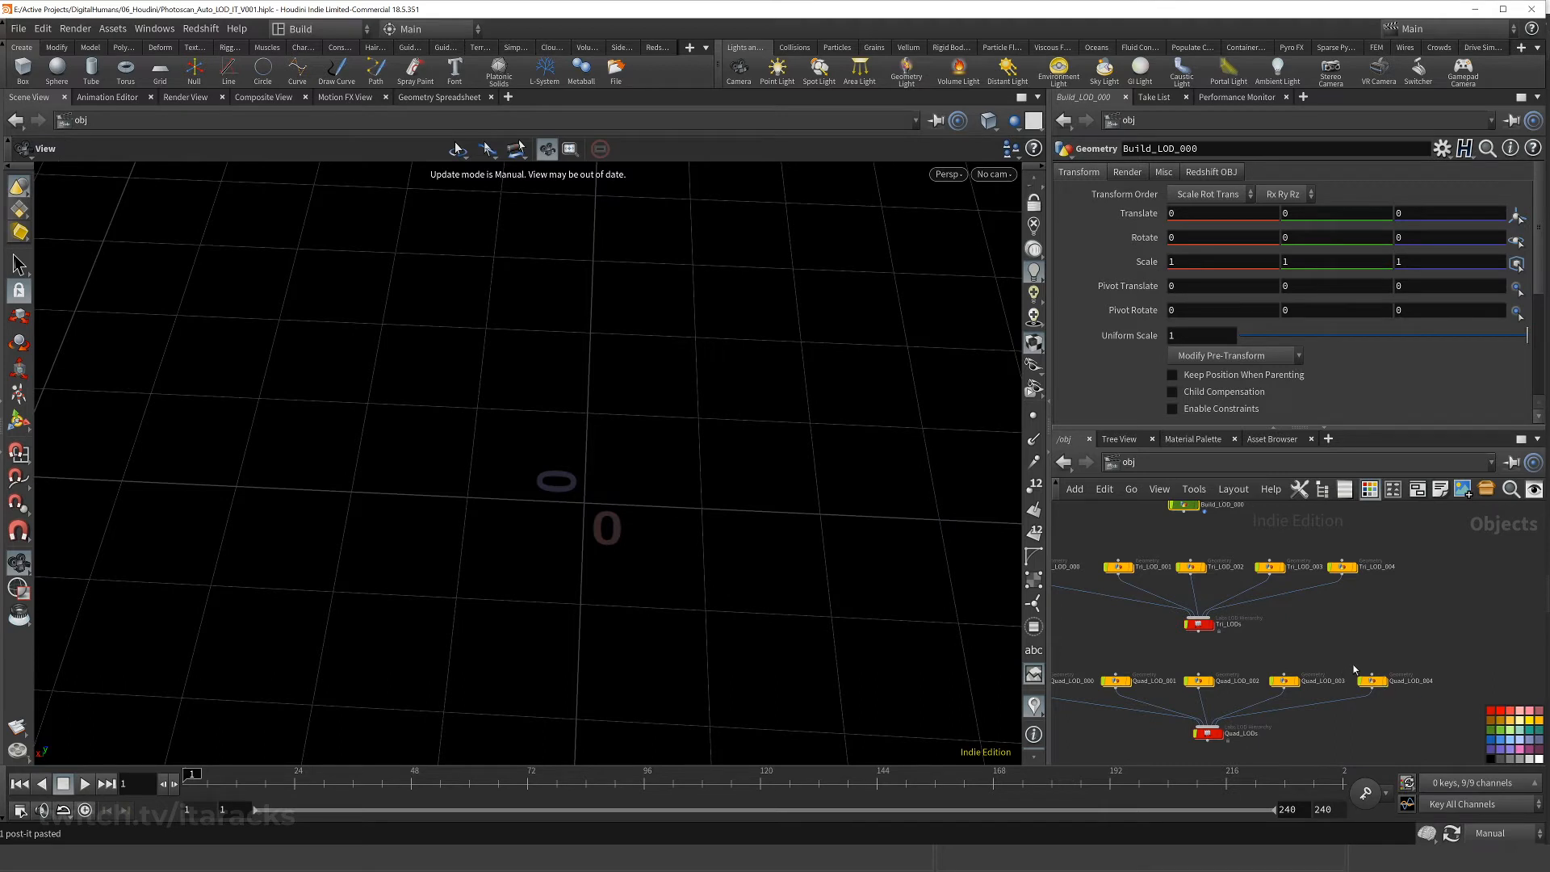
{"action": "middle_click_drag", "start_coordinate": [1169, 665], "coordinate": [1289, 699]}
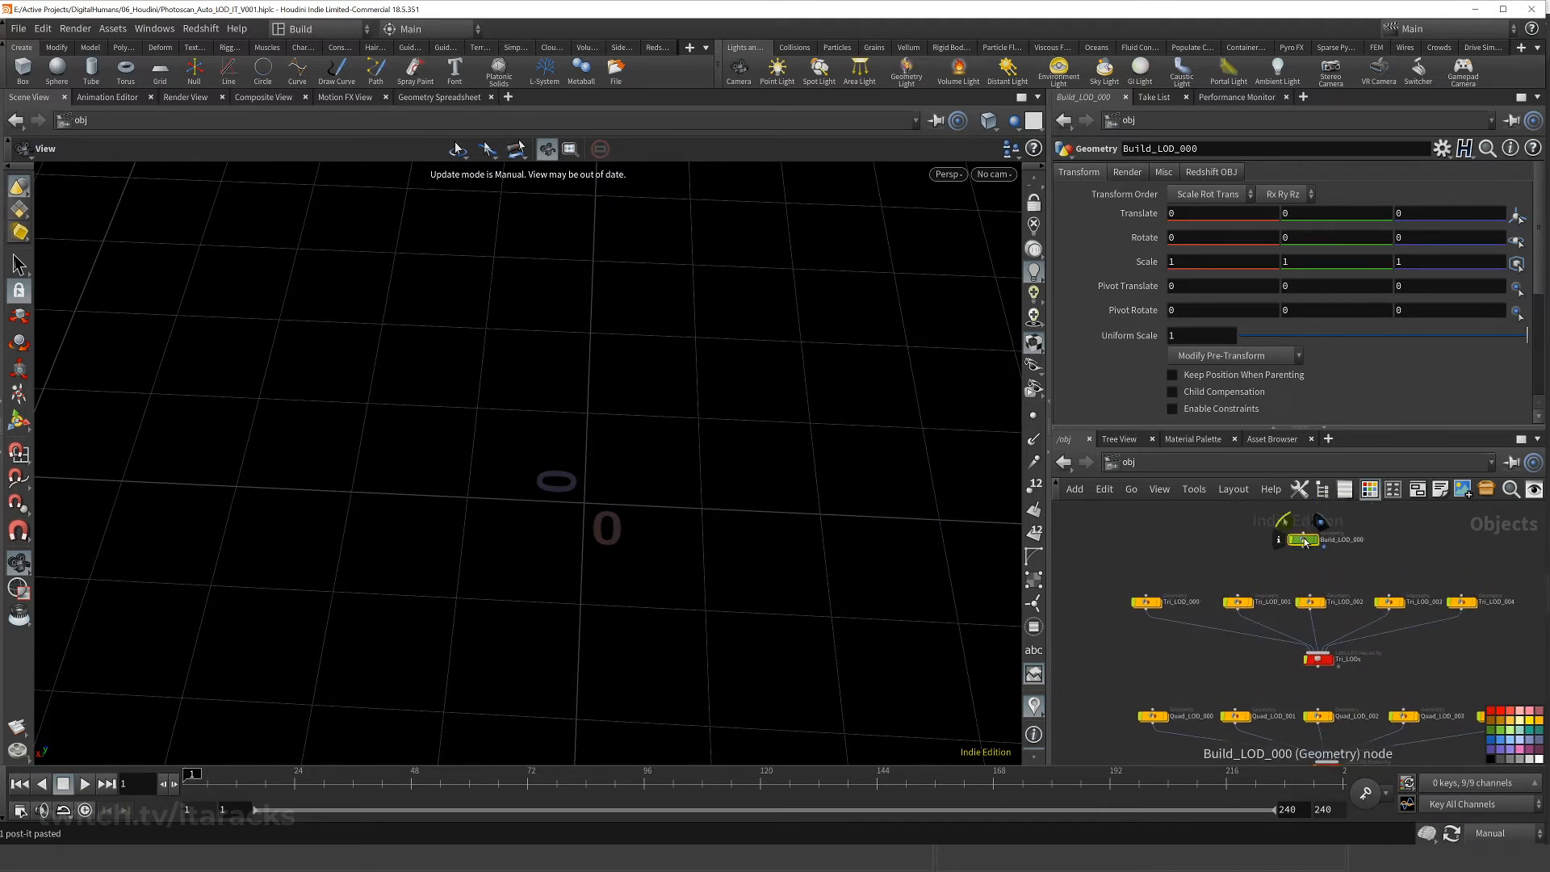
{"action": "middle_click_drag", "start_coordinate": [1292, 556], "coordinate": [1280, 571]}
{"action": "double_click", "coordinate": [1296, 556]}
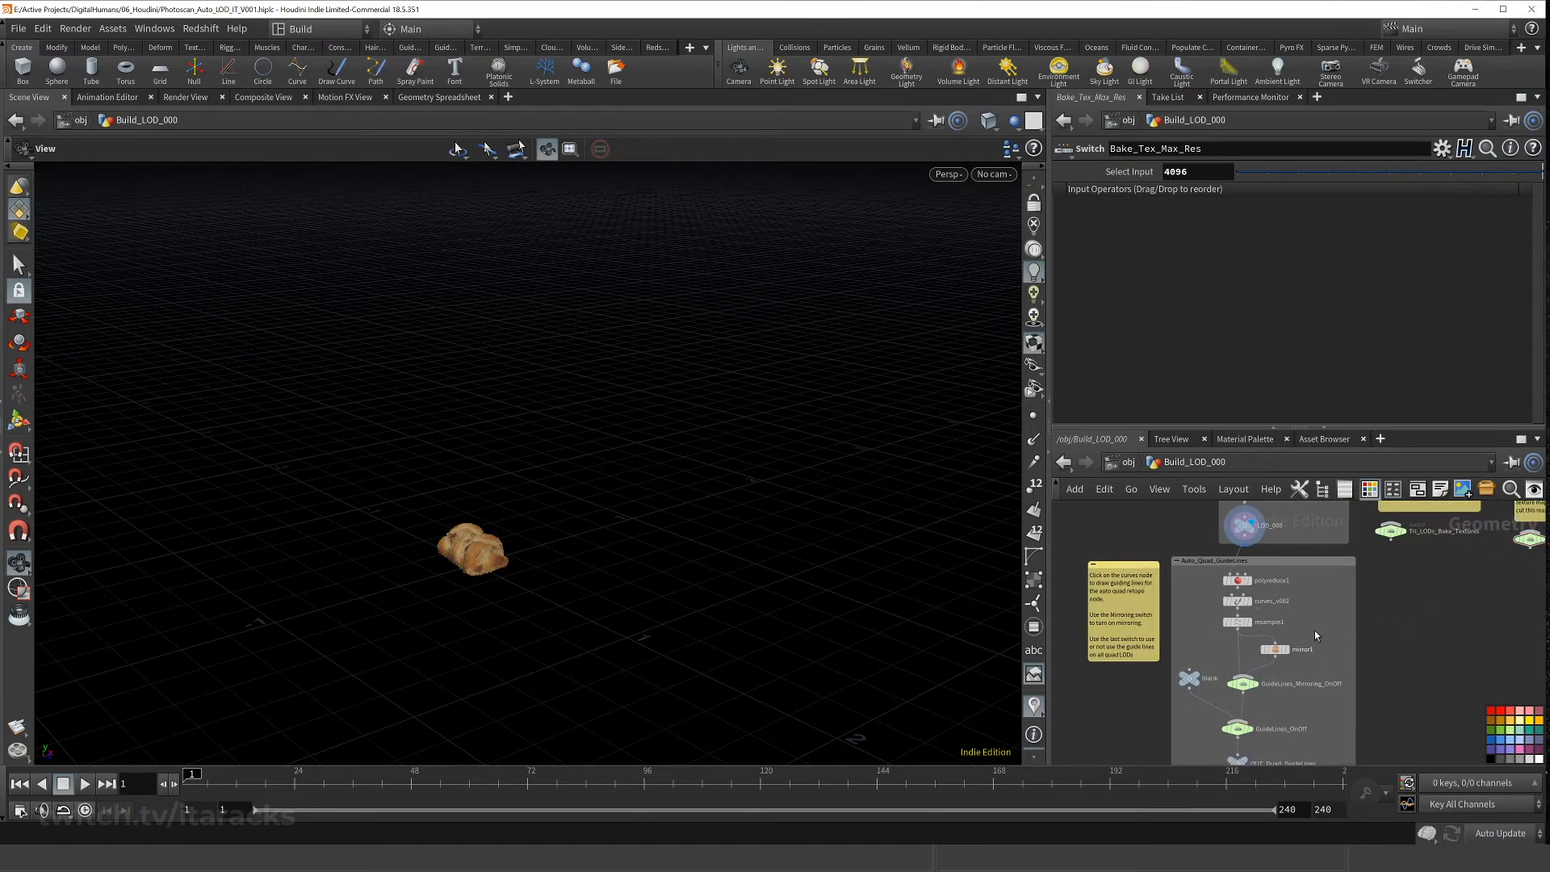
- Display the polyreduce1 node in Auto_Quad_GuideLines and check its point and polygon counts in the node info
{"action": "middle_click_drag", "start_coordinate": [1329, 707], "coordinate": [1336, 678]}
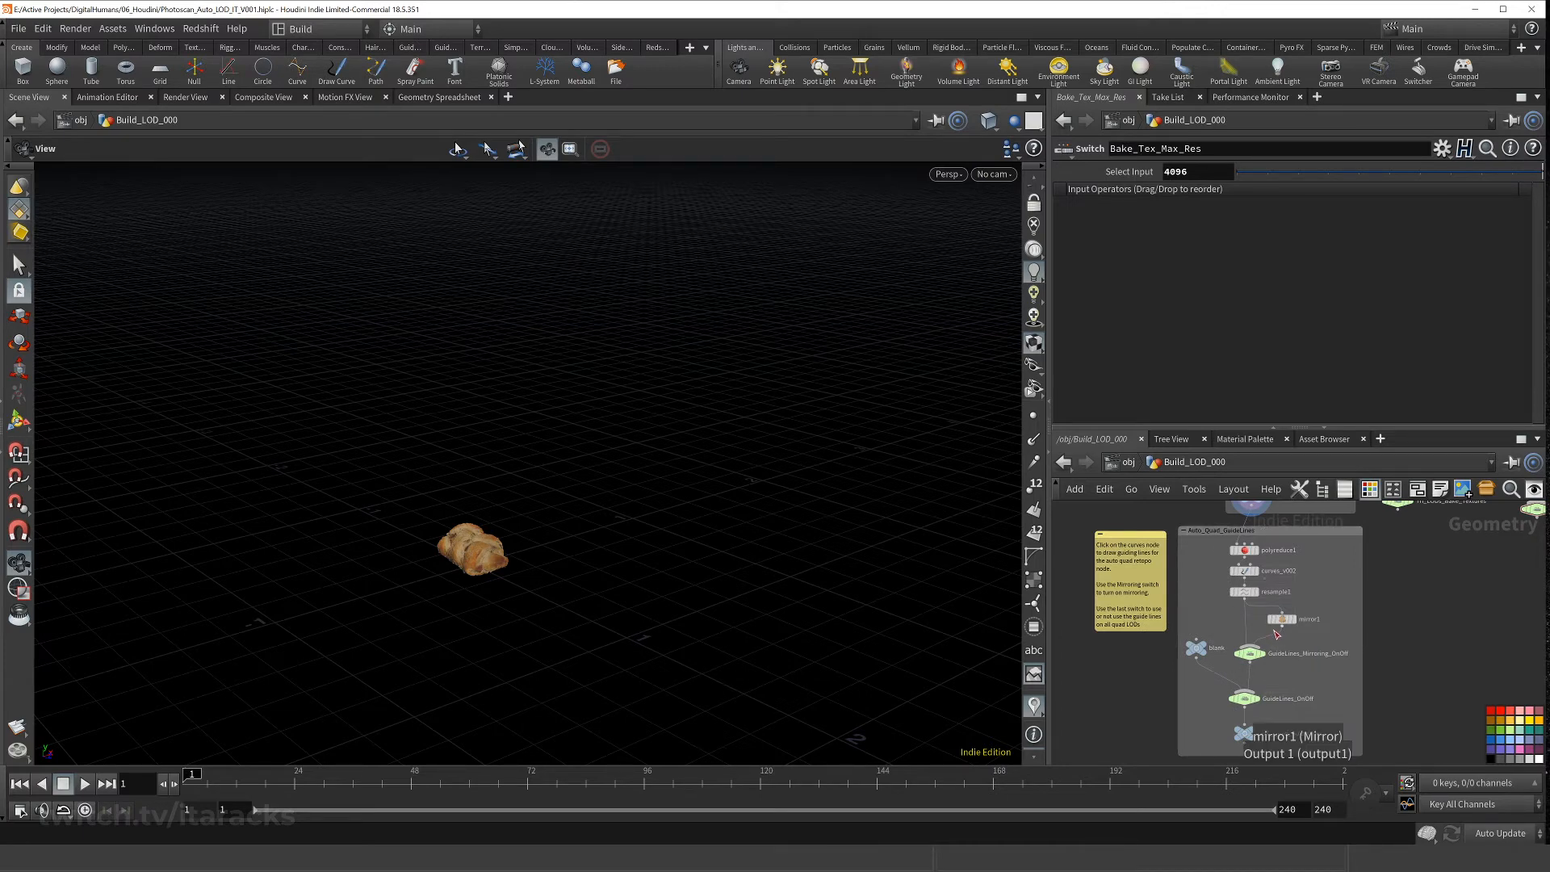
{"action": "mouse_move", "coordinate": [1282, 637]}
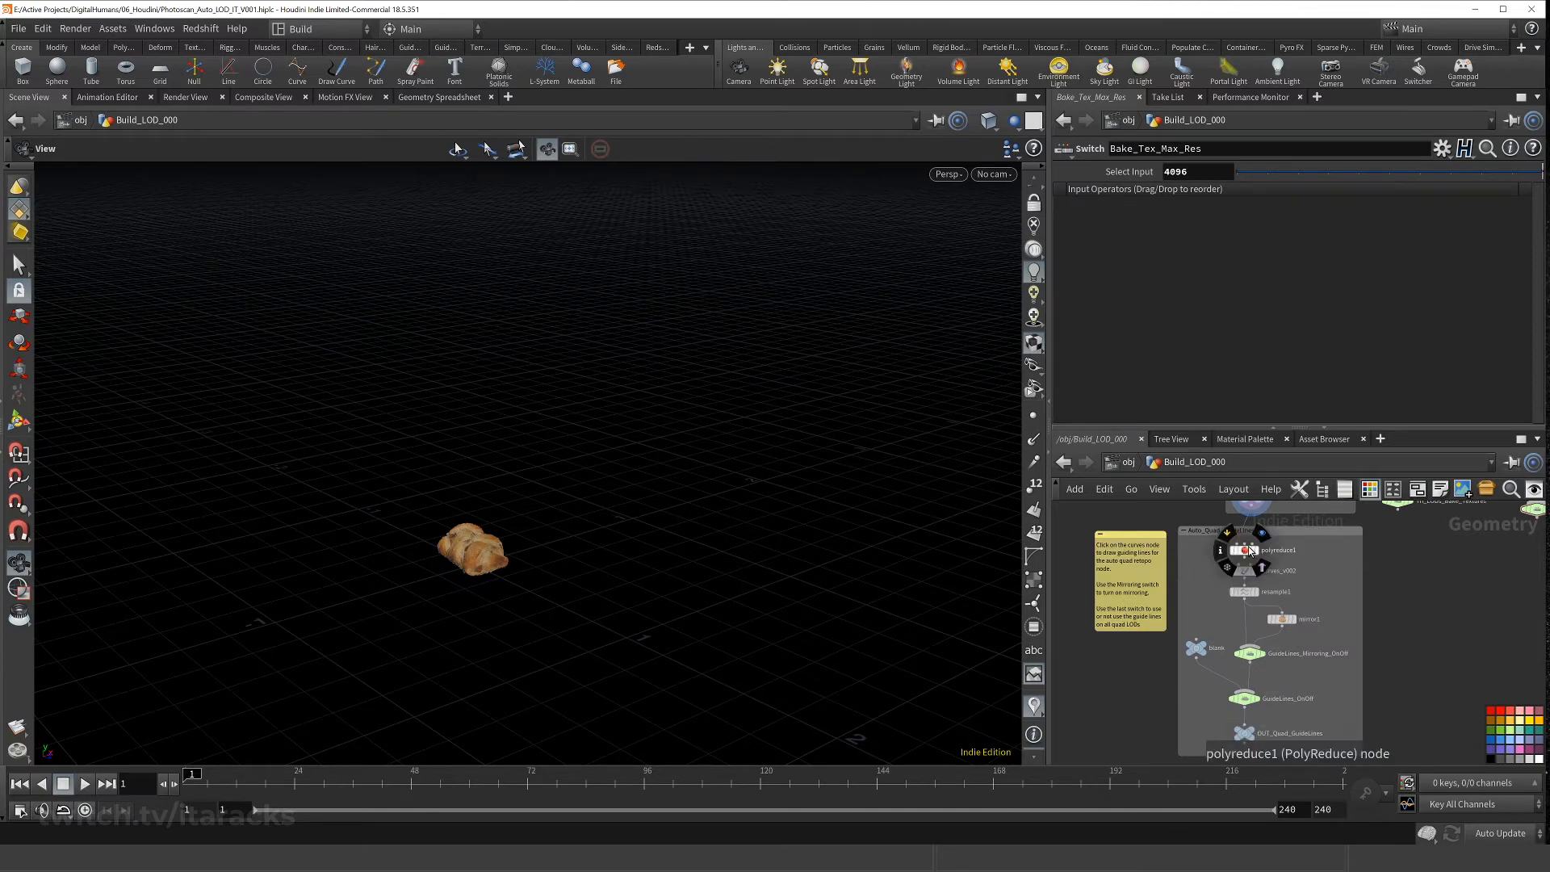
{"action": "middle_click_drag", "start_coordinate": [1204, 562], "coordinate": [1245, 629]}
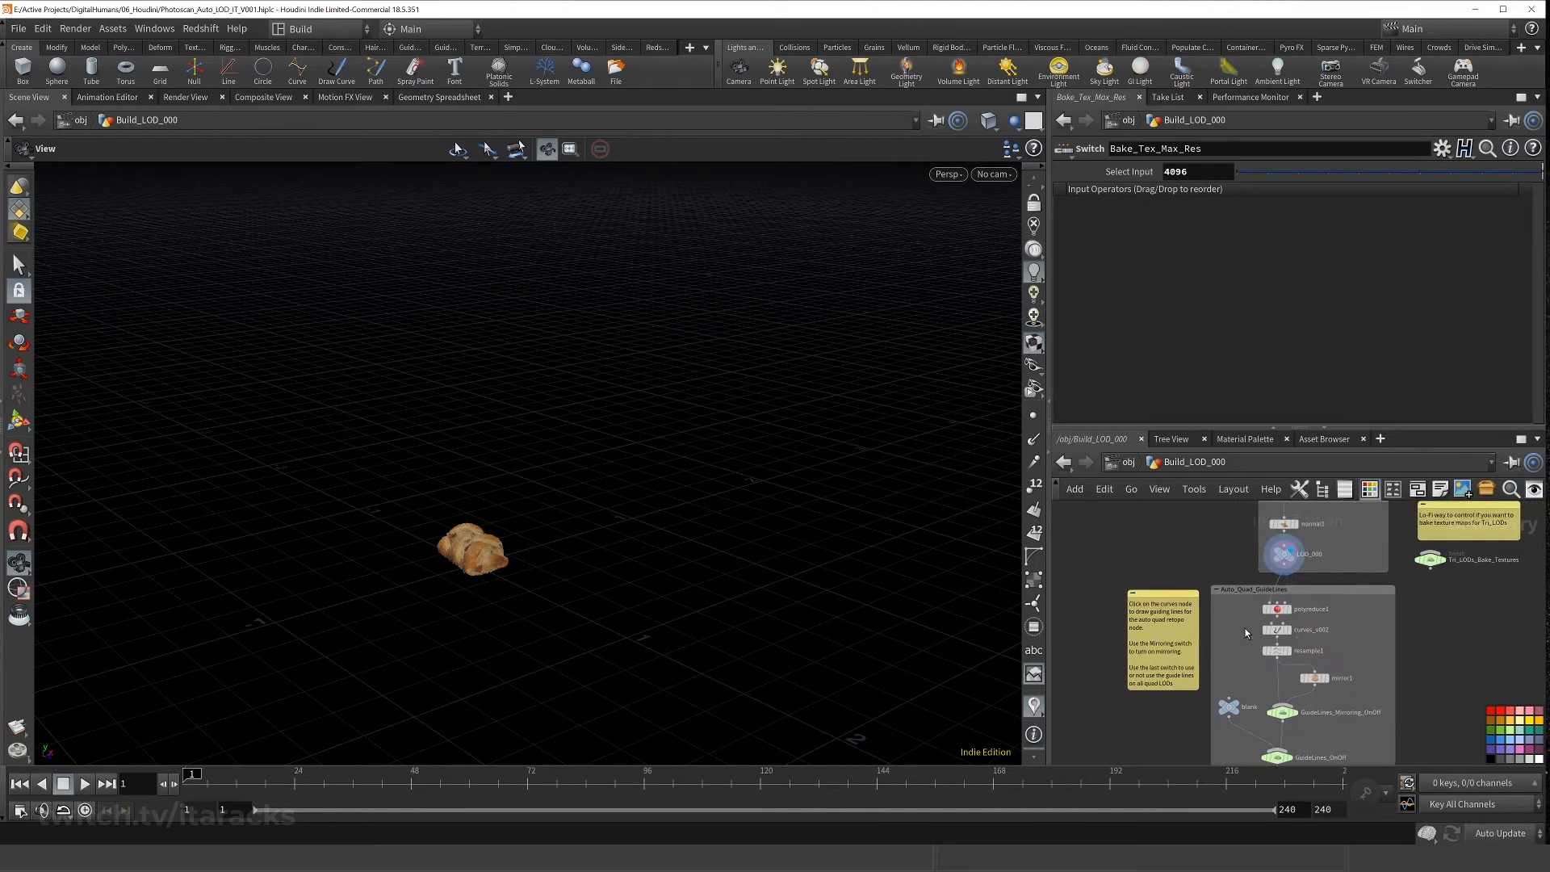
{"action": "mouse_move", "coordinate": [1305, 570]}
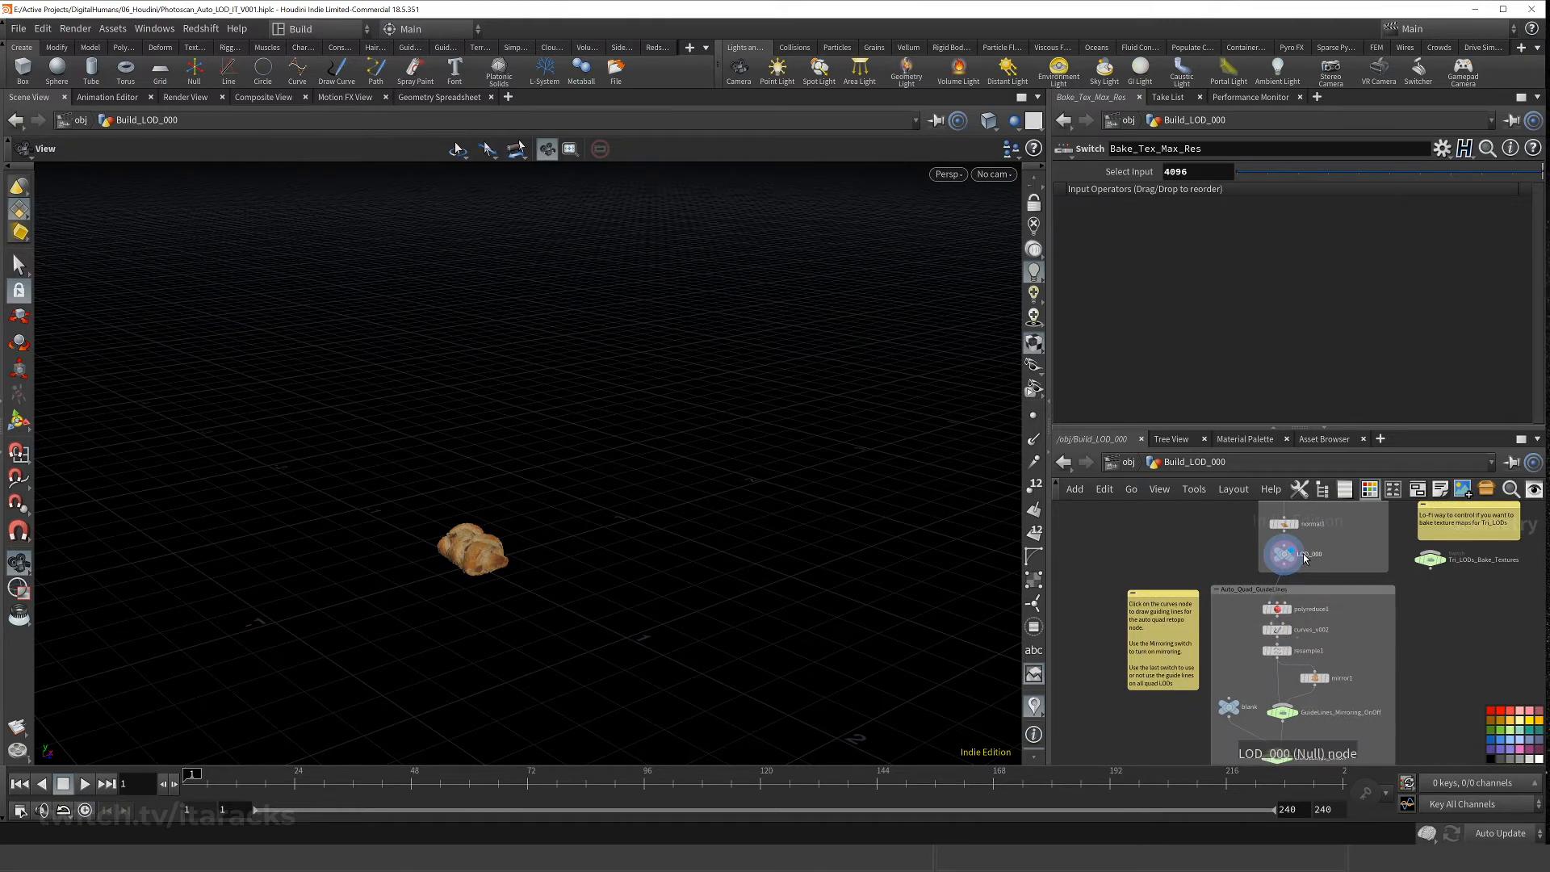
{"action": "mouse_move", "coordinate": [1292, 614]}
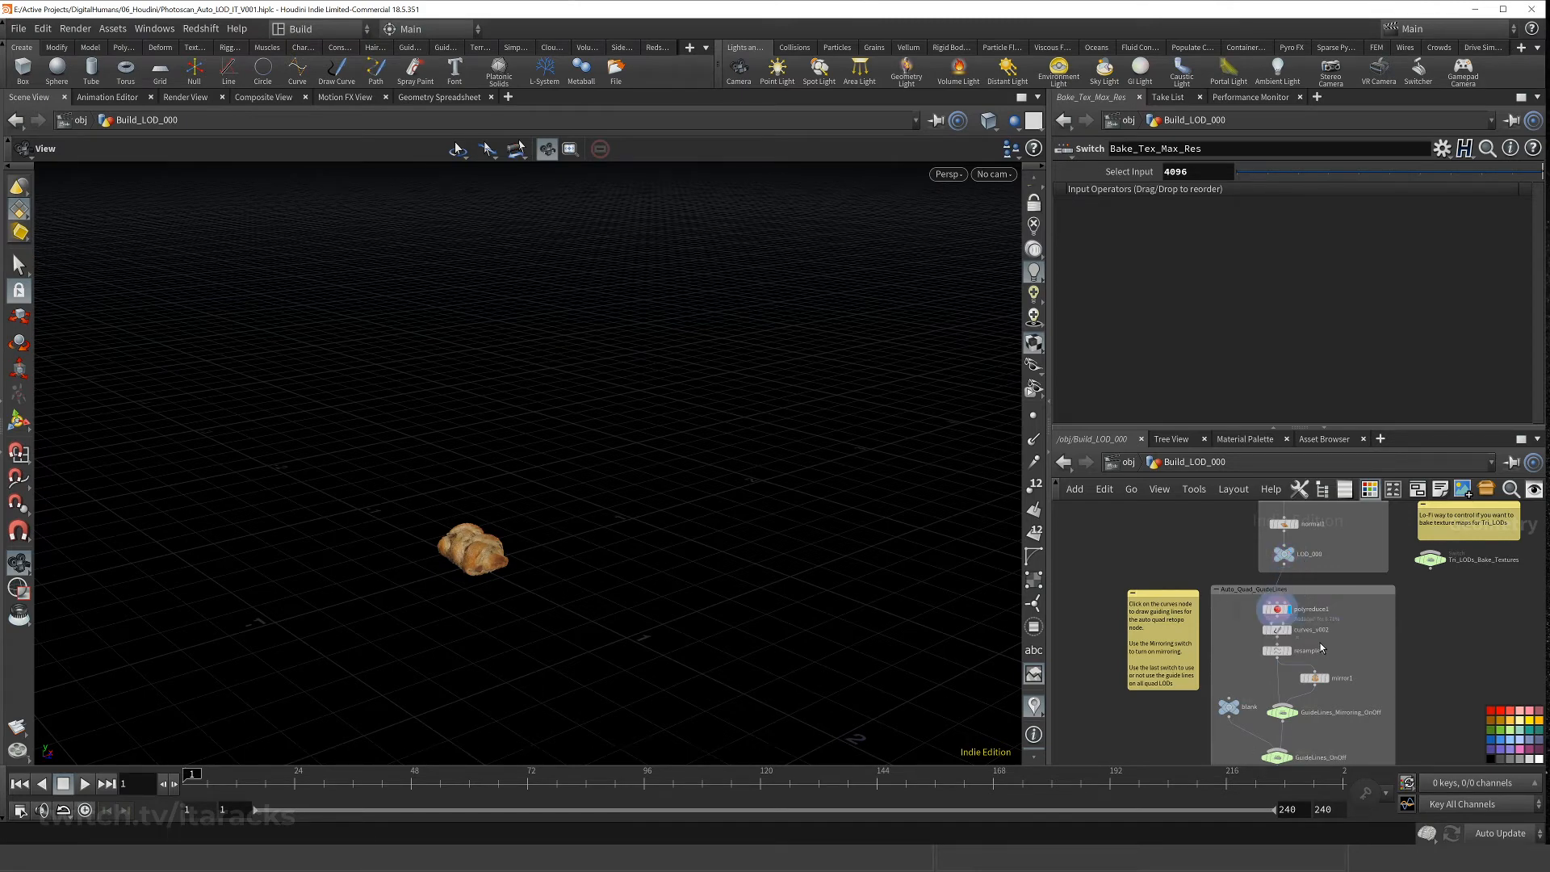
{"action": "middle_click", "coordinate": [1277, 610]}
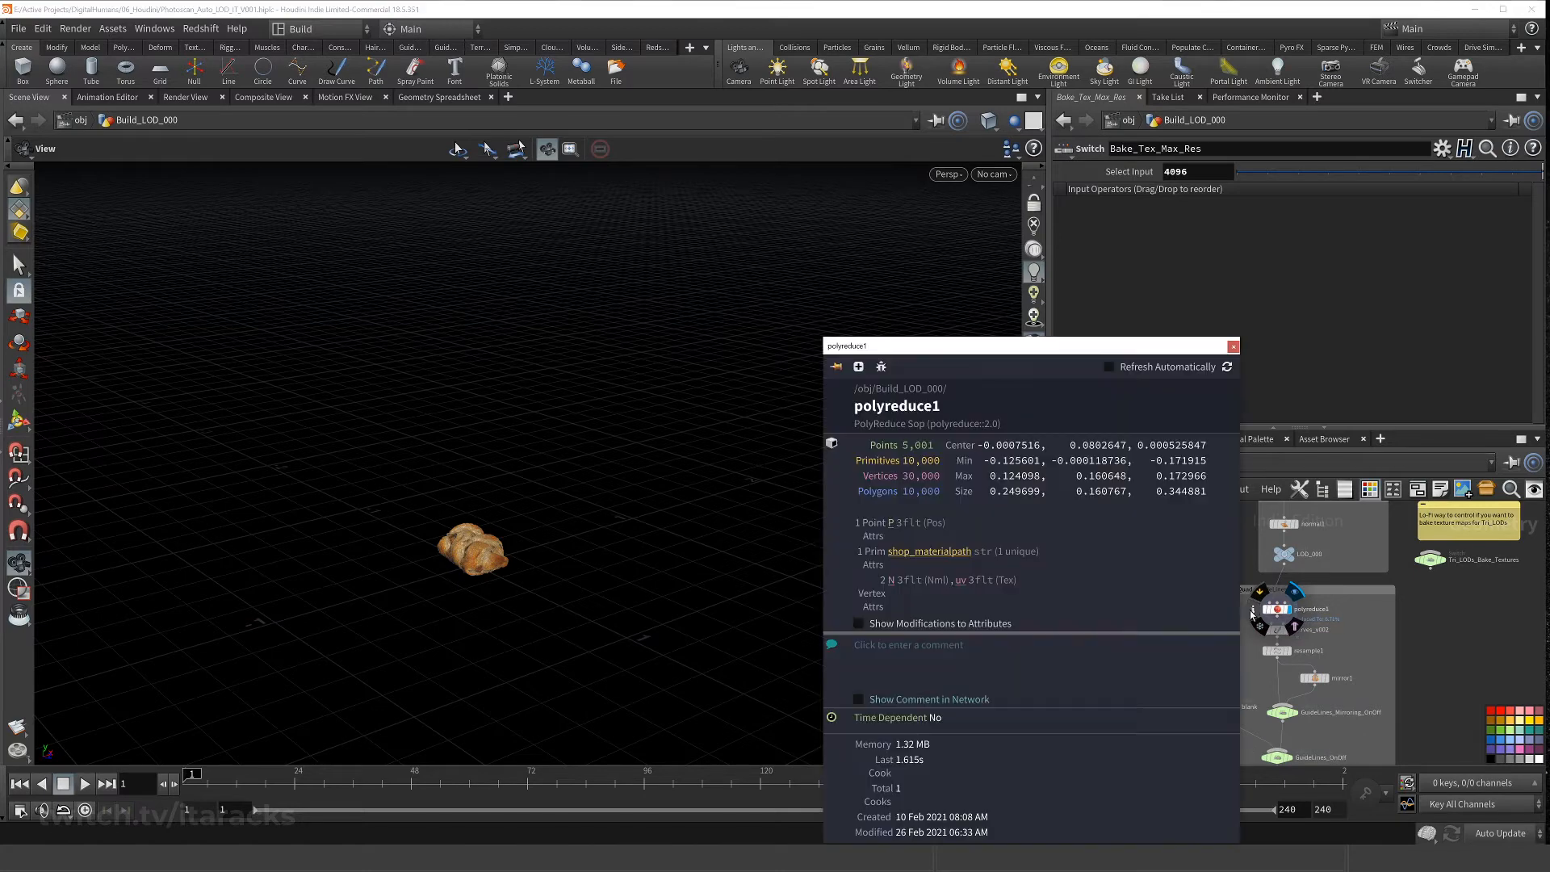
{"action": "left_click", "coordinate": [1233, 346]}
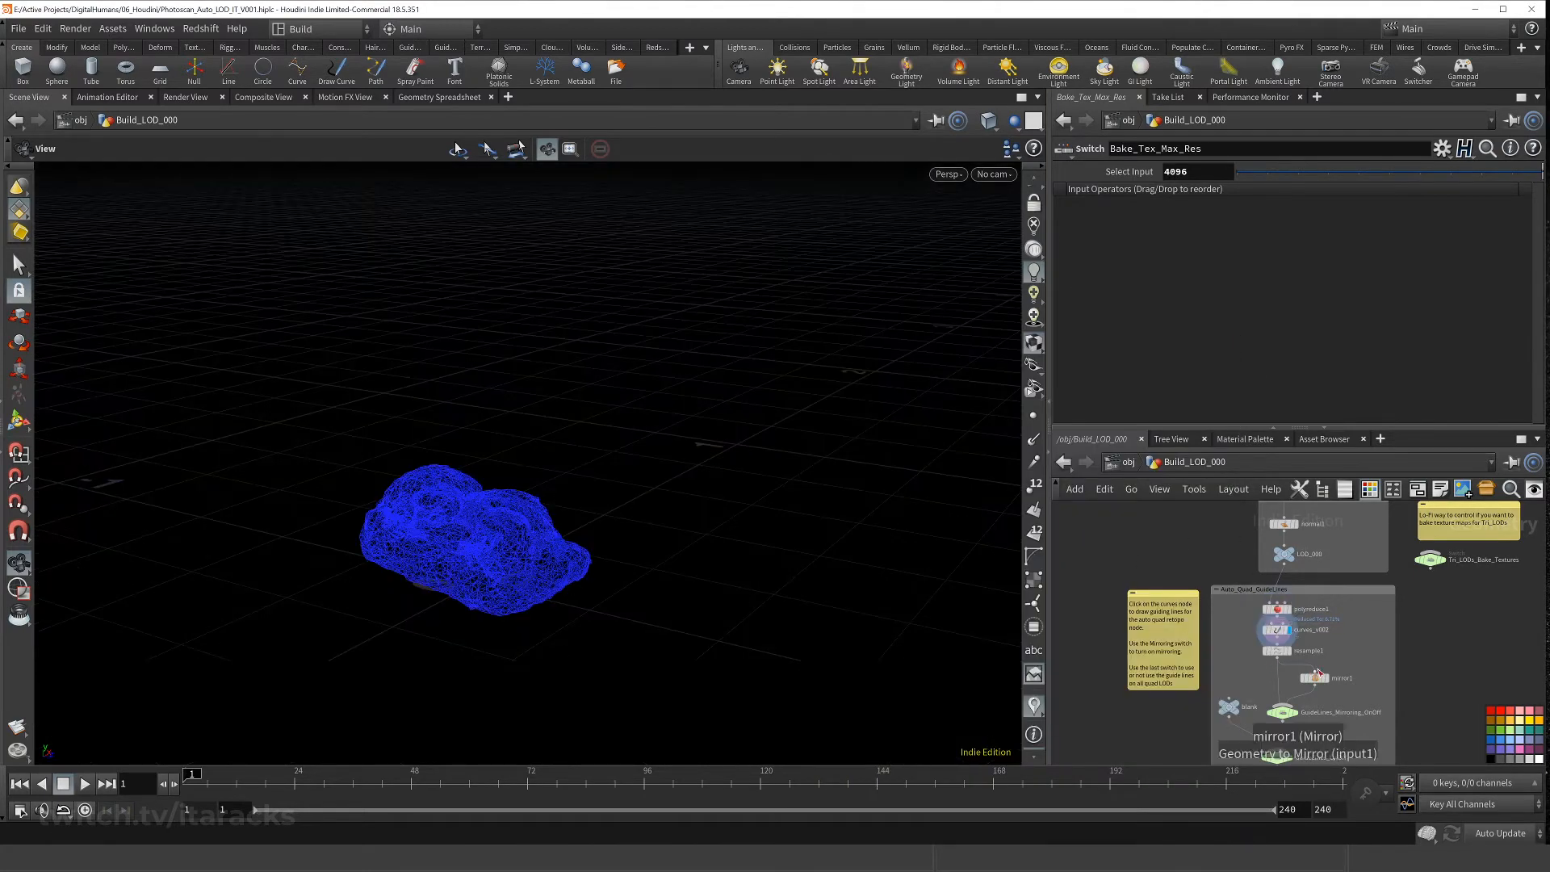
- Display and select the curves_v002 node, and draw a first guide stroke along the side of the strudel mesh
{"action": "left_click", "coordinate": [1277, 630]}
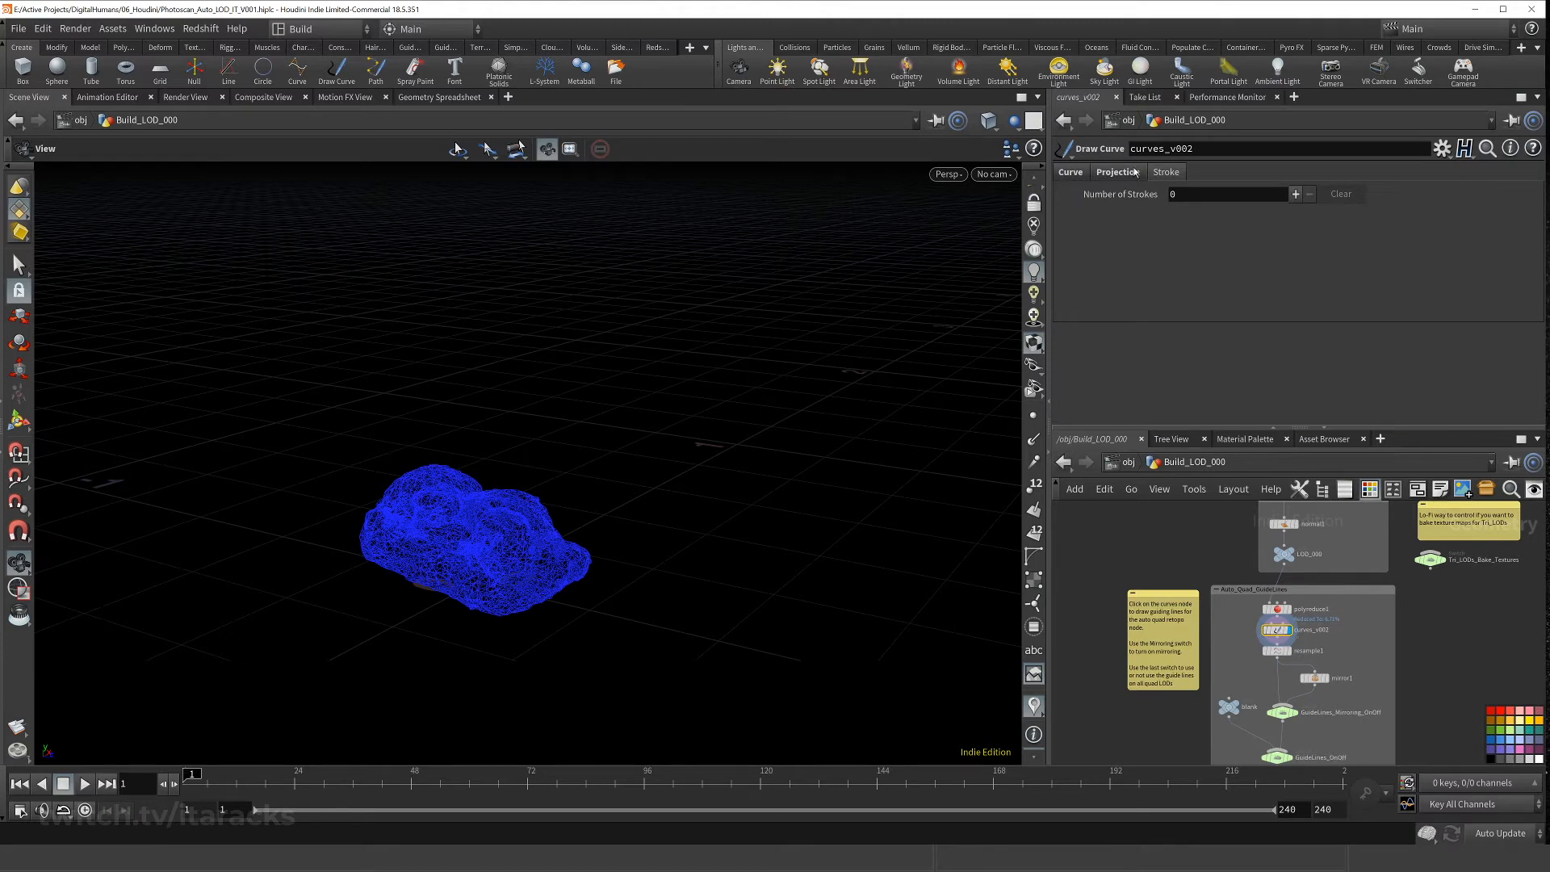
{"action": "left_click", "coordinate": [18, 423]}
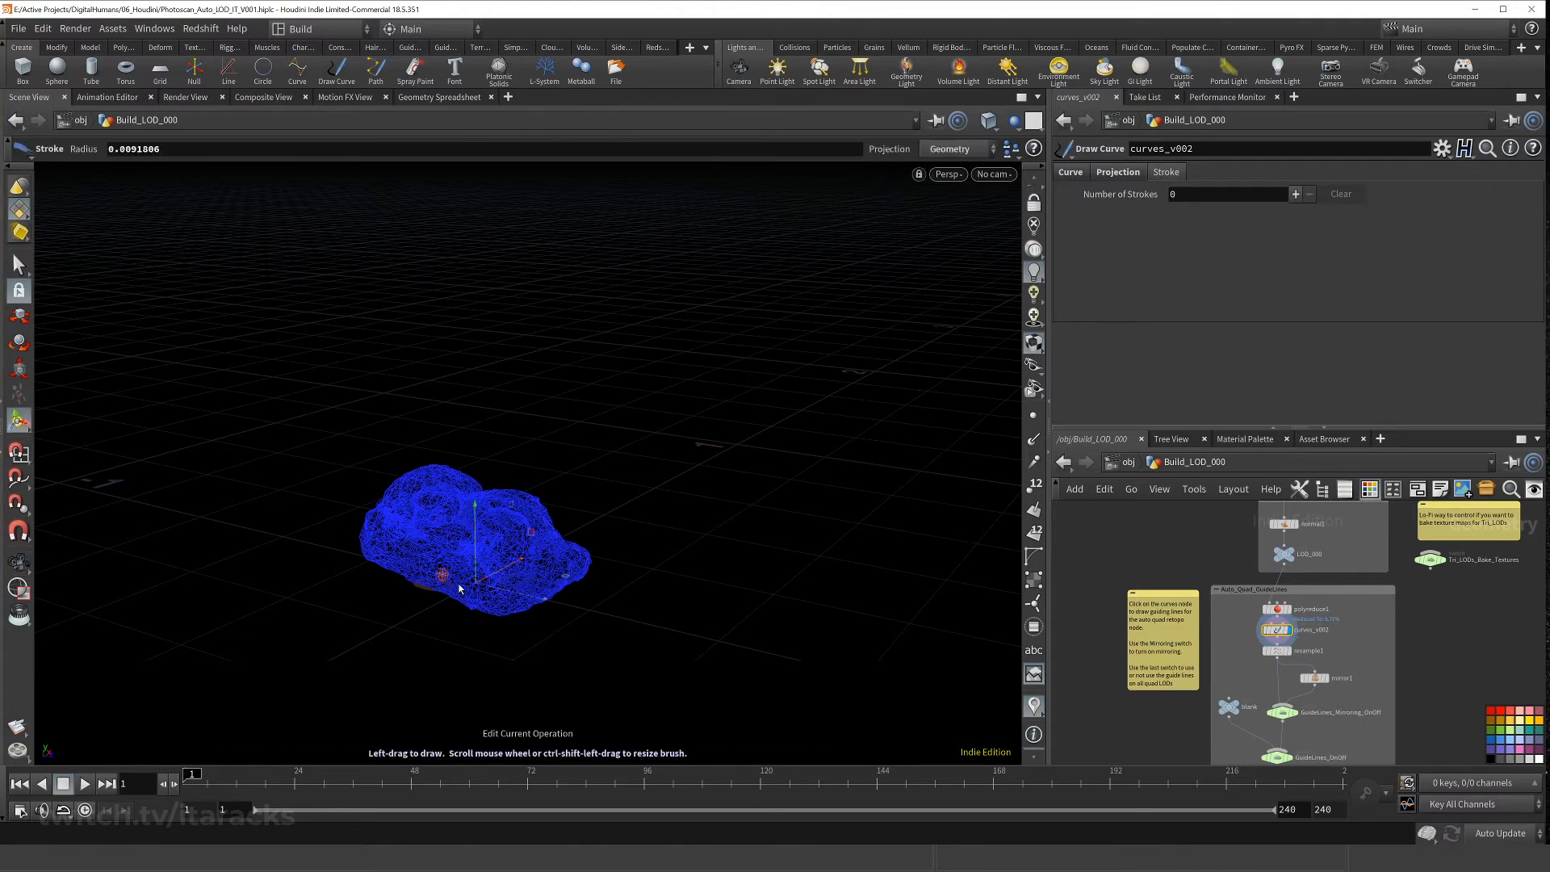
{"action": "mouse_move", "coordinate": [373, 527]}
{"action": "left_mouse_down"}
{"action": "mouse_move", "coordinate": [496, 578]}
{"action": "mouse_move", "coordinate": [588, 588]}
{"action": "left_mouse_up"}
{"action": "key", "text": "Escape"}
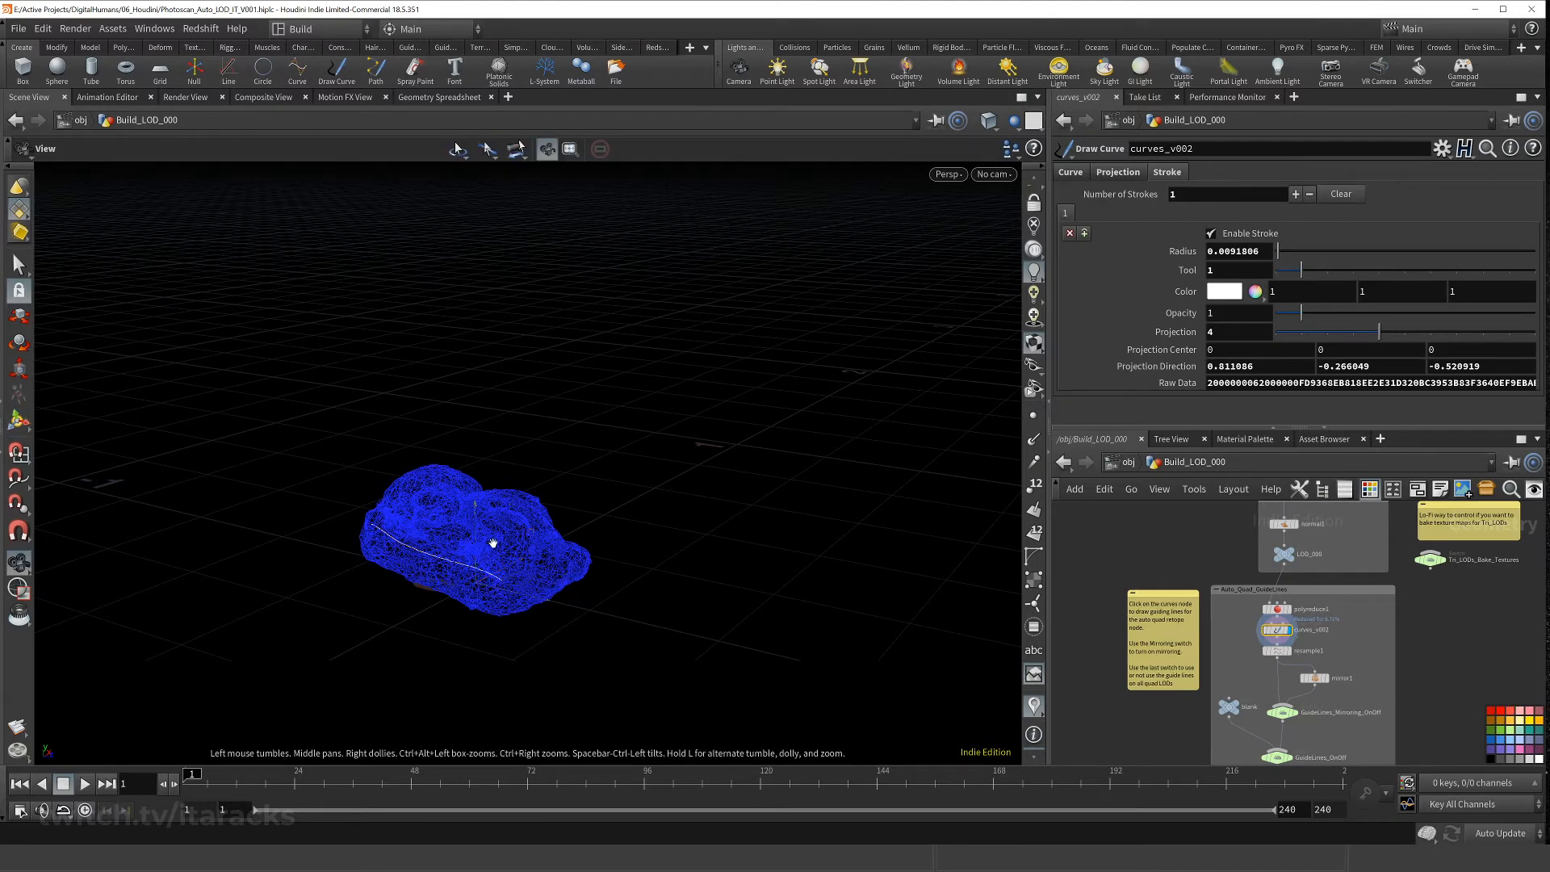
- Draw four more guide strokes over the top and sides of the strudel mesh, making five in total
{"action": "mouse_move", "coordinate": [495, 540]}
{"action": "left_mouse_down"}
{"action": "mouse_move", "coordinate": [377, 592]}
{"action": "mouse_move", "coordinate": [322, 644]}
{"action": "left_mouse_up"}
{"action": "key", "text": "Return"}
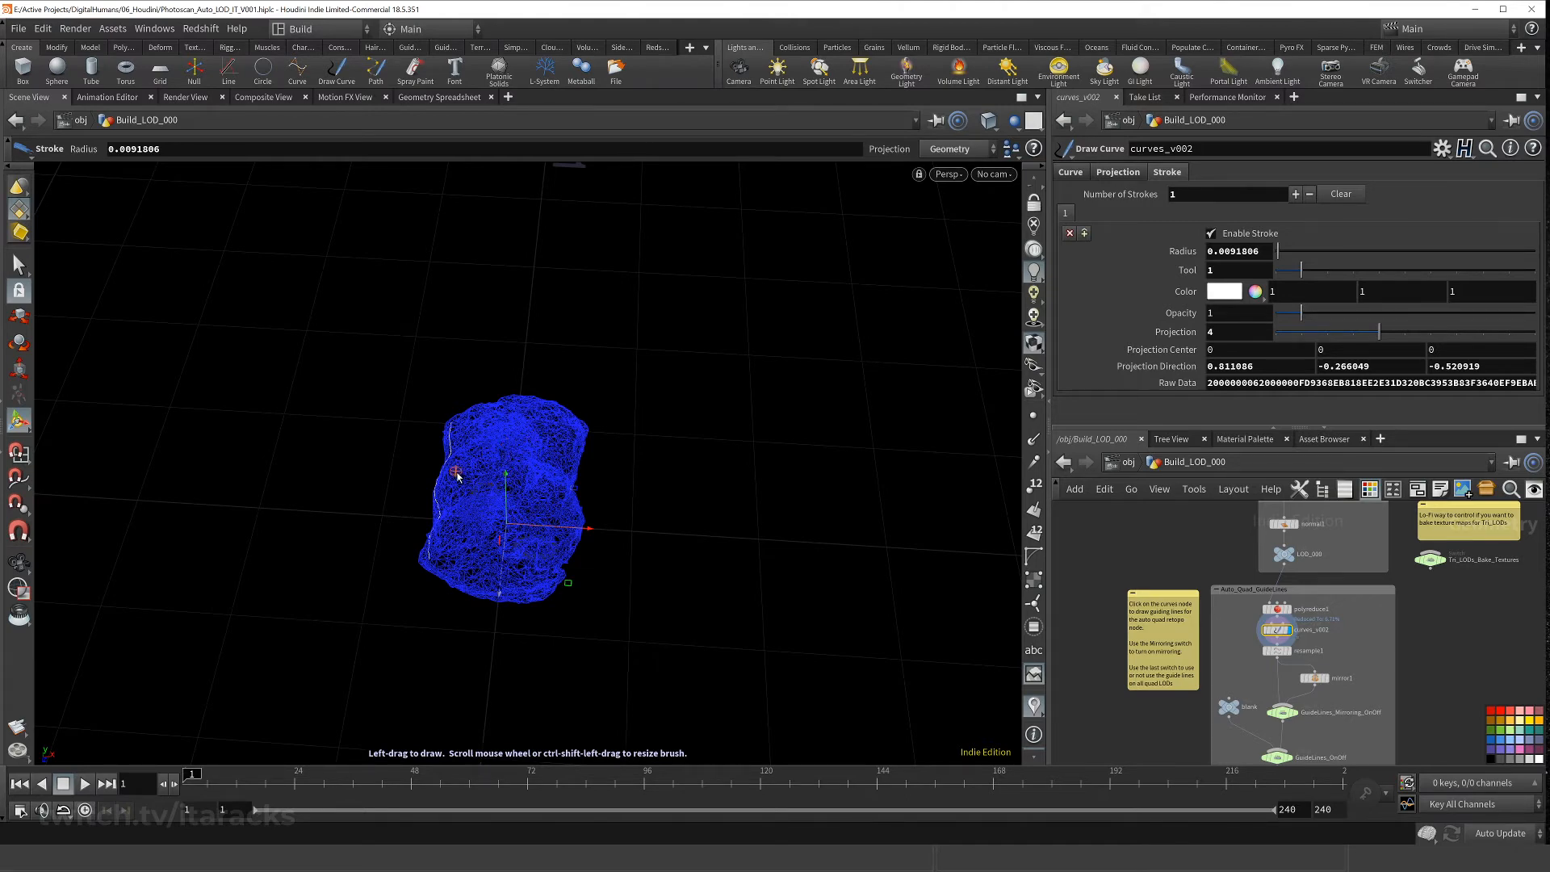
{"action": "mouse_move", "coordinate": [453, 471]}
{"action": "left_mouse_down"}
{"action": "mouse_move", "coordinate": [530, 485]}
{"action": "mouse_move", "coordinate": [461, 460]}
{"action": "mouse_move", "coordinate": [565, 511]}
{"action": "mouse_move", "coordinate": [491, 467]}
{"action": "left_mouse_up"}
{"action": "mouse_move", "coordinate": [634, 495]}
{"action": "left_mouse_down"}
{"action": "mouse_move", "coordinate": [606, 547]}
{"action": "mouse_move", "coordinate": [620, 526]}
{"action": "left_mouse_up"}
{"action": "mouse_move", "coordinate": [620, 527]}
{"action": "left_mouse_down", "text": "alt"}
{"action": "mouse_move", "coordinate": [744, 458]}
{"action": "mouse_move", "coordinate": [878, 468]}
{"action": "mouse_move", "coordinate": [934, 560]}
{"action": "mouse_move", "coordinate": [682, 588]}
{"action": "mouse_move", "coordinate": [710, 581]}
{"action": "left_mouse_up", "text": "alt"}
- Set Select Input to 1 on the GuideLines_Mirroring_OnOff switch and inspect the mirrored guide lines from the front
{"action": "middle_click_drag", "start_coordinate": [1383, 656], "coordinate": [1309, 561]}
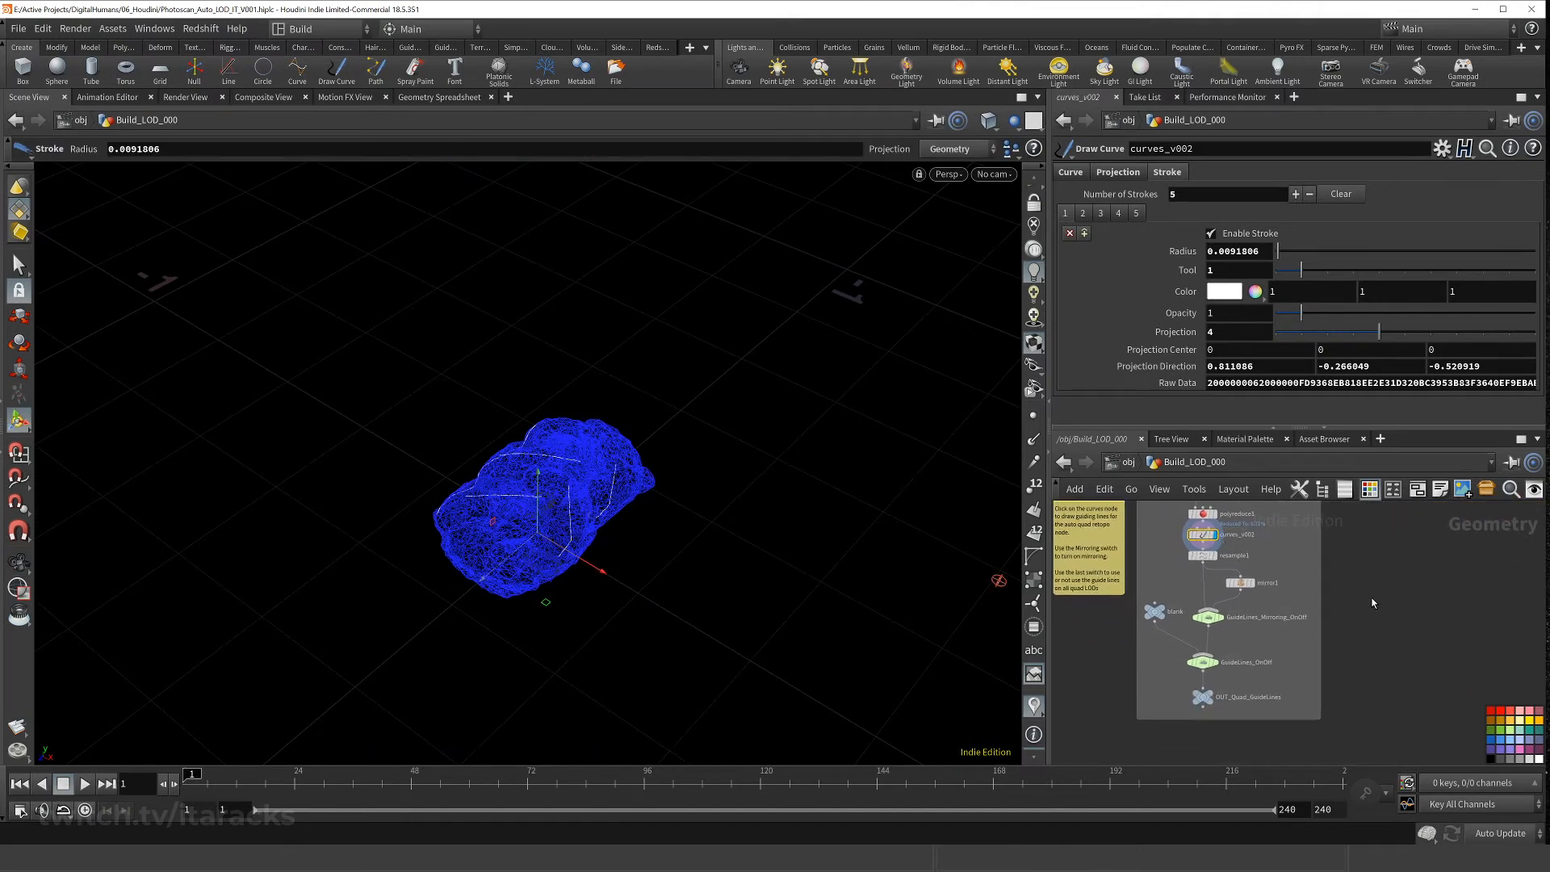
{"action": "mouse_move", "coordinate": [1192, 556]}
{"action": "left_click", "coordinate": [1209, 617]}
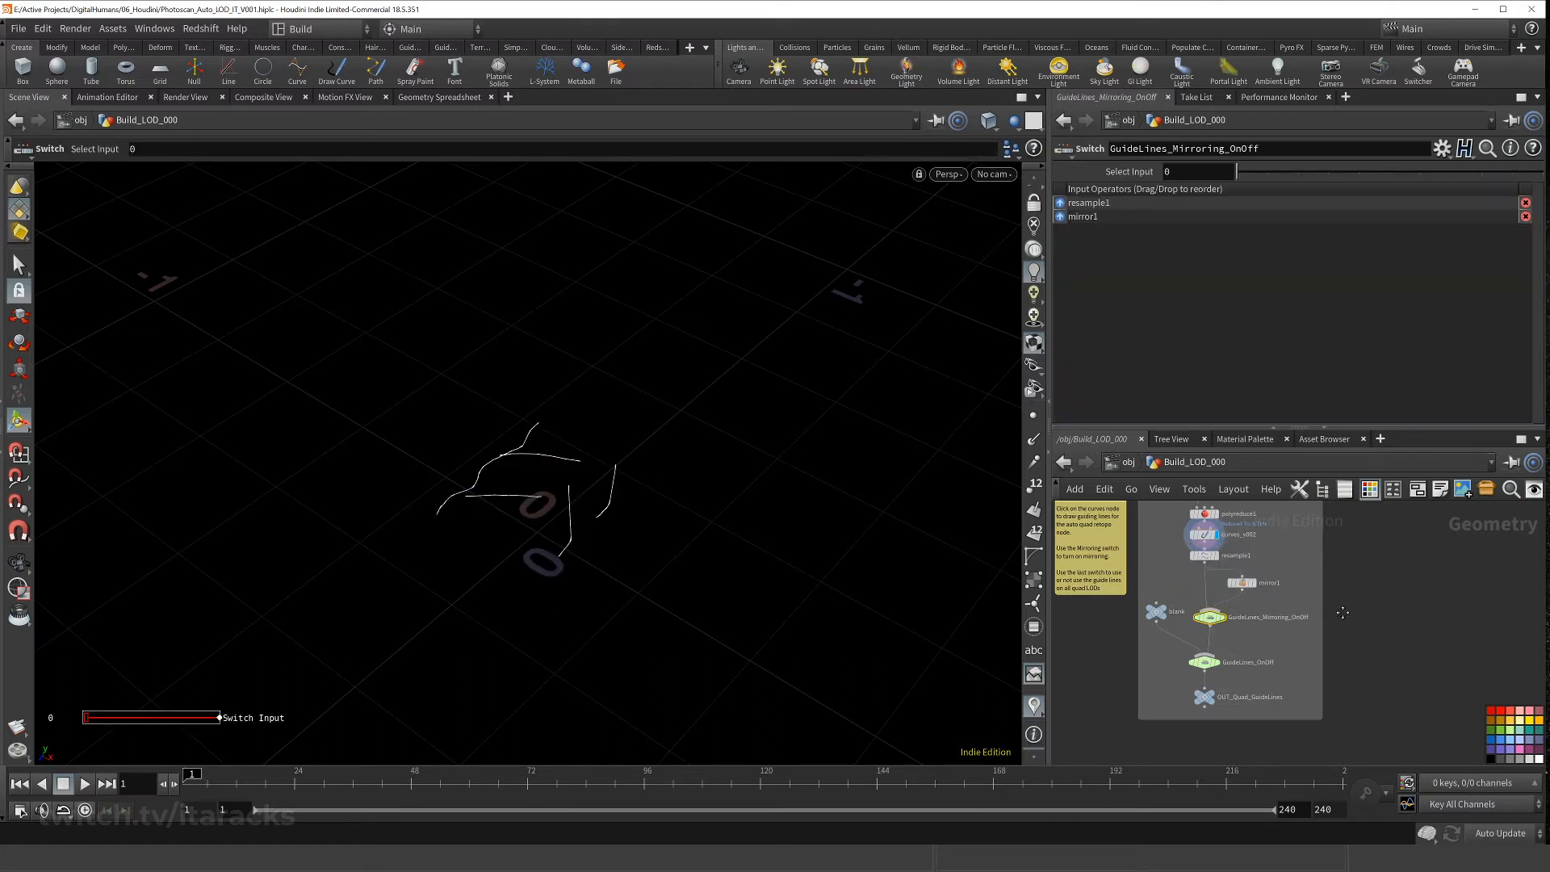
{"action": "middle_click_drag", "start_coordinate": [1279, 619], "coordinate": [1326, 637]}
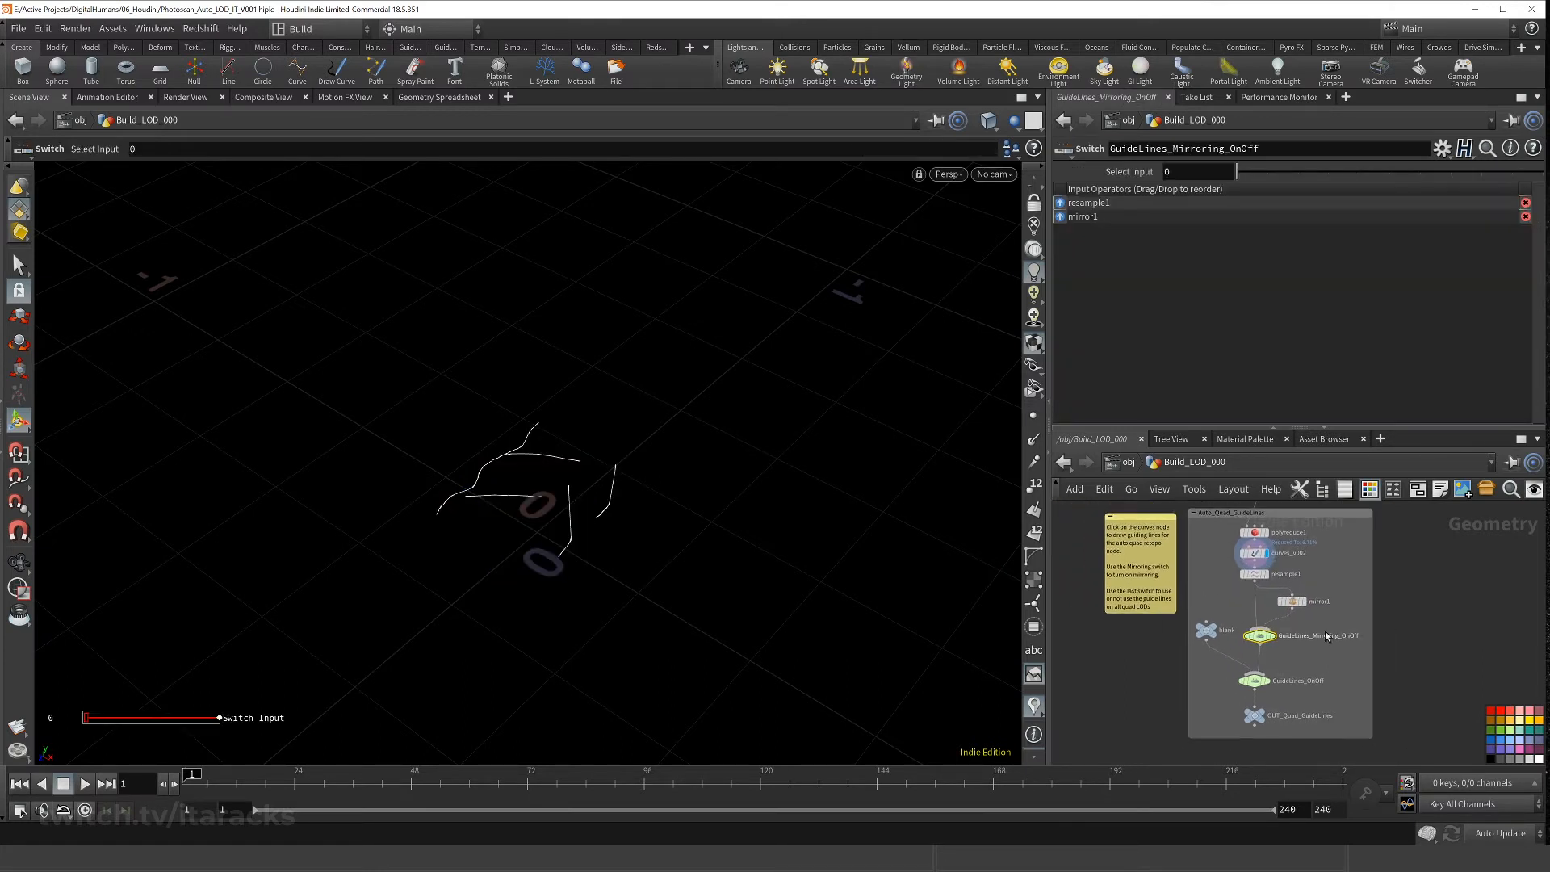
{"action": "left_click", "coordinate": [1268, 174]}
{"action": "mouse_move", "coordinate": [656, 541]}
{"action": "left_mouse_down", "text": "alt"}
{"action": "mouse_move", "coordinate": [603, 525]}
{"action": "mouse_move", "coordinate": [675, 457]}
{"action": "mouse_move", "coordinate": [685, 409]}
{"action": "mouse_move", "coordinate": [710, 543]}
{"action": "mouse_move", "coordinate": [659, 554]}
{"action": "left_mouse_up", "text": "alt"}
{"action": "left_click_drag", "start_coordinate": [520, 519], "coordinate": [686, 452]}
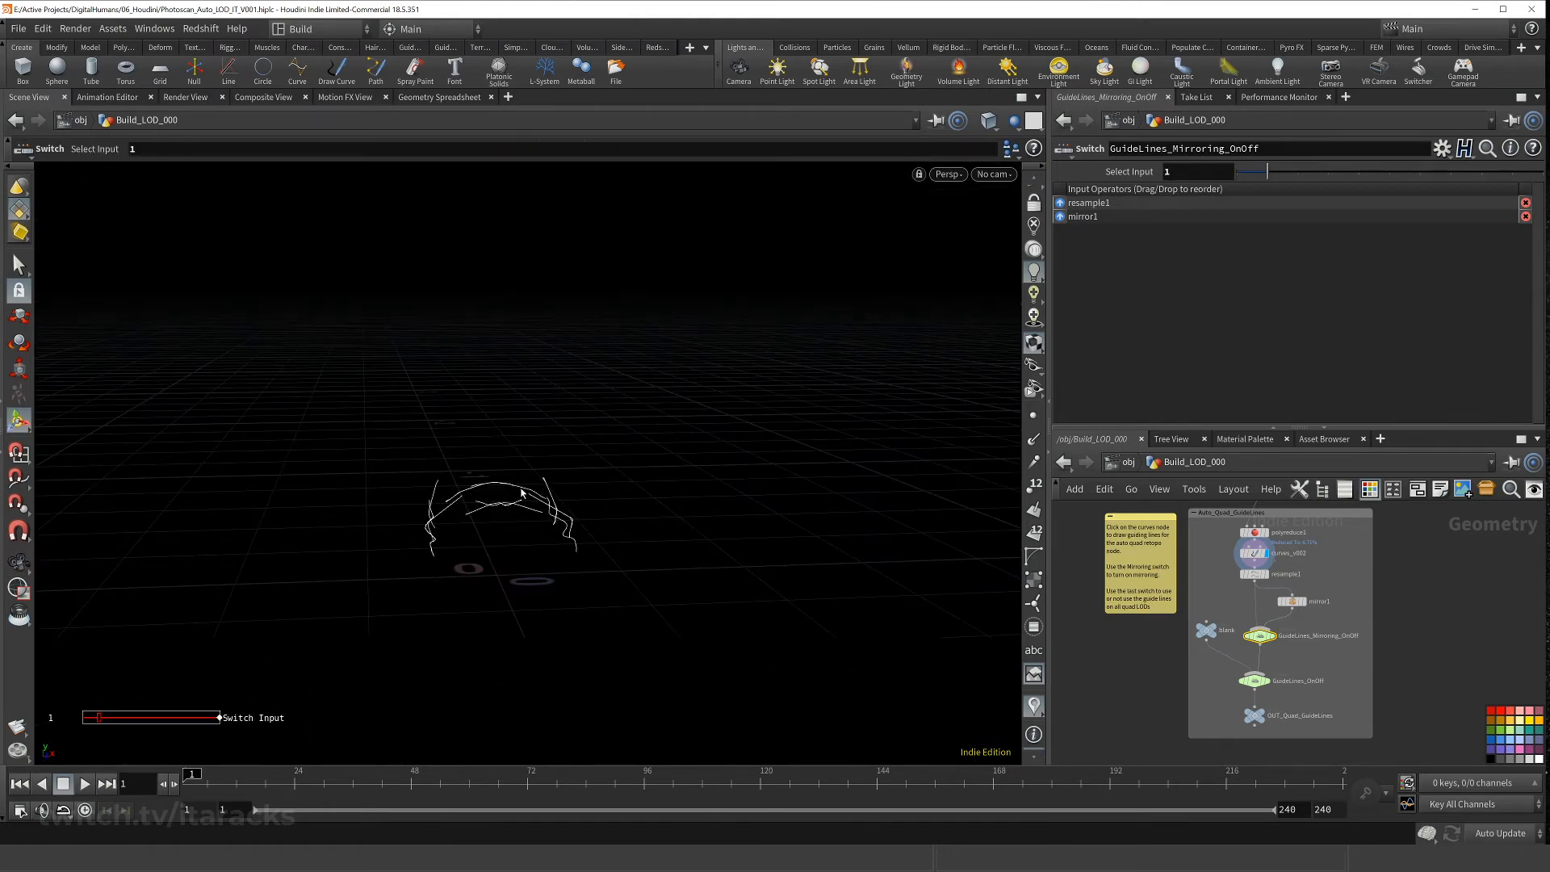
- Look at the mirror1 node's settings and set Select Input to 0 on the GuideLines_Mirroring_OnOff switch
{"action": "key", "text": "Escape"}
{"action": "left_click_drag", "start_coordinate": [536, 515], "coordinate": [573, 454]}
{"action": "key", "text": "Return"}
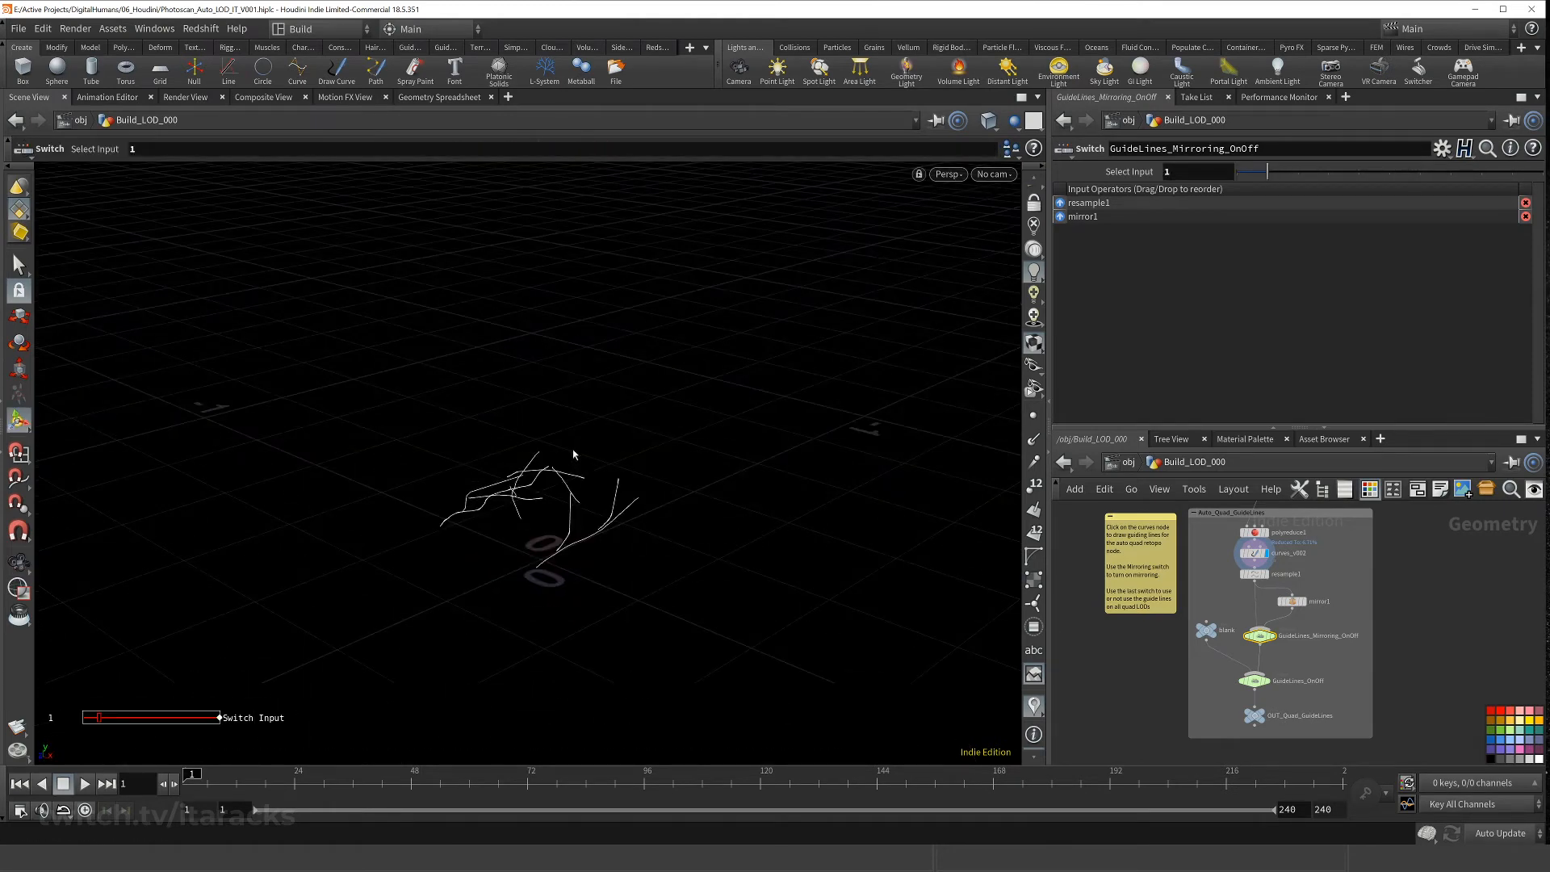
{"action": "left_click", "coordinate": [1297, 604]}
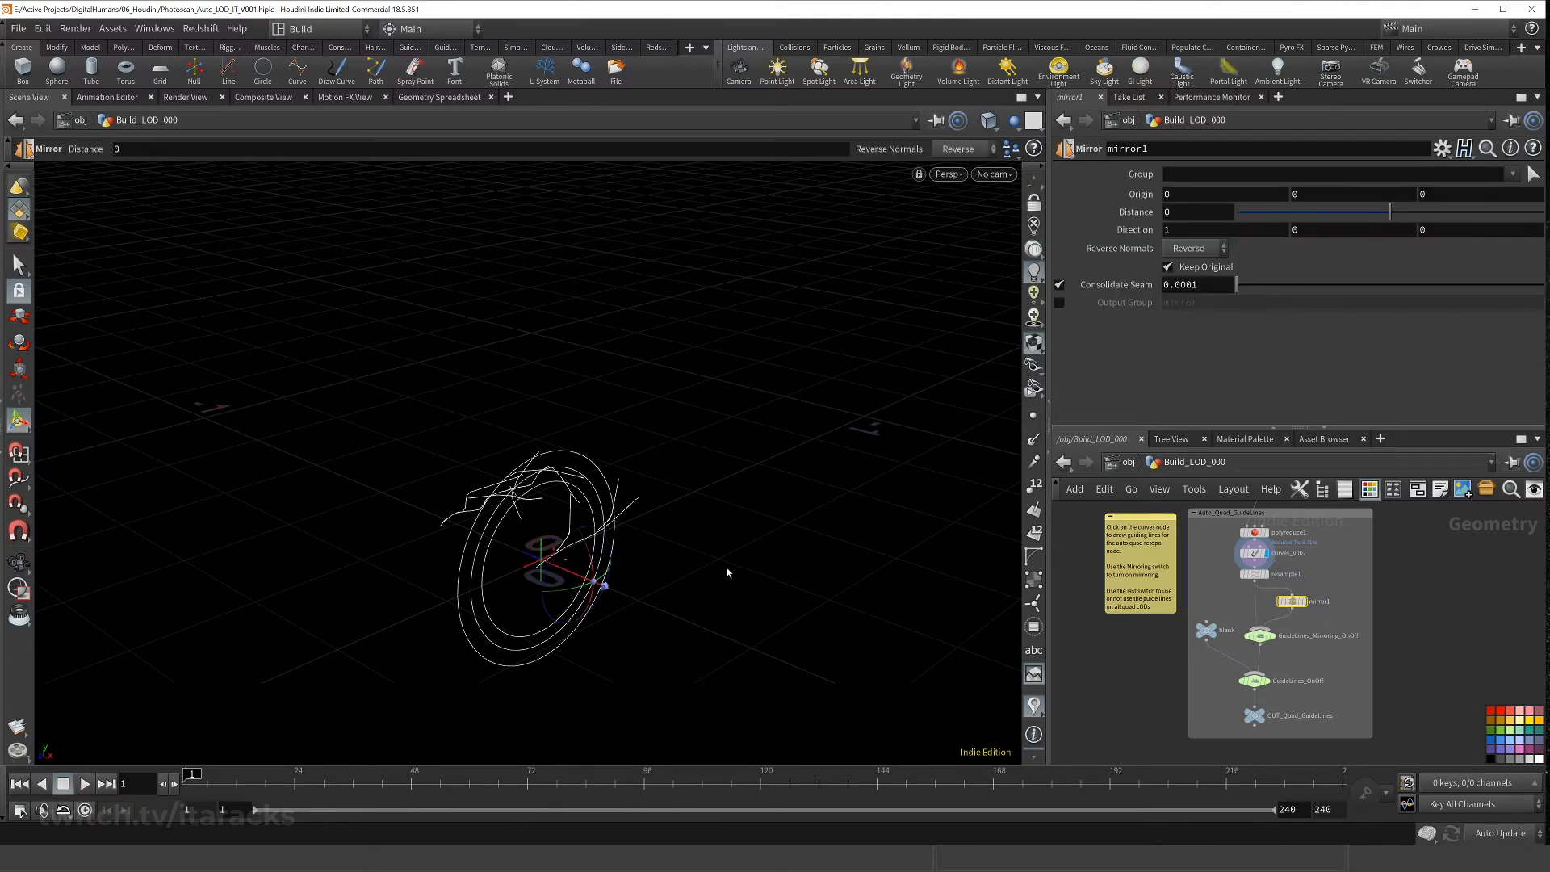
{"action": "left_click", "coordinate": [1259, 635]}
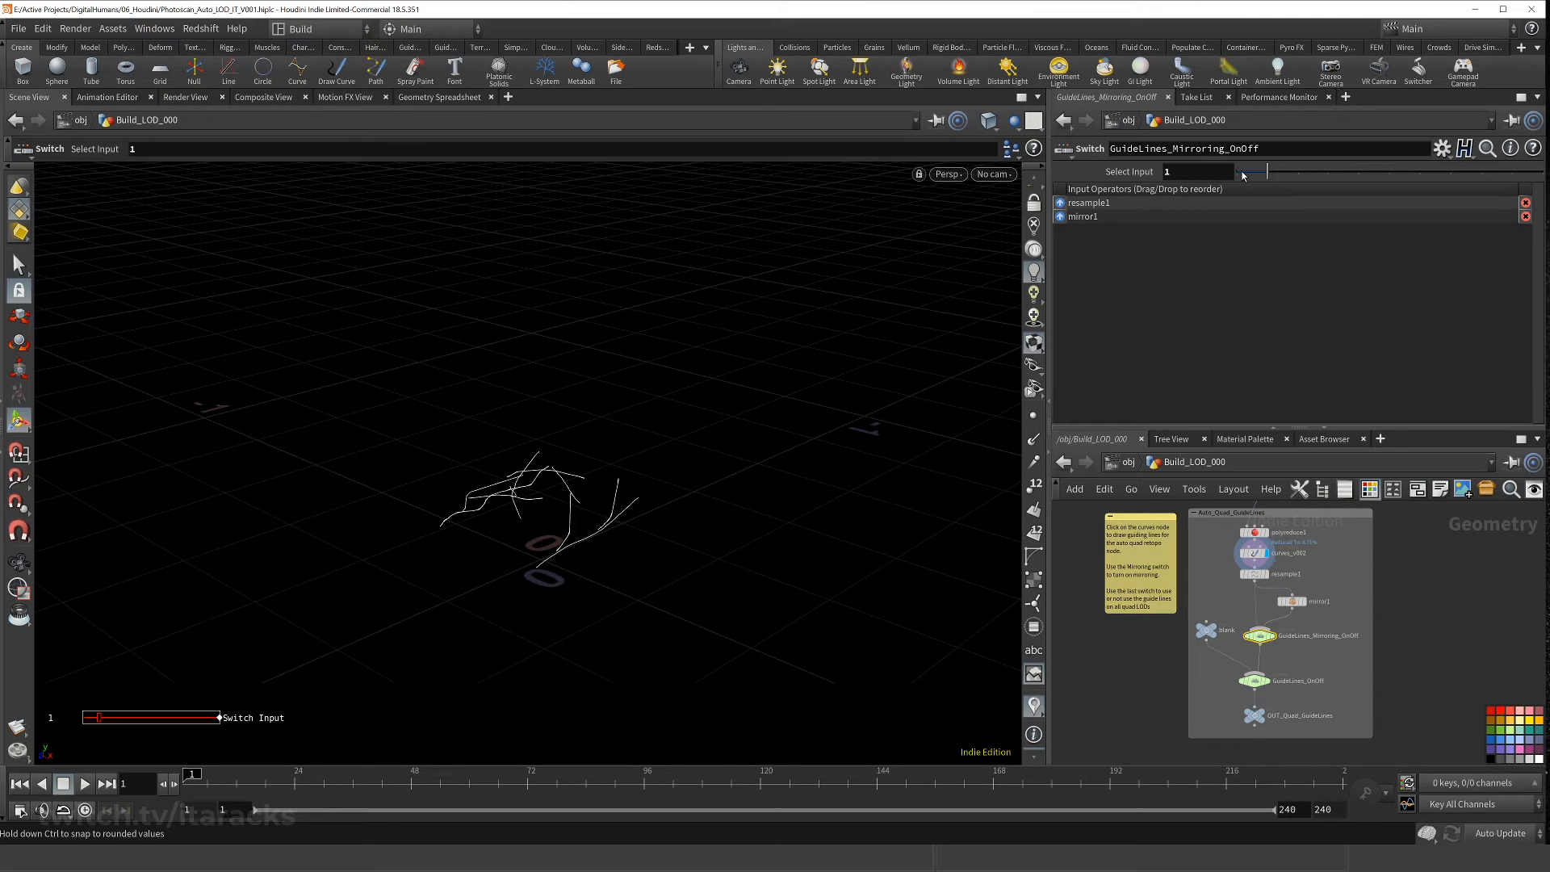
{"action": "left_click_drag", "start_coordinate": [1242, 174], "coordinate": [1235, 173]}
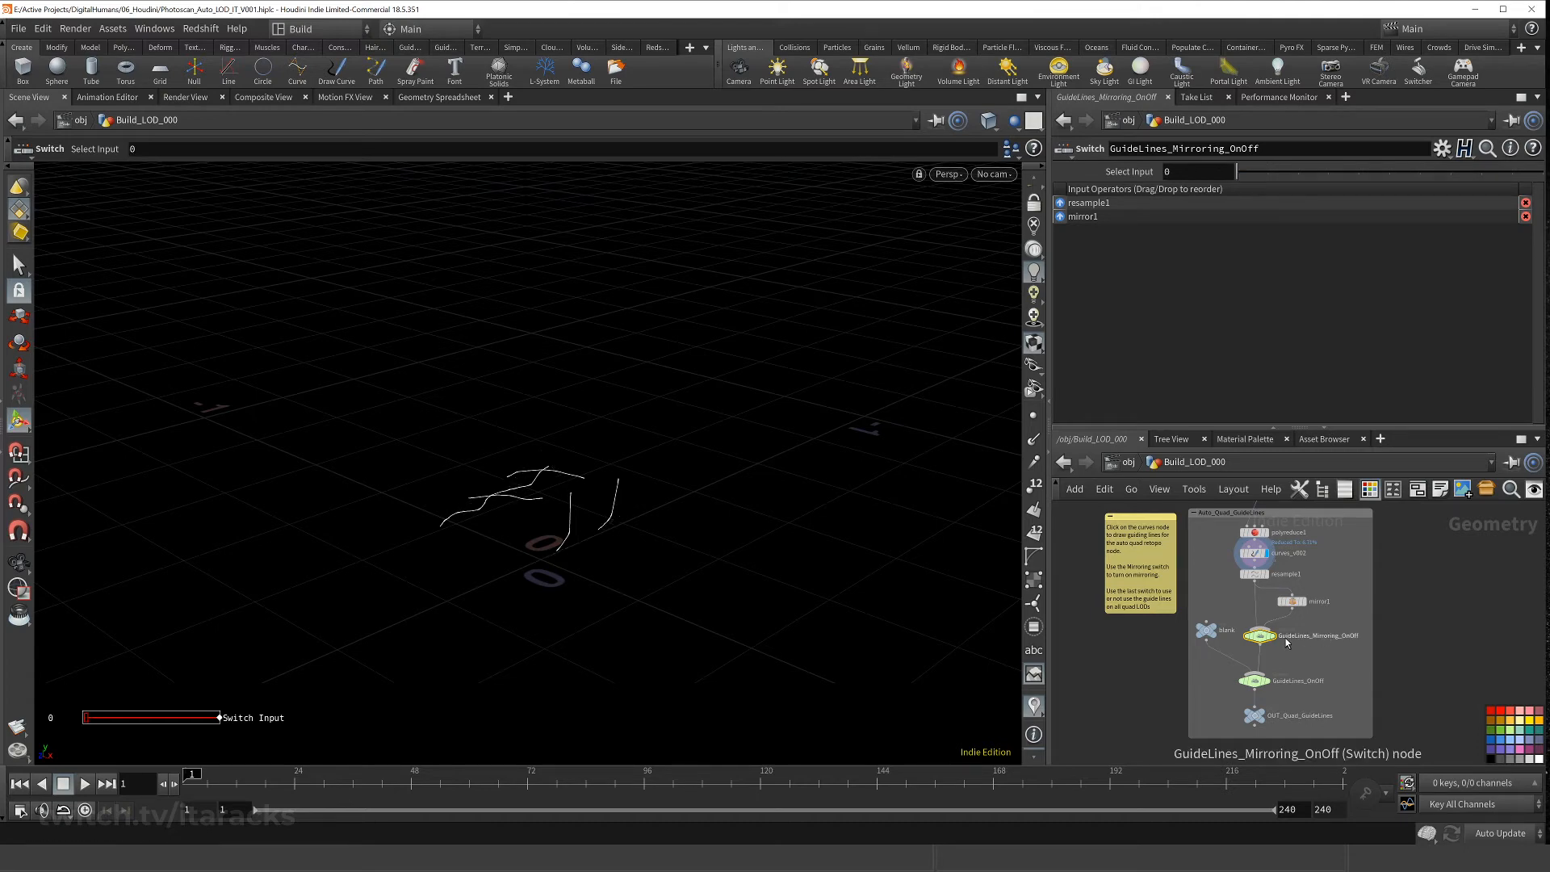
- Try Select Input 1 on the GuideLines_OnOff switch, undo it, and select the blank null
{"action": "mouse_move", "coordinate": [1256, 685]}
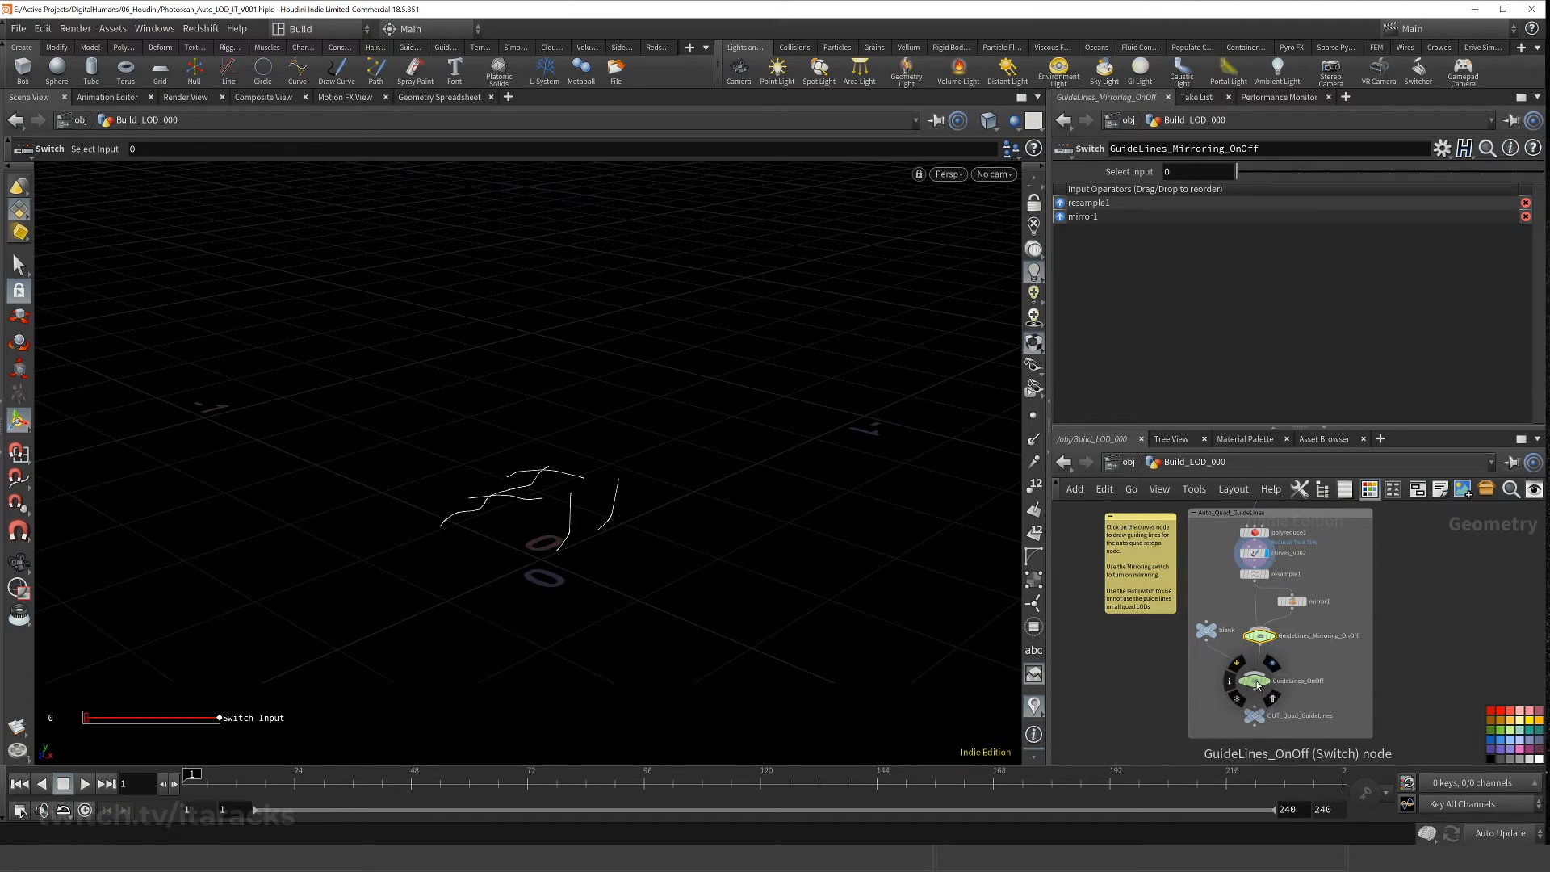
{"action": "left_click", "coordinate": [1256, 683]}
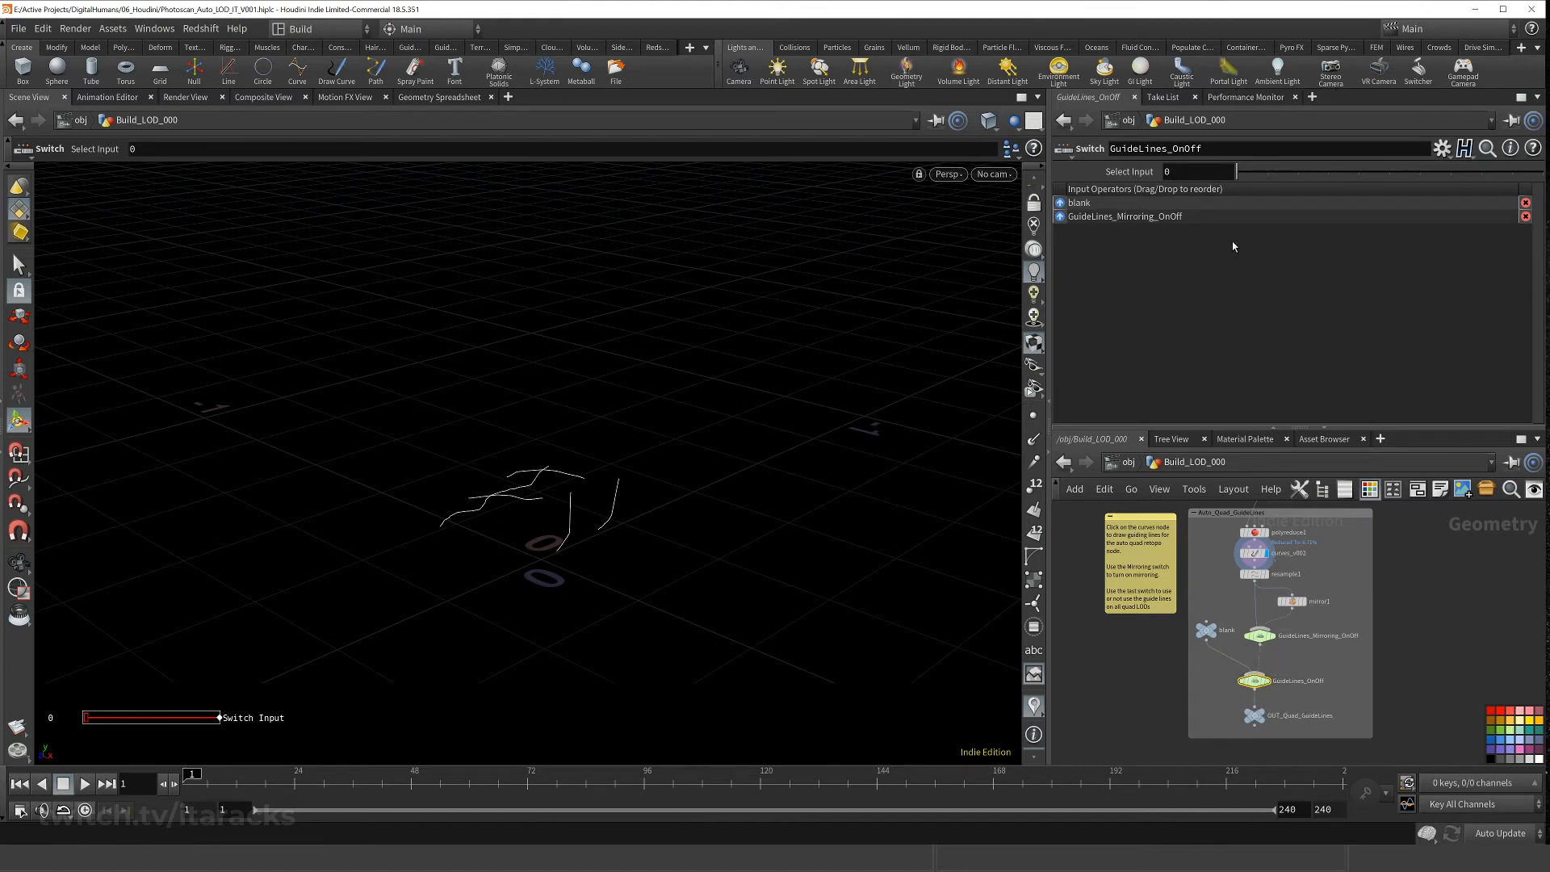
{"action": "left_click", "coordinate": [1176, 170]}
{"action": "type", "text": "1"}
{"action": "key", "text": "Return"}
{"action": "key", "text": "ctrl+z"}
{"action": "left_click", "coordinate": [1206, 631]}
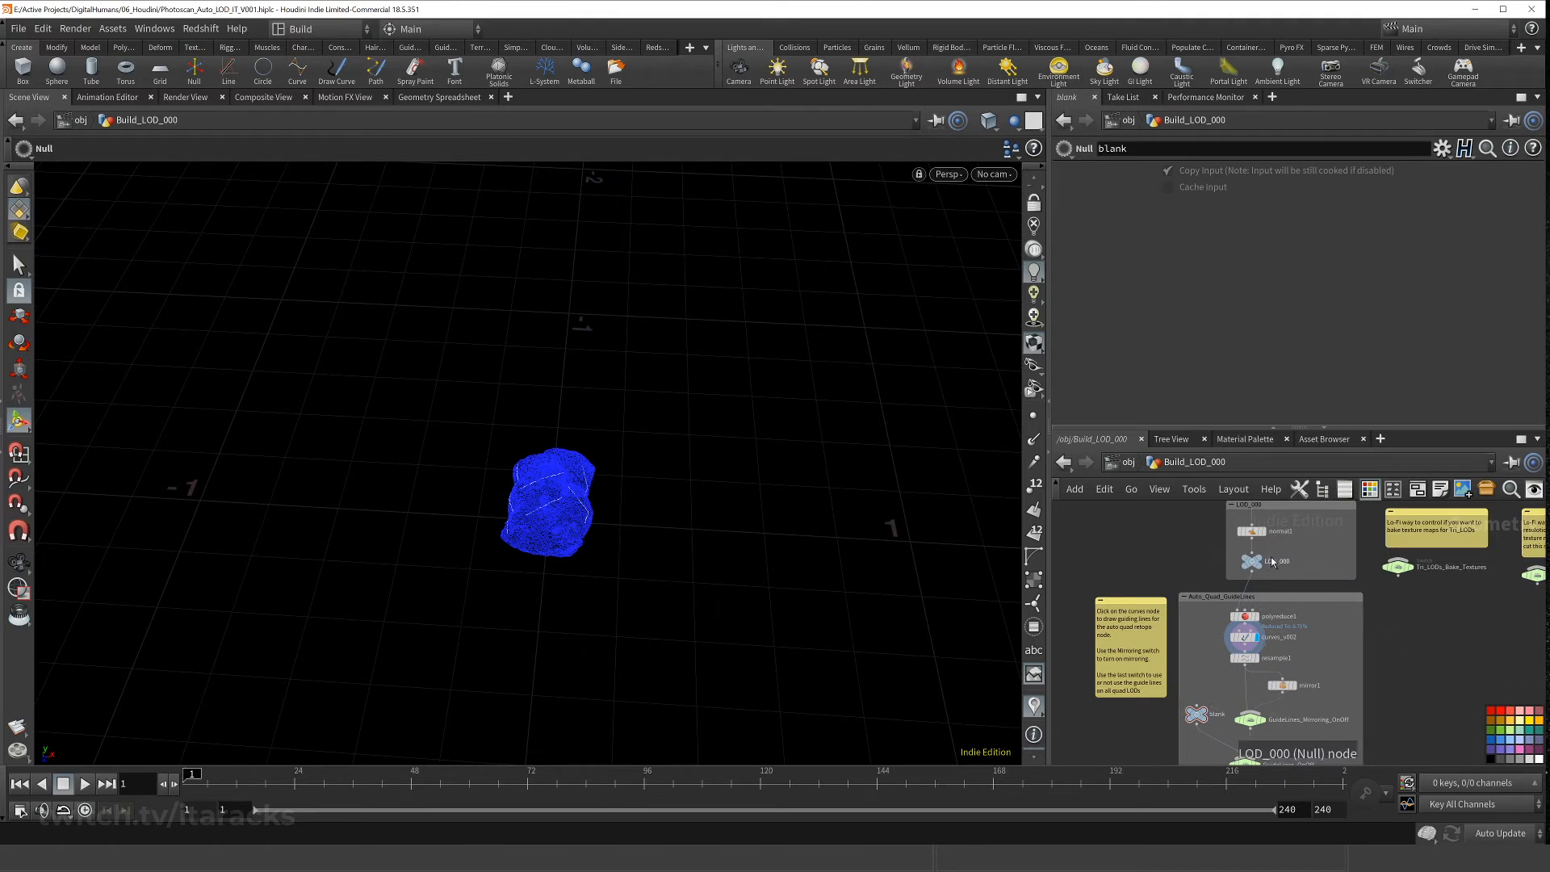
- Clear all guide strokes from the curves_v002 node and examine the textured strudel at LOD_000 from several sides
{"action": "left_click", "coordinate": [1245, 637]}
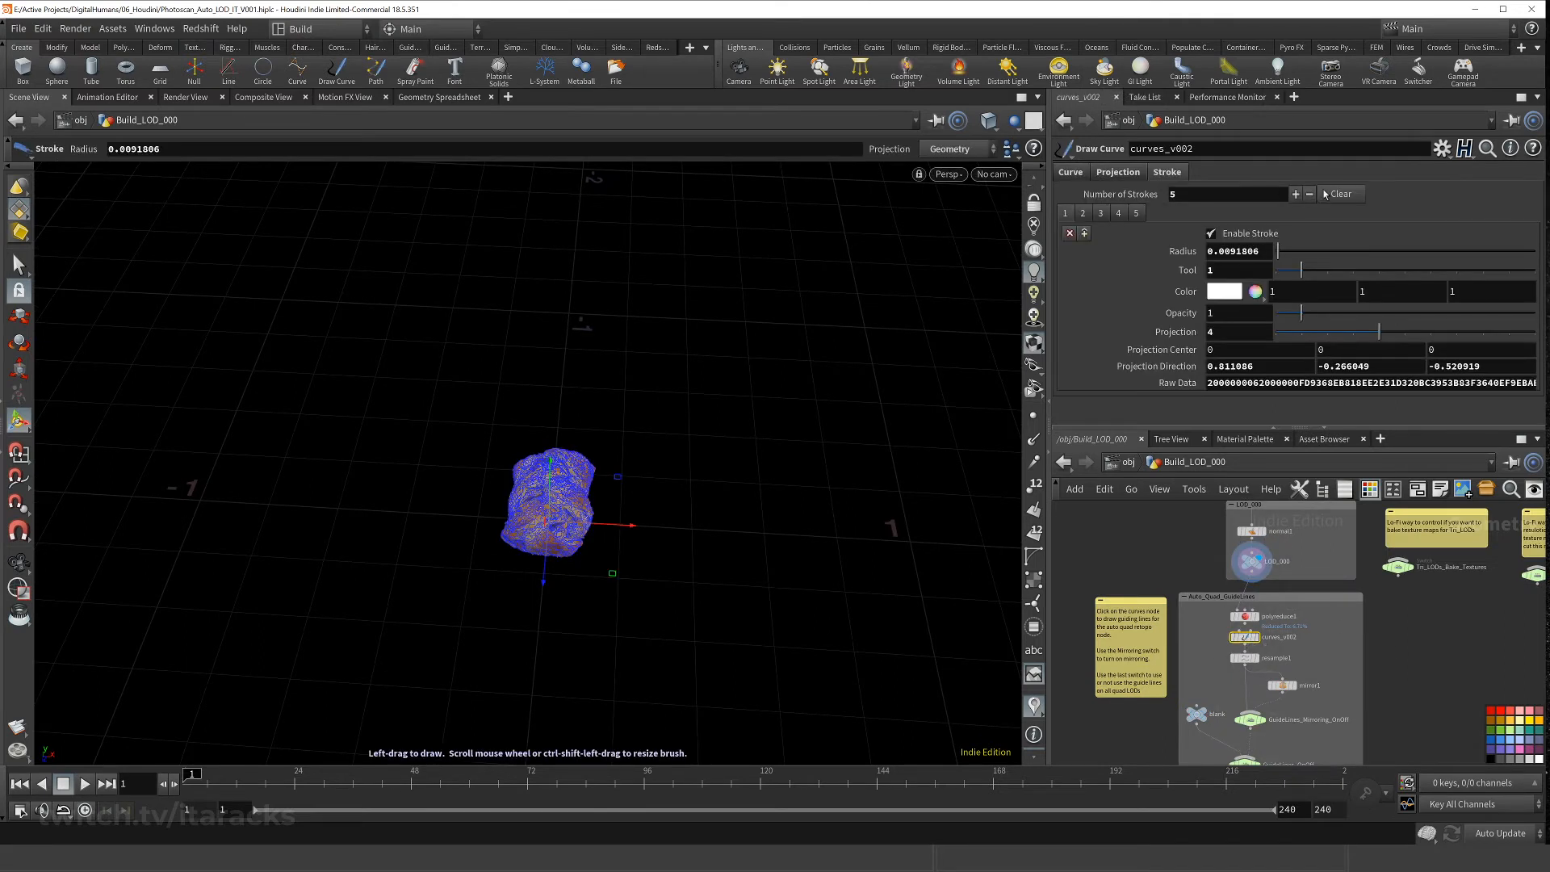
{"action": "left_click", "coordinate": [1252, 562]}
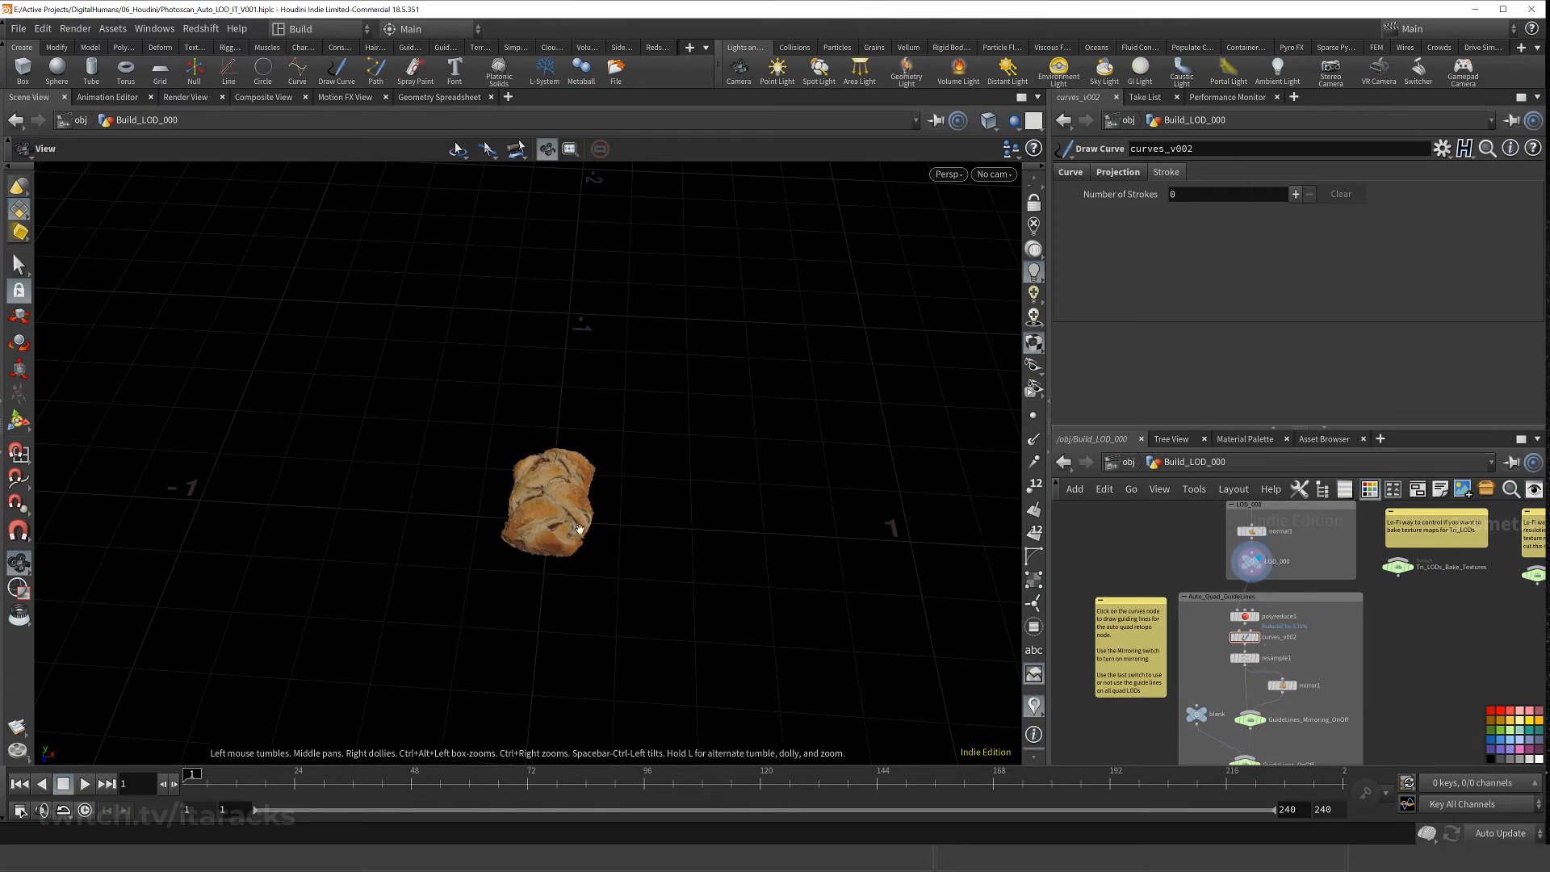
{"action": "right_click_drag", "start_coordinate": [578, 528], "coordinate": [667, 502]}
{"action": "left_click_drag", "start_coordinate": [668, 501], "coordinate": [775, 484]}
{"action": "scroll", "coordinate": [1169, 704], "scroll_direction": "down", "scroll_amount": 5}
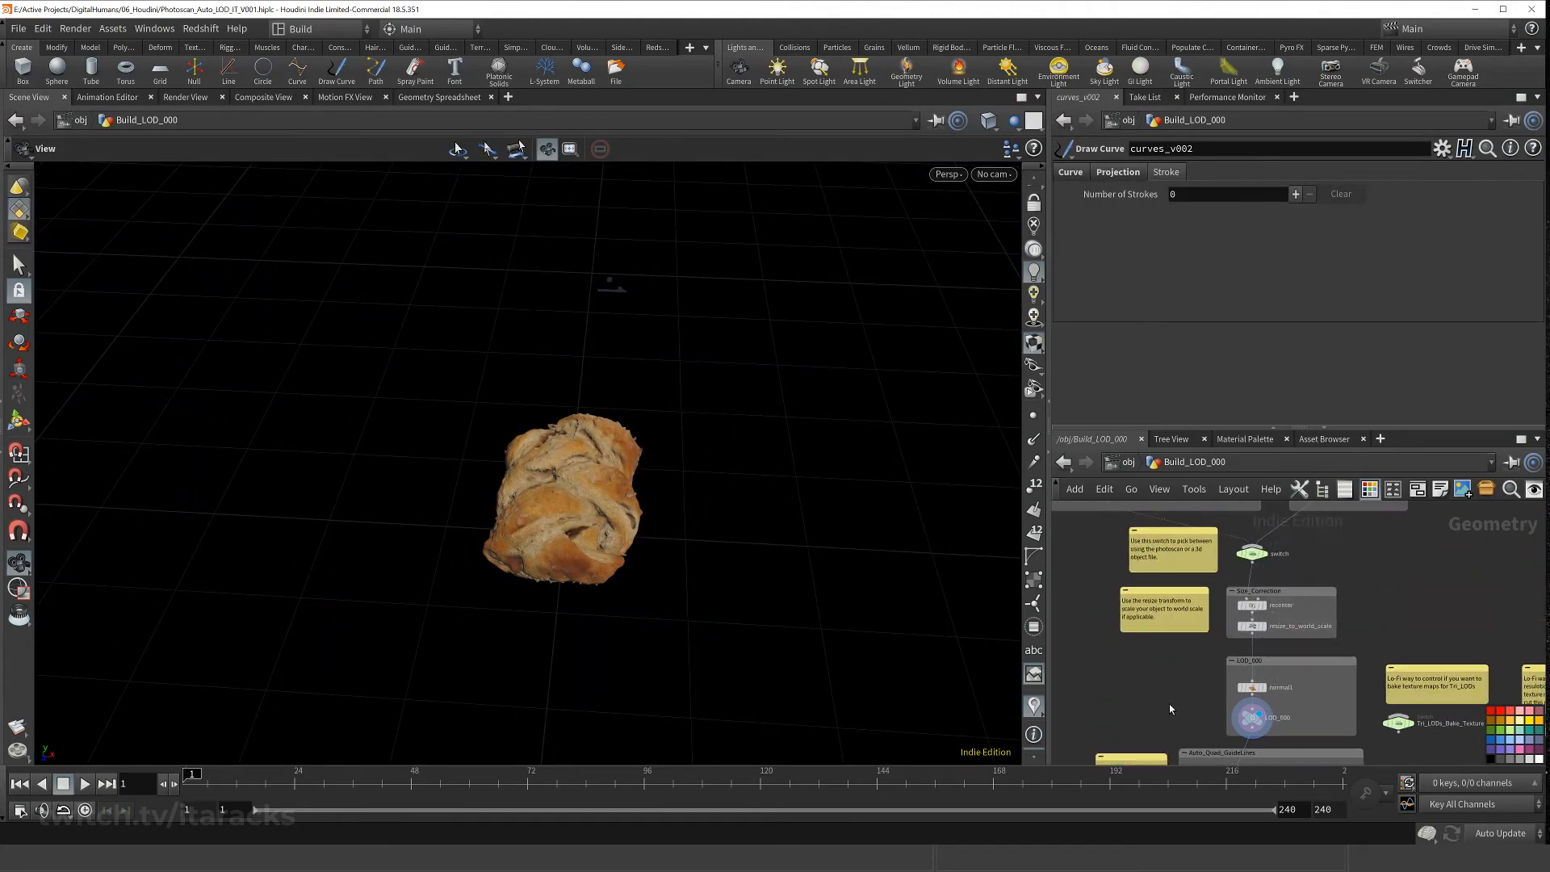
{"action": "scroll", "coordinate": [1167, 705], "scroll_direction": "down", "scroll_amount": 2}
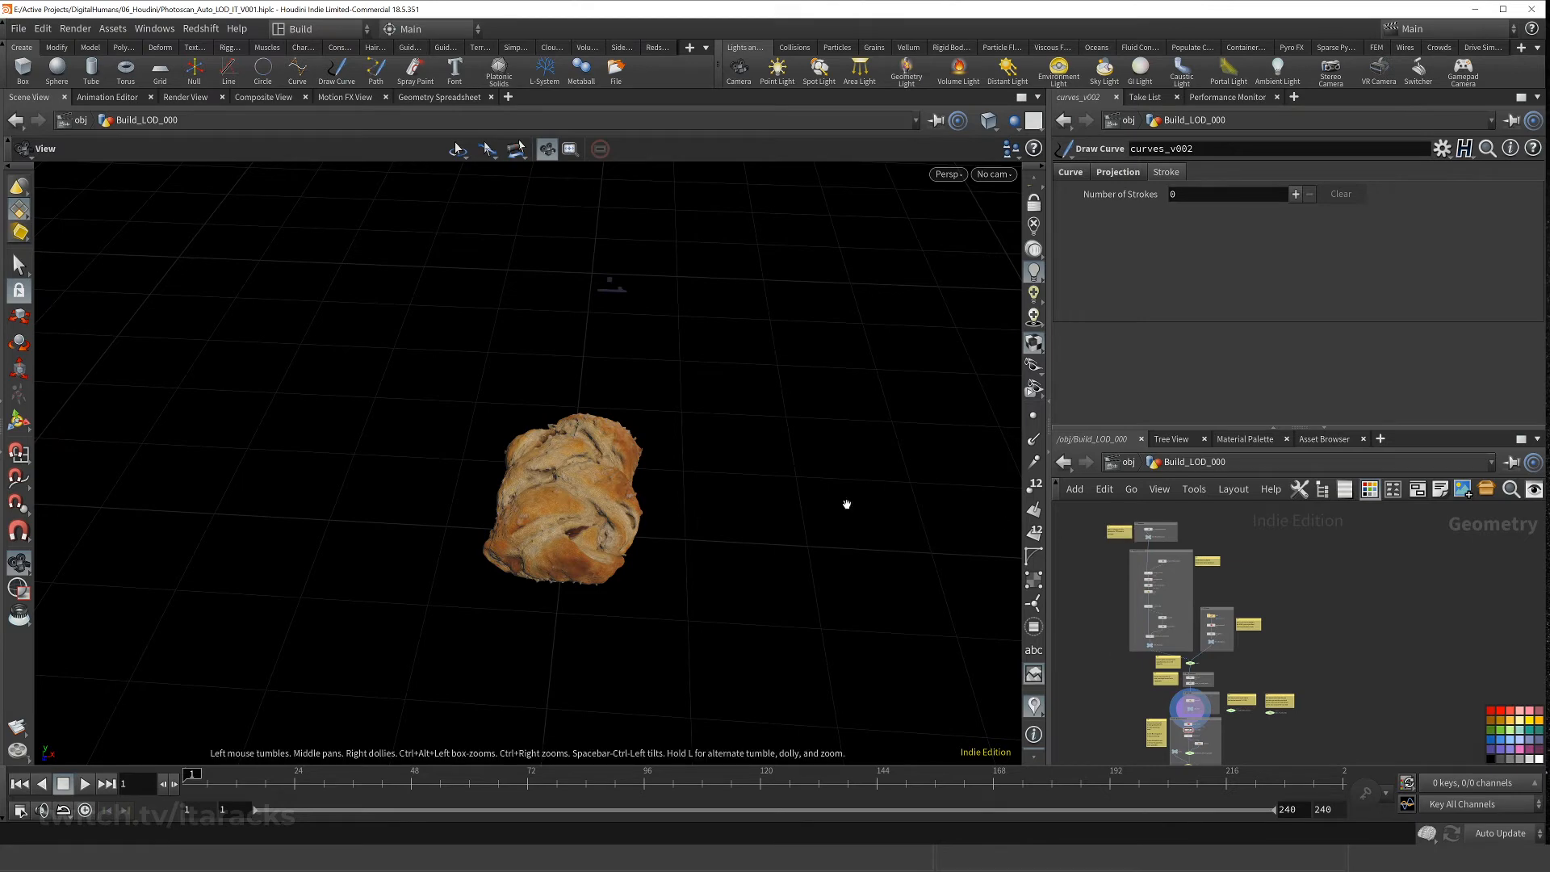
{"action": "left_click_drag", "start_coordinate": [620, 471], "coordinate": [97, 581]}
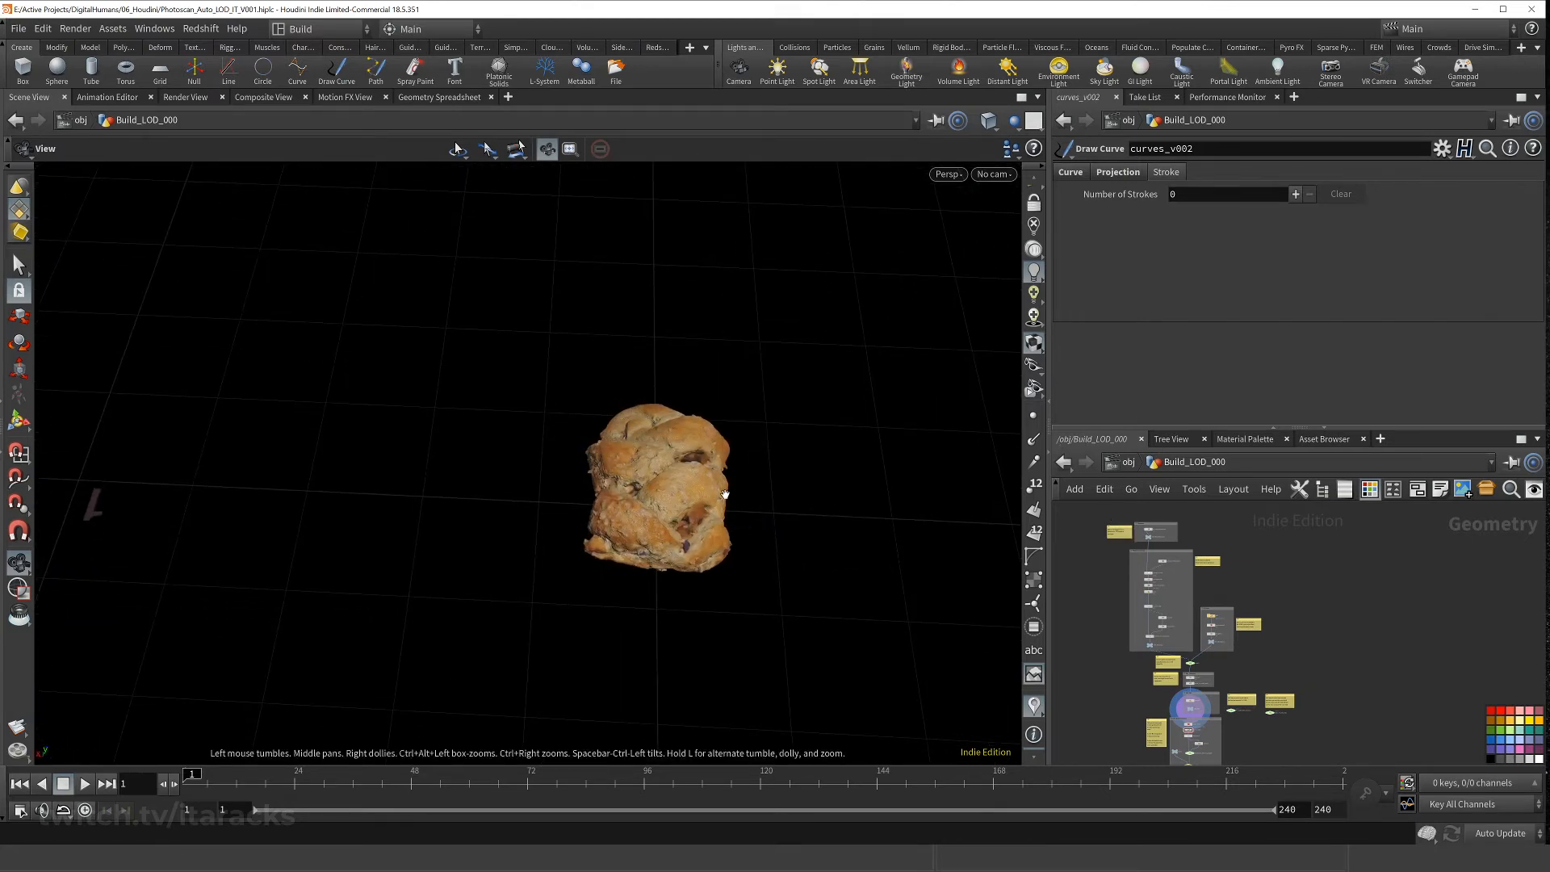
{"action": "middle_click_drag", "start_coordinate": [719, 490], "coordinate": [619, 485]}
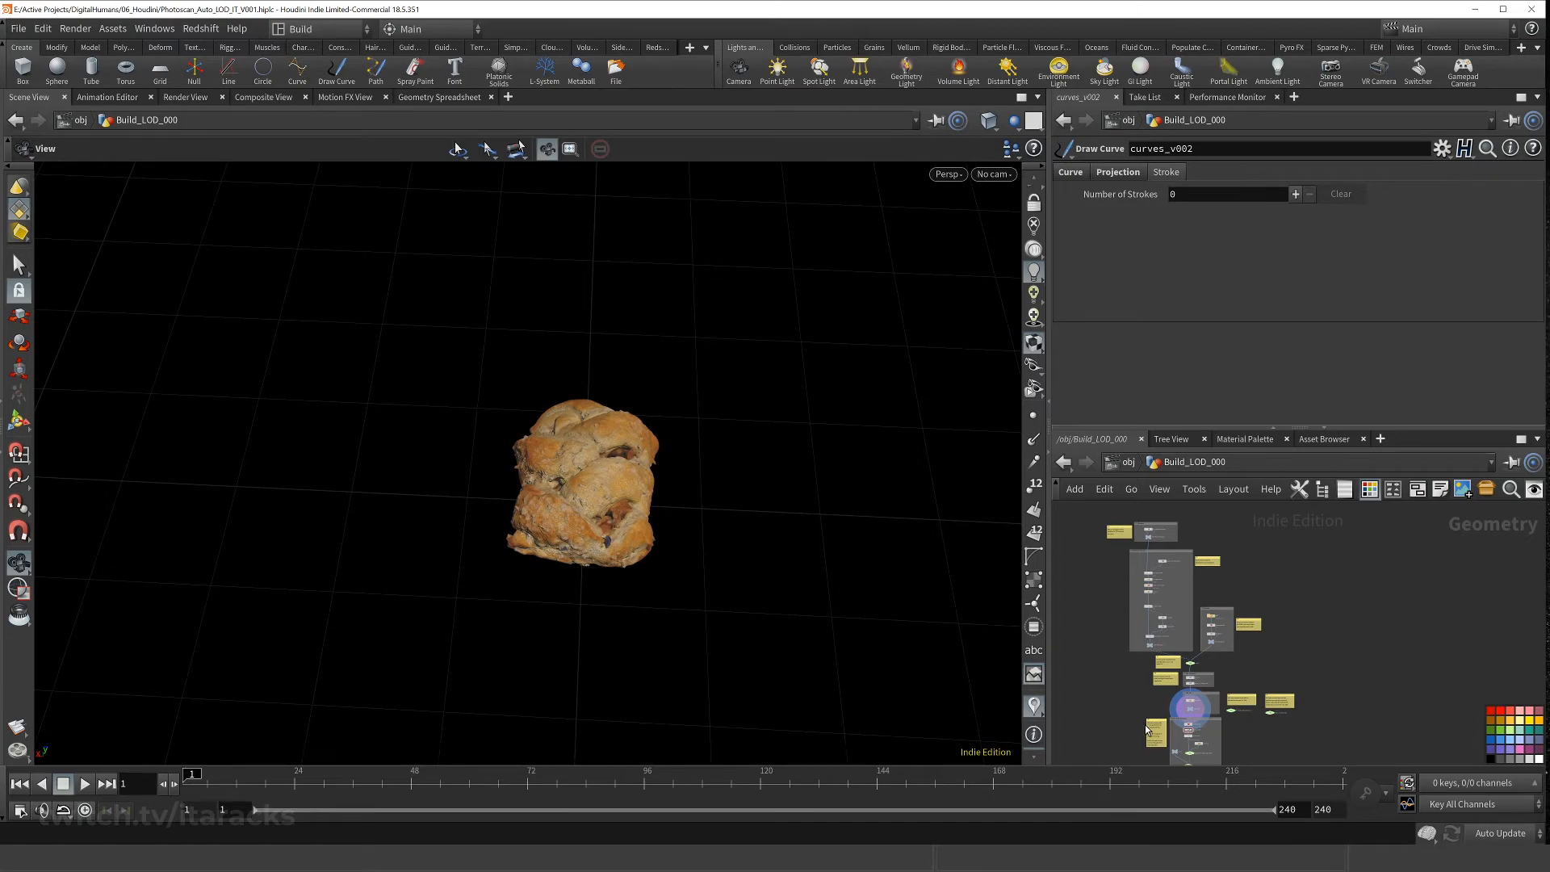
- Return to the obj level, open the Tri_LODs hierarchy node's export settings, and set the update mode to Manual
{"action": "key", "text": "u"}
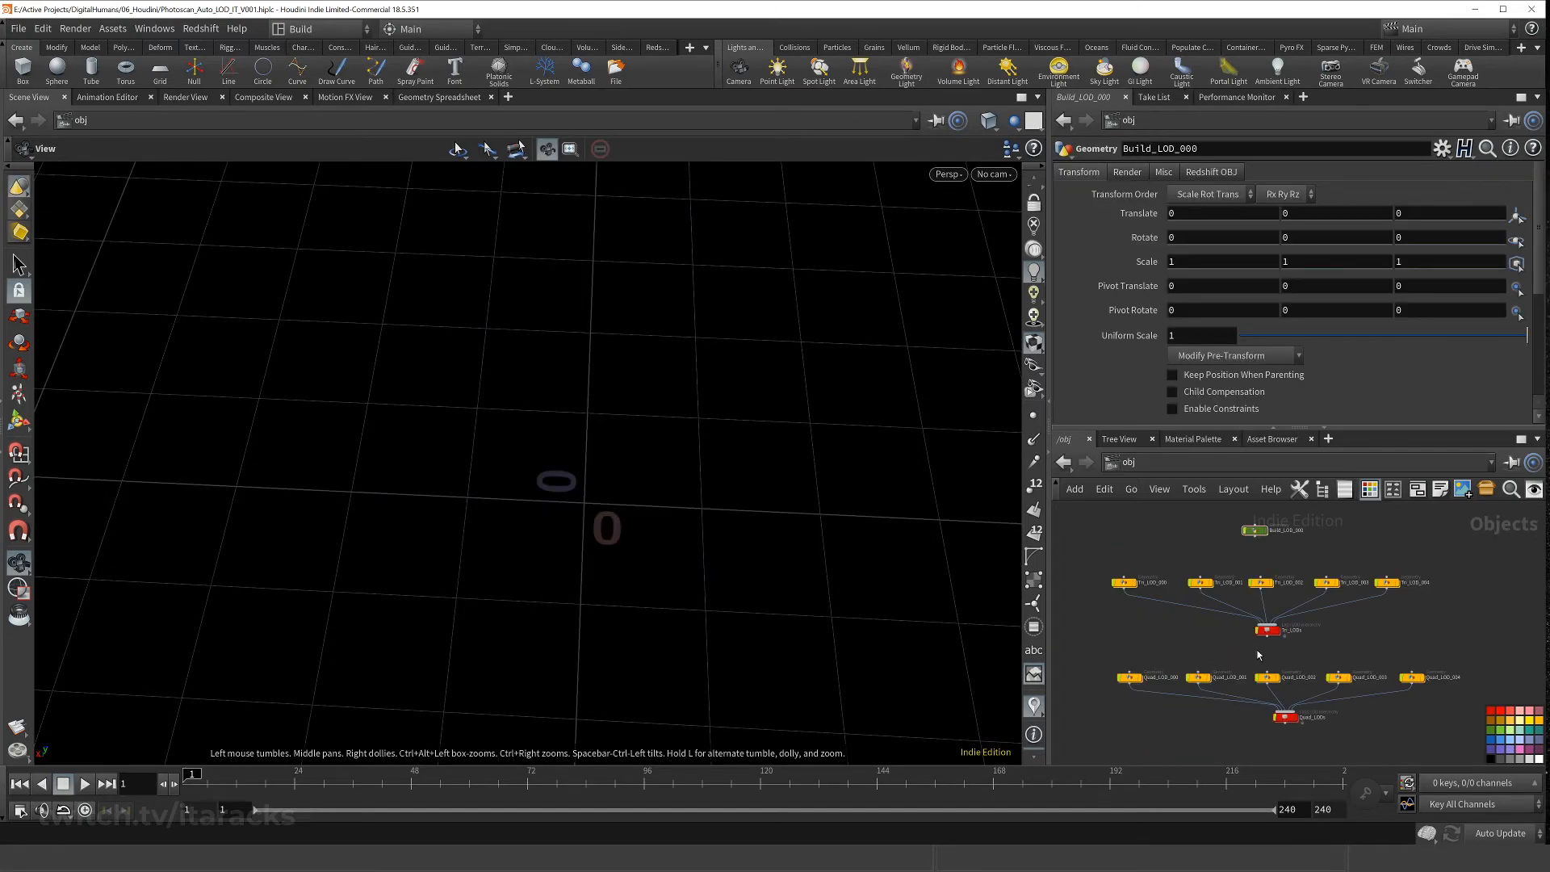
{"action": "left_click", "coordinate": [1267, 630]}
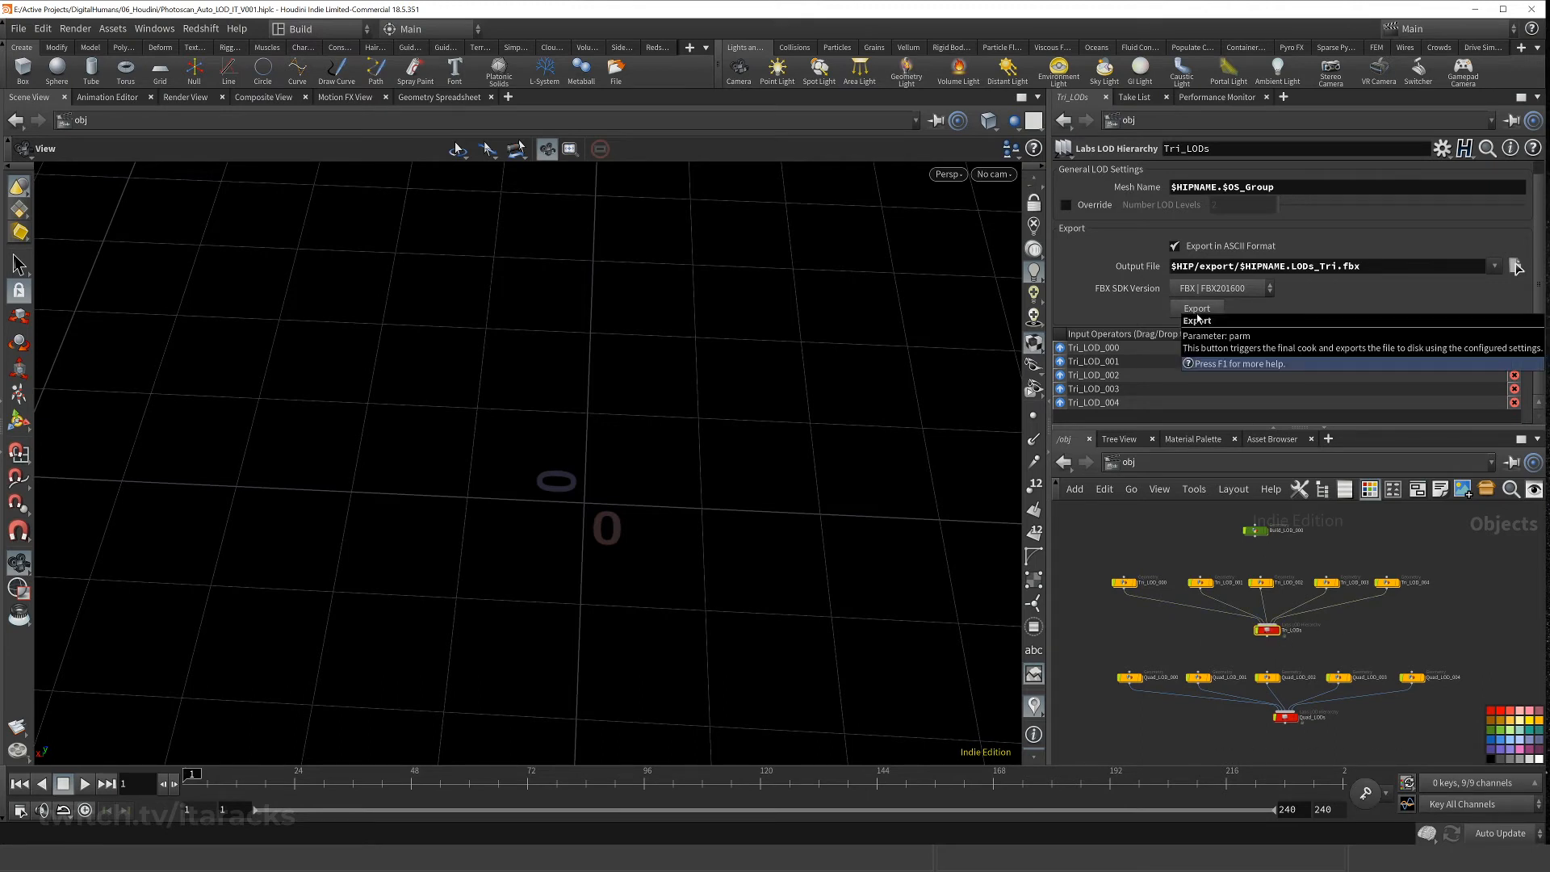
{"action": "left_click", "coordinate": [1501, 836]}
{"action": "left_click", "coordinate": [1494, 817]}
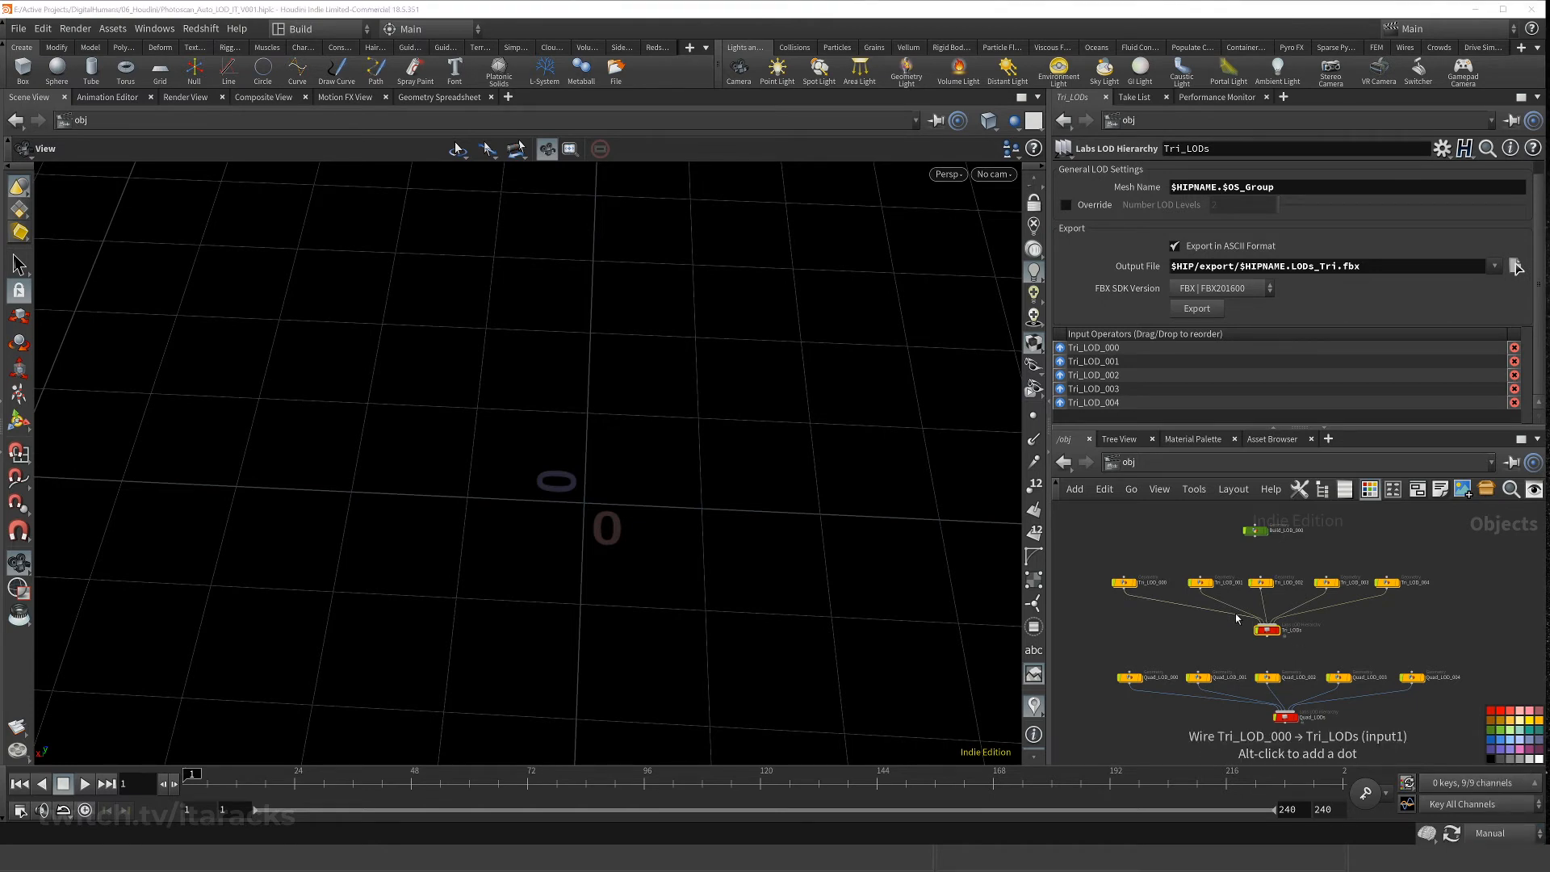
- Look inside the Tri_LOD_000 object, return to the obj level, and reselect the Tri_LODs node
{"action": "double_click", "coordinate": [1126, 583]}
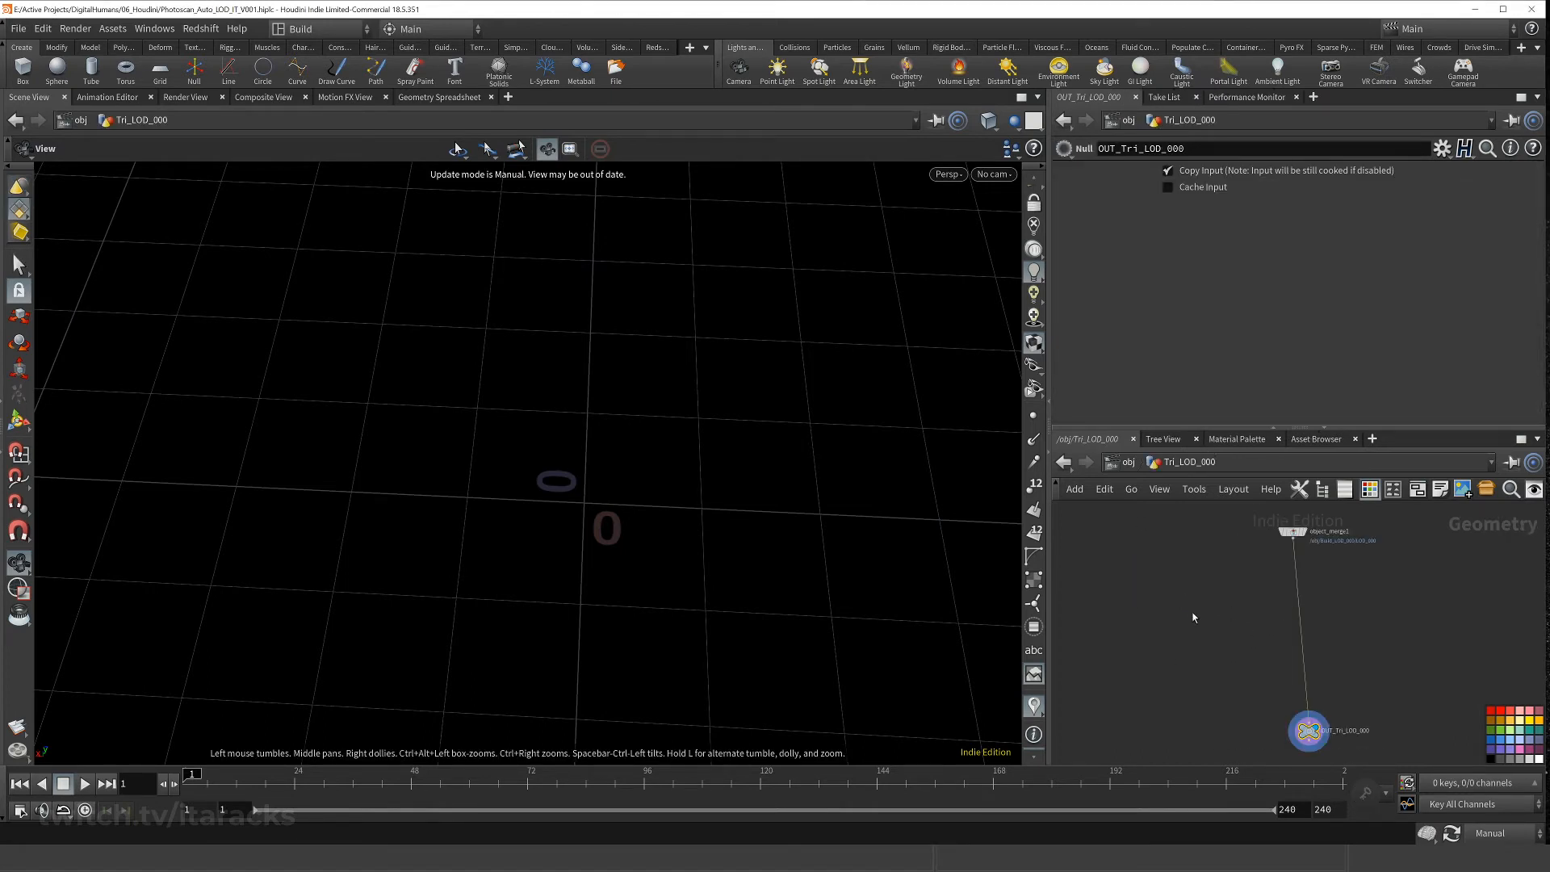
{"action": "key", "text": "u"}
{"action": "left_click", "coordinate": [1285, 630]}
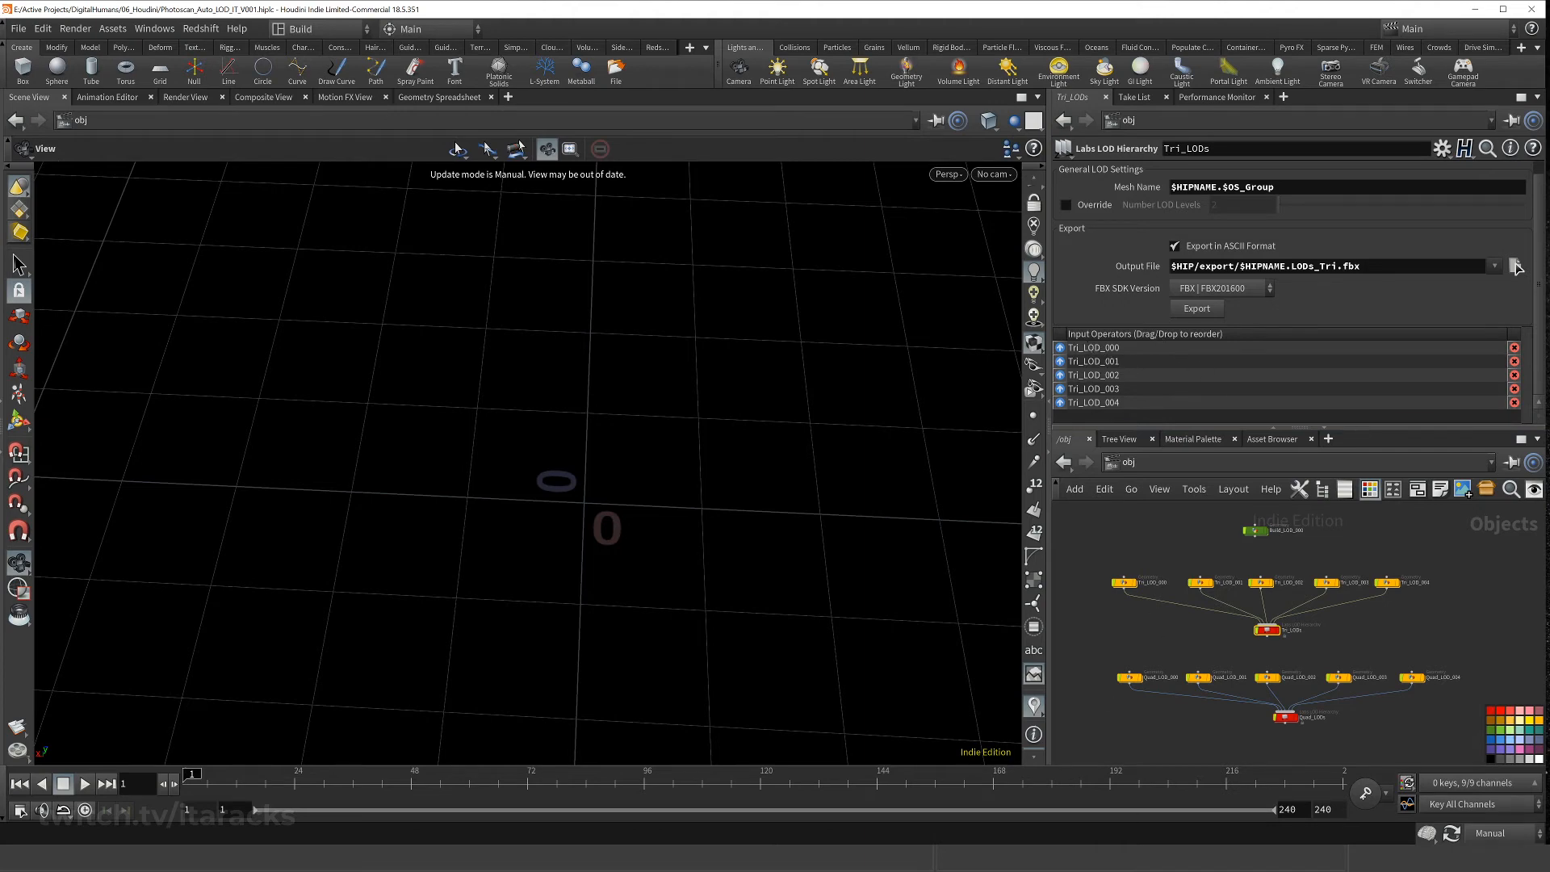
- Switch to Cinema 4D and import the exported triangle LODs FBX with the default import settings
{"action": "key", "text": "alt+Tab"}
{"action": "left_click_drag", "start_coordinate": [1292, 304], "coordinate": [1323, 393]}
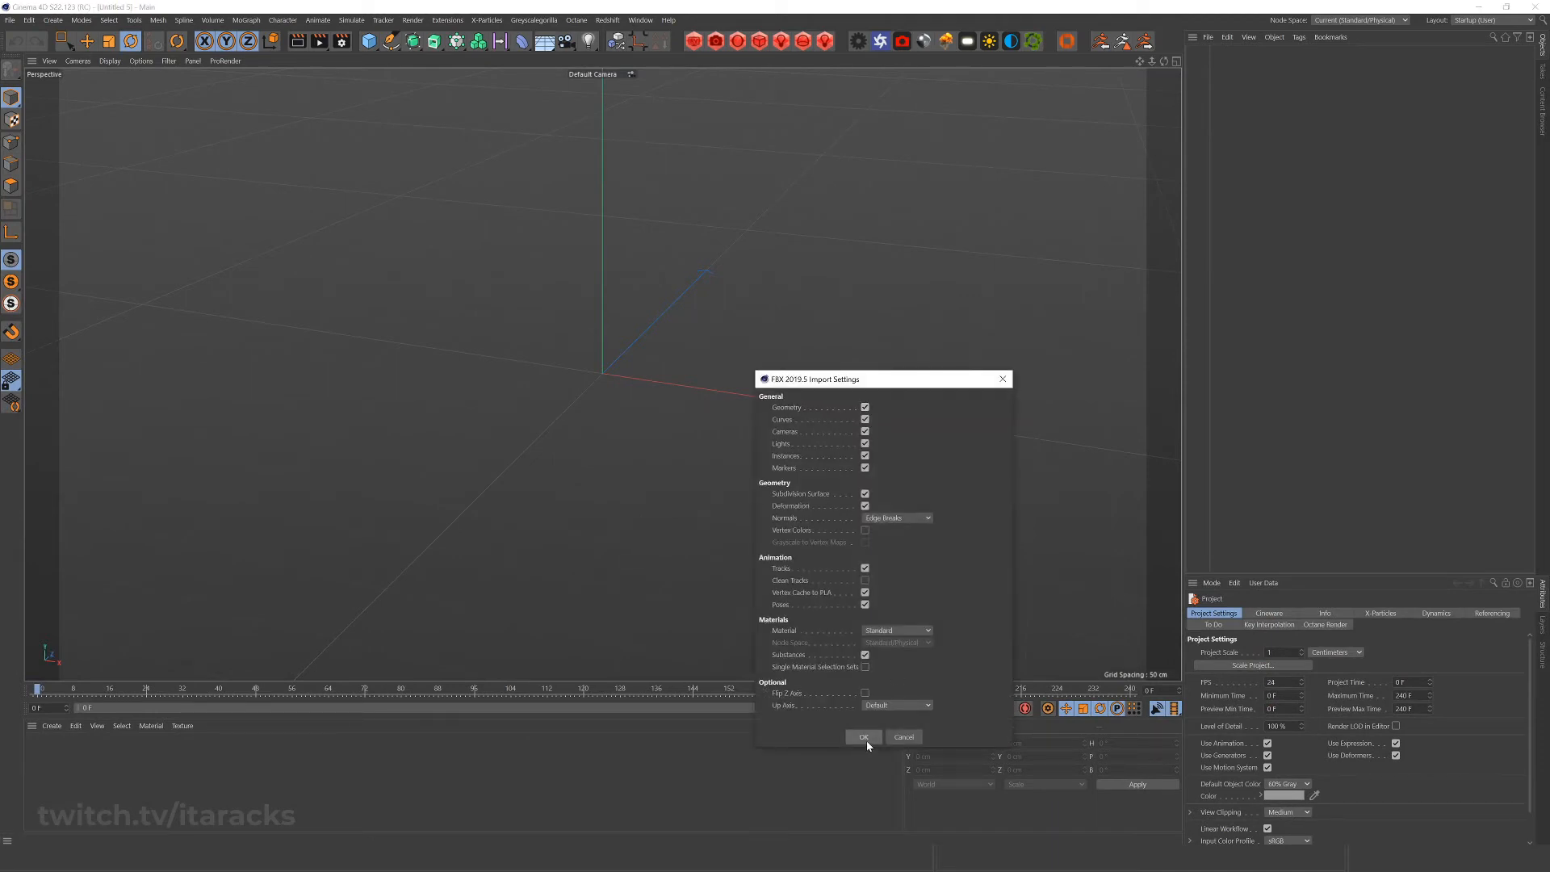
{"action": "left_click", "coordinate": [864, 737]}
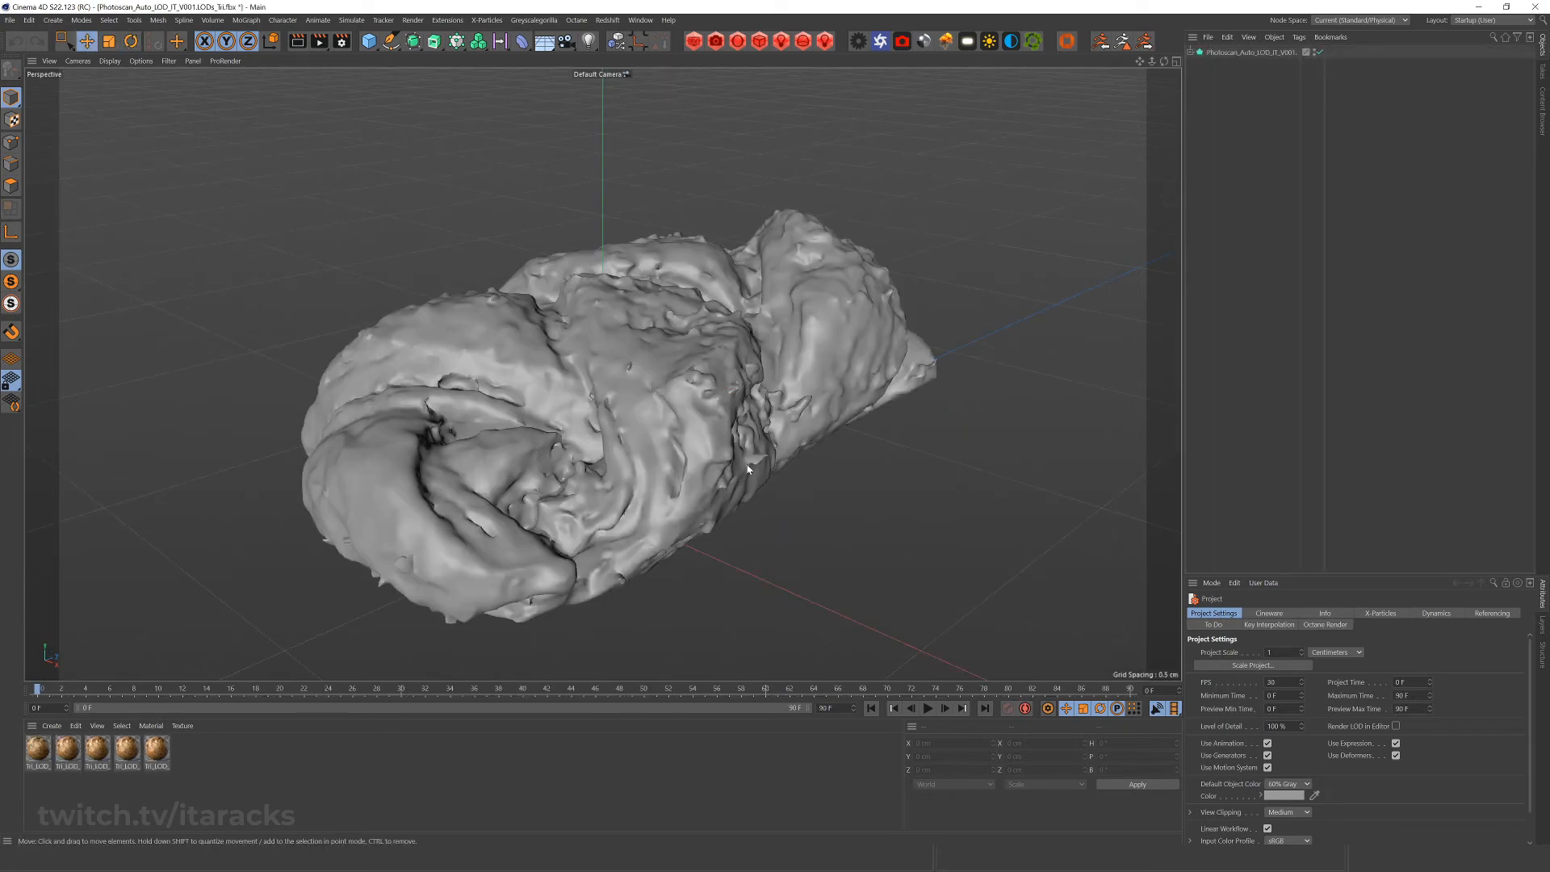
- Select the imported LOD object and examine its child meshes, including the LOD4 mesh
{"action": "left_click", "coordinate": [1236, 53]}
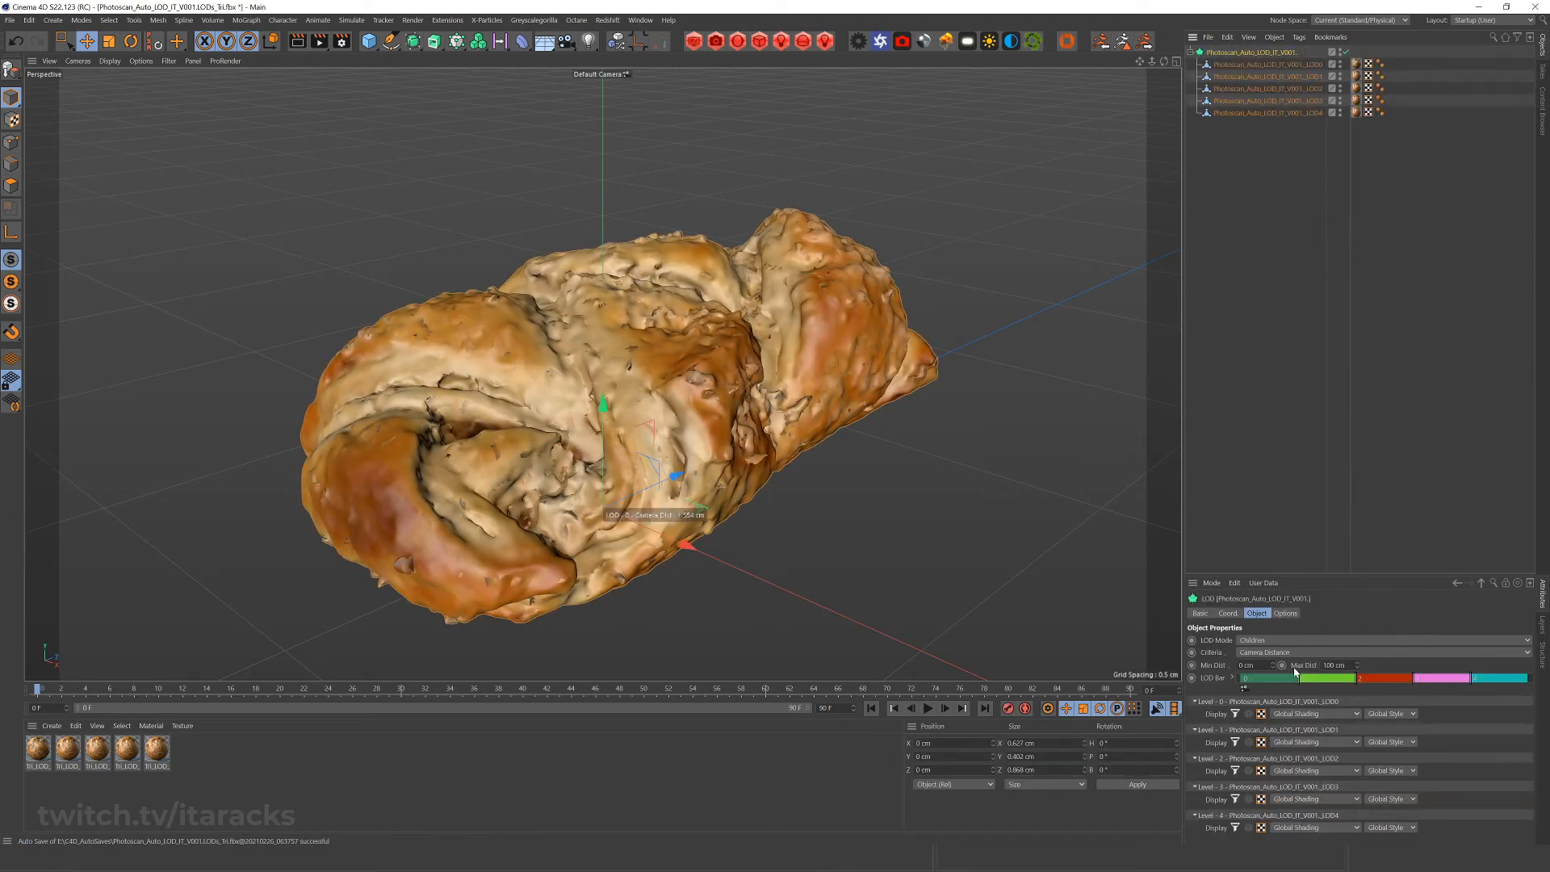
{"action": "left_click_drag", "start_coordinate": [1252, 152], "coordinate": [1264, 63]}
{"action": "left_click_drag", "start_coordinate": [1264, 177], "coordinate": [1331, 199]}
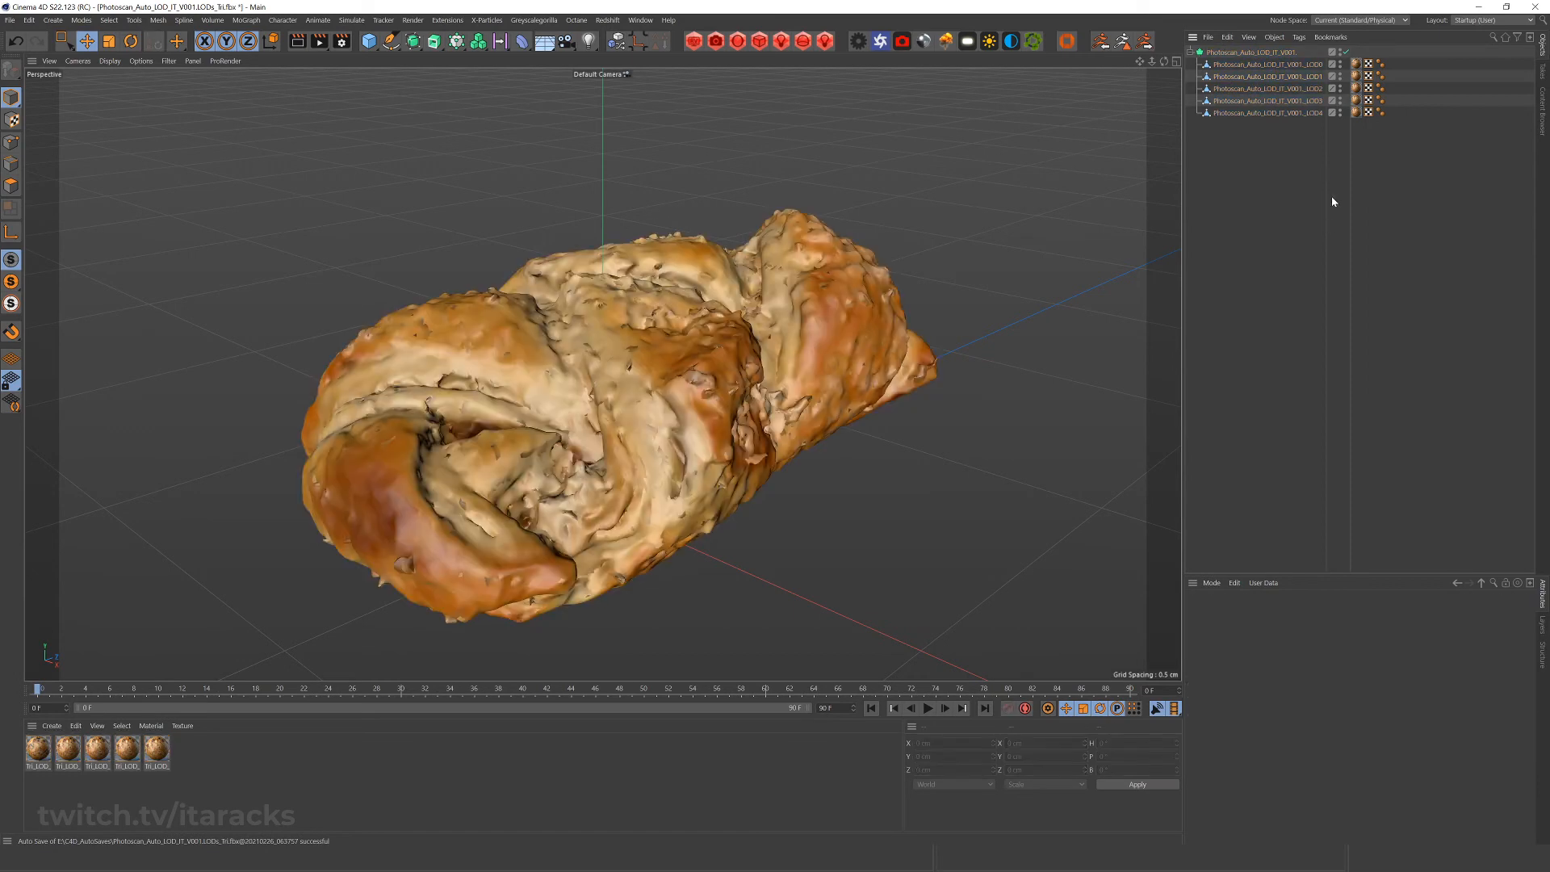
{"action": "left_click", "coordinate": [1309, 66]}
{"action": "left_click", "coordinate": [1308, 112]}
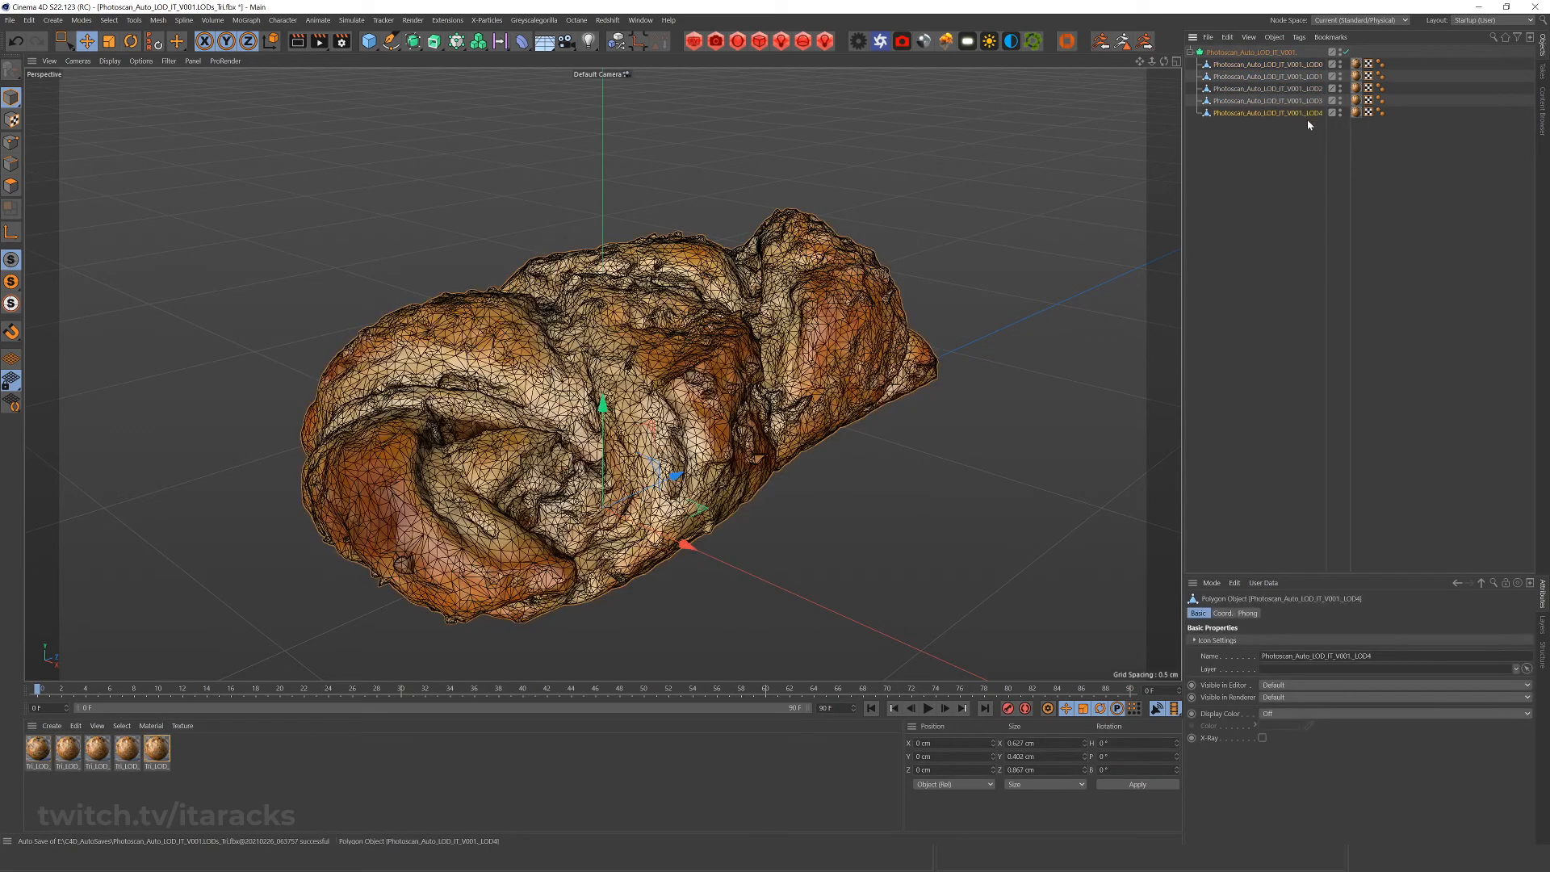
{"action": "left_click", "coordinate": [1294, 165]}
- Inspect the baked texture materials imported with the triangle LODs, including the one for Tri_LOD_004
{"action": "left_click", "coordinate": [161, 758]}
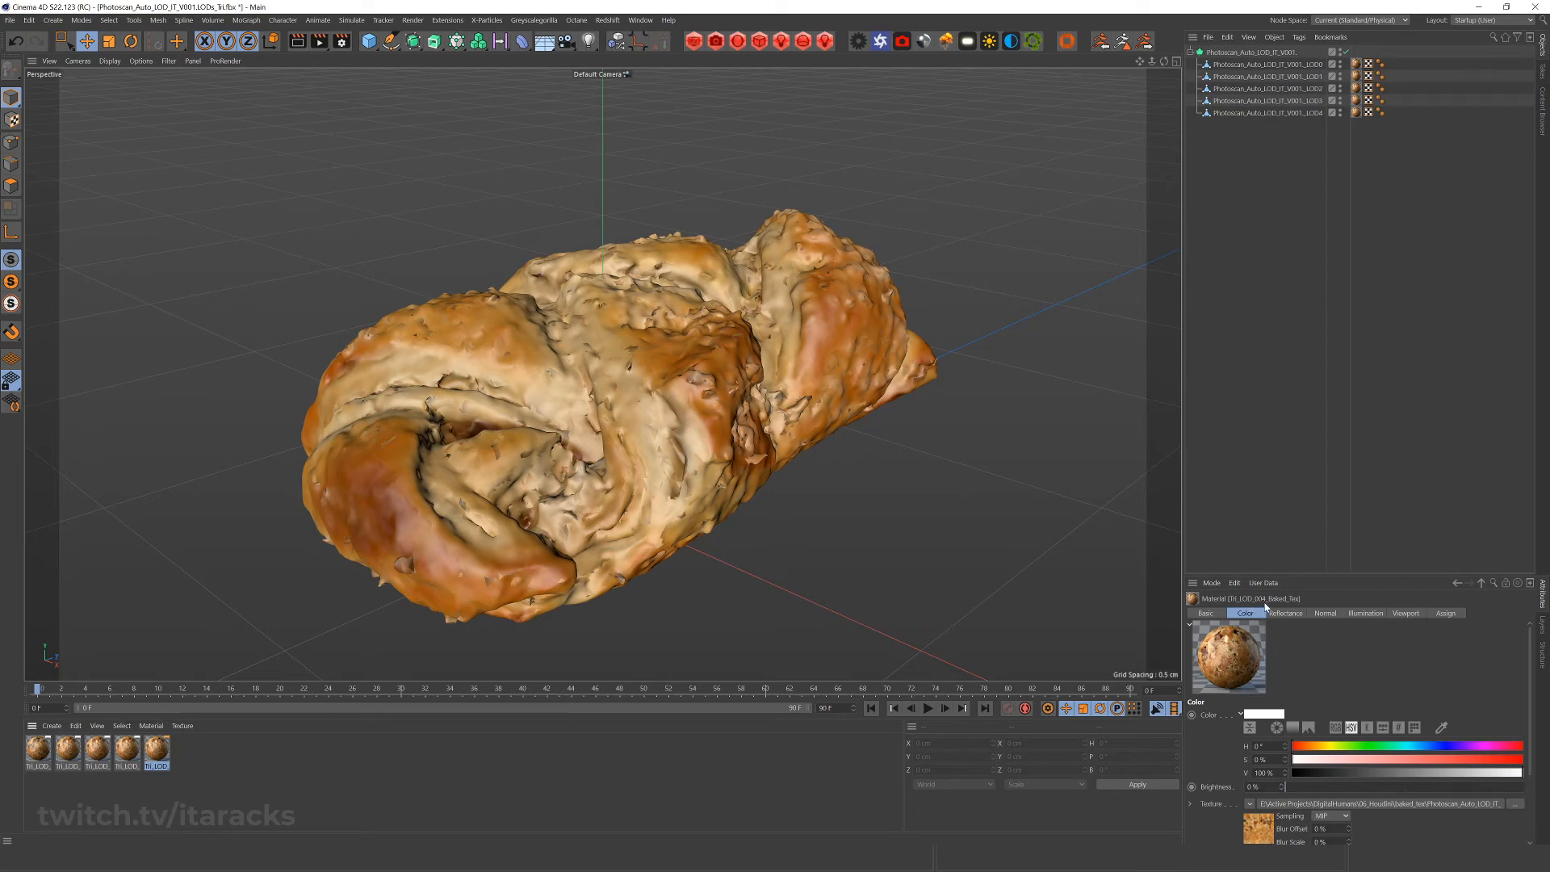
{"action": "left_click", "coordinate": [34, 751]}
{"action": "double_click", "coordinate": [127, 750]}
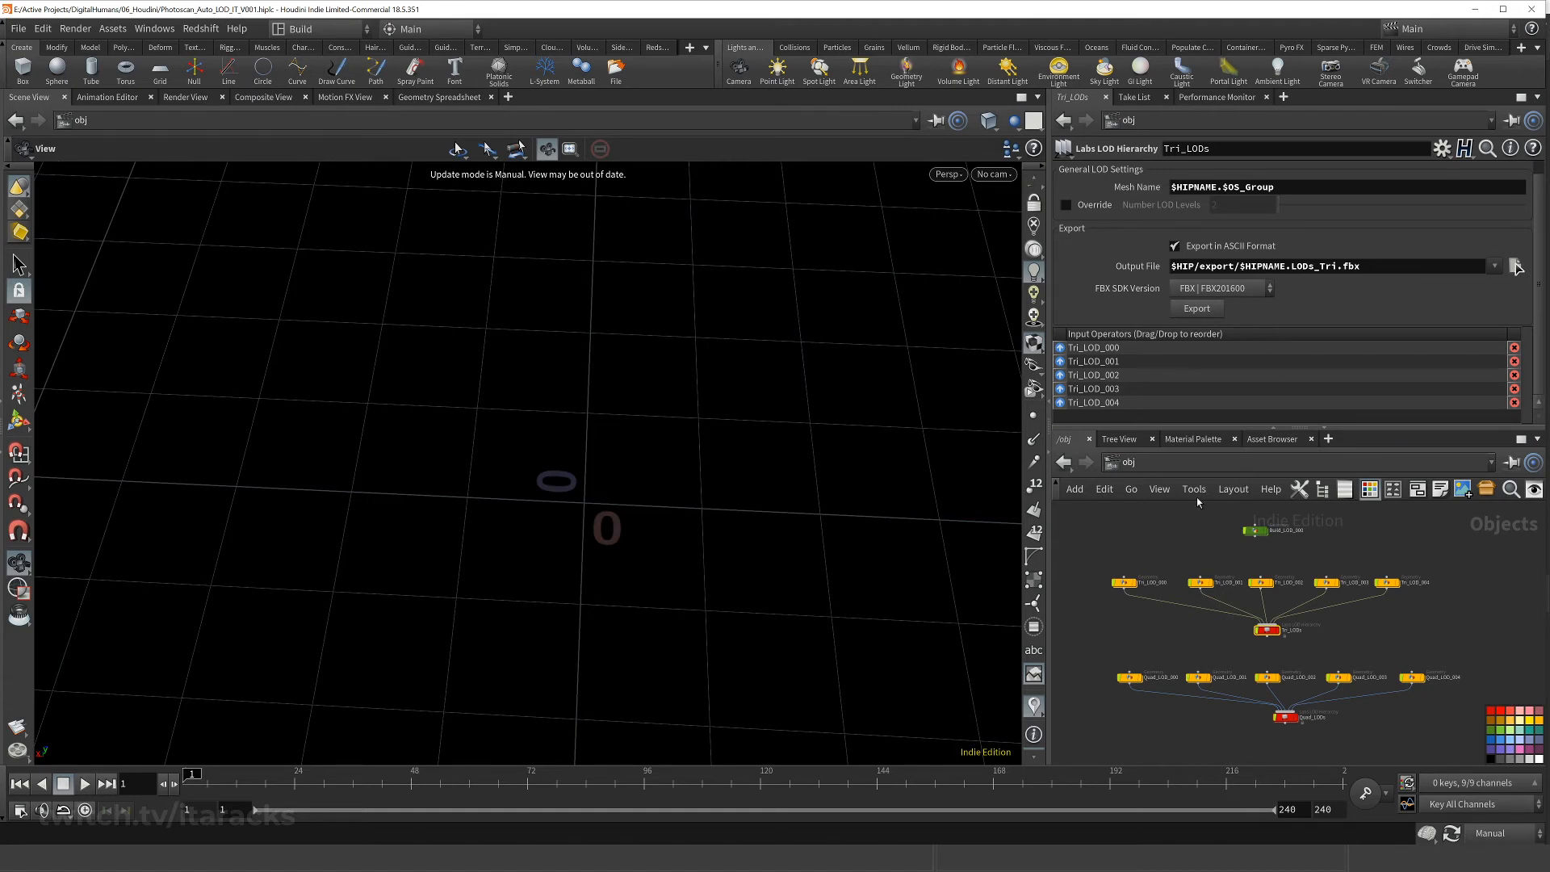
{"action": "scroll", "coordinate": [1291, 632], "scroll_direction": "up", "scroll_amount": 2}
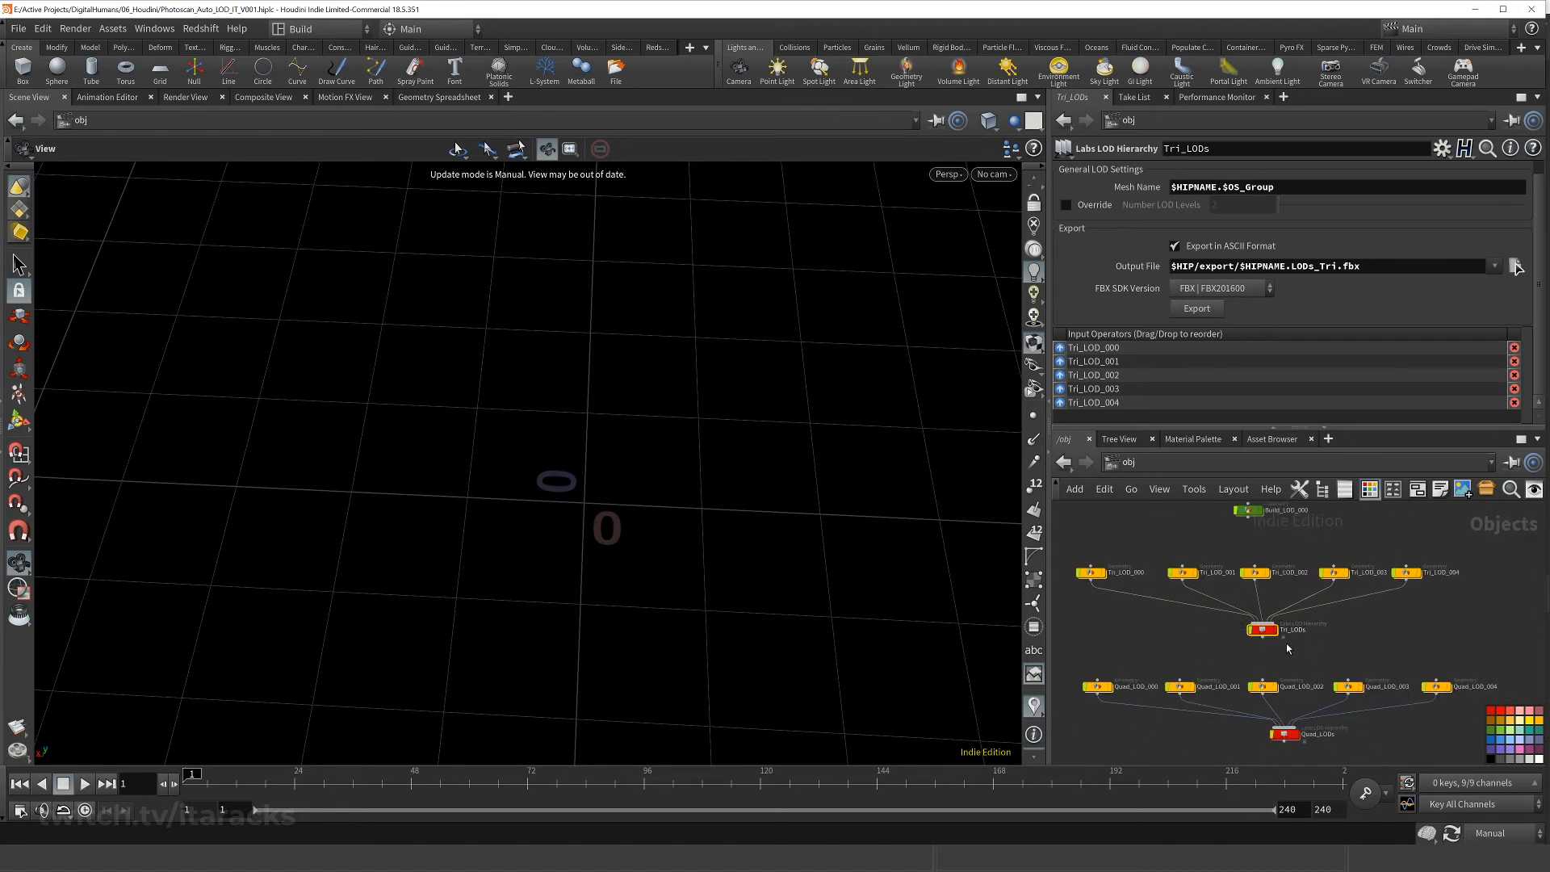
{"action": "middle_click_drag", "start_coordinate": [1180, 637], "coordinate": [1192, 616]}
{"action": "left_click_drag", "start_coordinate": [1298, 713], "coordinate": [1286, 719]}
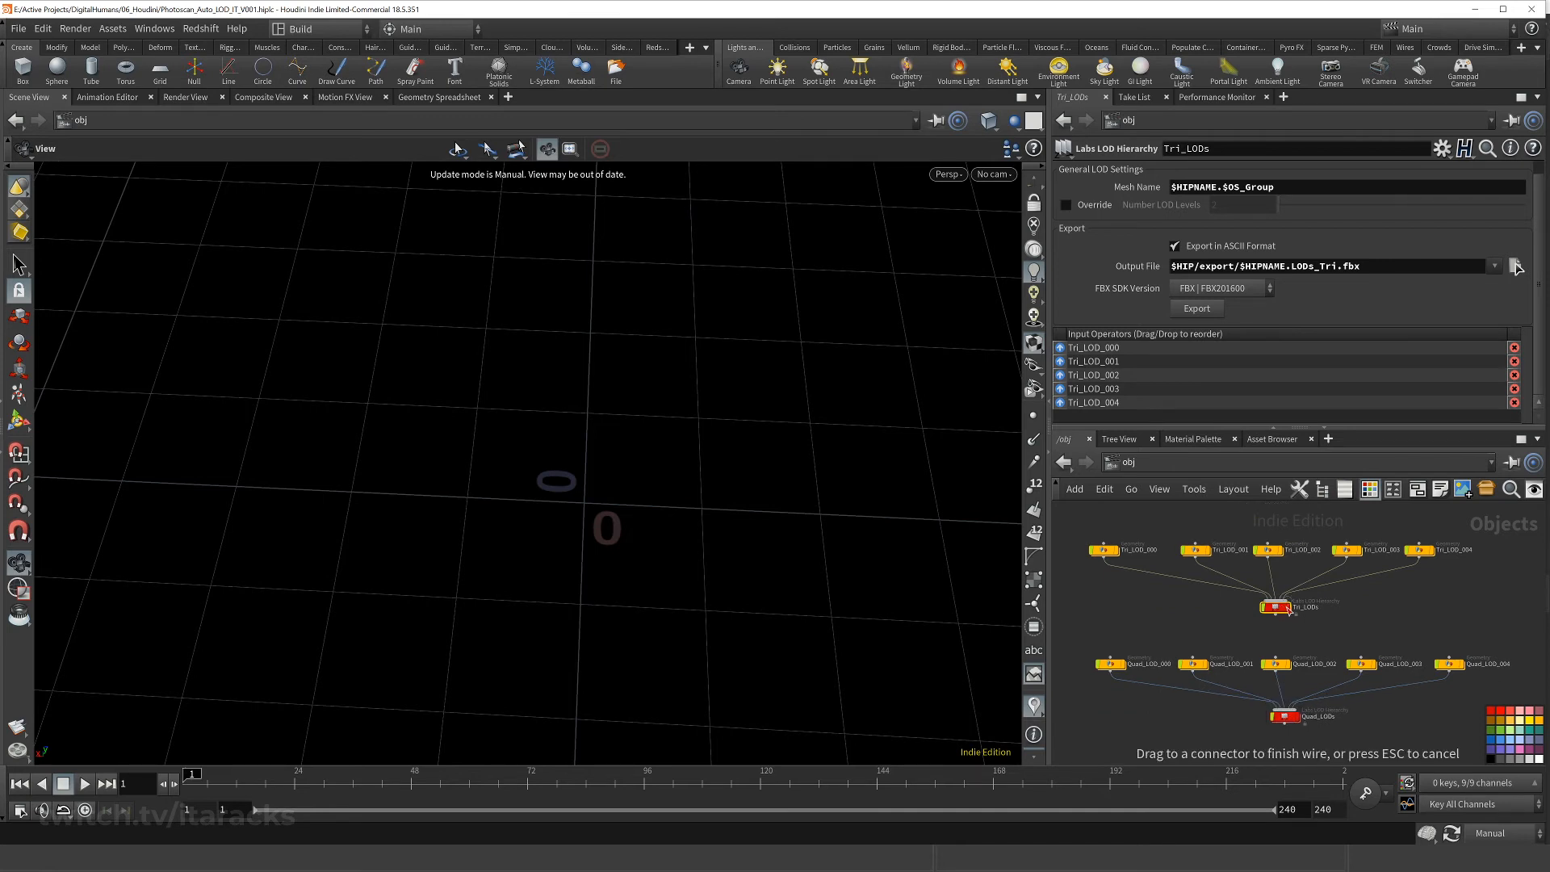
{"action": "key", "text": "ctrl+z"}
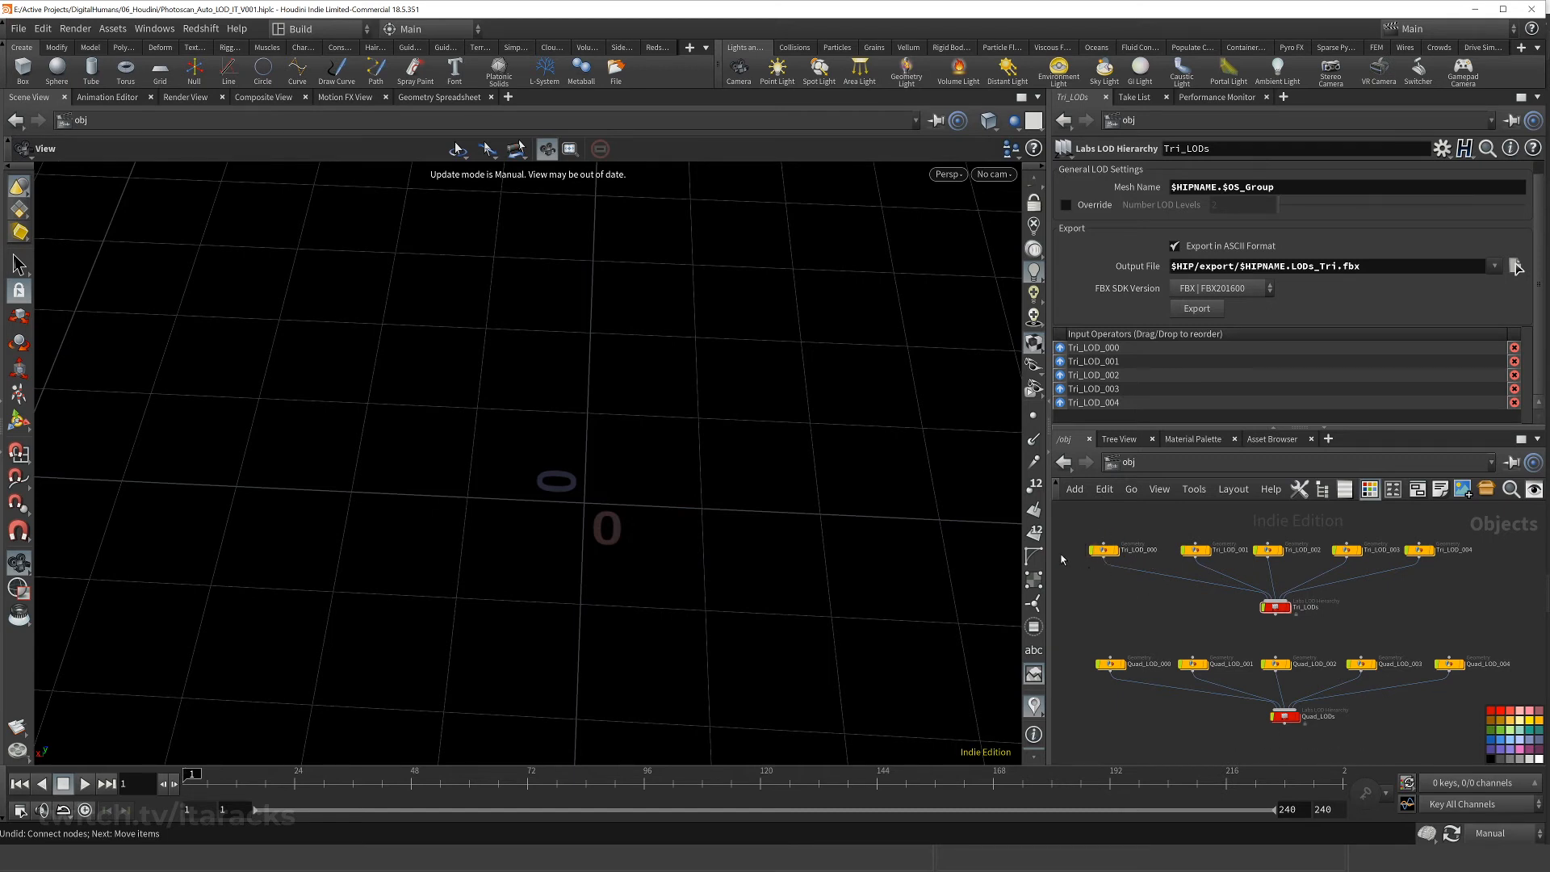
- Open the Quad_LOD_000 object and check the source paths of its object_merge1 and OUT_Quad_GuideLines nodes
{"action": "double_click", "coordinate": [1113, 667]}
{"action": "scroll", "coordinate": [1174, 607], "scroll_direction": "up", "scroll_amount": 3}
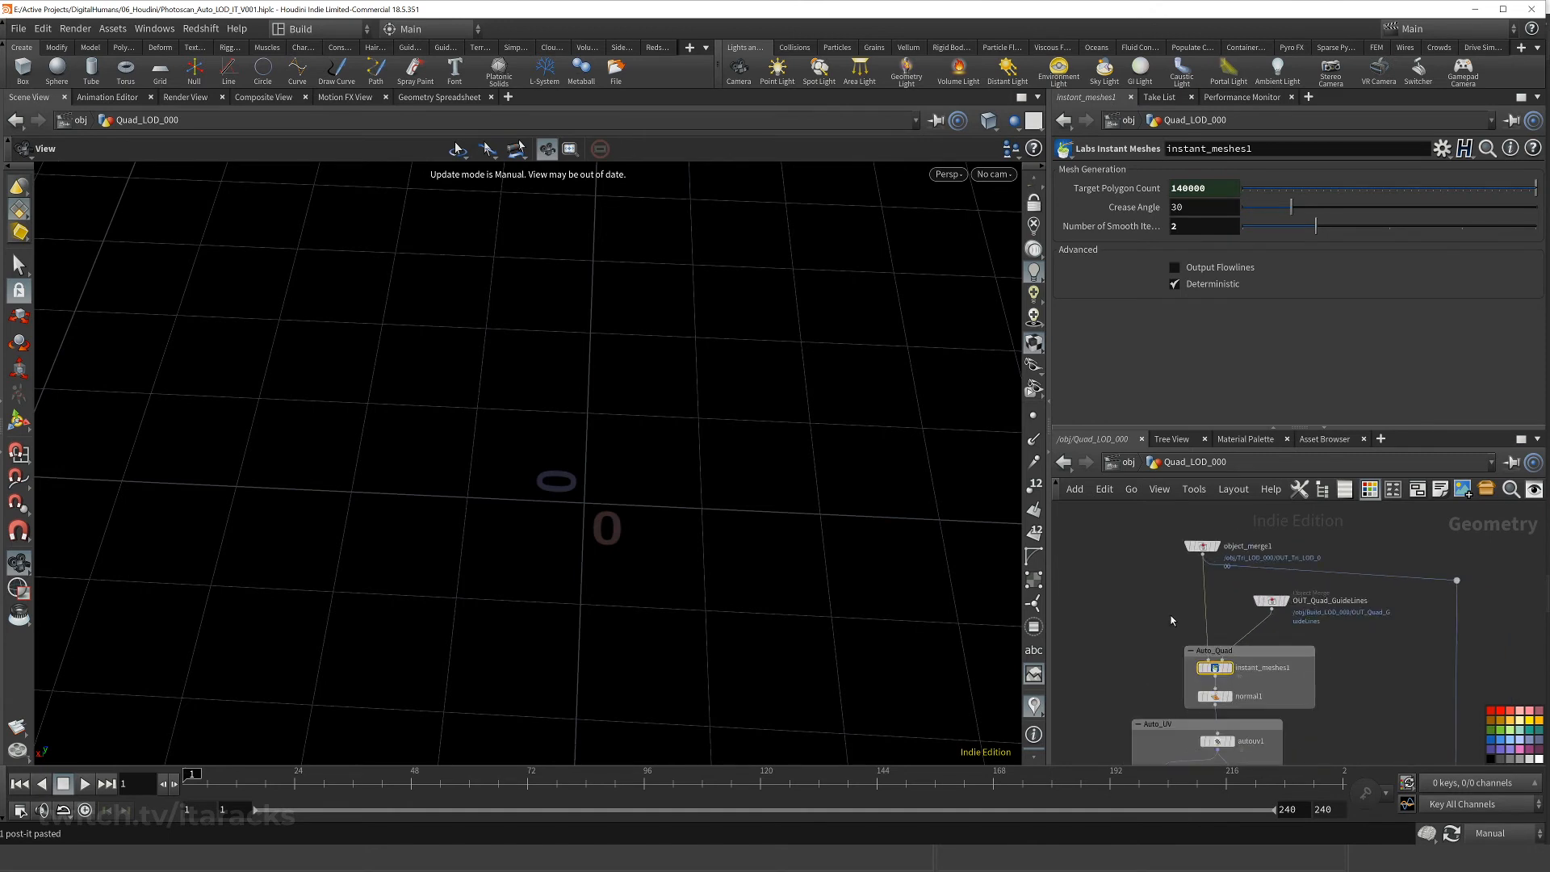
{"action": "left_click", "coordinate": [1196, 560]}
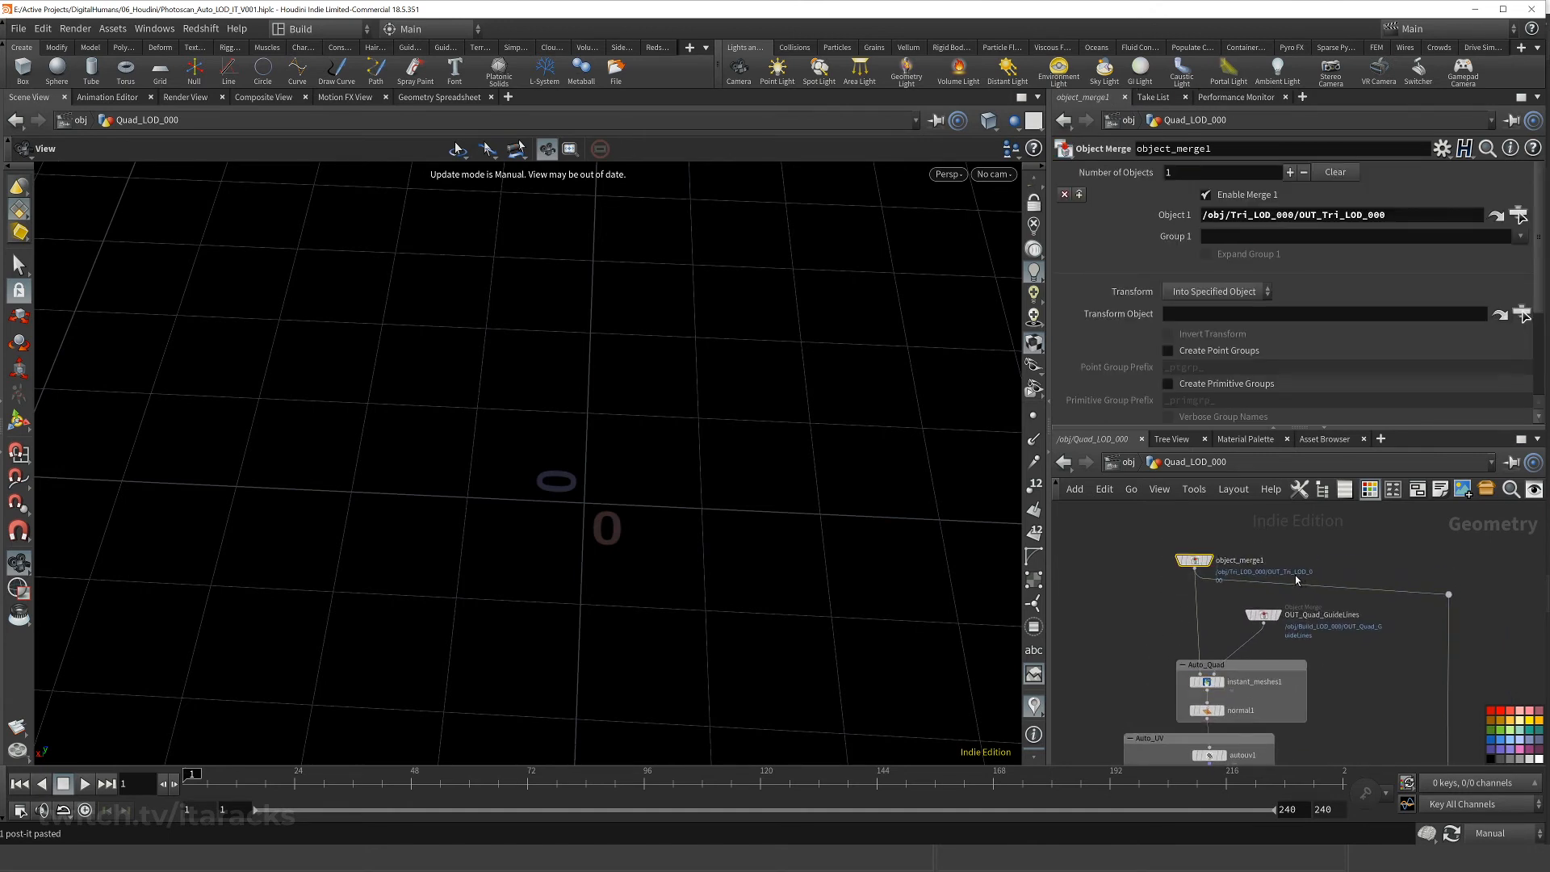
{"action": "left_click", "coordinate": [1263, 615]}
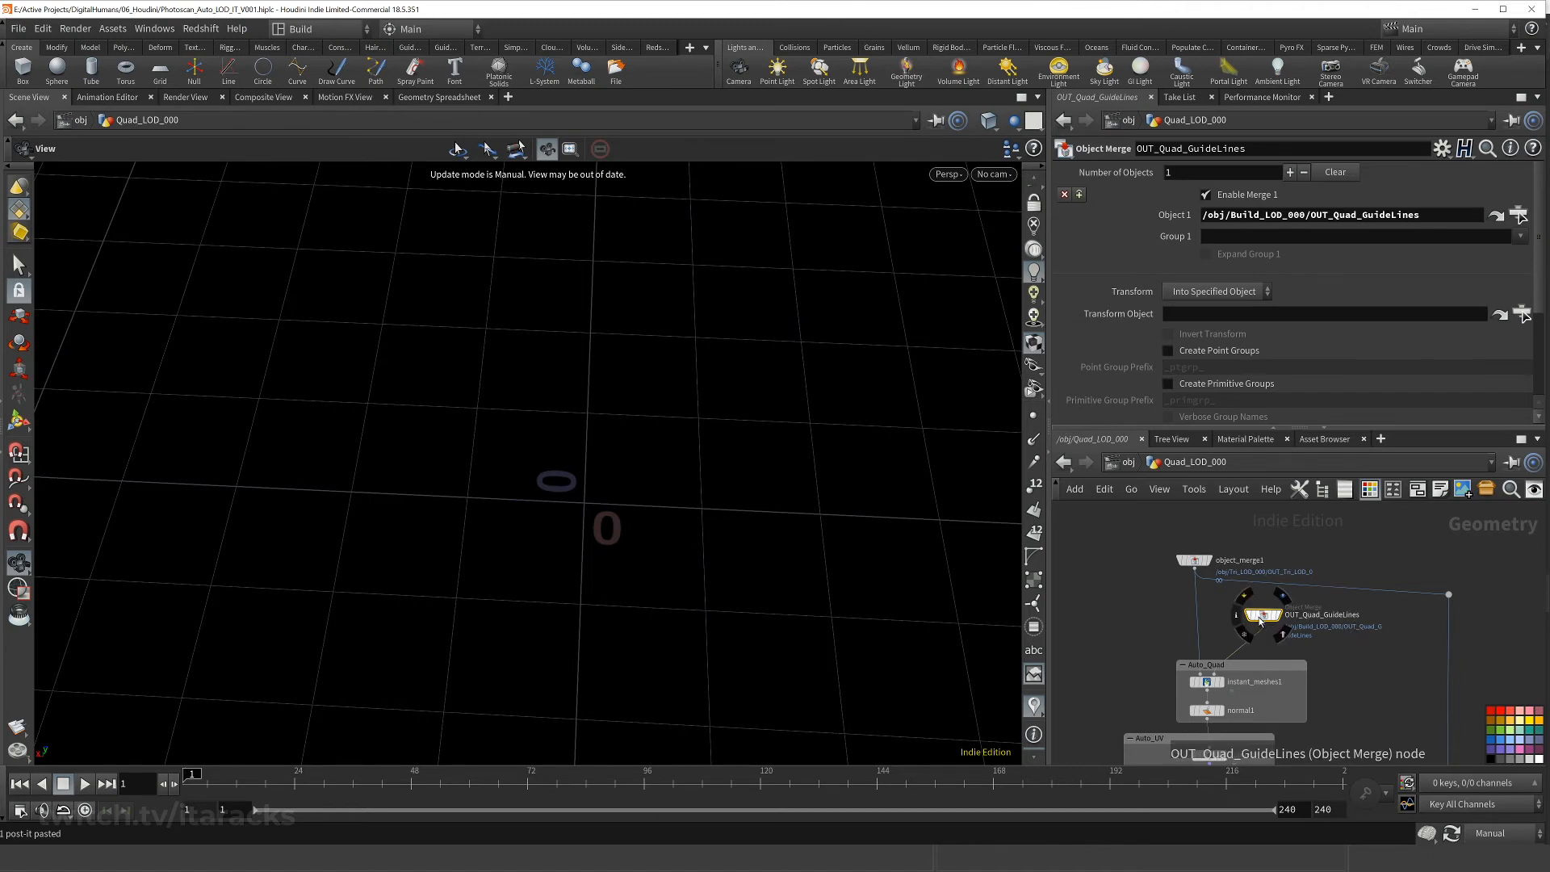
{"action": "mouse_move", "coordinate": [1254, 624]}
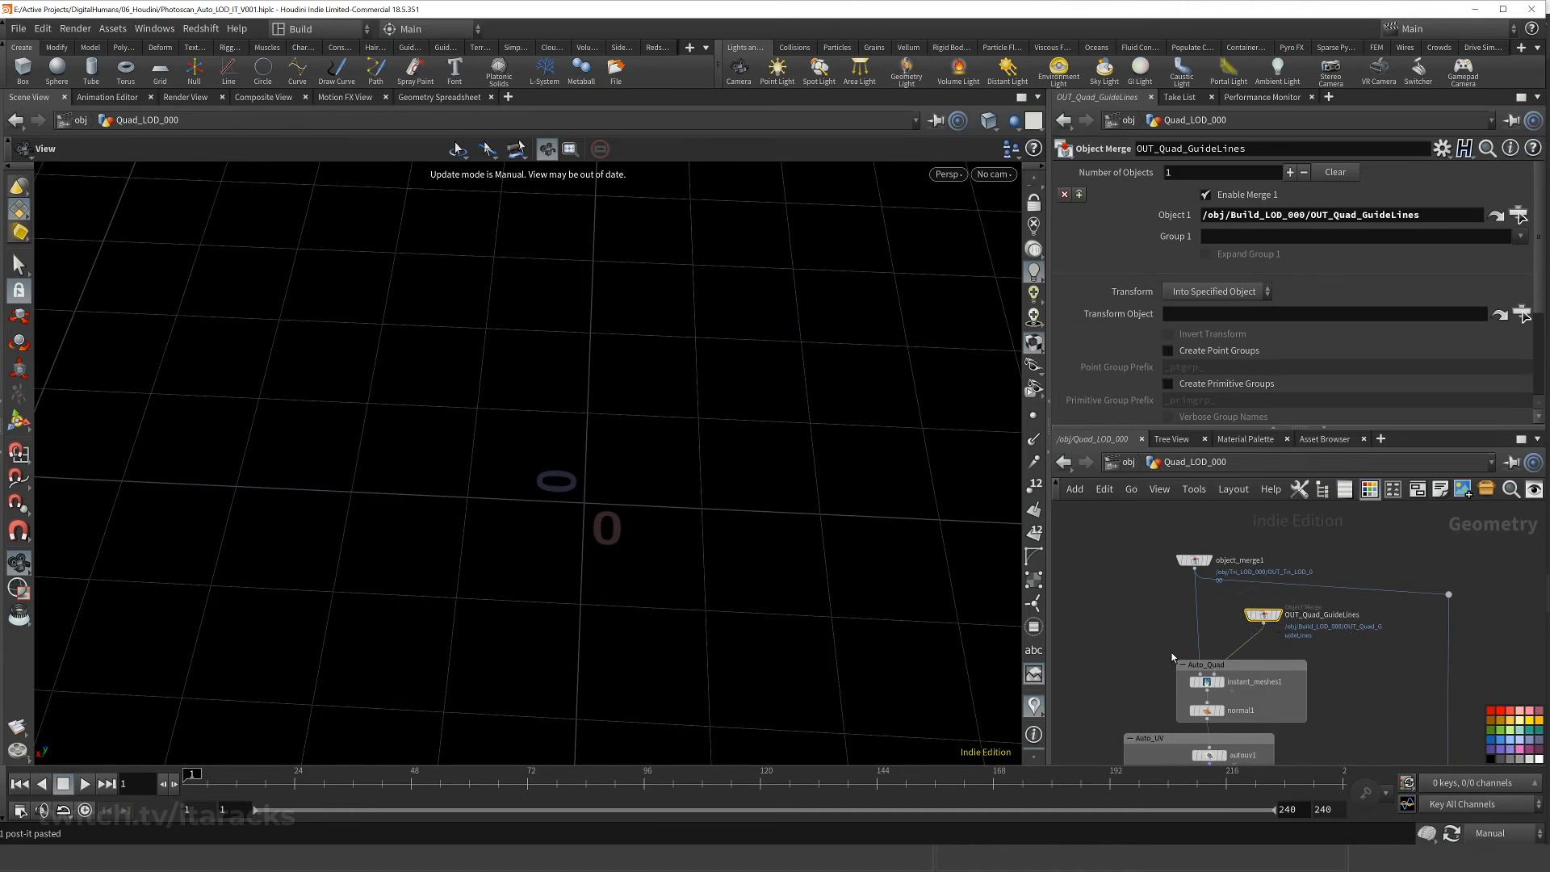
- Examine the target polygon count on instant_meshes1 and the UV settings on autouv1 in Quad_LOD_000
{"action": "middle_click_drag", "start_coordinate": [1136, 670], "coordinate": [1127, 597]}
{"action": "left_click", "coordinate": [1197, 608]}
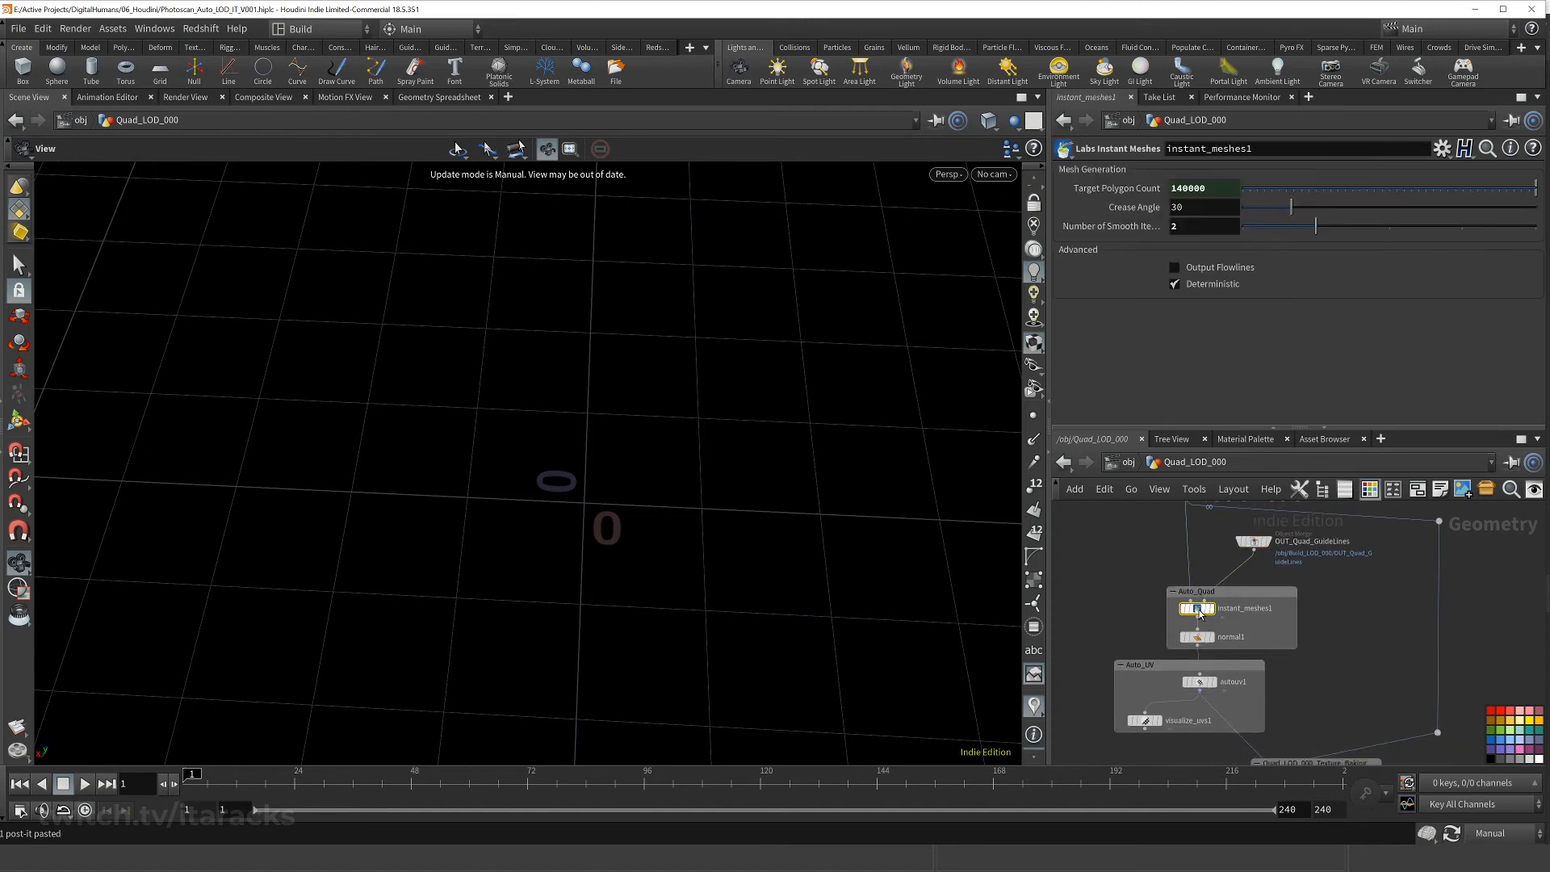
{"action": "left_click", "coordinate": [1135, 191]}
{"action": "middle_click_drag", "start_coordinate": [1112, 643], "coordinate": [1112, 598]}
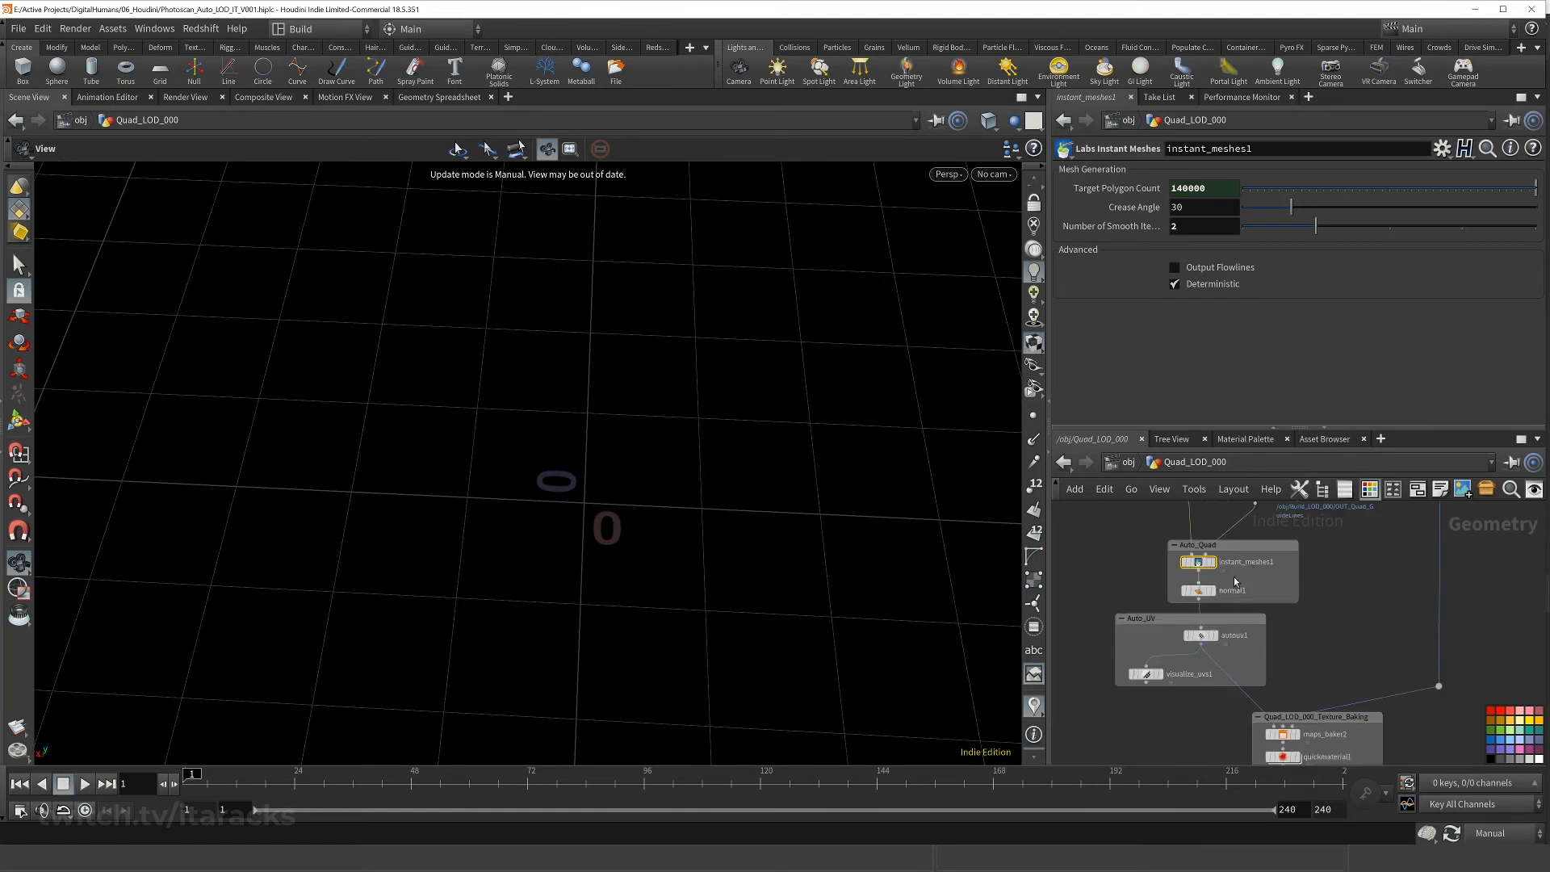
{"action": "left_click", "coordinate": [1201, 637]}
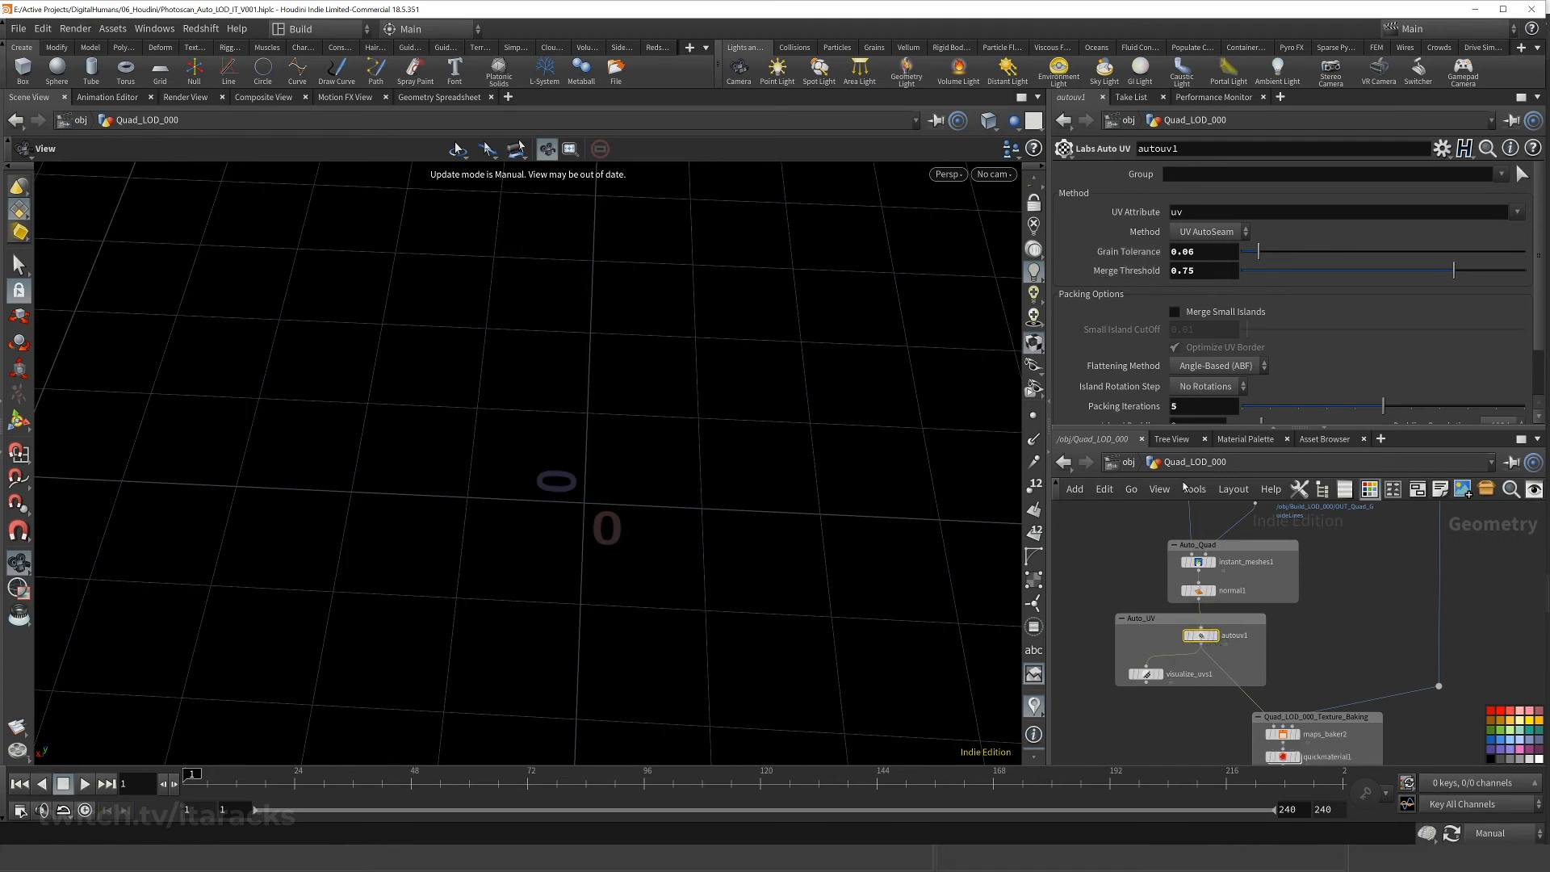
- Move the autouv1 node into line beneath normal1 in the Auto_UV box and inspect the visualize_uvs1 settings
{"action": "mouse_move", "coordinate": [1203, 639]}
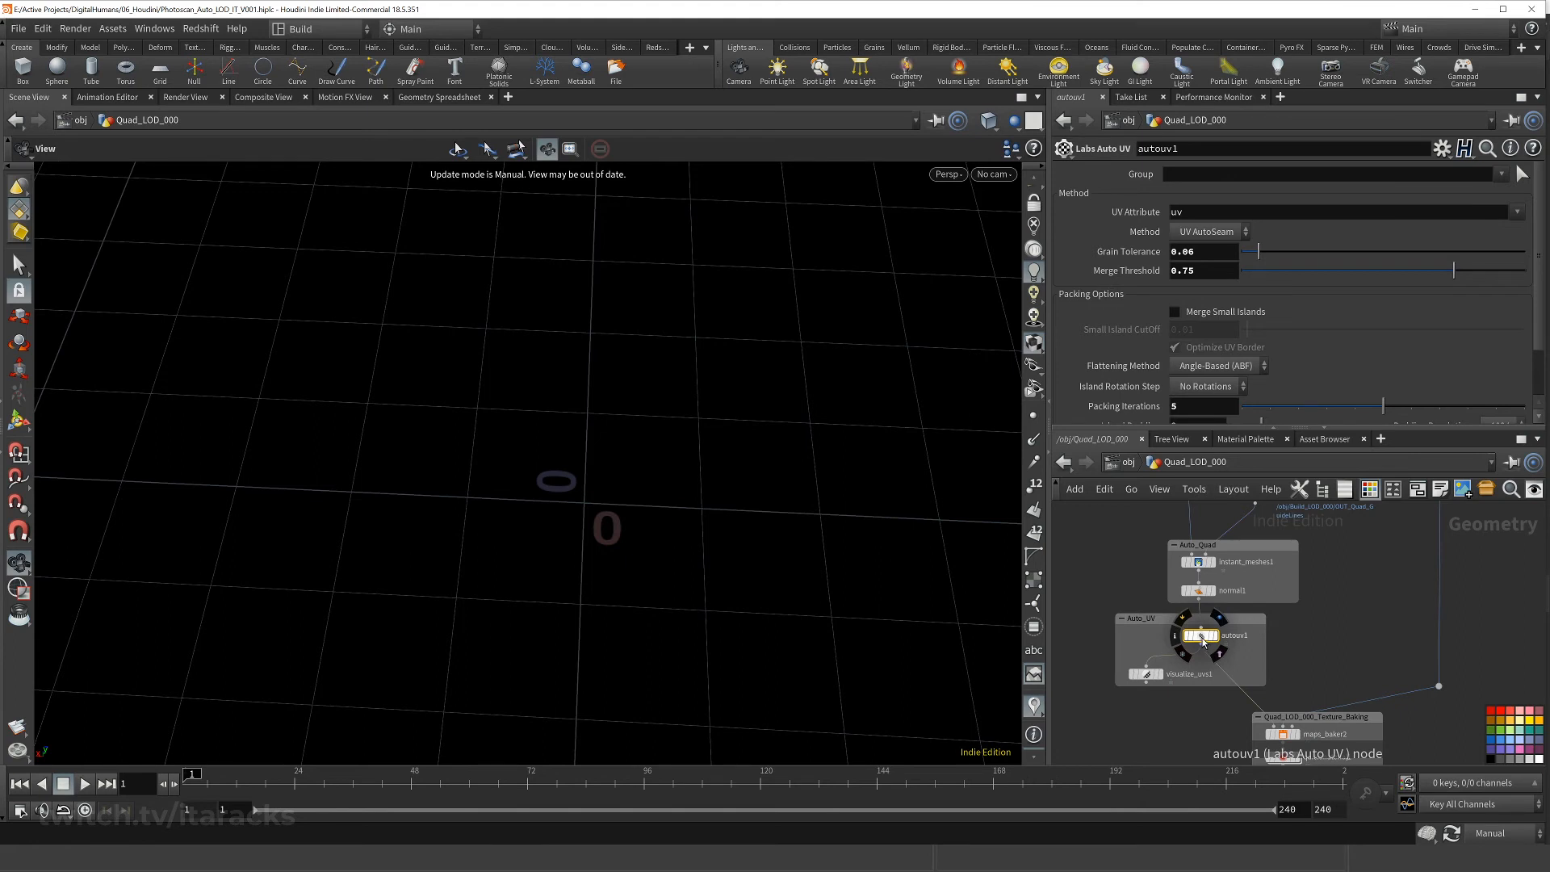
{"action": "left_click_drag", "start_coordinate": [1203, 640], "coordinate": [1202, 647]}
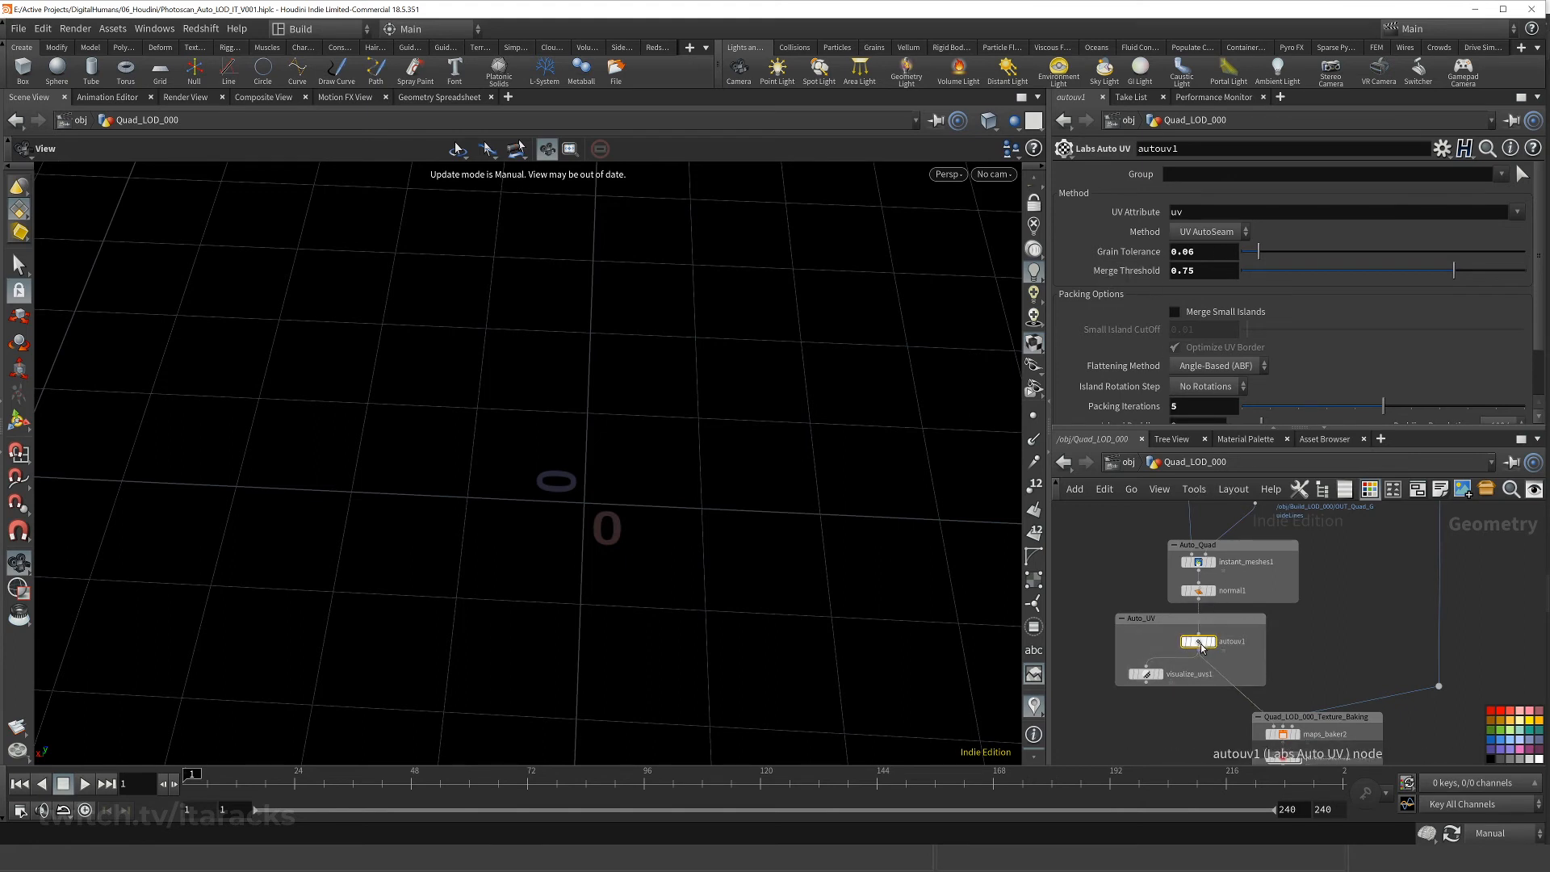
{"action": "mouse_move", "coordinate": [1203, 647]}
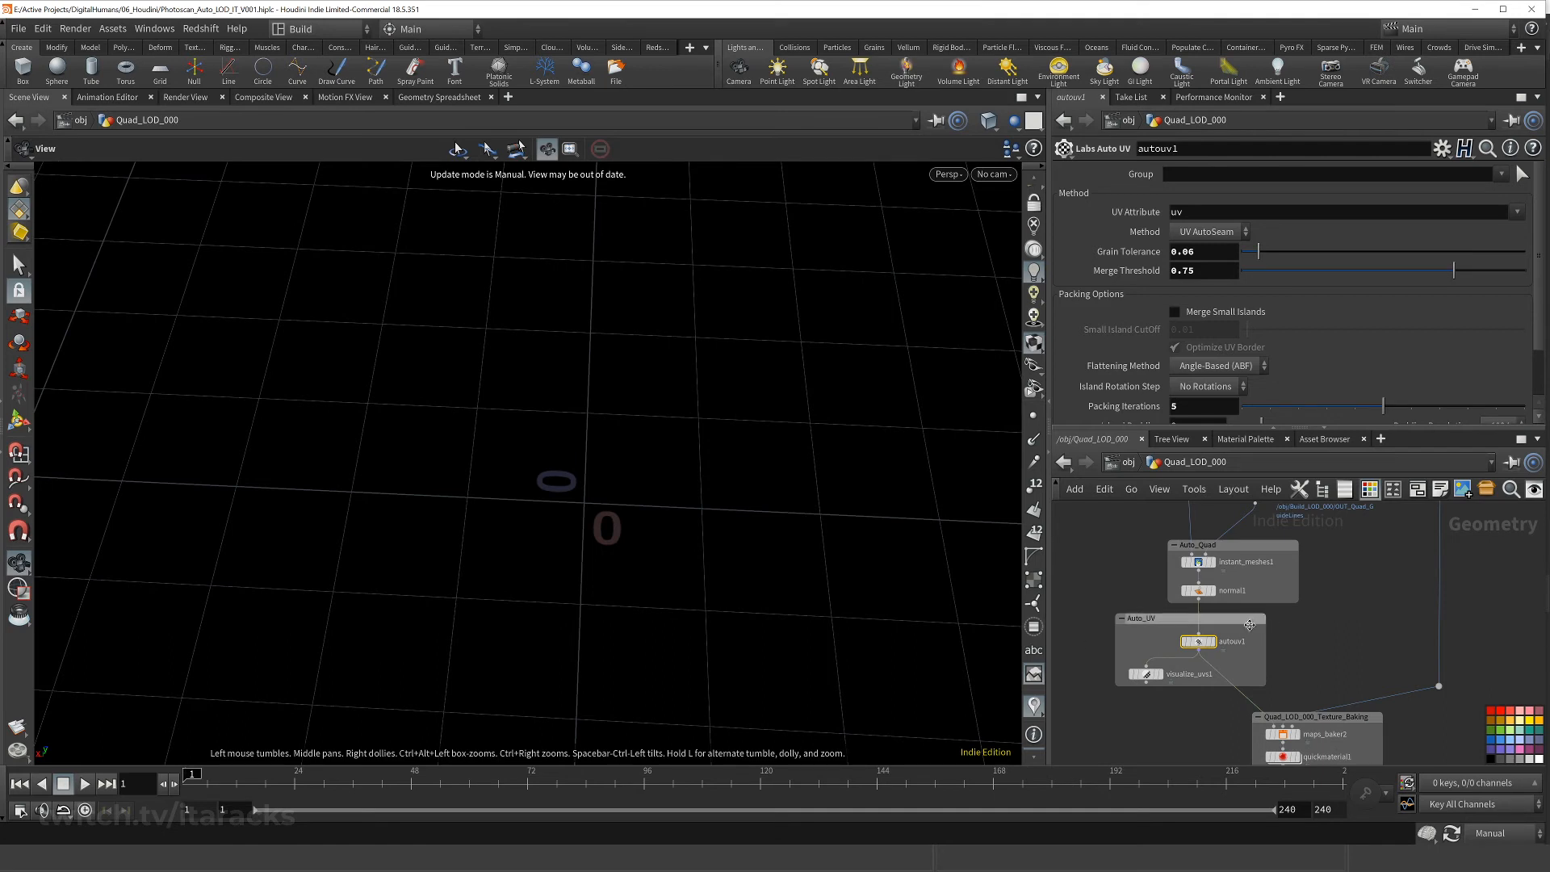
{"action": "middle_click_drag", "start_coordinate": [1229, 664], "coordinate": [1181, 706]}
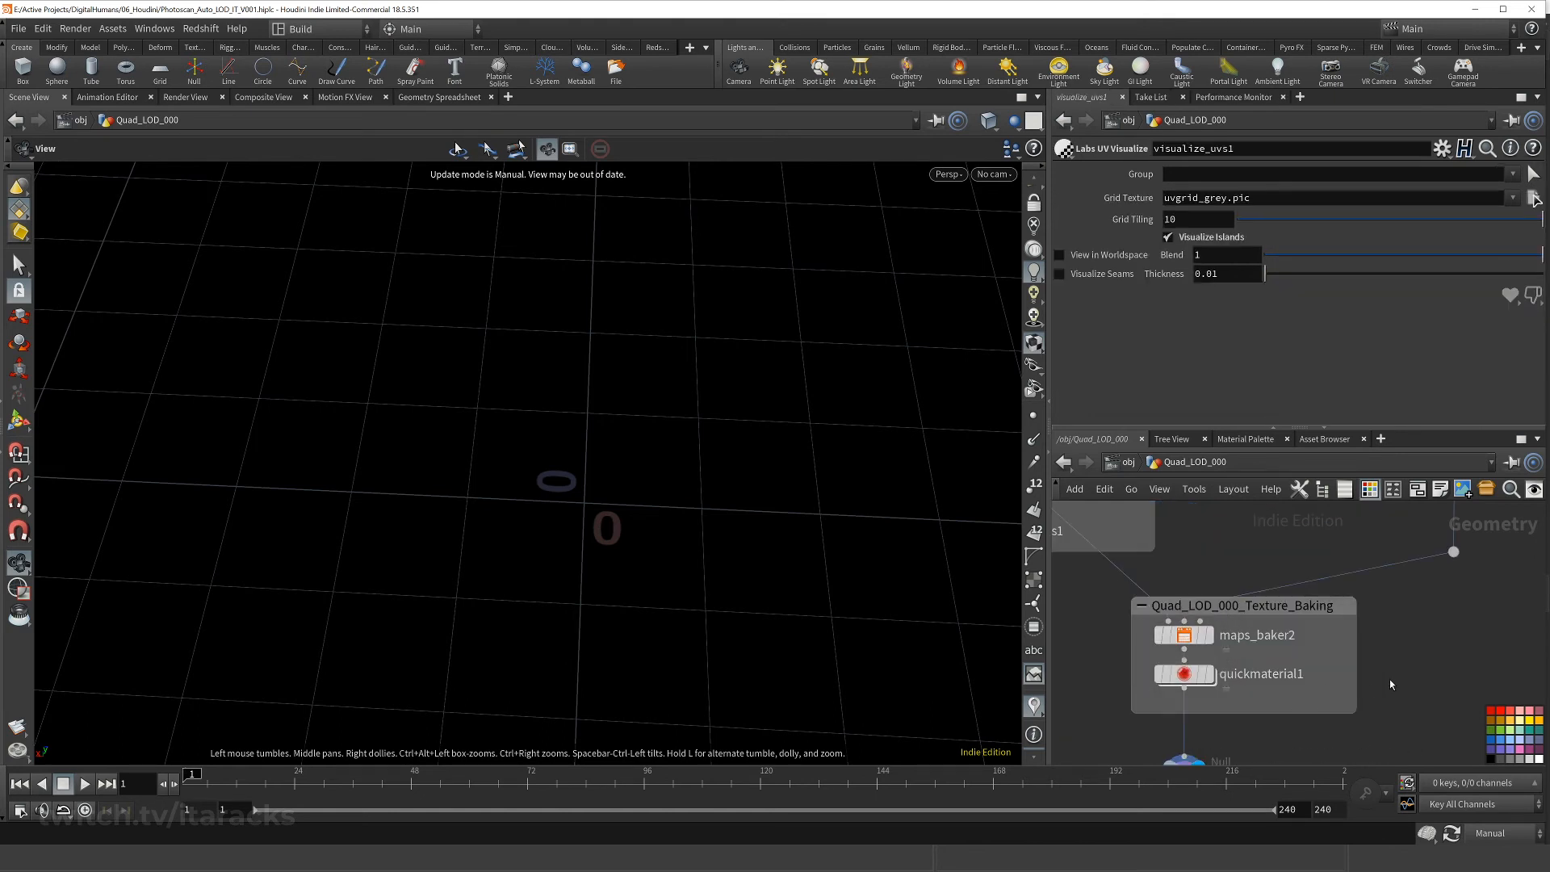
- Select maps_baker2 in the Quad_LOD_000_Texture_Baking box and trace its inputs back to autouv1 and object_merge1
{"action": "left_click", "coordinate": [1189, 640]}
{"action": "key", "text": "h"}
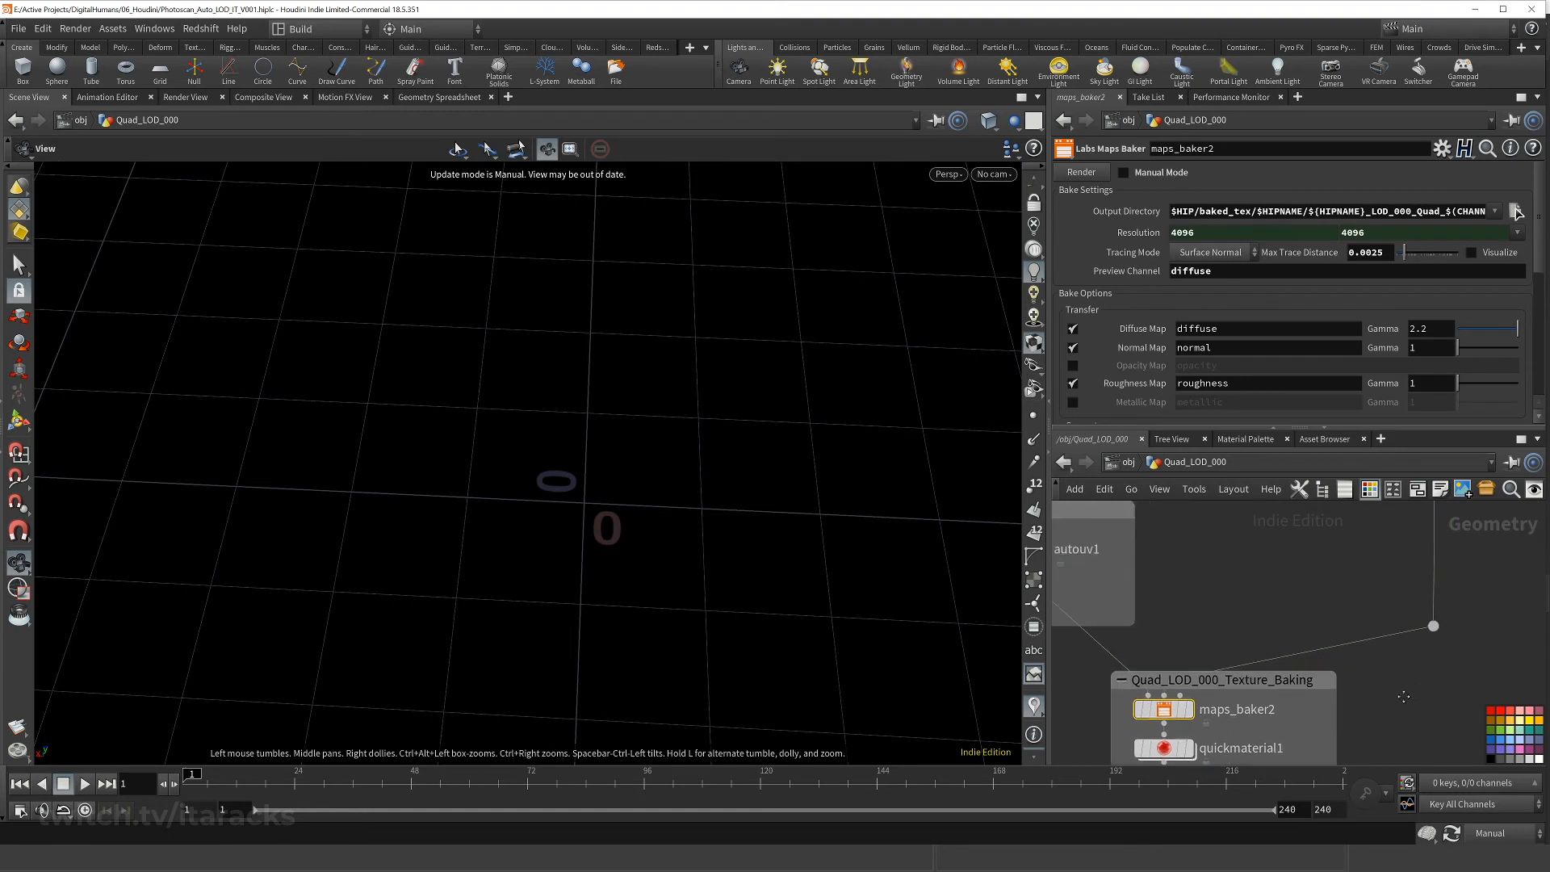
{"action": "scroll", "coordinate": [1219, 612], "scroll_direction": "up", "scroll_amount": 3}
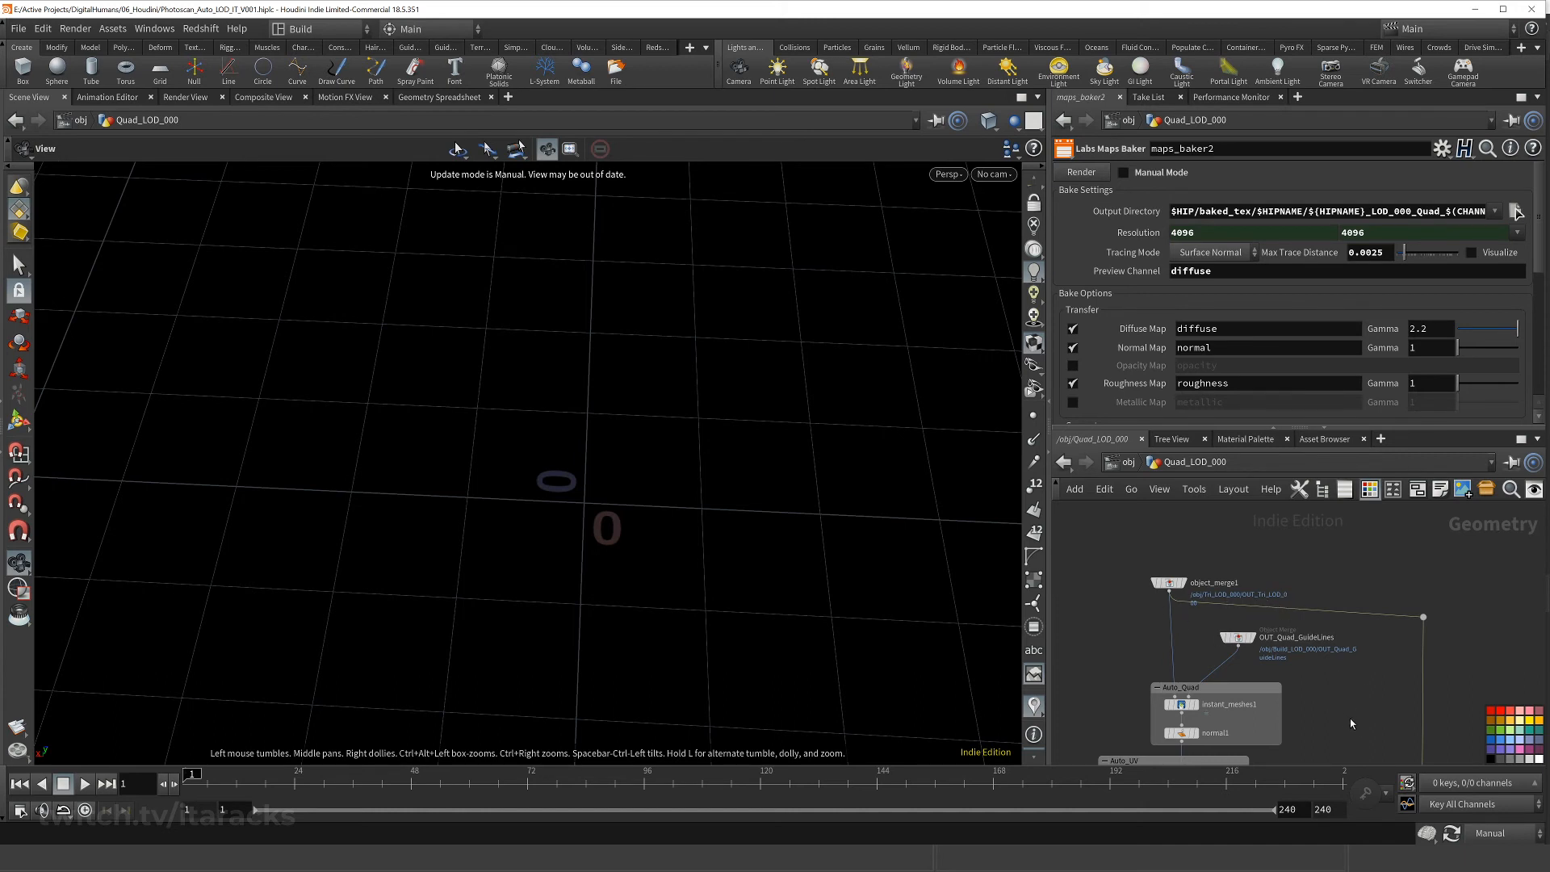
{"action": "middle_click_drag", "start_coordinate": [1352, 724], "coordinate": [1301, 572]}
{"action": "scroll", "coordinate": [1197, 736], "scroll_direction": "up", "scroll_amount": 3}
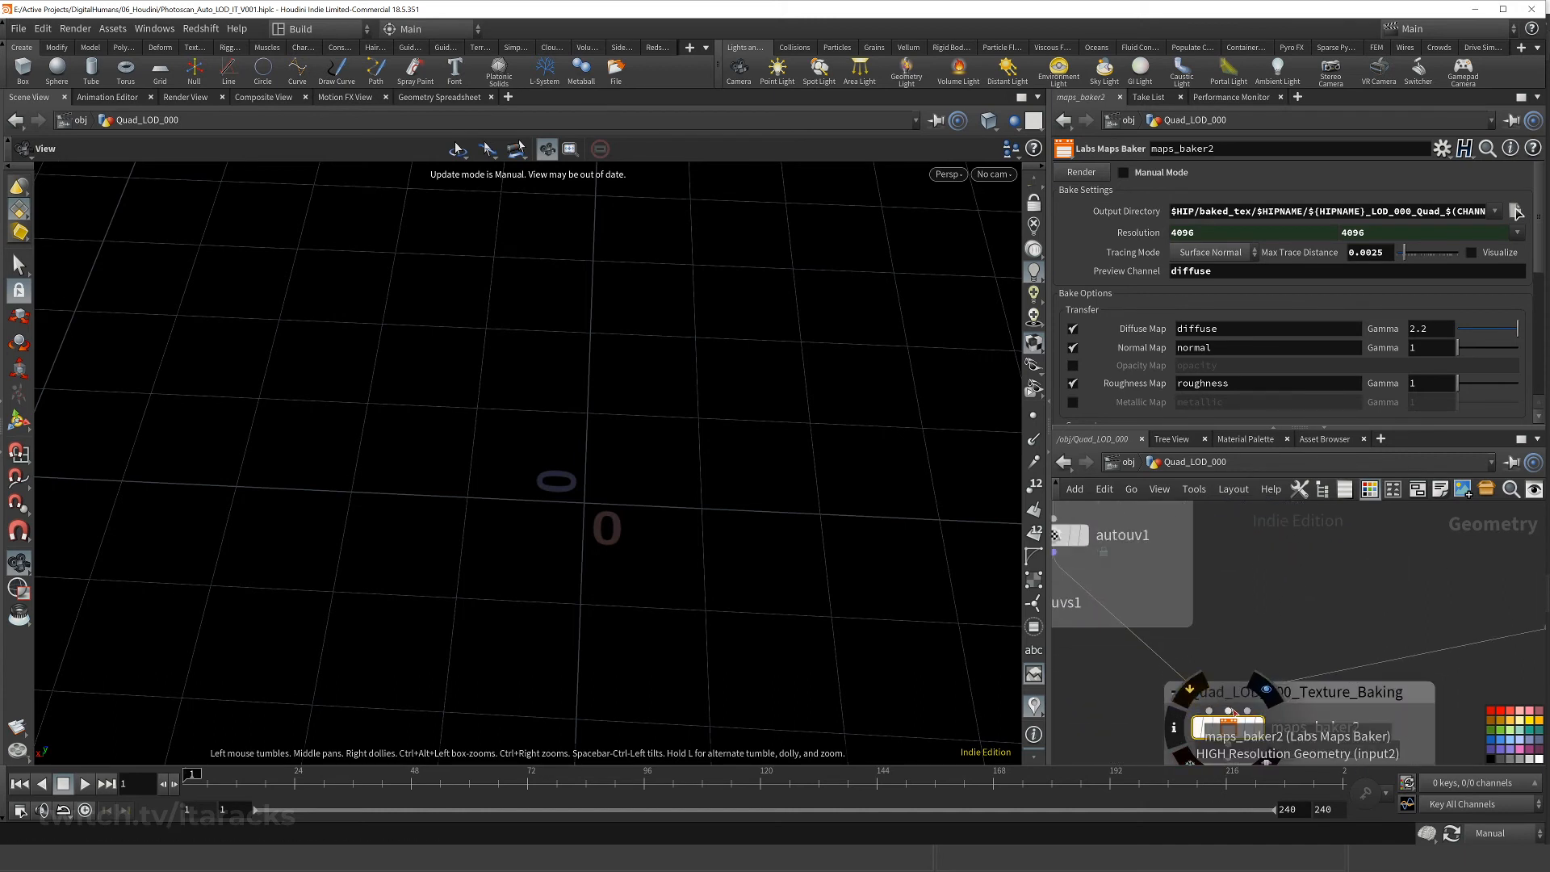
{"action": "scroll", "coordinate": [1233, 714], "scroll_direction": "down", "scroll_amount": 3}
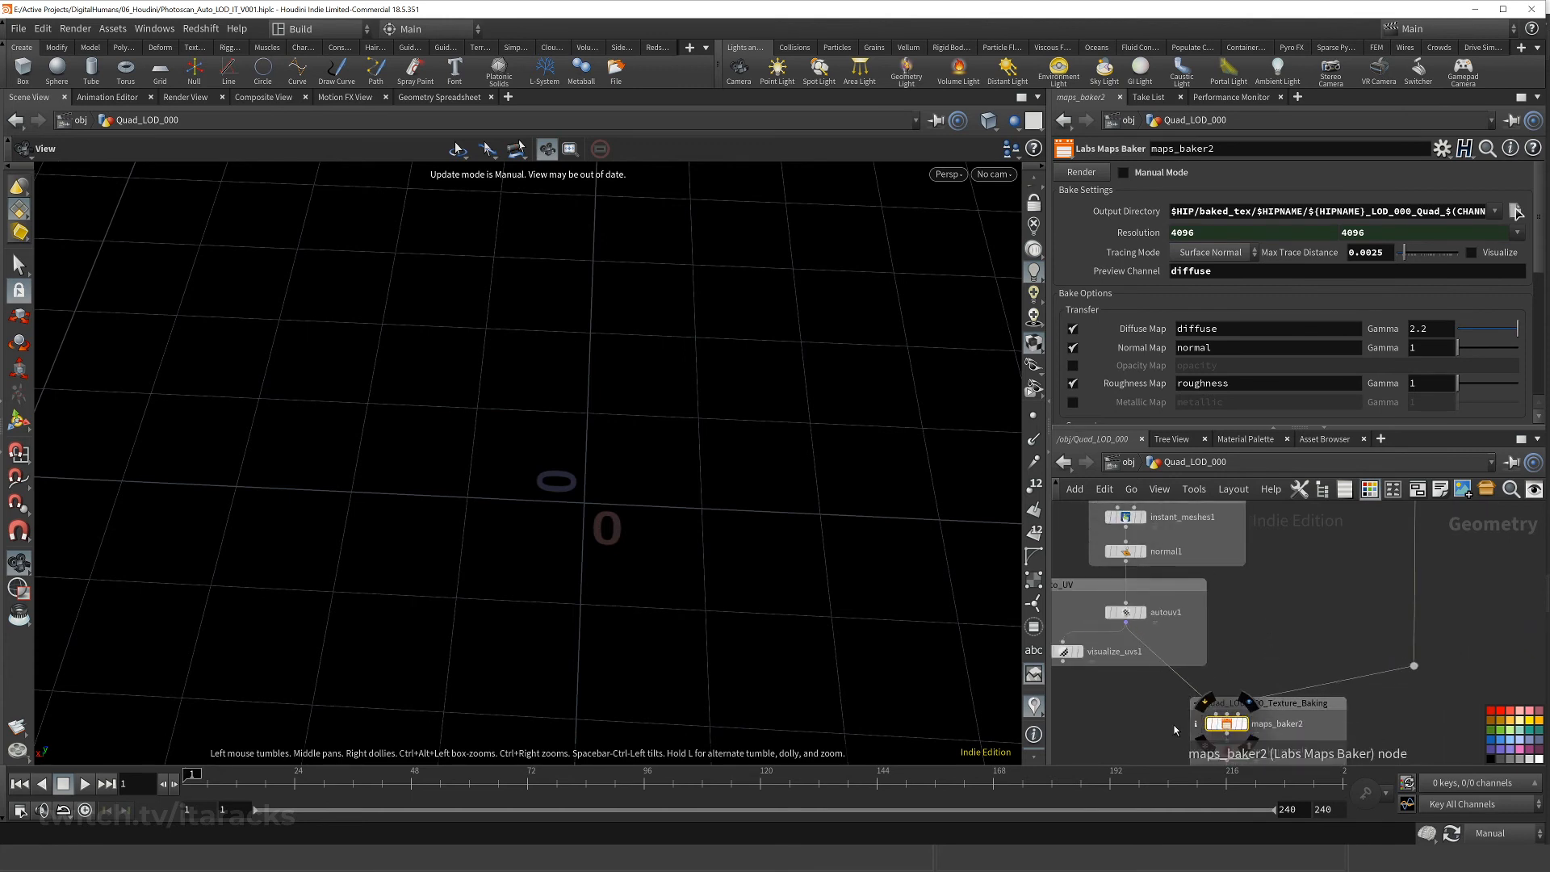
{"action": "middle_click_drag", "start_coordinate": [1175, 730], "coordinate": [1167, 650]}
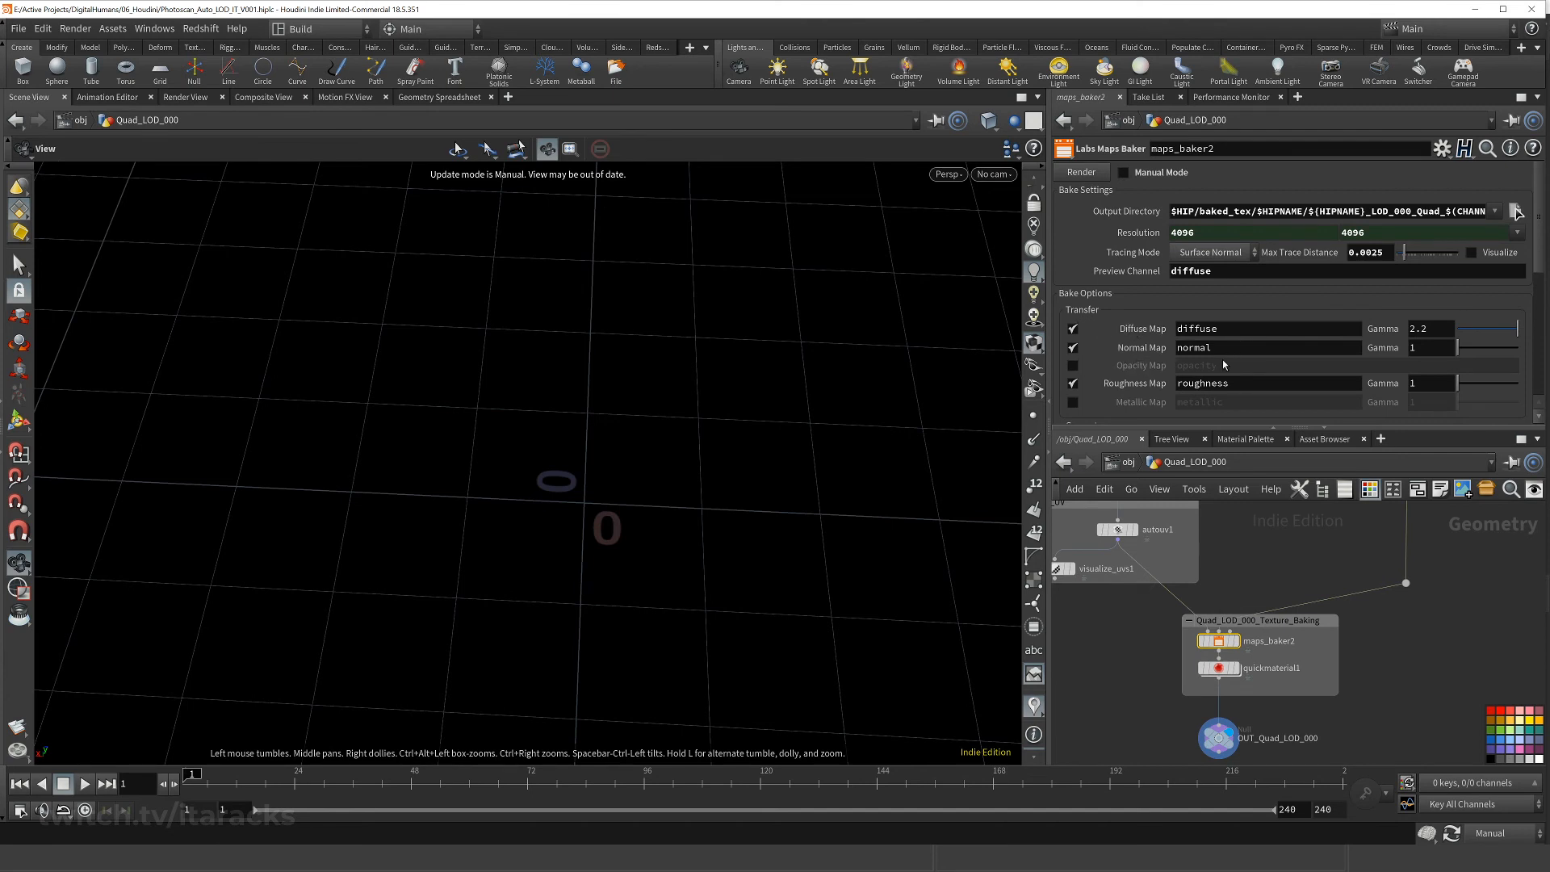
- Examine which transfer and generated maps are enabled for baking on maps_baker2, including thickness and curvature
{"action": "scroll", "coordinate": [1224, 365], "scroll_direction": "down", "scroll_amount": 3}
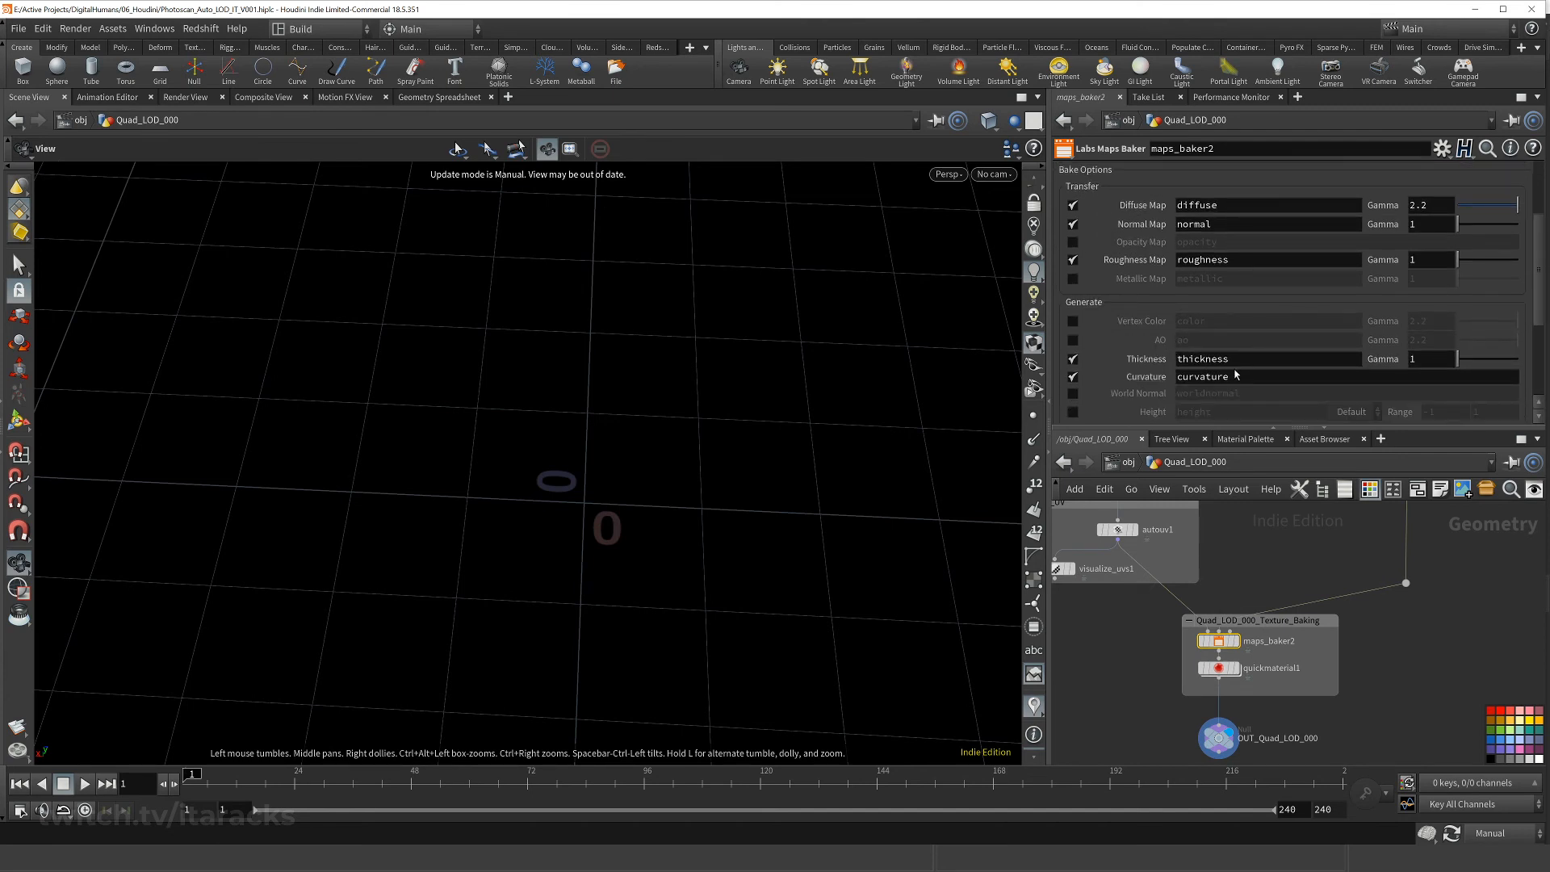
{"action": "scroll", "coordinate": [1236, 375], "scroll_direction": "down", "scroll_amount": 1}
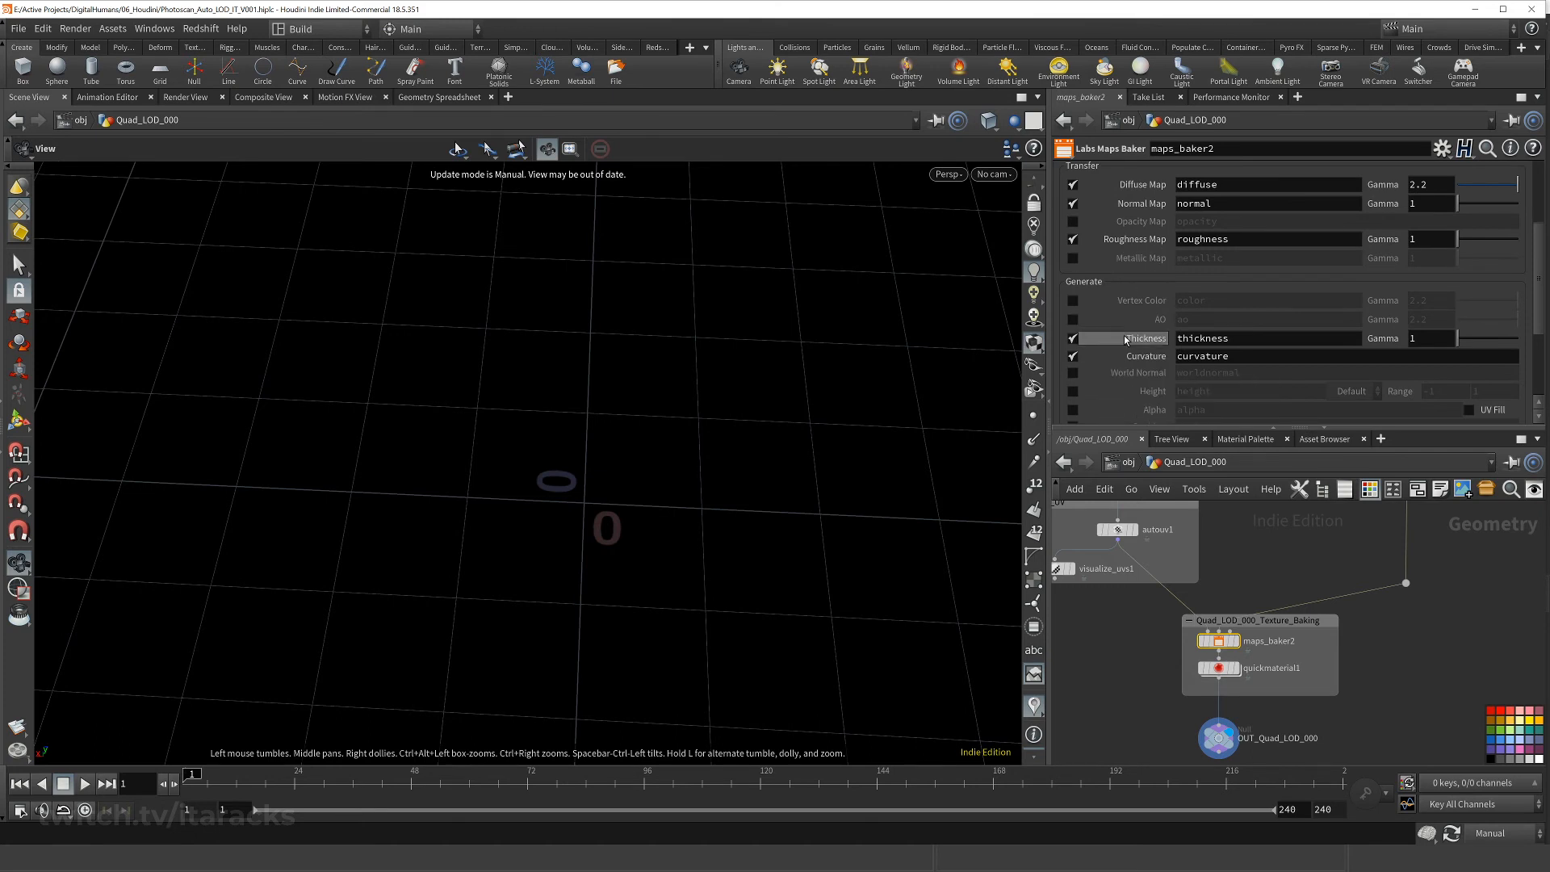
{"action": "scroll", "coordinate": [1141, 369], "scroll_direction": "down", "scroll_amount": 3}
{"action": "scroll", "coordinate": [1141, 368], "scroll_direction": "down", "scroll_amount": 2}
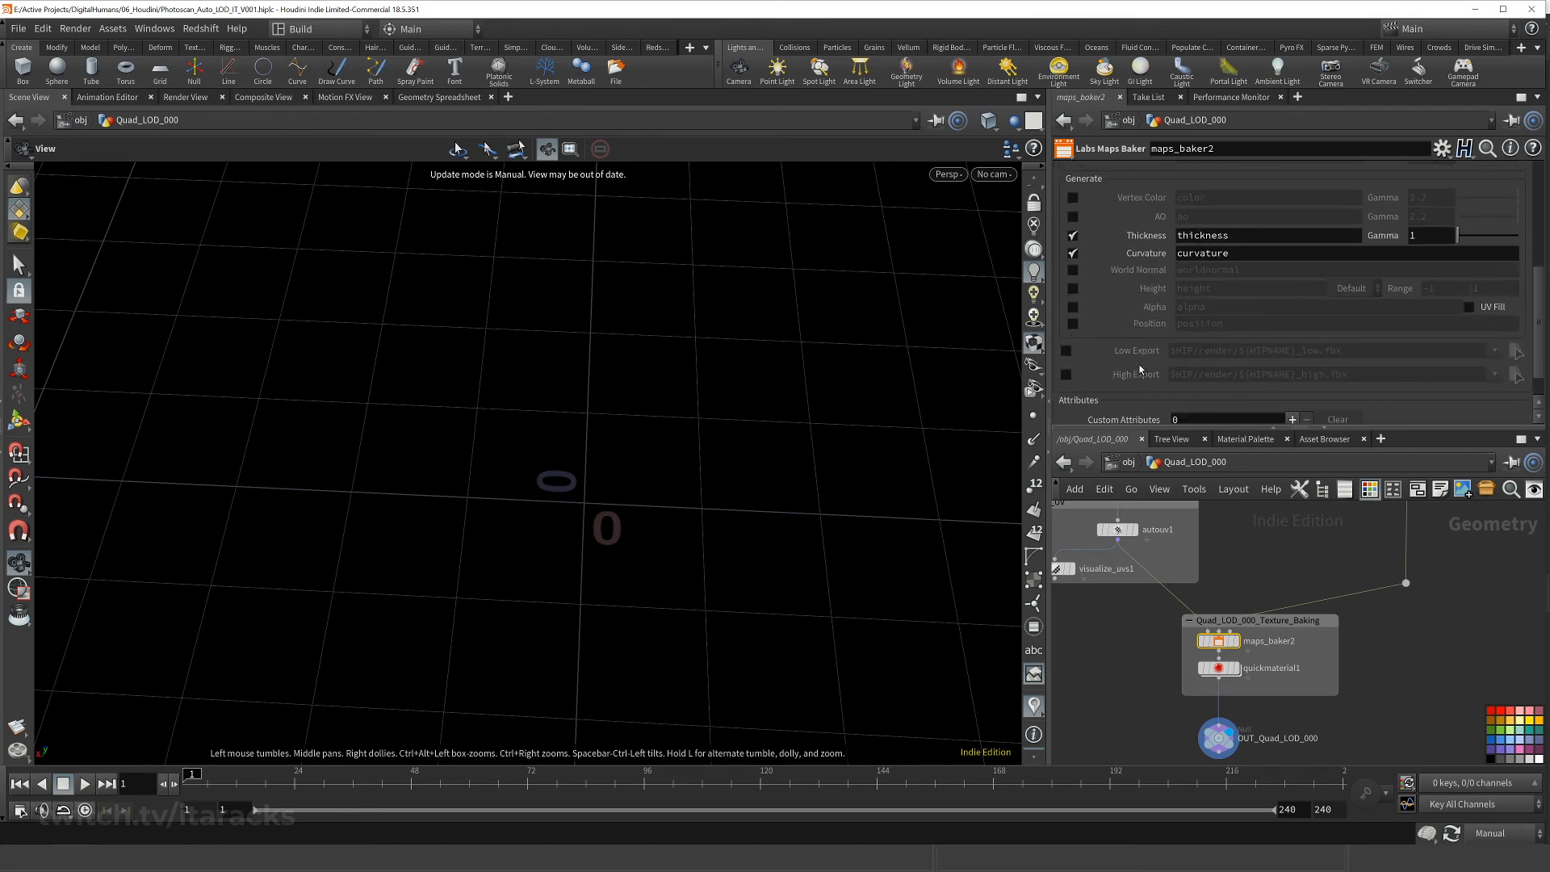
{"action": "scroll", "coordinate": [1130, 331], "scroll_direction": "up", "scroll_amount": 4}
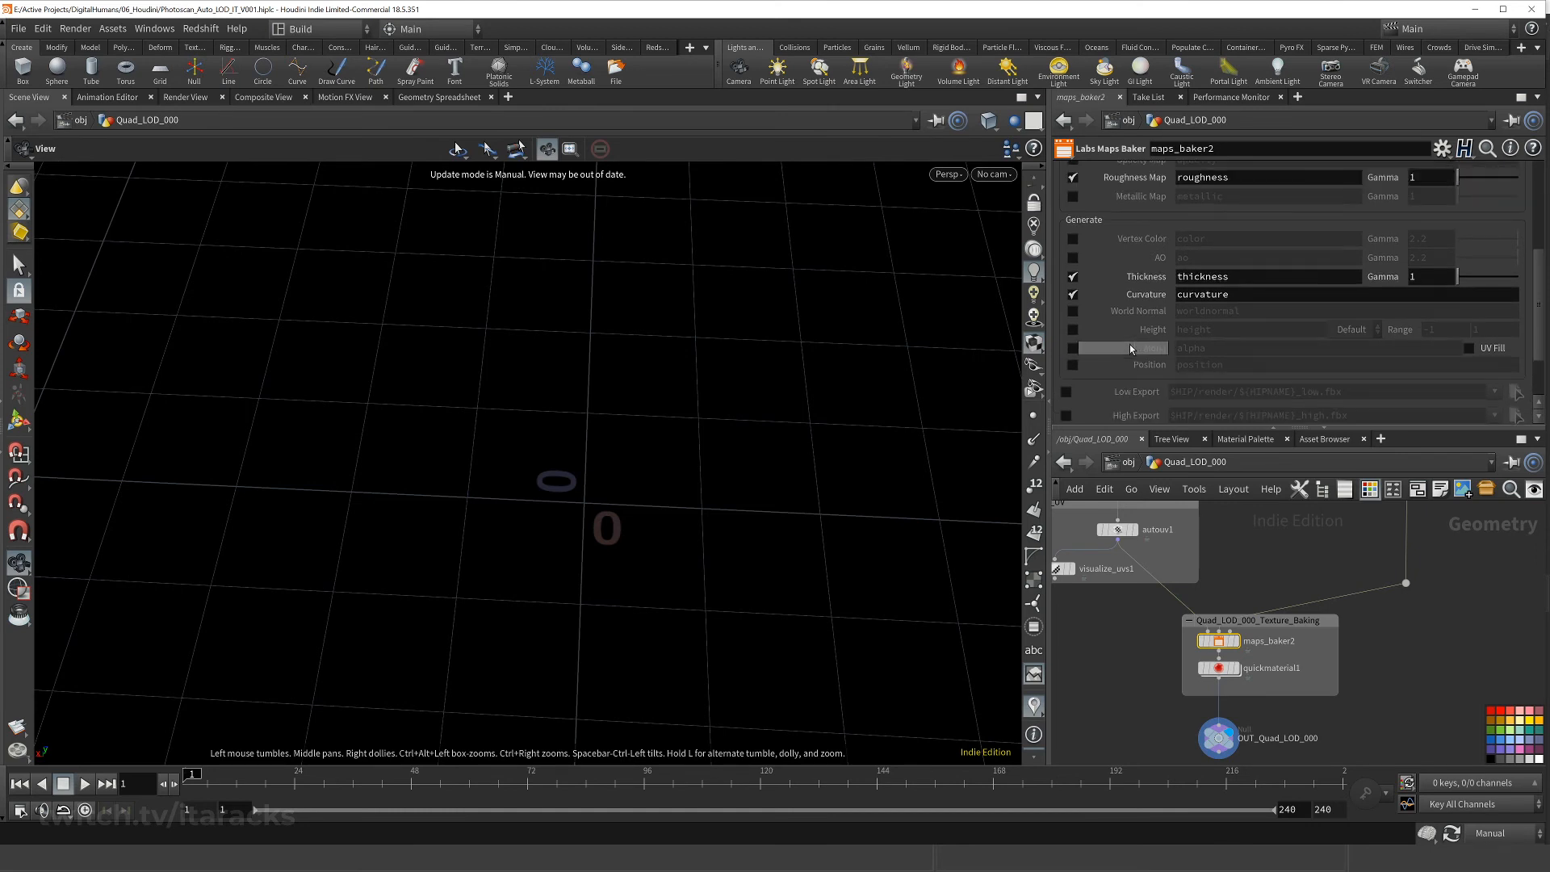
{"action": "scroll", "coordinate": [1133, 369], "scroll_direction": "up", "scroll_amount": 5}
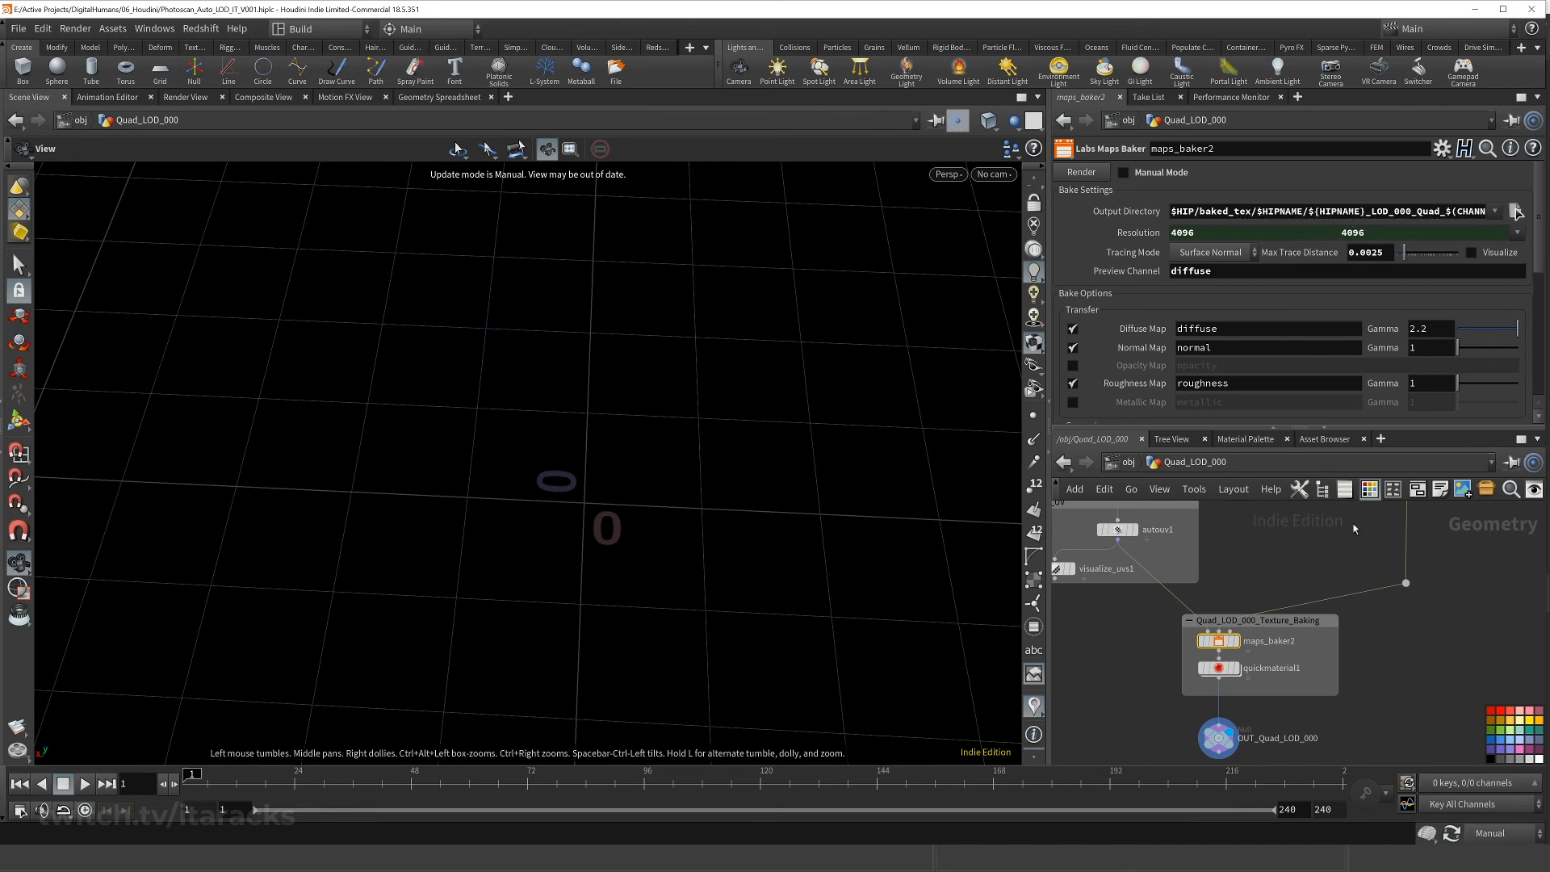
- Inspect the material name and the baked albedo, roughness and normal texture paths on quickmaterial1
{"action": "left_click", "coordinate": [1213, 670]}
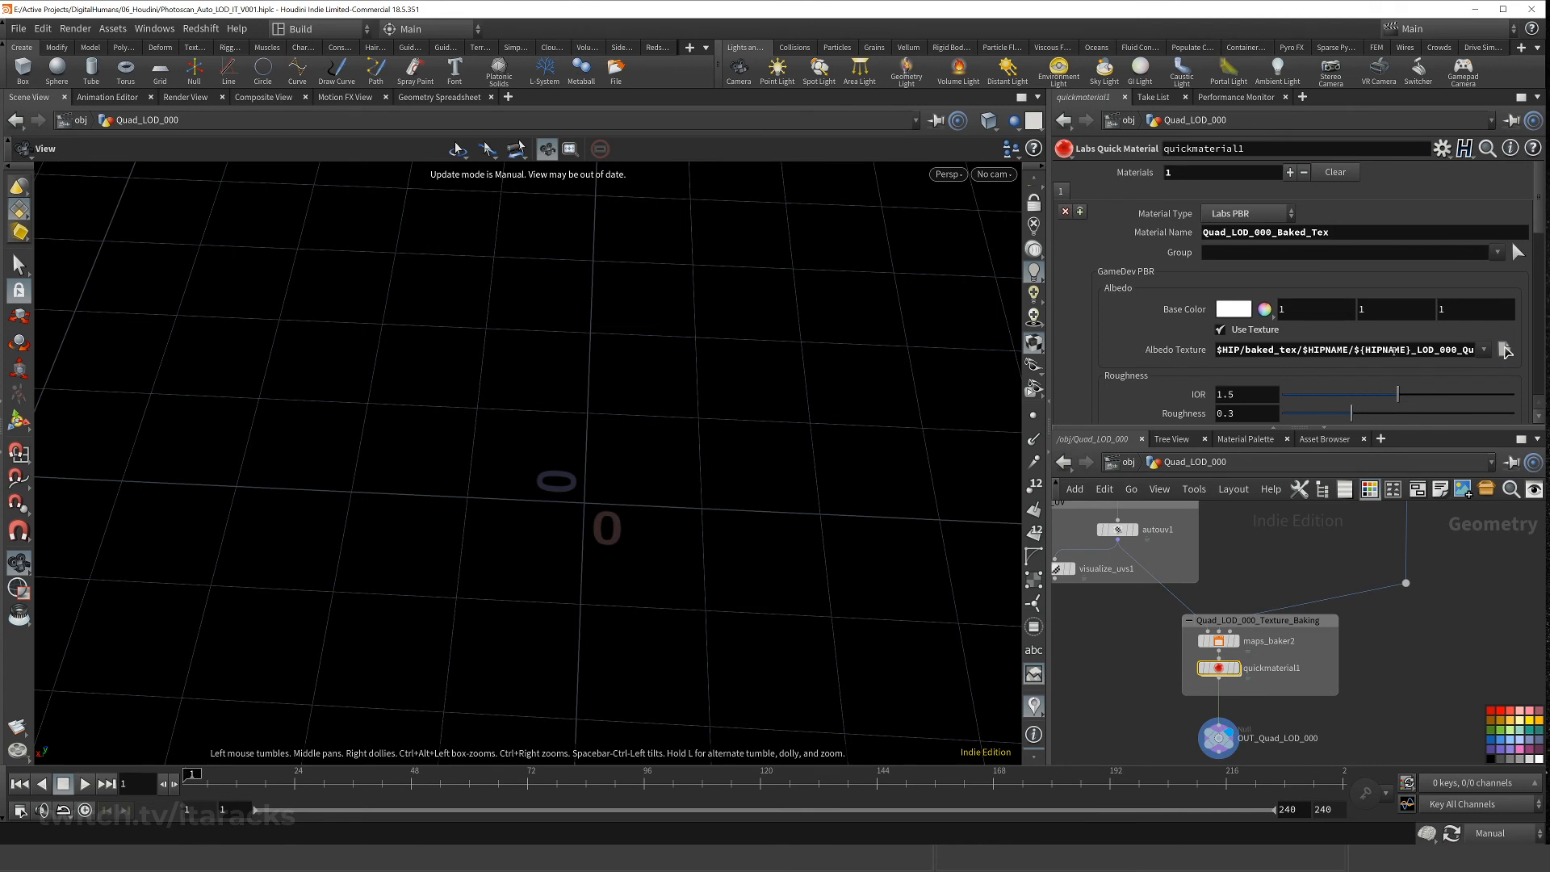
{"action": "left_click_drag", "start_coordinate": [1438, 350], "coordinate": [1503, 356]}
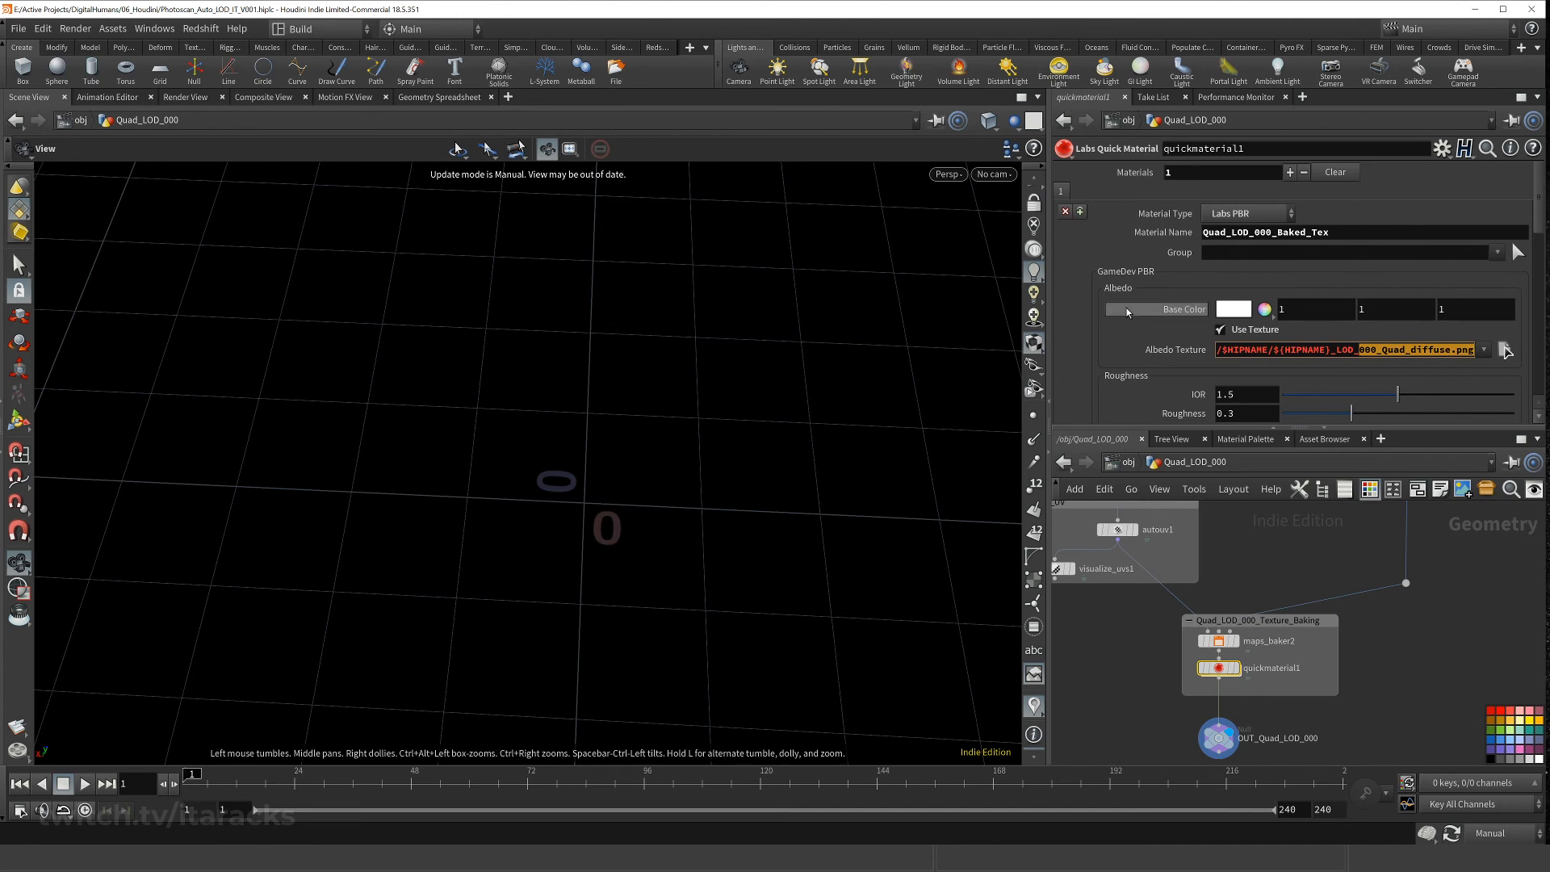
{"action": "scroll", "coordinate": [1155, 339], "scroll_direction": "down", "scroll_amount": 2}
{"action": "left_click", "coordinate": [1373, 639]}
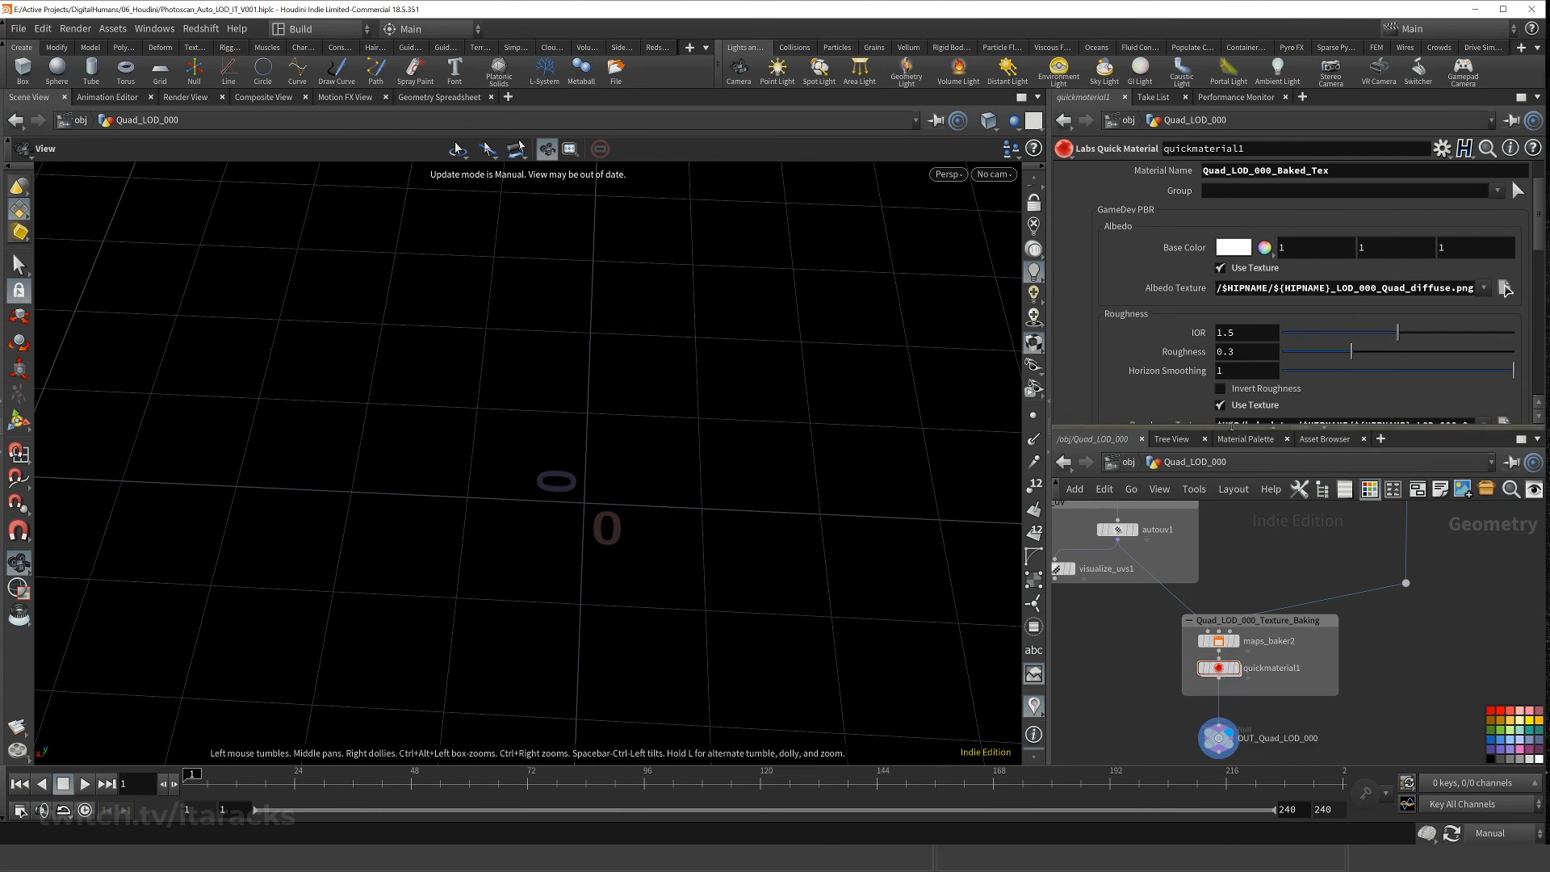
{"action": "scroll", "coordinate": [1153, 312], "scroll_direction": "down", "scroll_amount": 10}
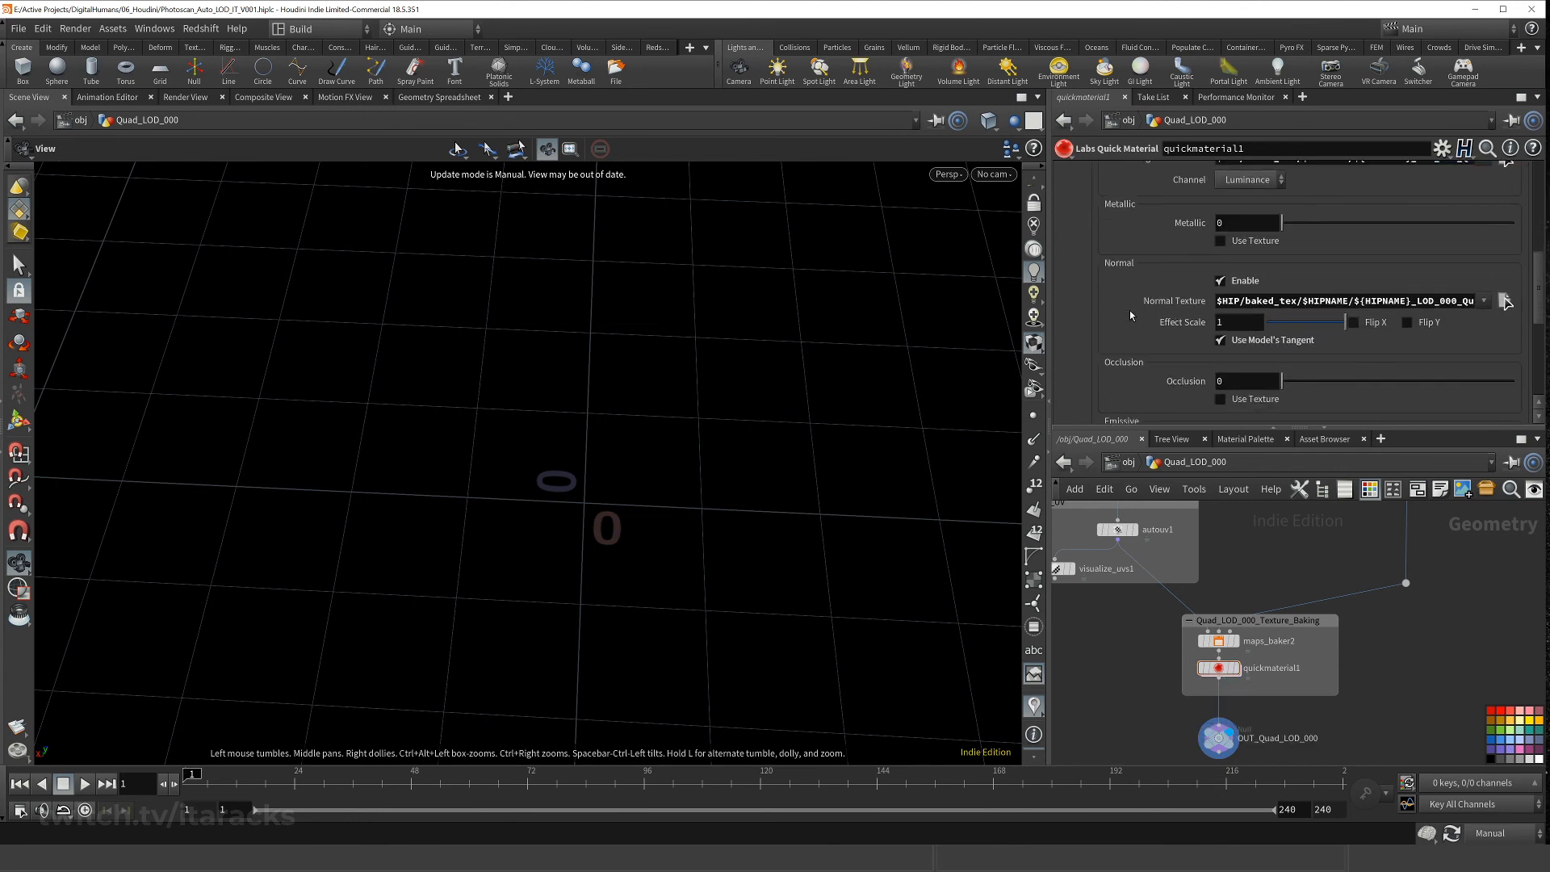
{"action": "scroll", "coordinate": [1130, 315], "scroll_direction": "up", "scroll_amount": 10}
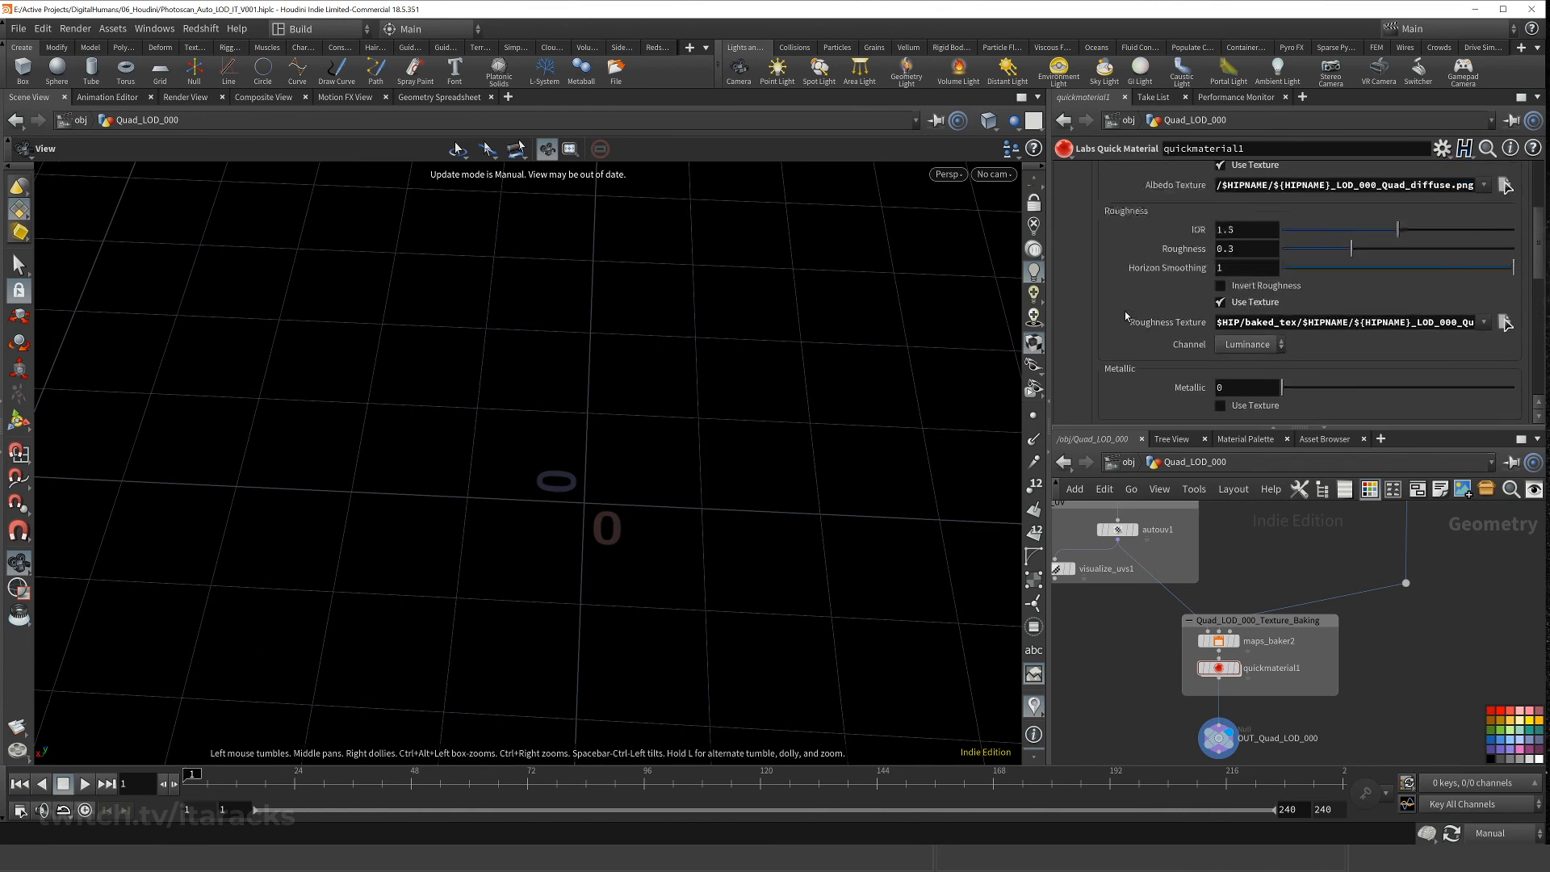
- Review the Quad_LOD_000 network through to its OUT_Quad_LOD_000 node and return to the object level
{"action": "middle_click_drag", "start_coordinate": [1145, 754], "coordinate": [1132, 703]}
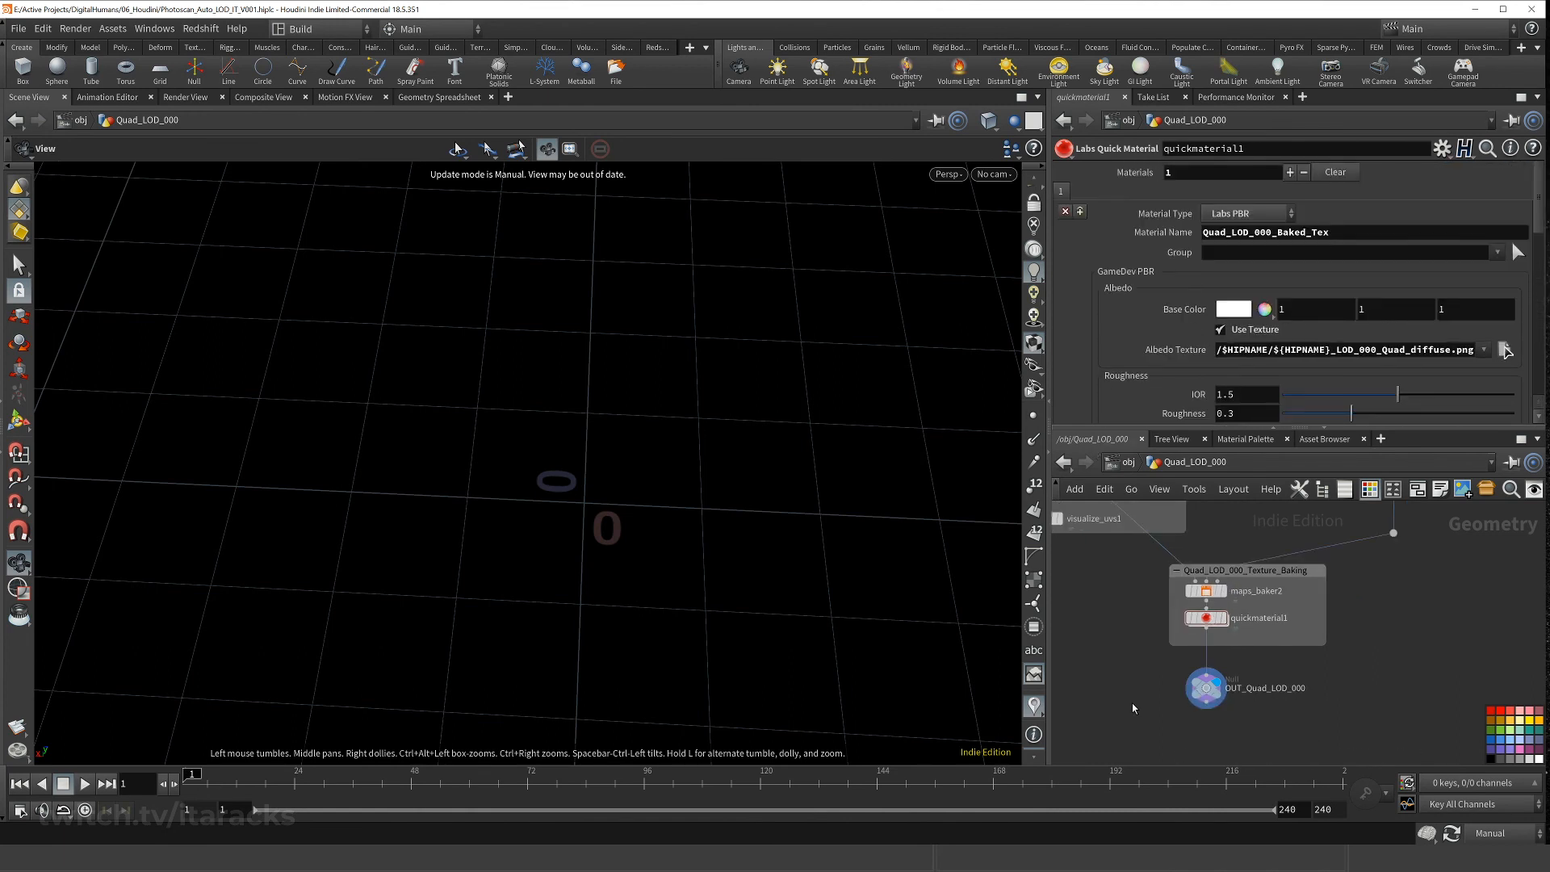
{"action": "scroll", "coordinate": [1127, 683], "scroll_direction": "down", "scroll_amount": 3}
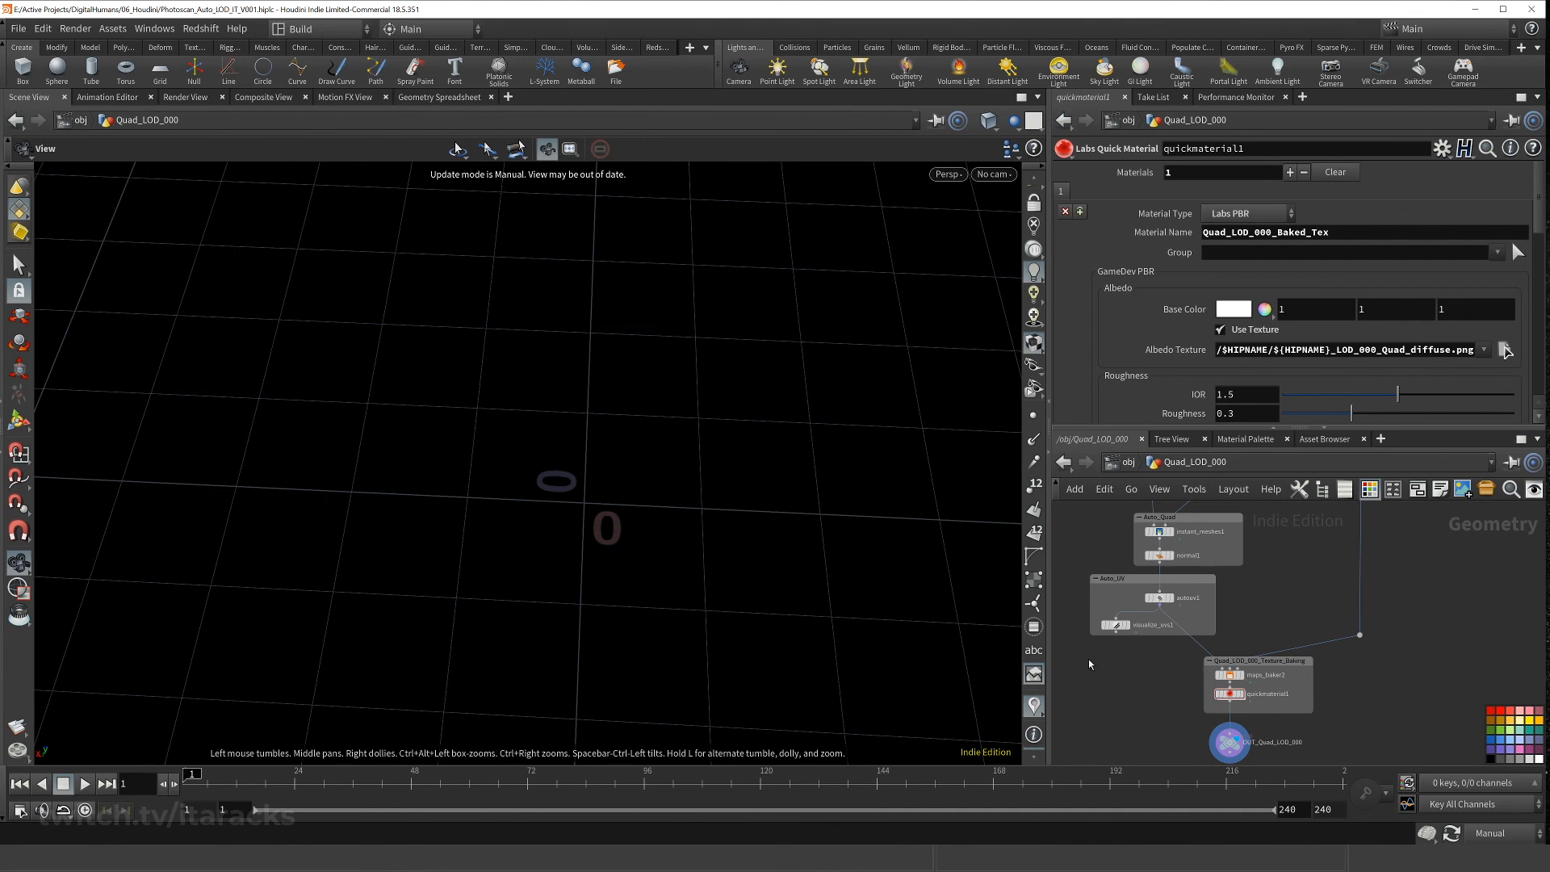
{"action": "middle_click_drag", "start_coordinate": [1271, 568], "coordinate": [1253, 658]}
{"action": "key", "text": "u"}
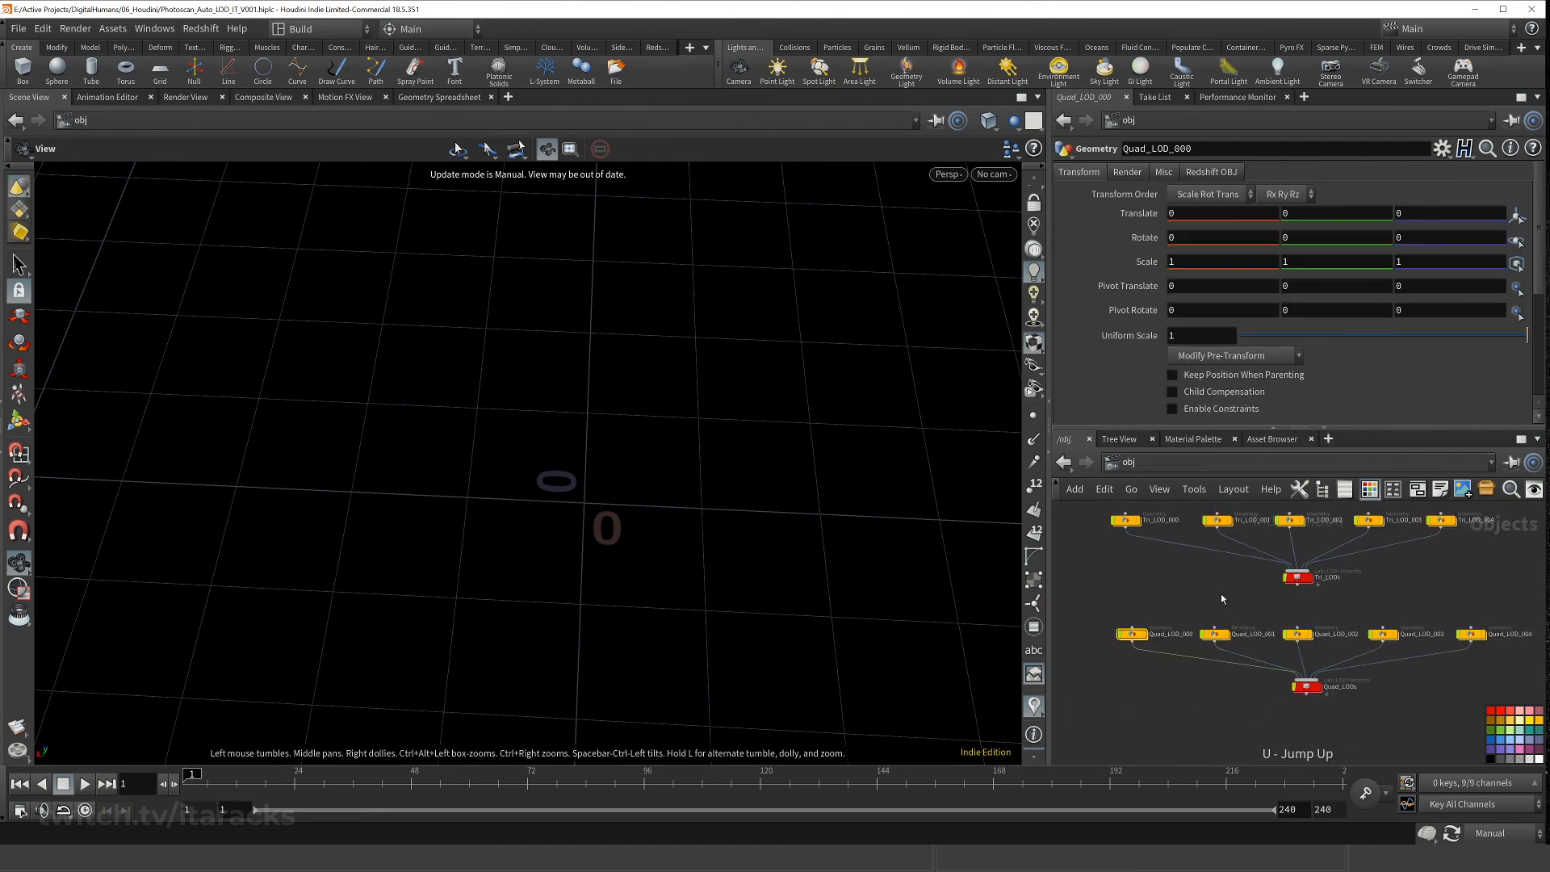
- Open Build_LOD_000, check its switches for texture baking, maximum texture resolution and quad resolution, and return to the object level
{"action": "middle_click_drag", "start_coordinate": [1221, 599], "coordinate": [1203, 738]}
{"action": "double_click", "coordinate": [1267, 599]}
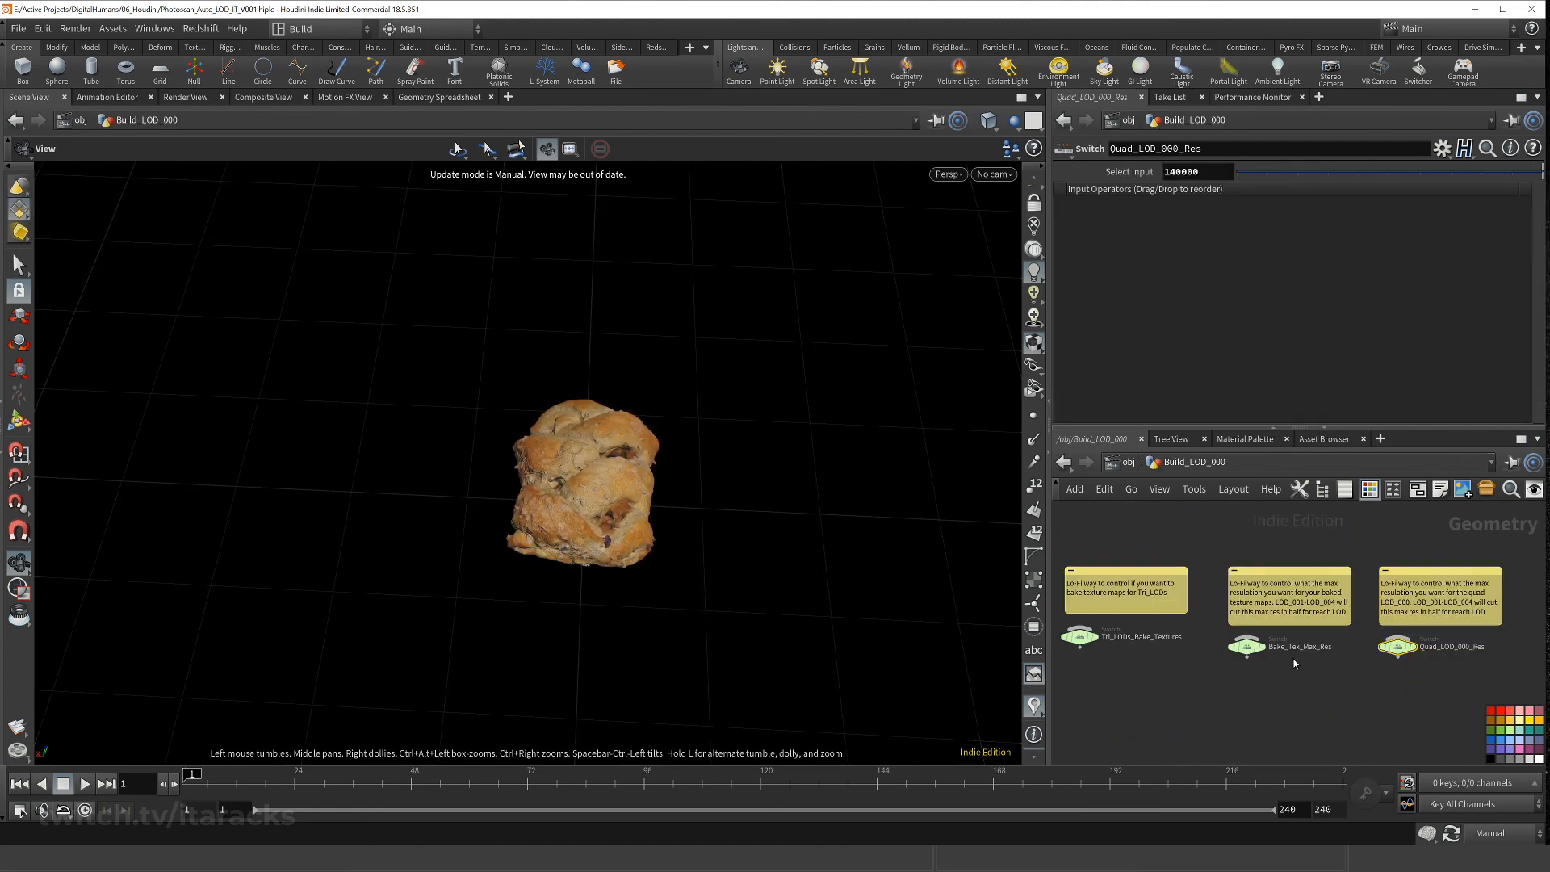
{"action": "scroll", "coordinate": [1295, 664], "scroll_direction": "down", "scroll_amount": 4}
{"action": "key", "text": "u"}
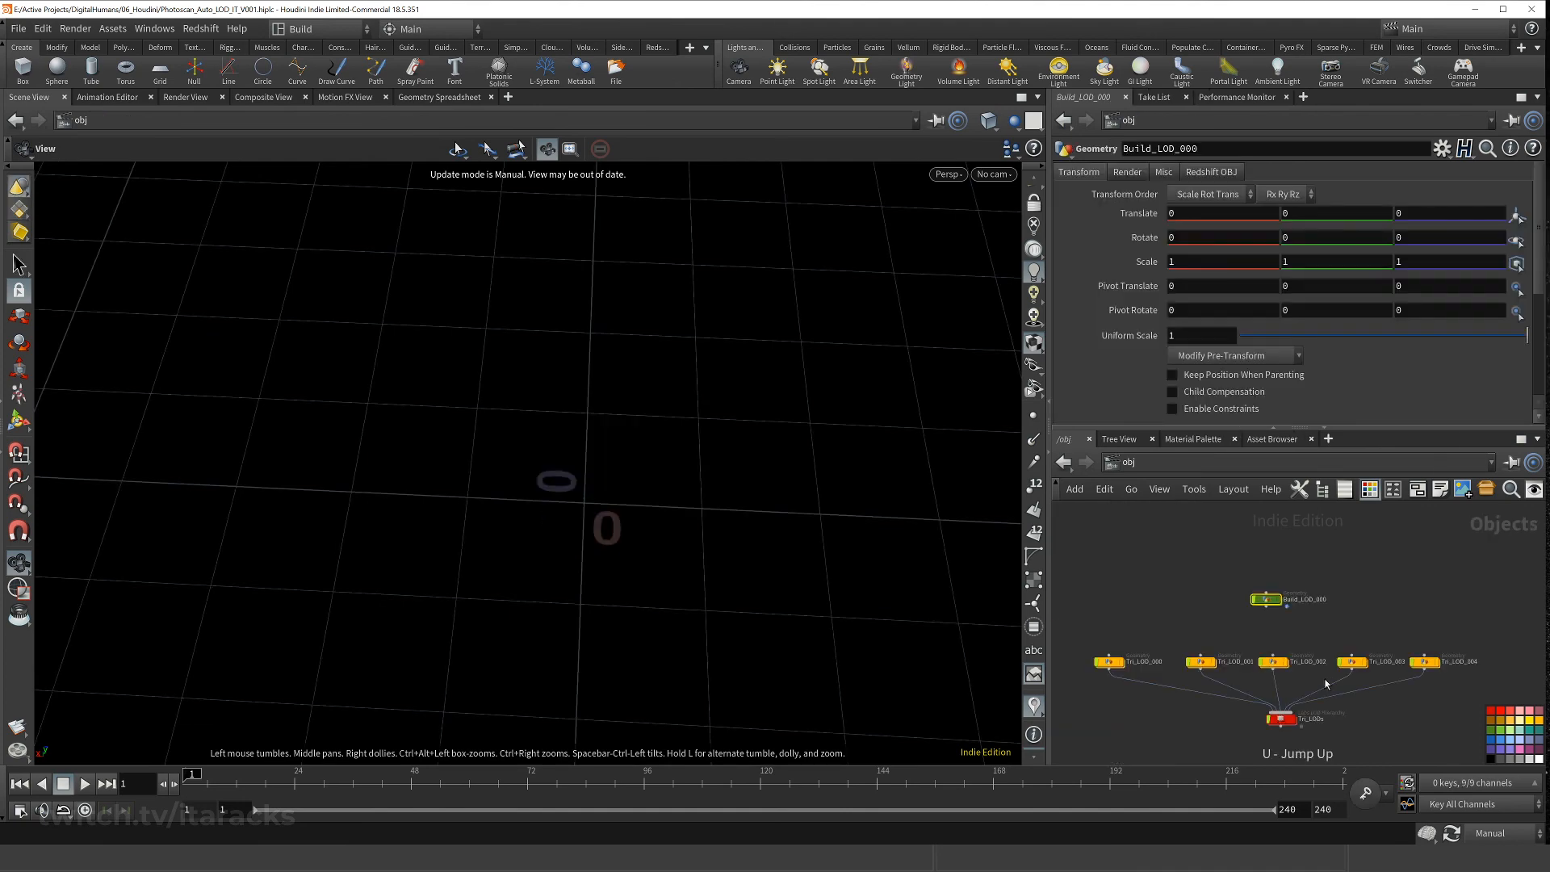
{"action": "left_click", "coordinate": [1257, 601]}
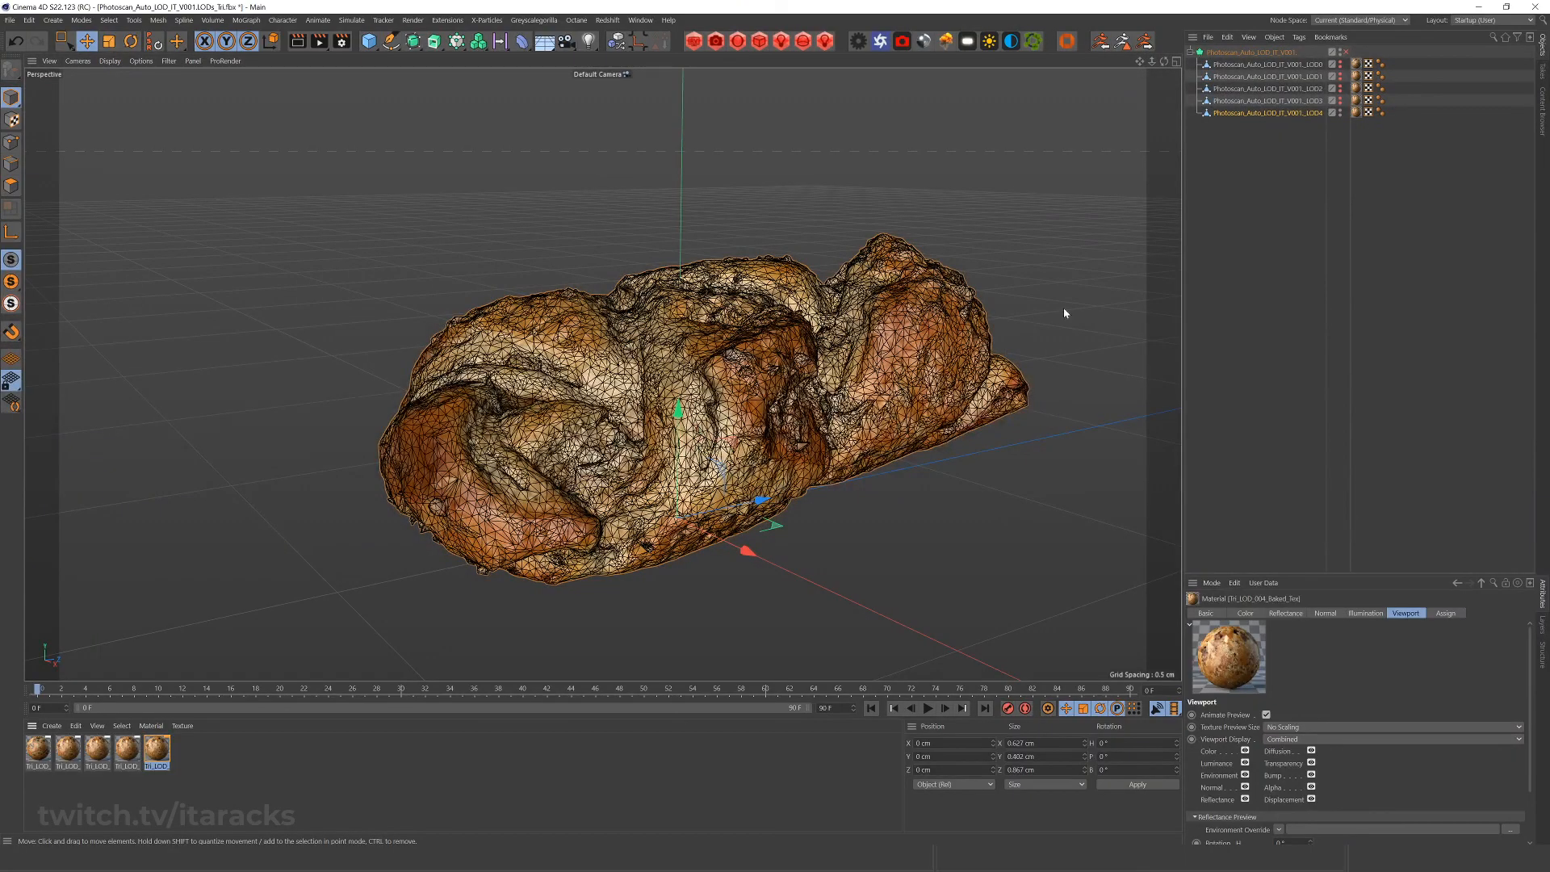
- In Cinema 4D, re-enable the imported triangle LOD object, view it from afar in Gouraud Shading without wireframe, and return to Houdini
{"action": "left_click", "coordinate": [1284, 186]}
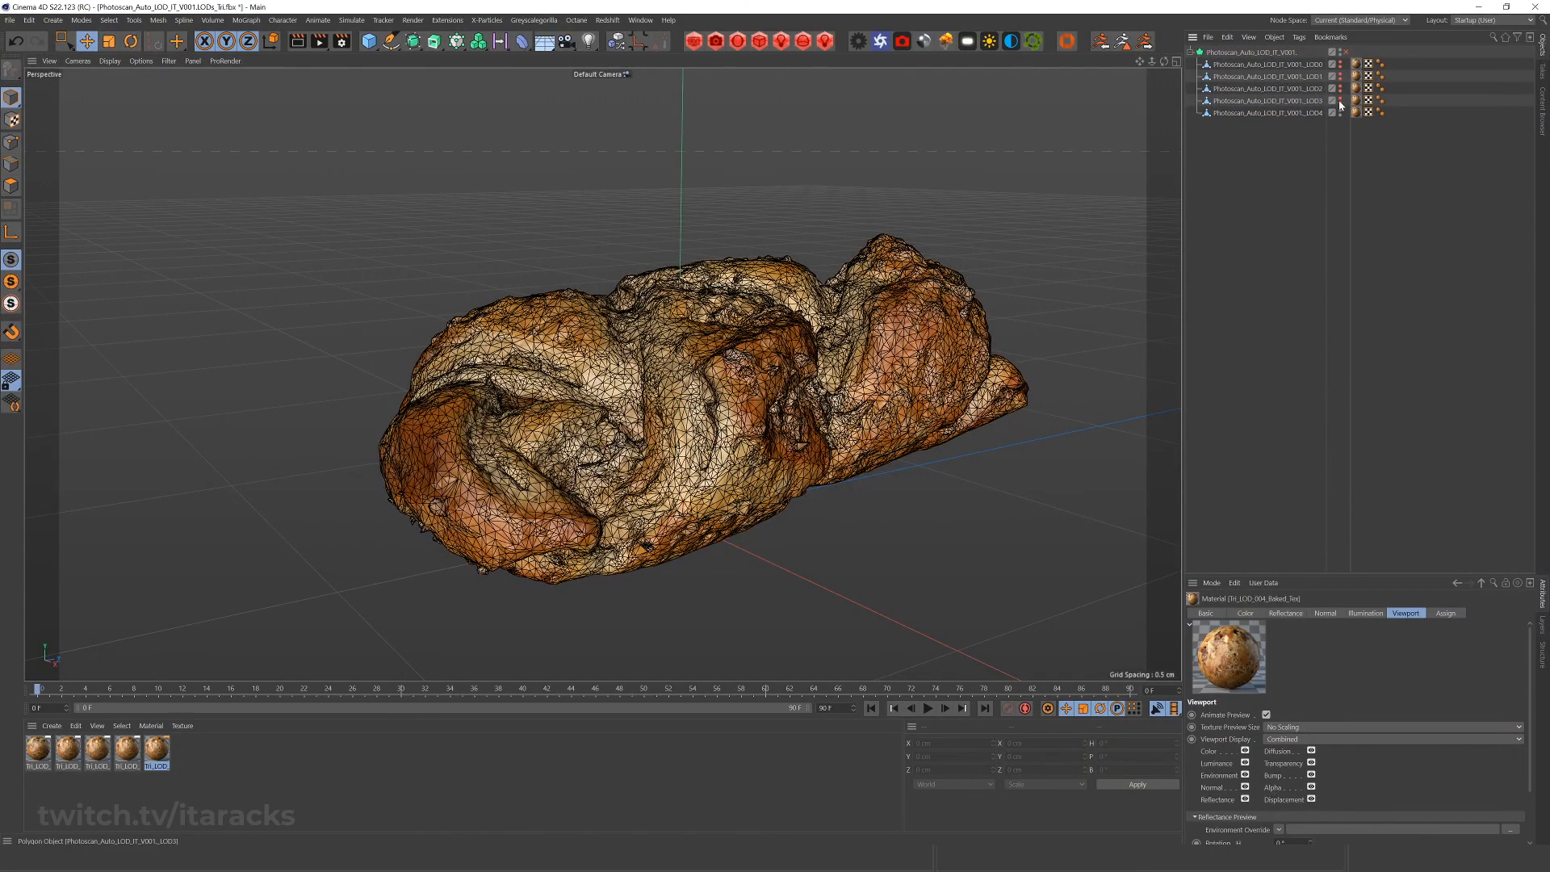
{"action": "left_click", "coordinate": [1345, 53]}
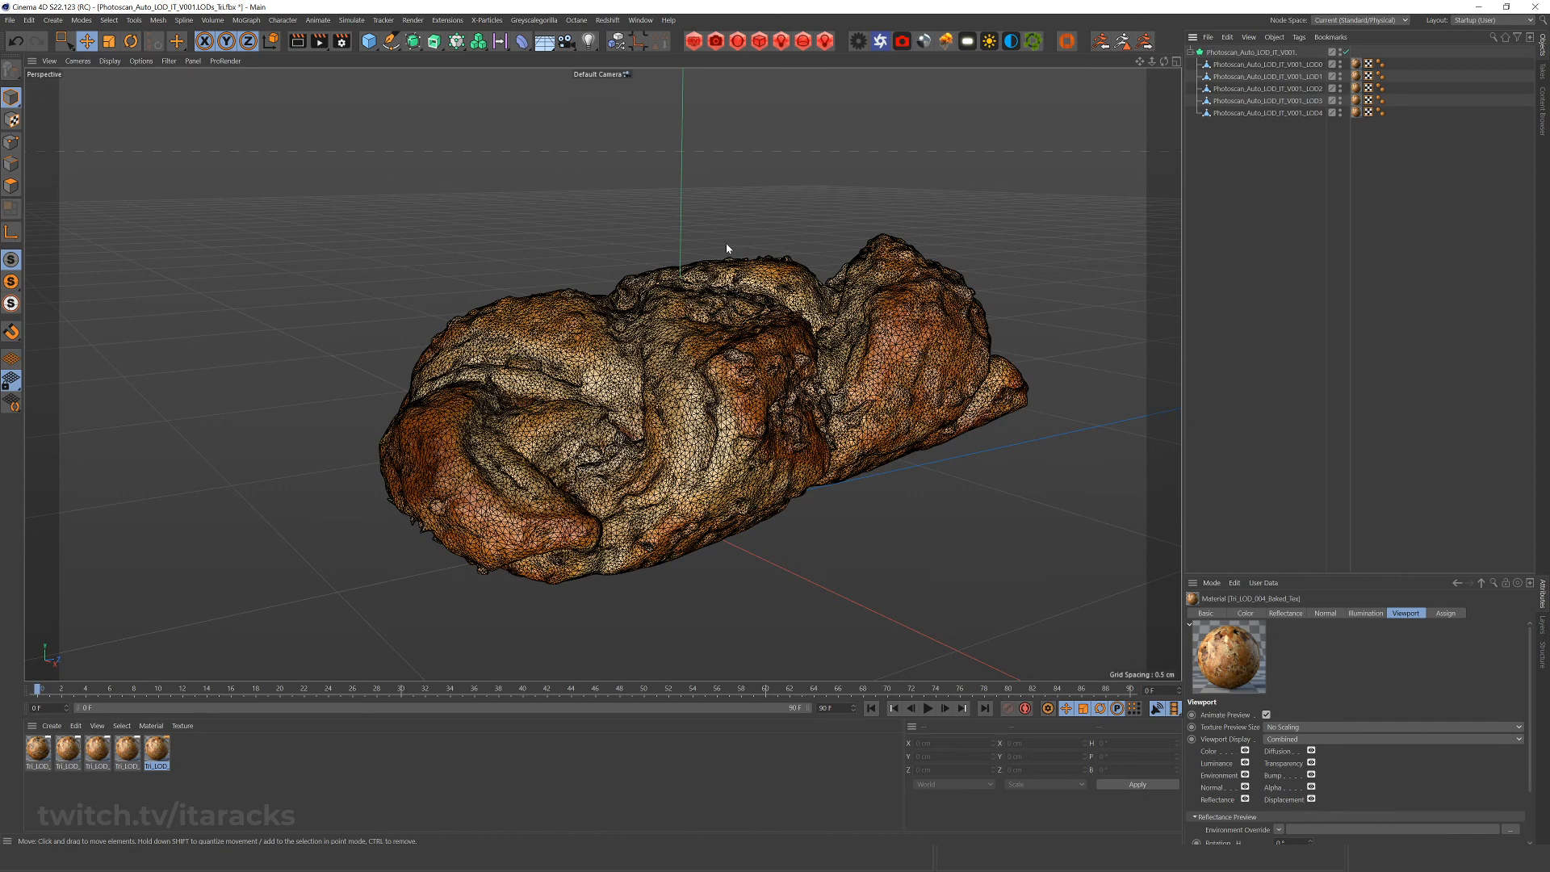
{"action": "key", "text": "n"}
{"action": "key", "text": "a"}
{"action": "left_click_drag", "start_coordinate": [727, 327], "coordinate": [797, 416], "text": "alt"}
{"action": "scroll", "coordinate": [797, 416], "scroll_direction": "down", "scroll_amount": 5}
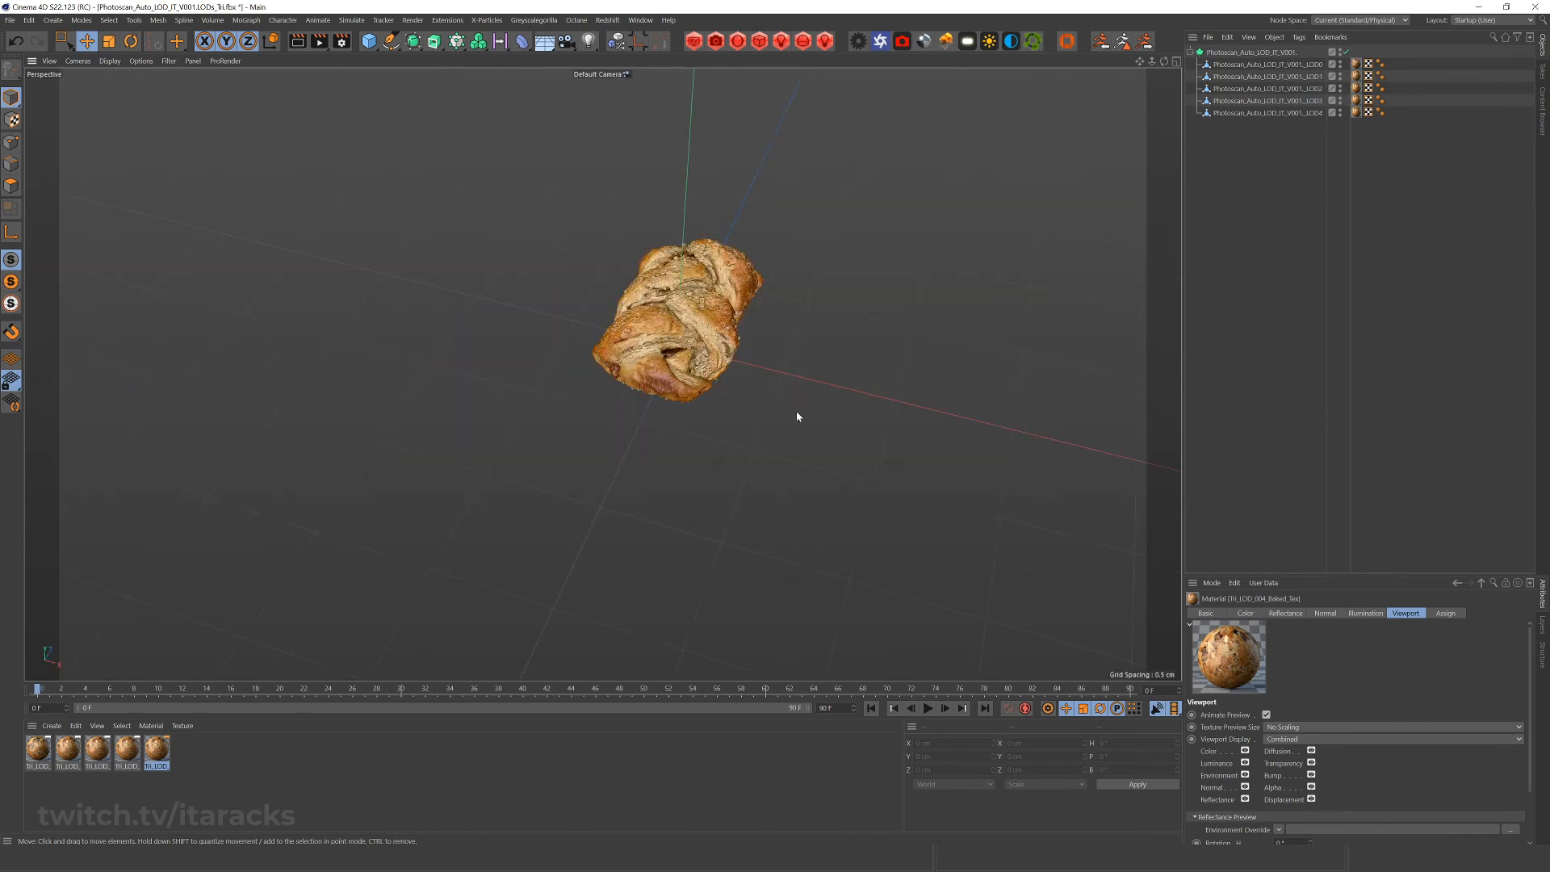
{"action": "key", "text": "alt+Tab"}
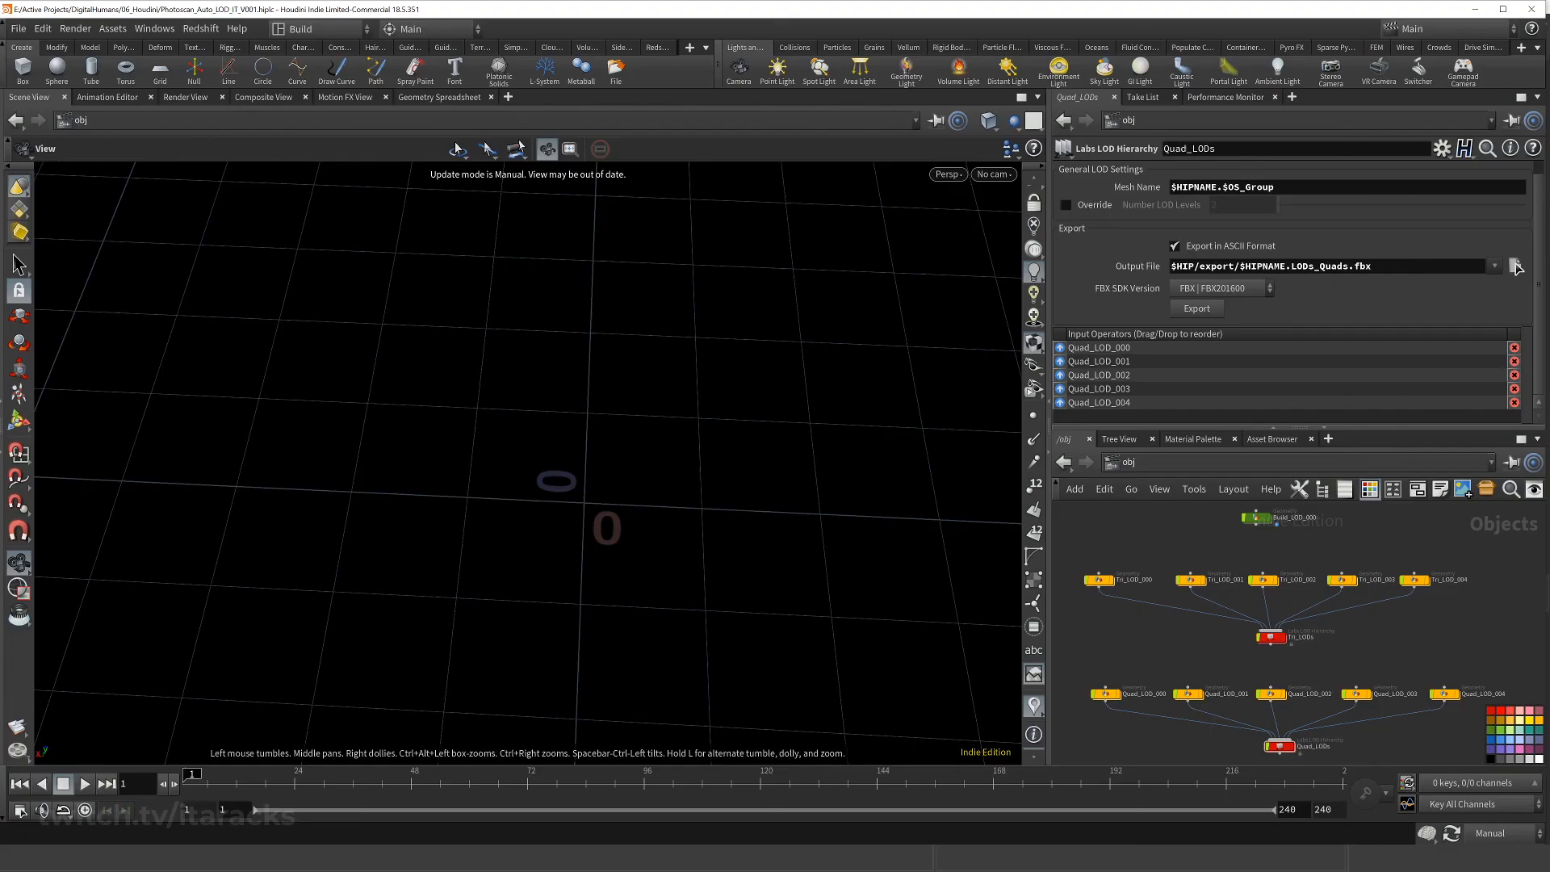